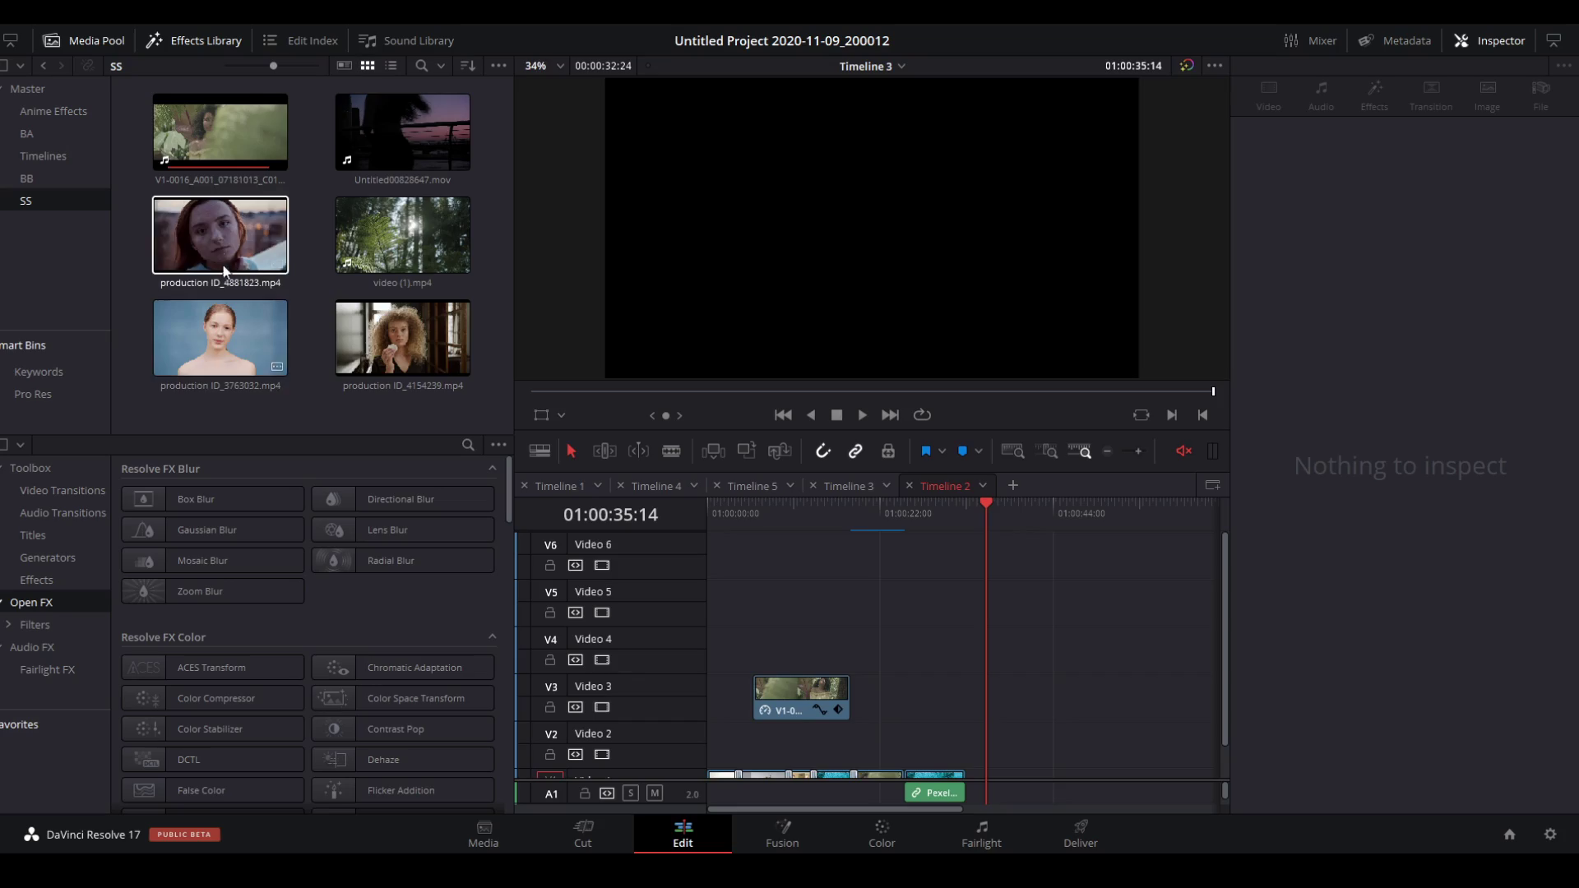
Place production ID_4881823.mp4 on the Video 2 track and play its opening
drag(220, 234, 1055, 726)
scroll(1053, 726, right, 4)
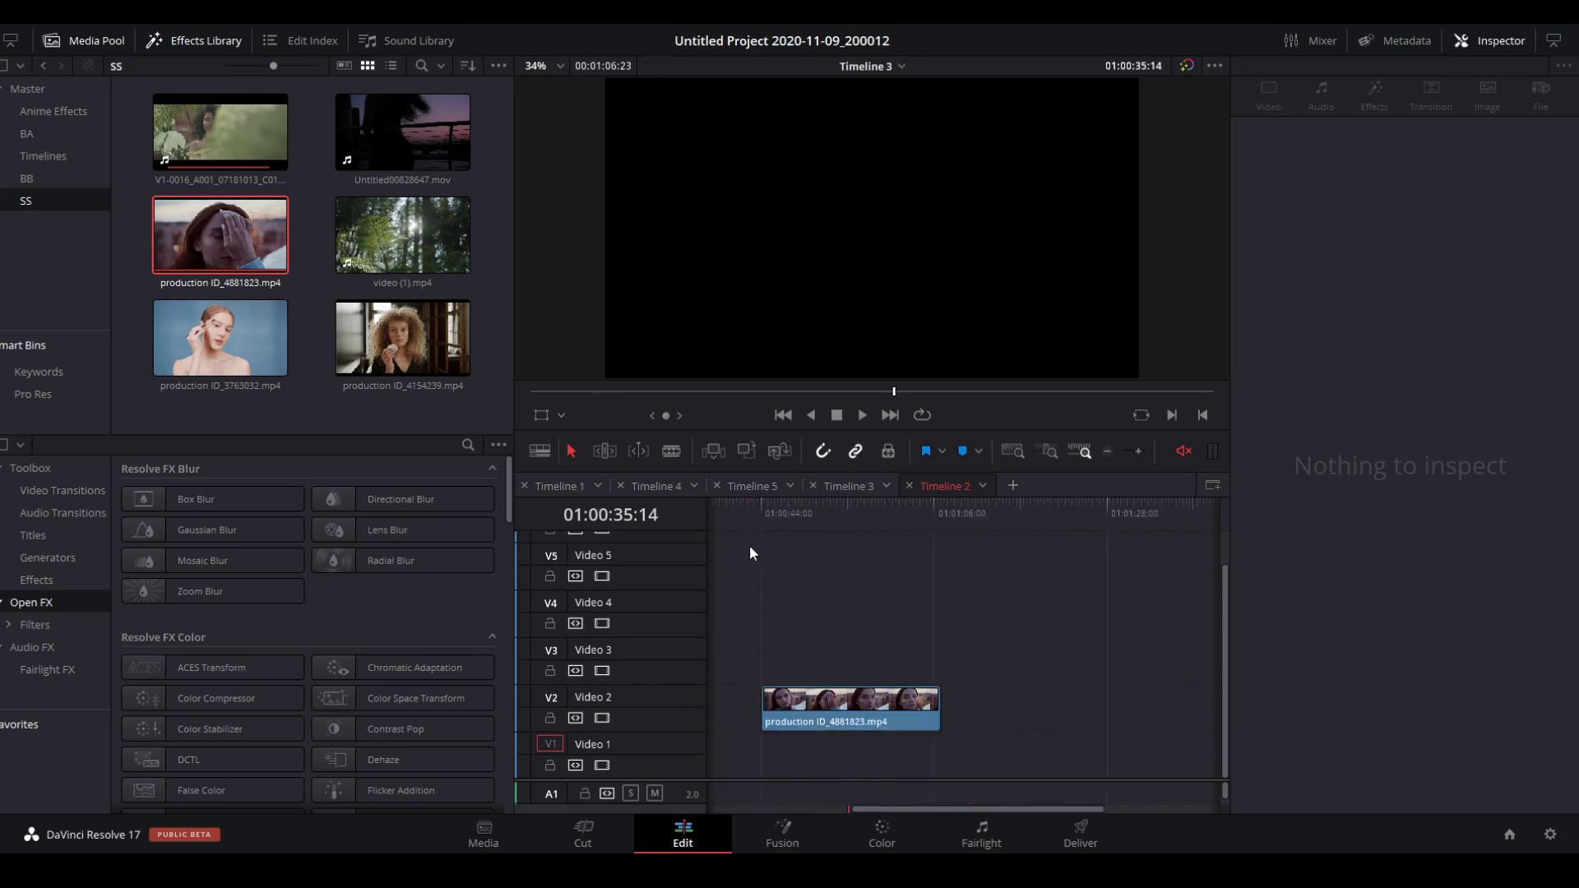
click(747, 522)
key(space)
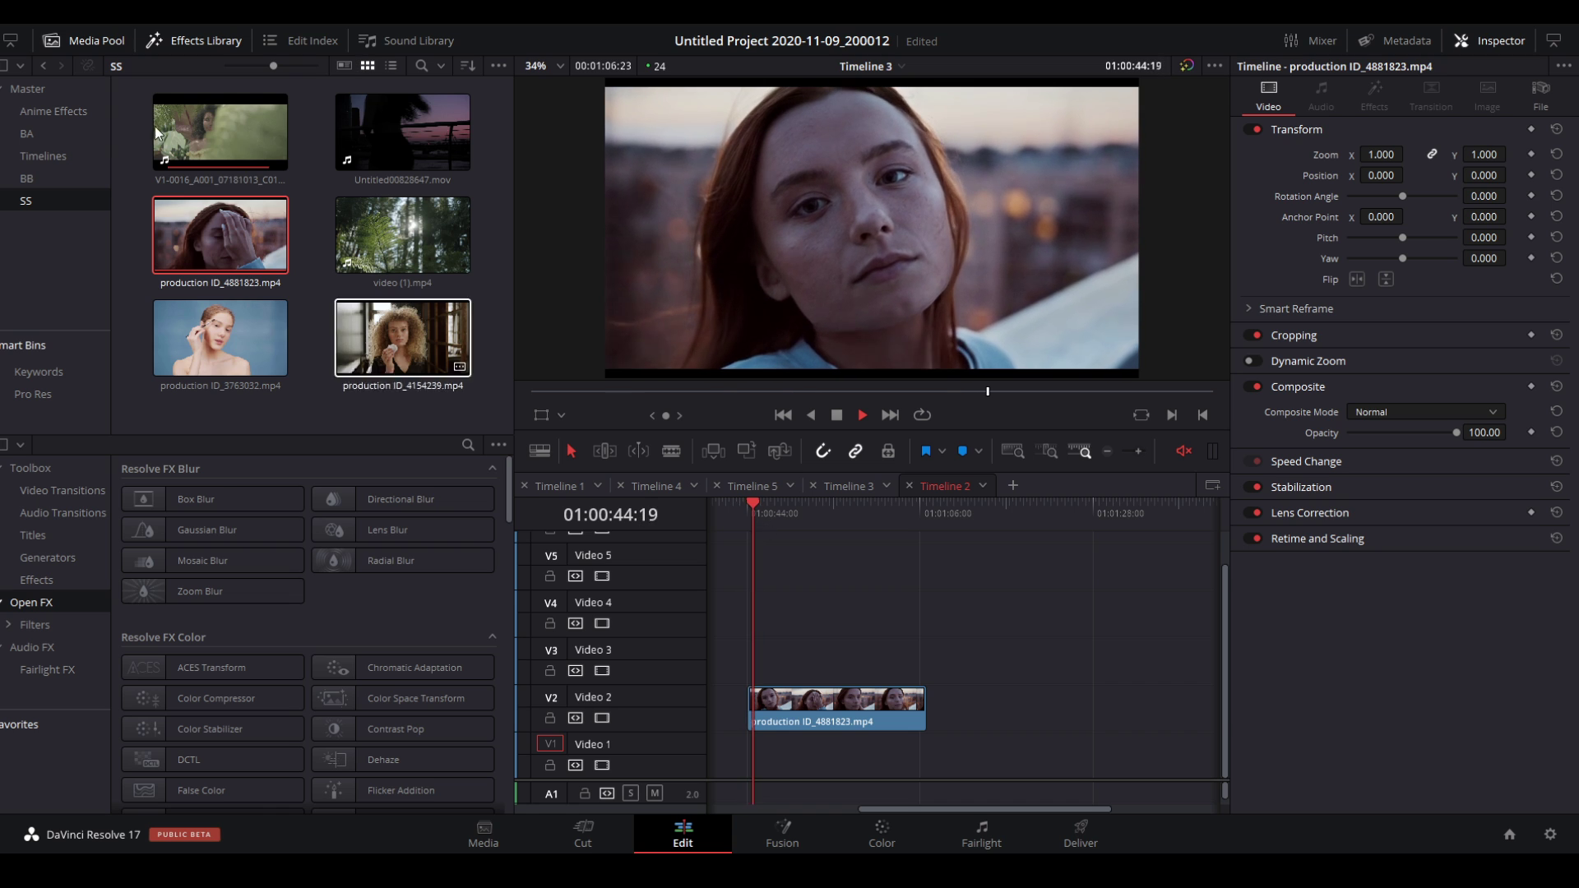
key(space)
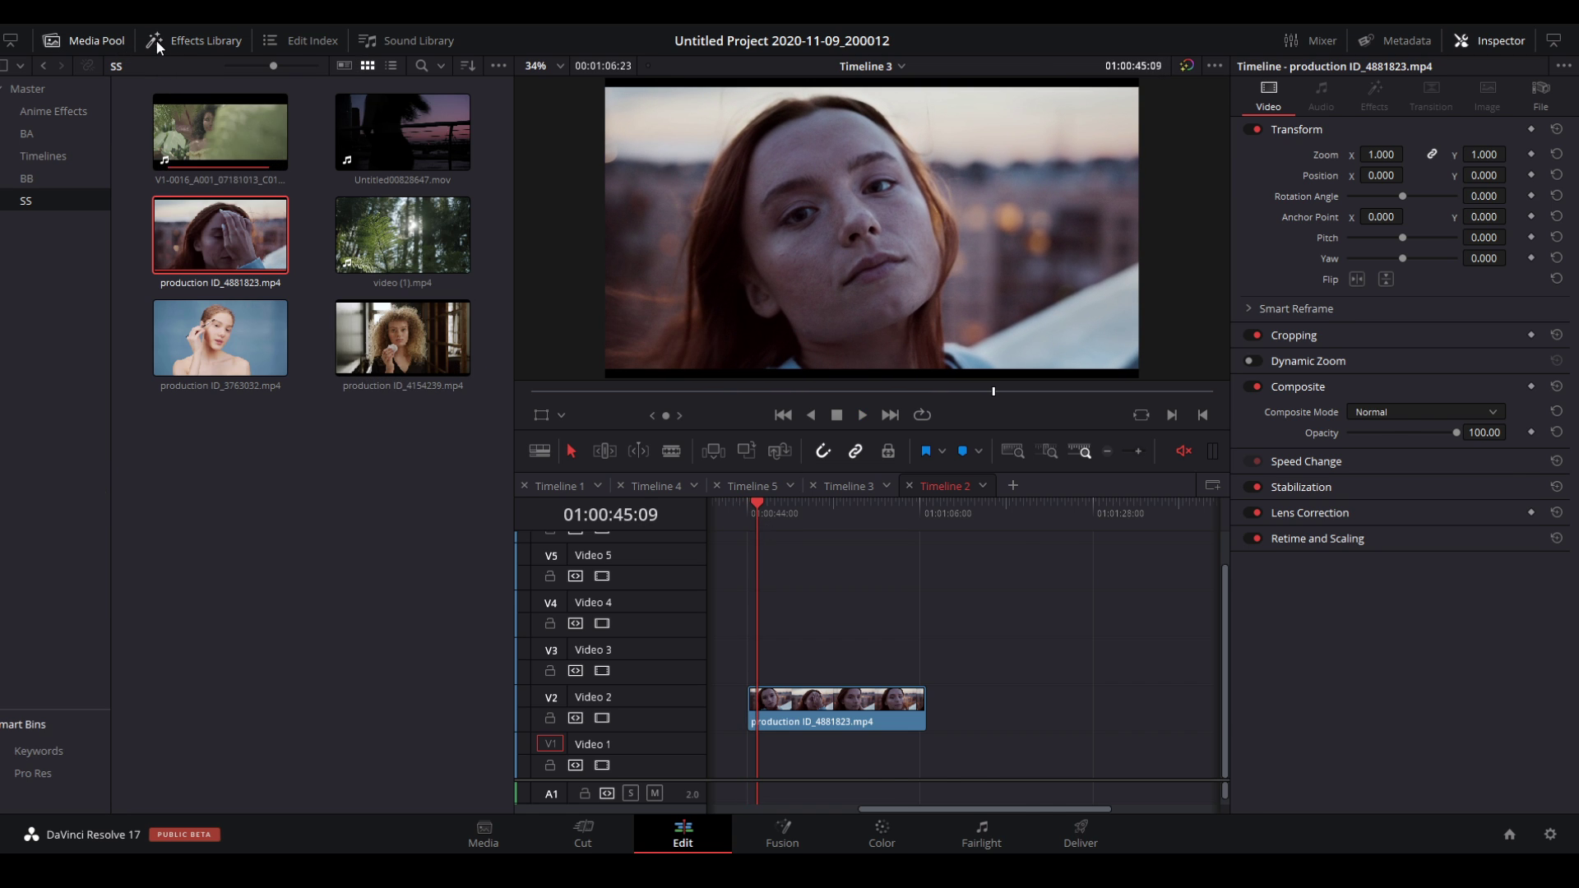
Apply the Video Collage effect from Resolve FX Transform to production ID_4881823.mp4 on Video 2
click(97, 40)
scroll(255, 413, down, 10)
scroll(421, 657, down, 5)
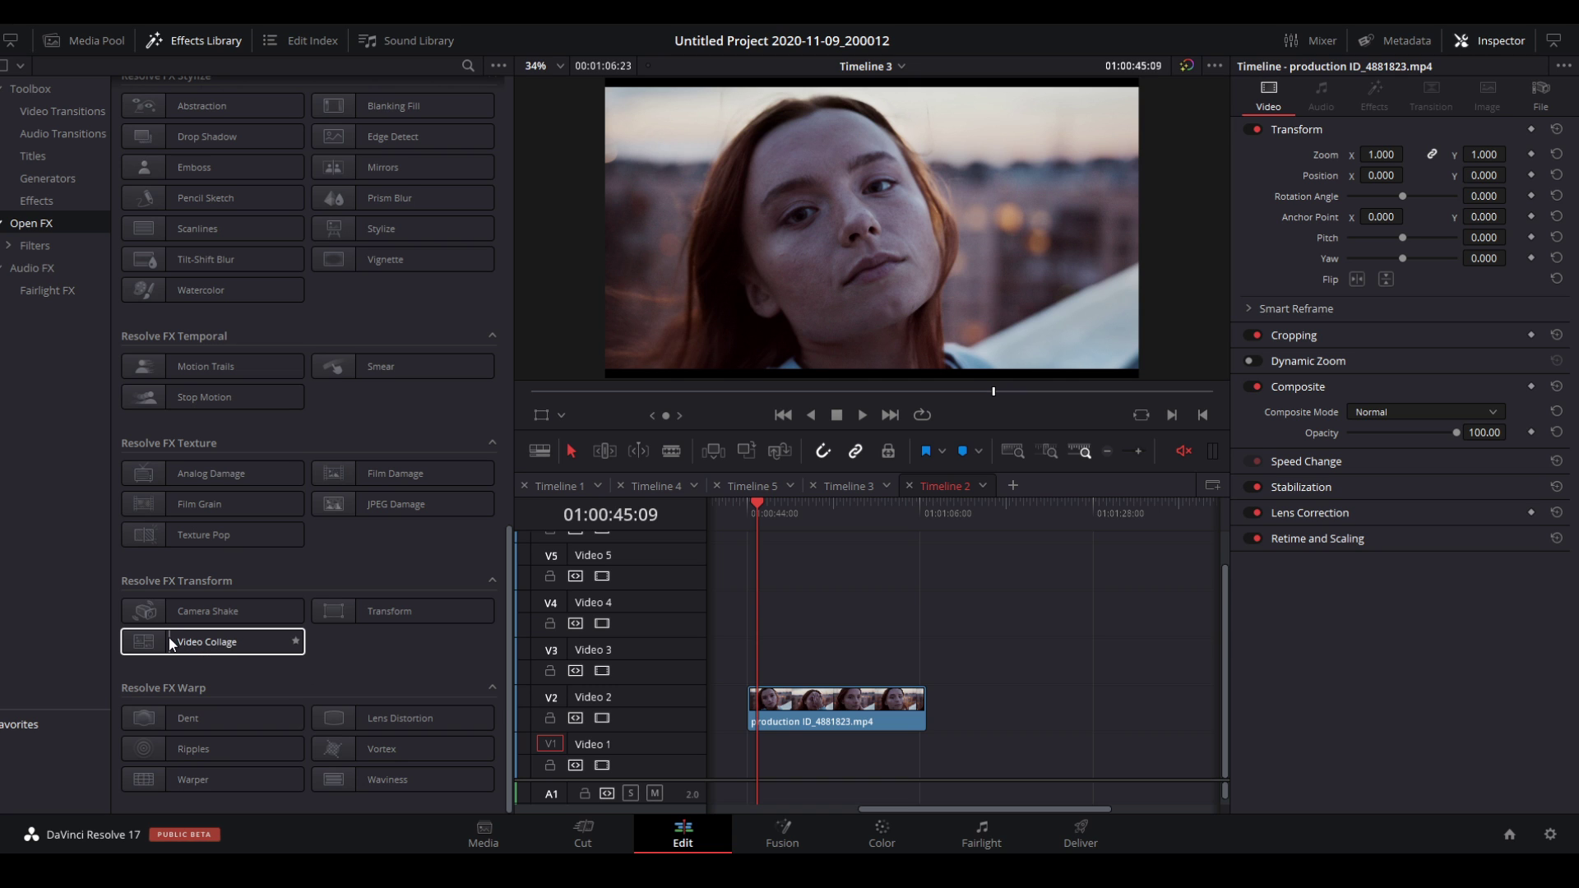
drag(295, 887, 1412, 887)
drag(855, 724, 868, 717)
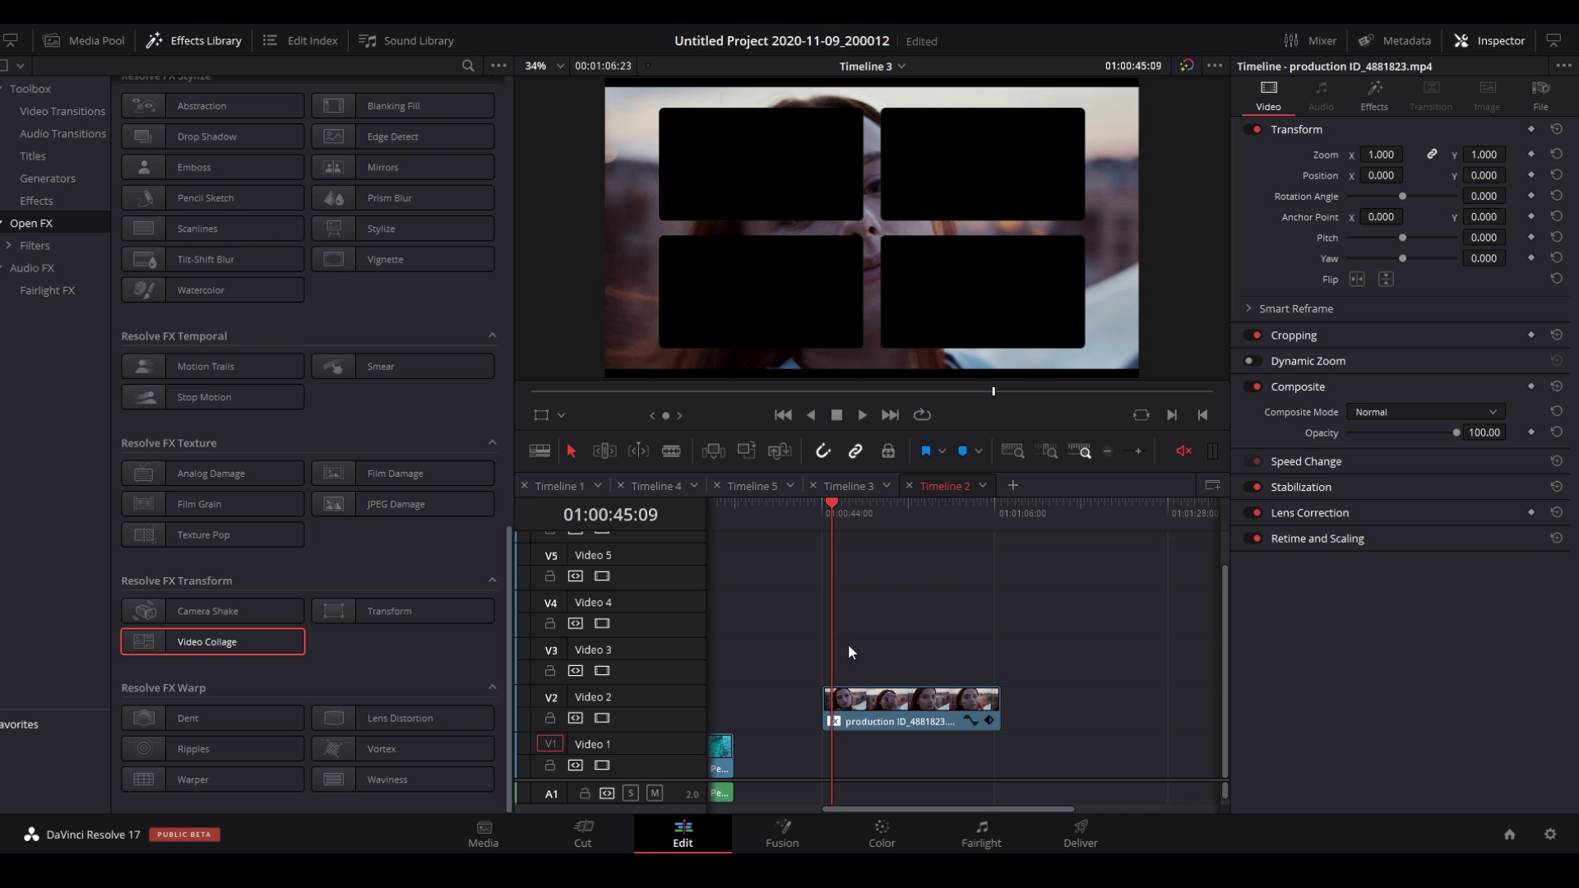
Play through the collage clip and move it up to the Video 4 track
key(space)
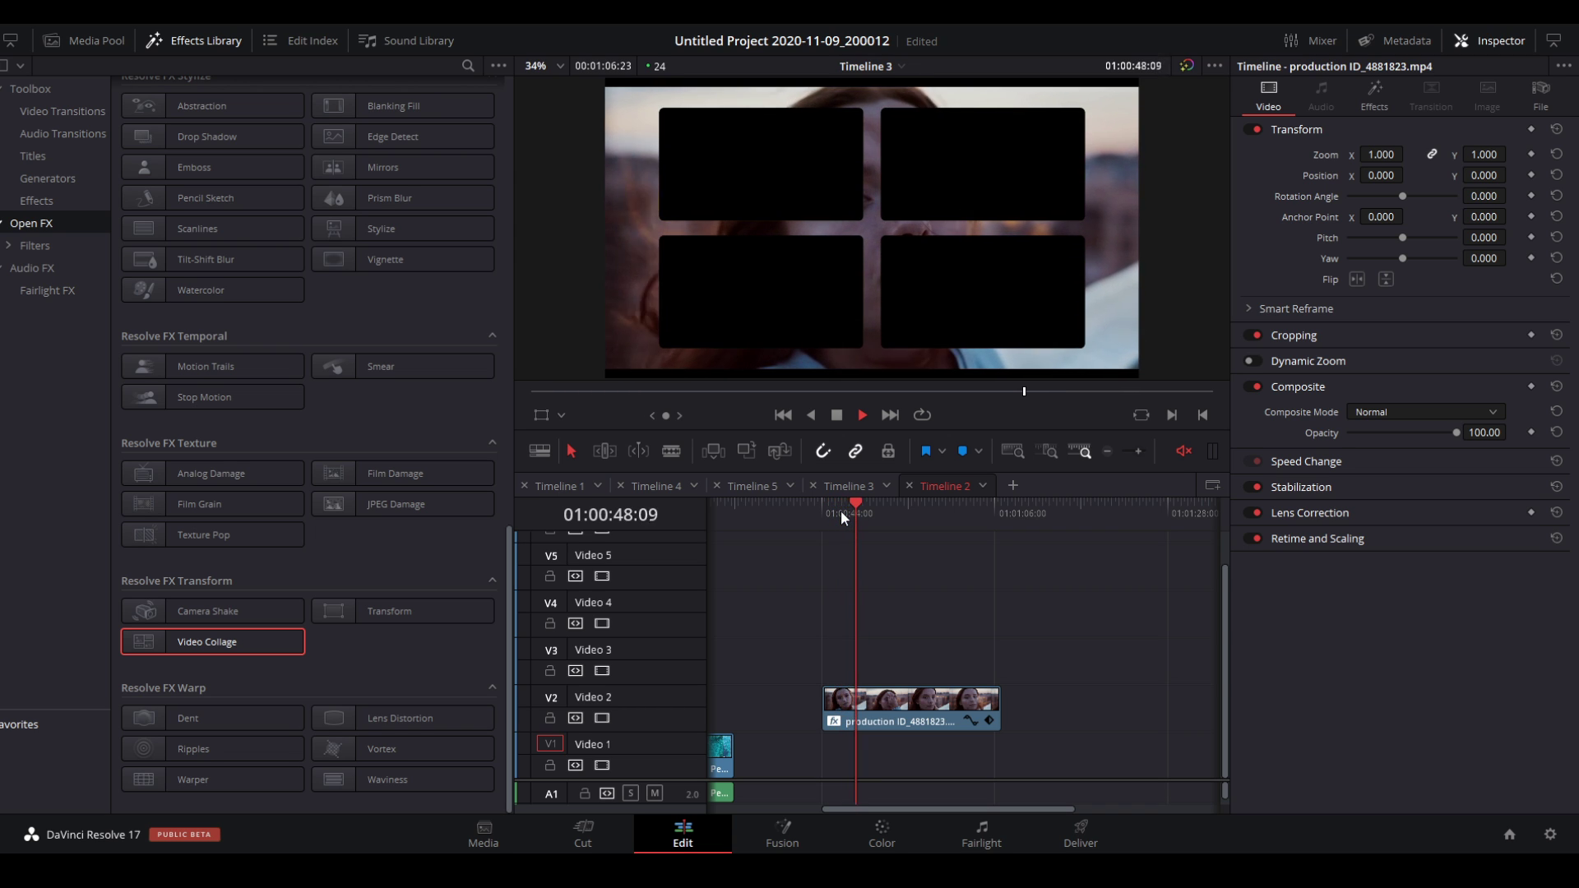
key(space)
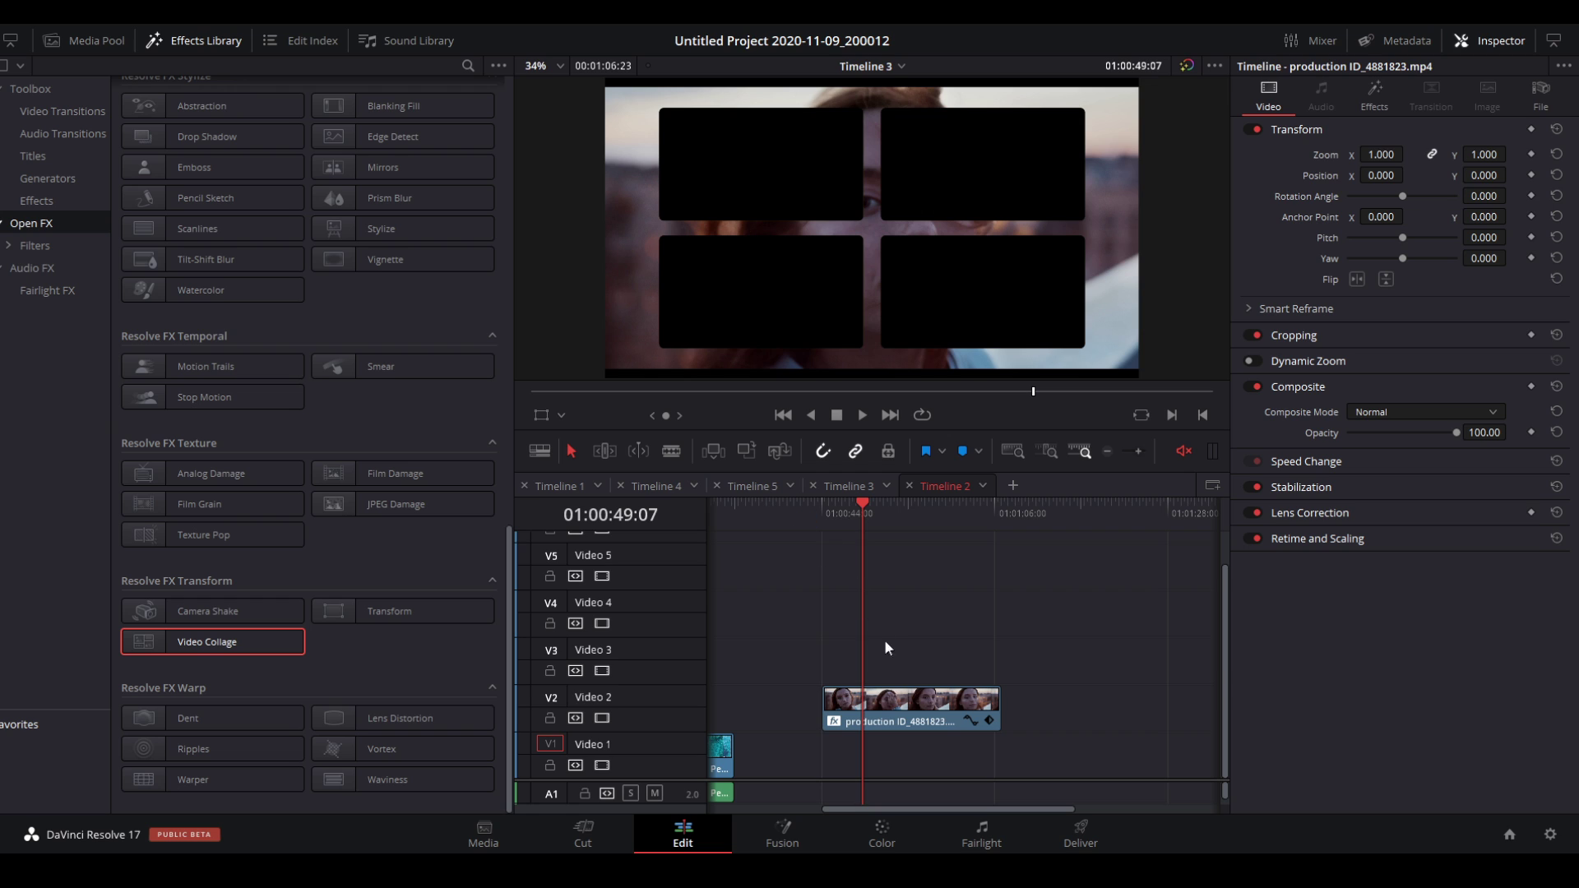
drag(905, 721, 907, 629)
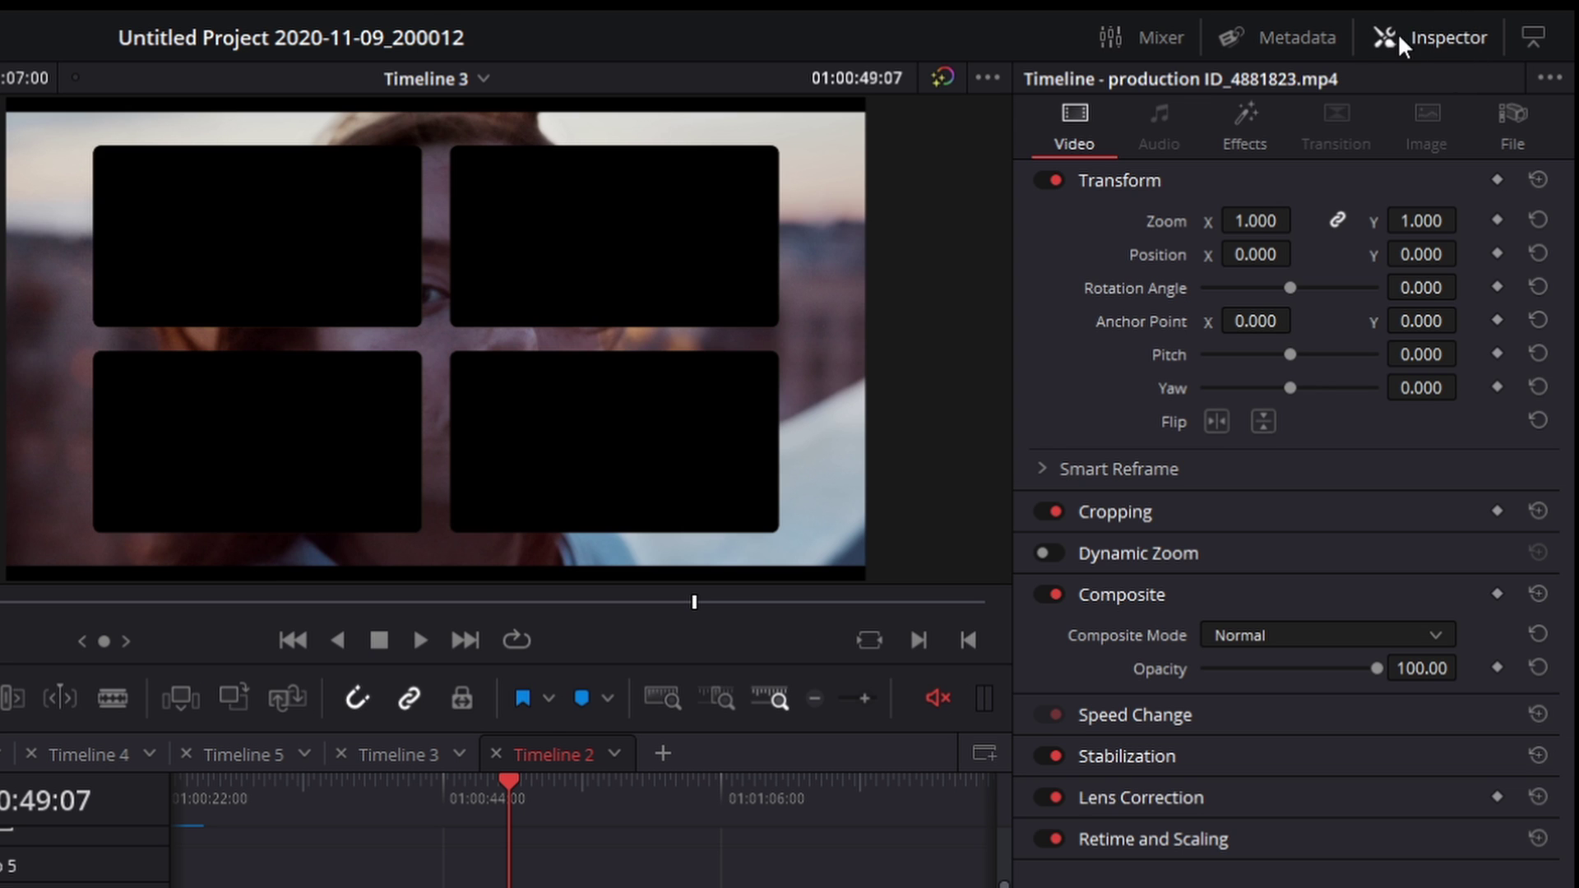
Try the Create Tile workflow in the clip's Video Collage settings and switch back to Create Background
click(1270, 116)
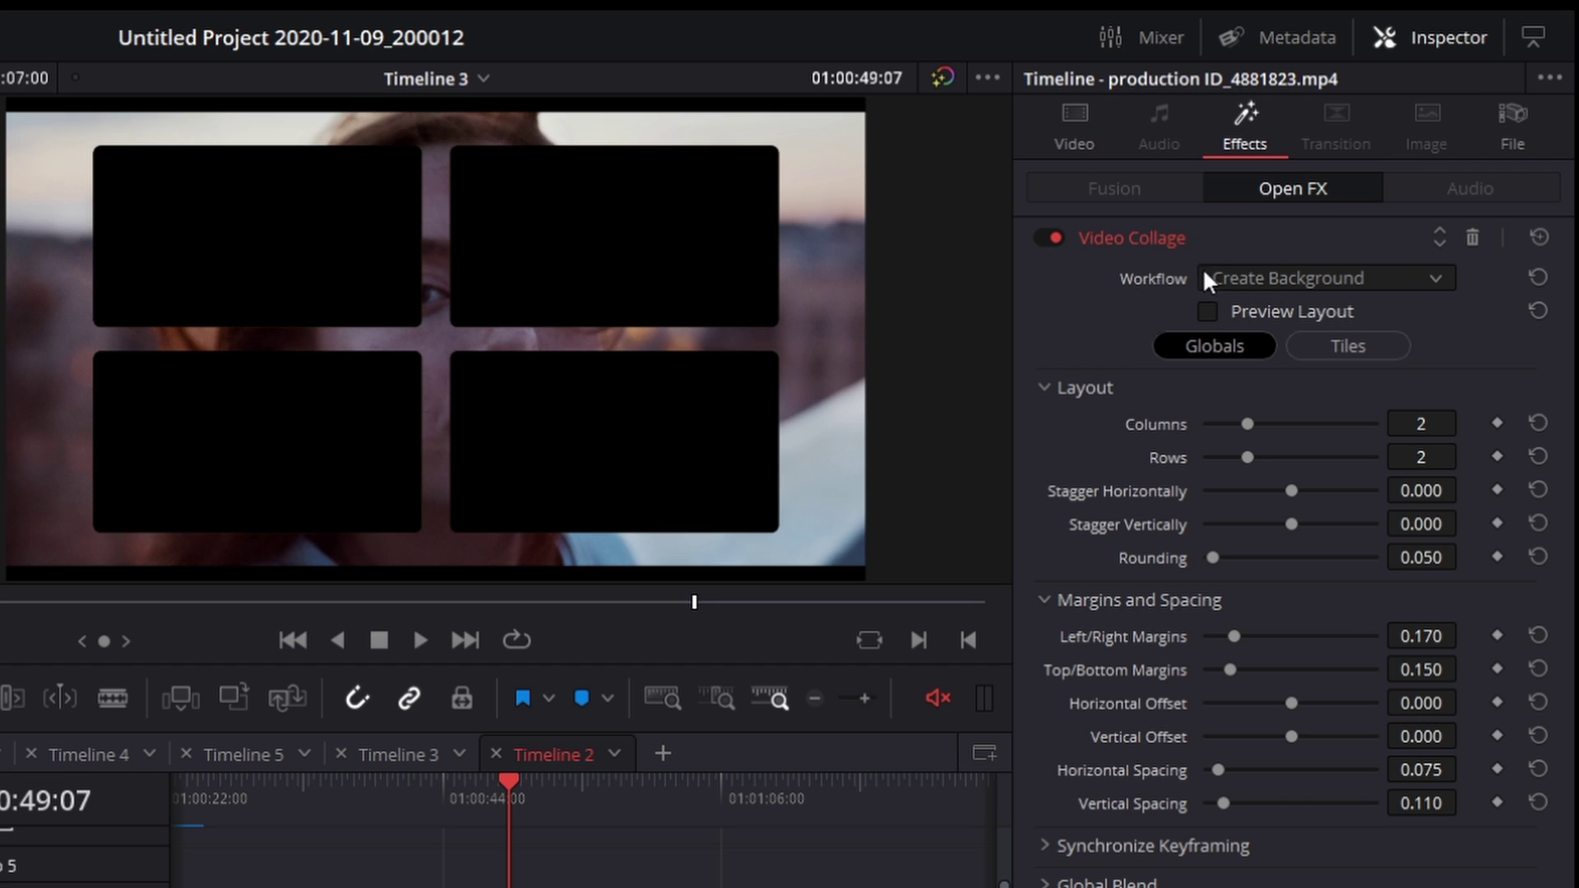
click(1303, 274)
click(1292, 332)
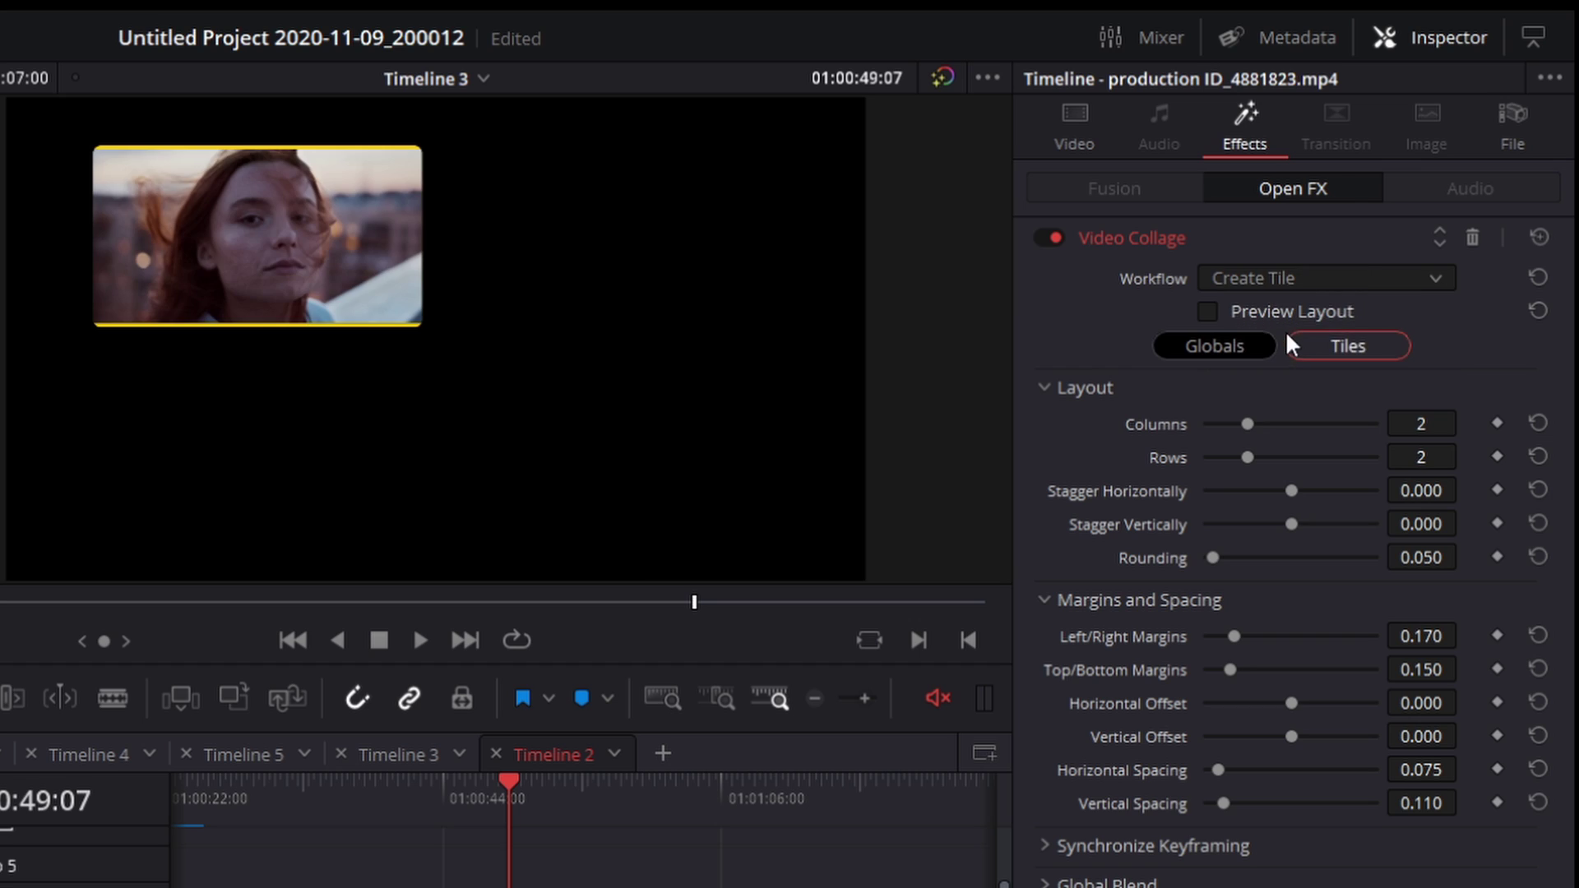
click(1295, 275)
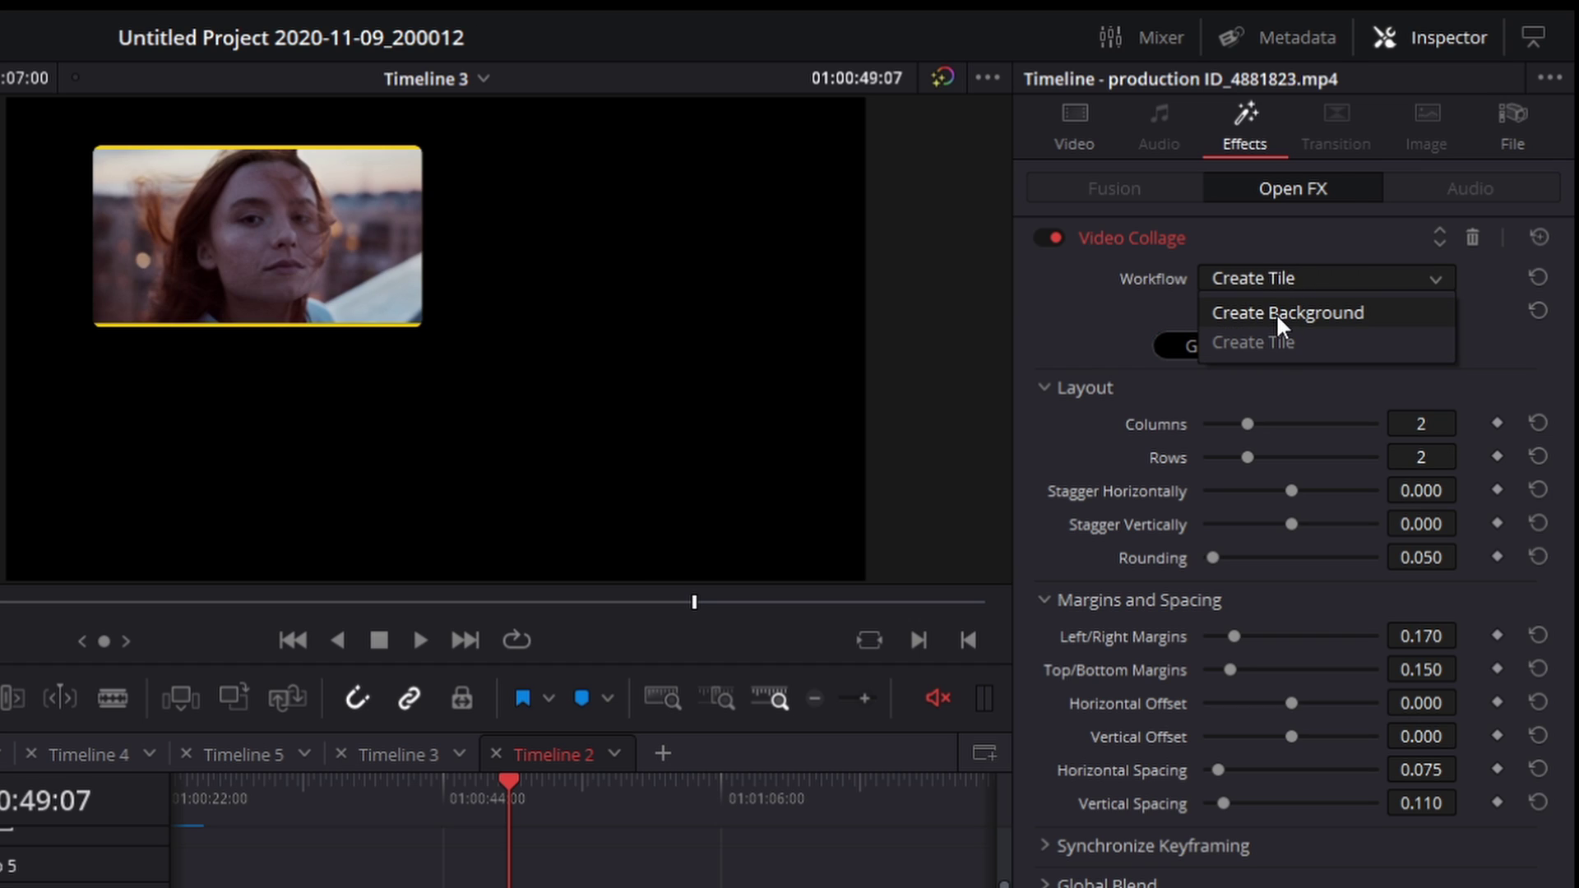
click(1271, 313)
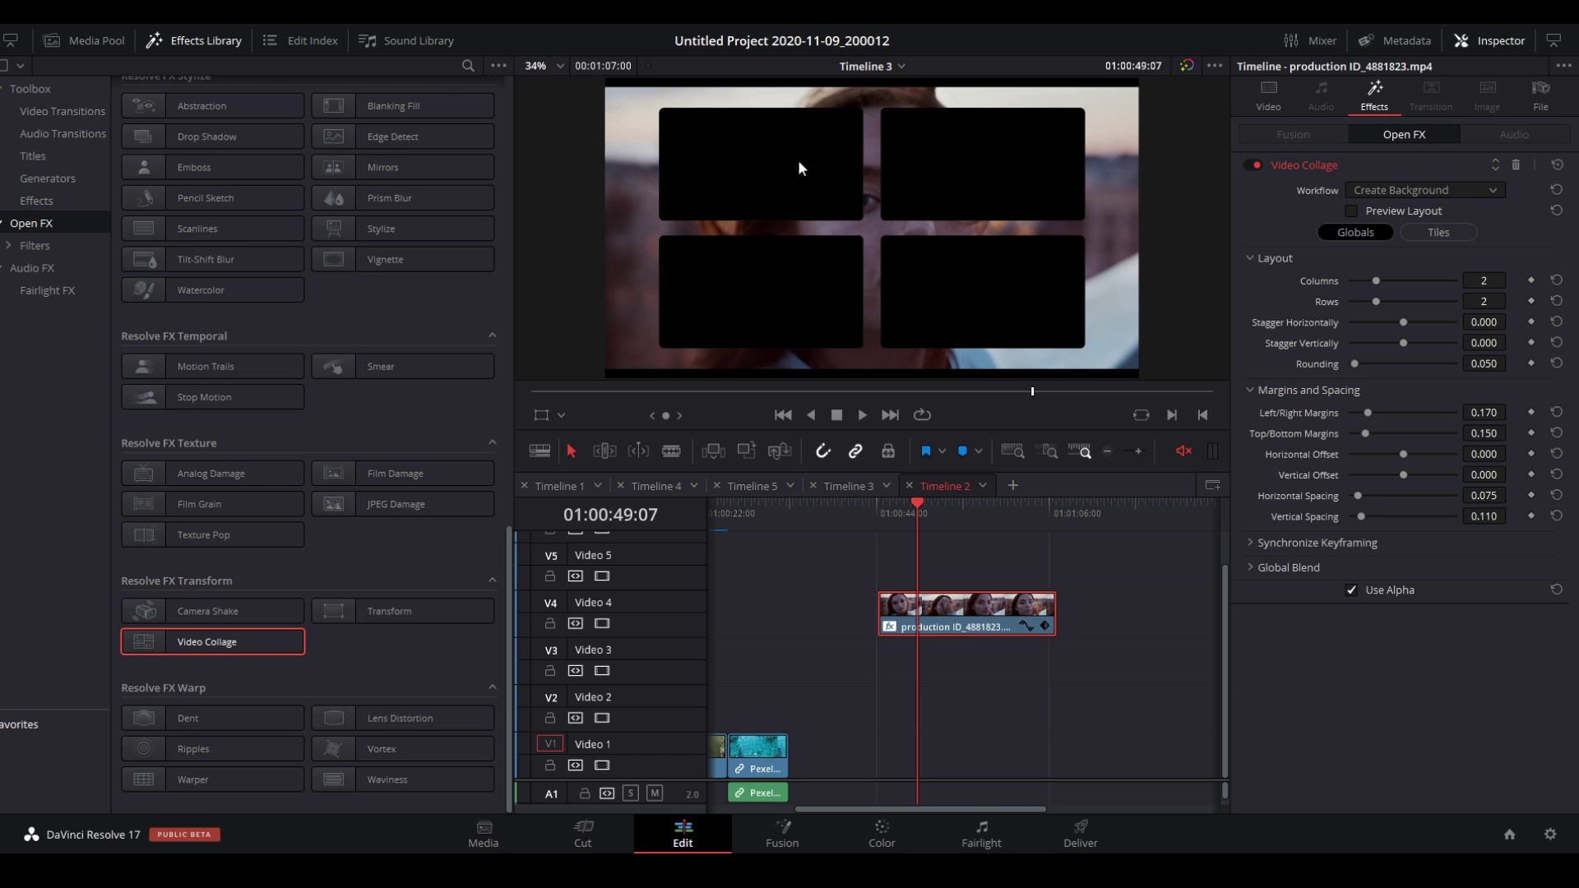
Place production ID_3763032.mp4 on Video 3 and the V1-0016_A001_07181013 clip on Video 2, beneath the collage clip
click(91, 43)
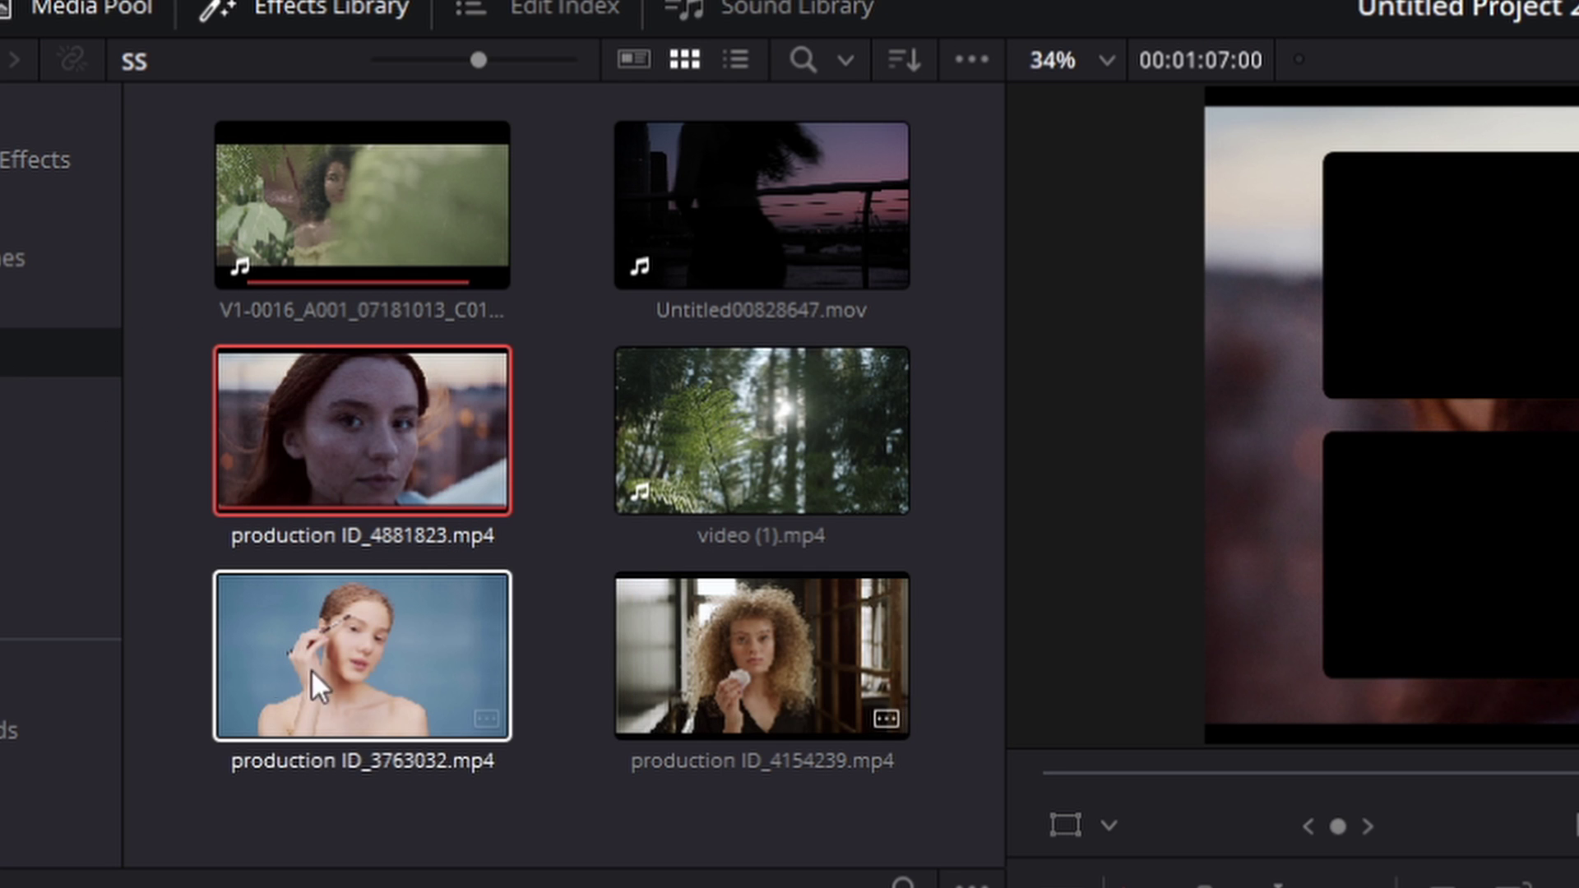
drag(317, 687, 901, 662)
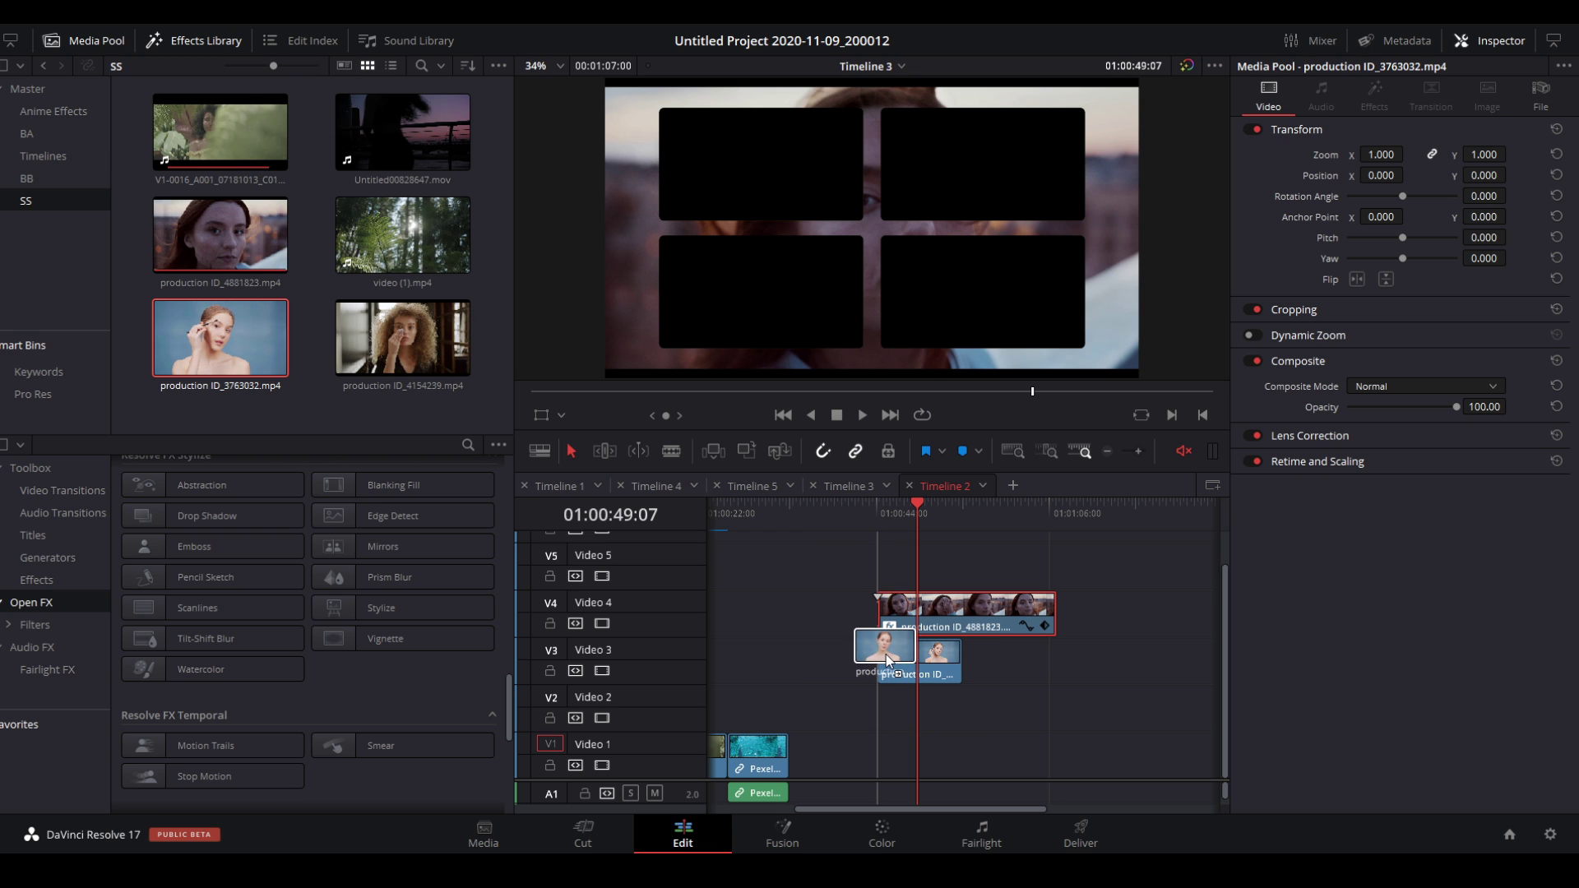
click(204, 152)
drag(204, 153, 880, 728)
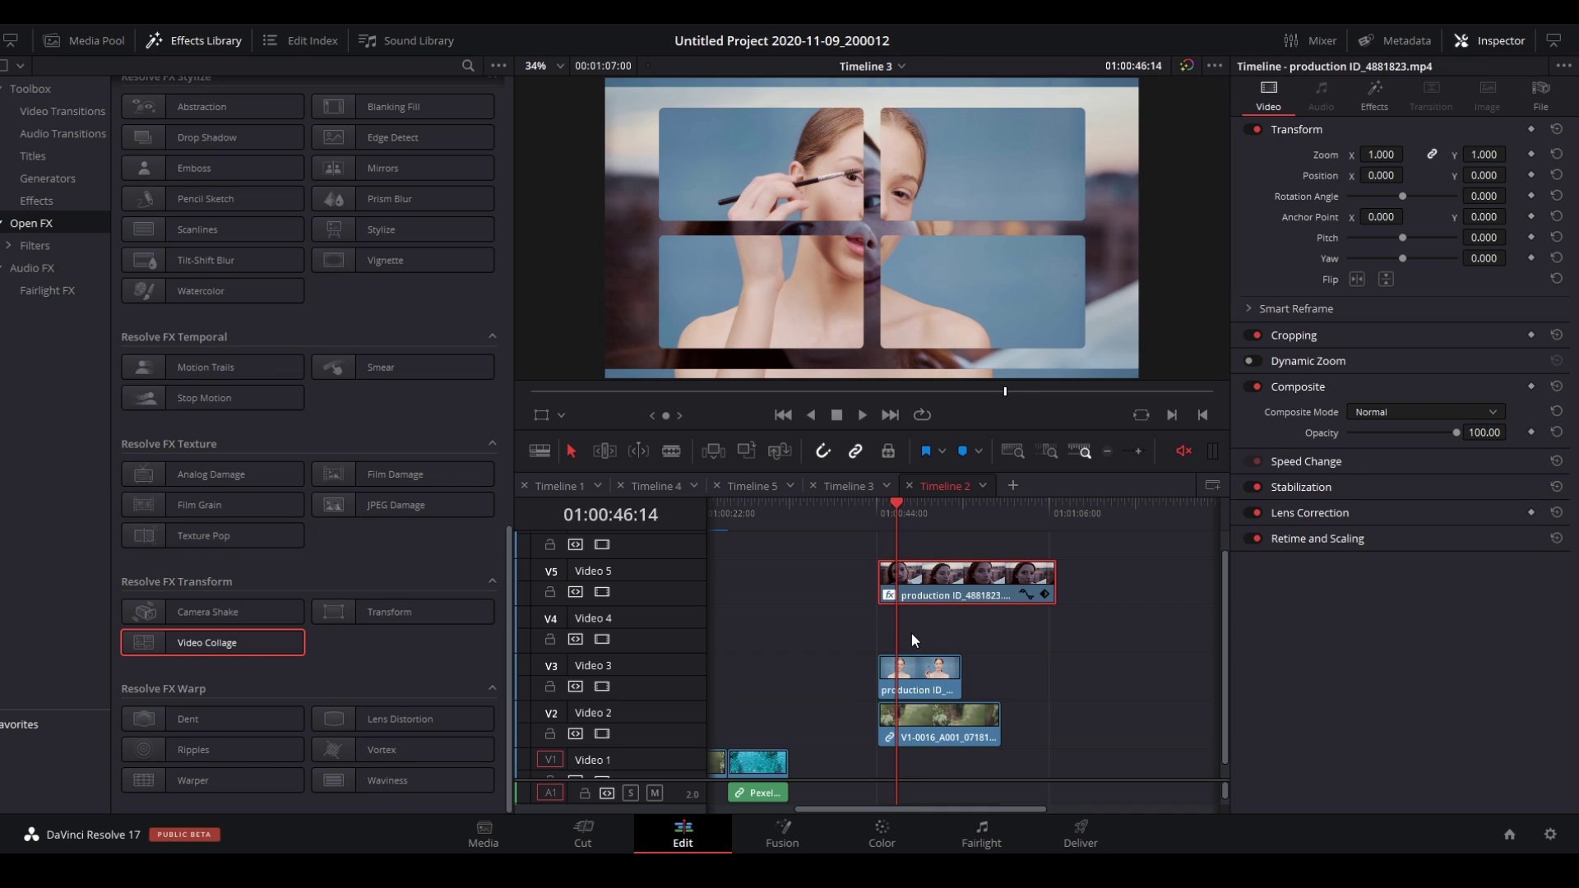
Play the stacked clips from their start to check how the lower footage shows through the collage tiles
drag(911, 640, 931, 712)
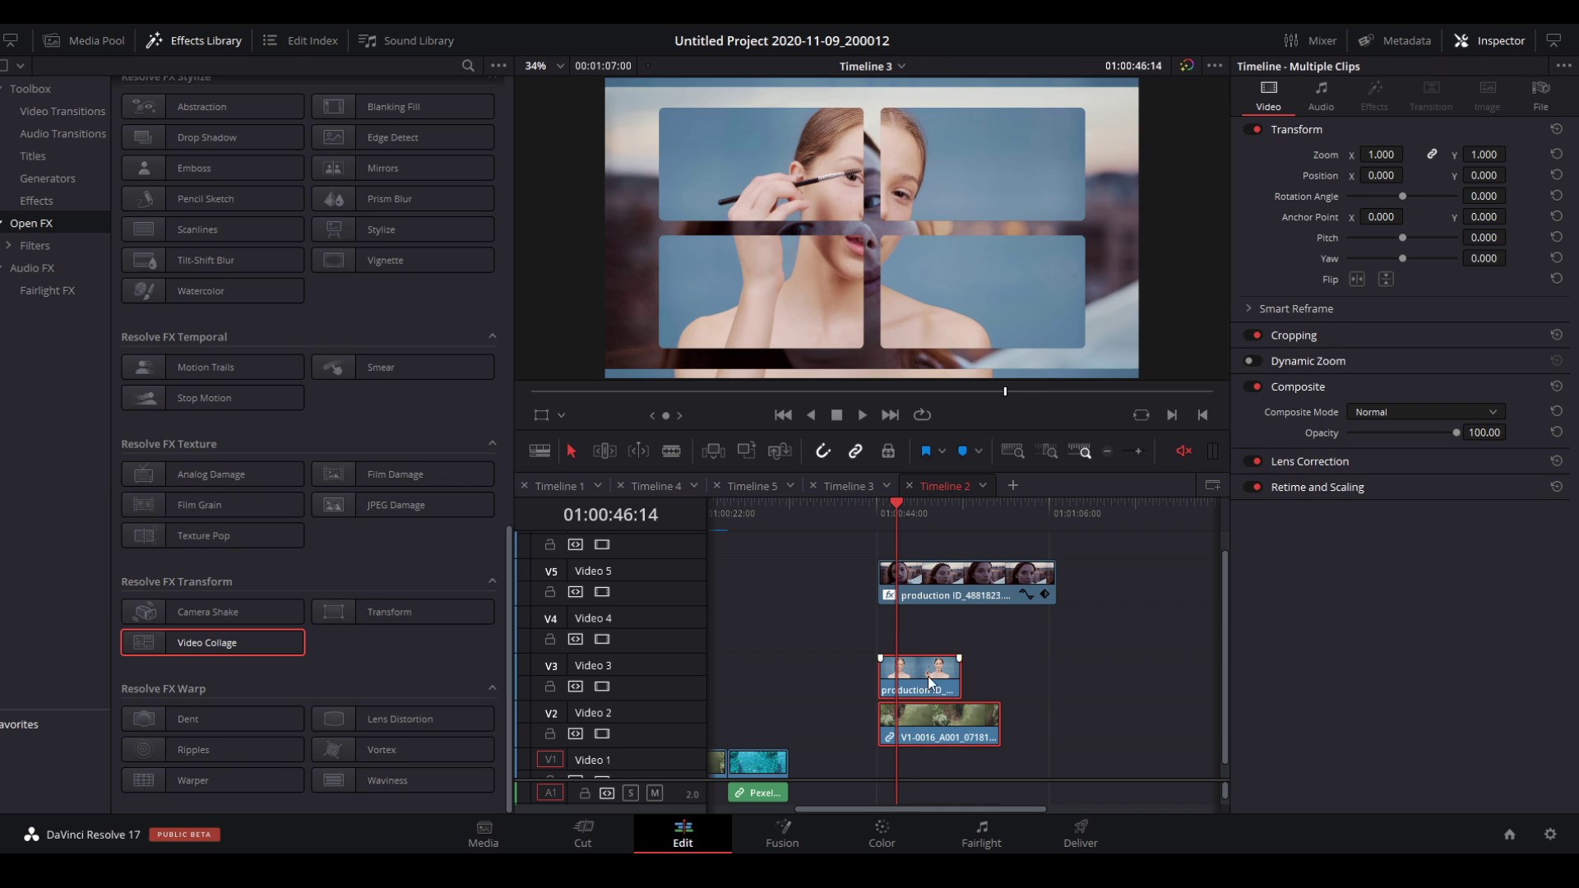
click(926, 579)
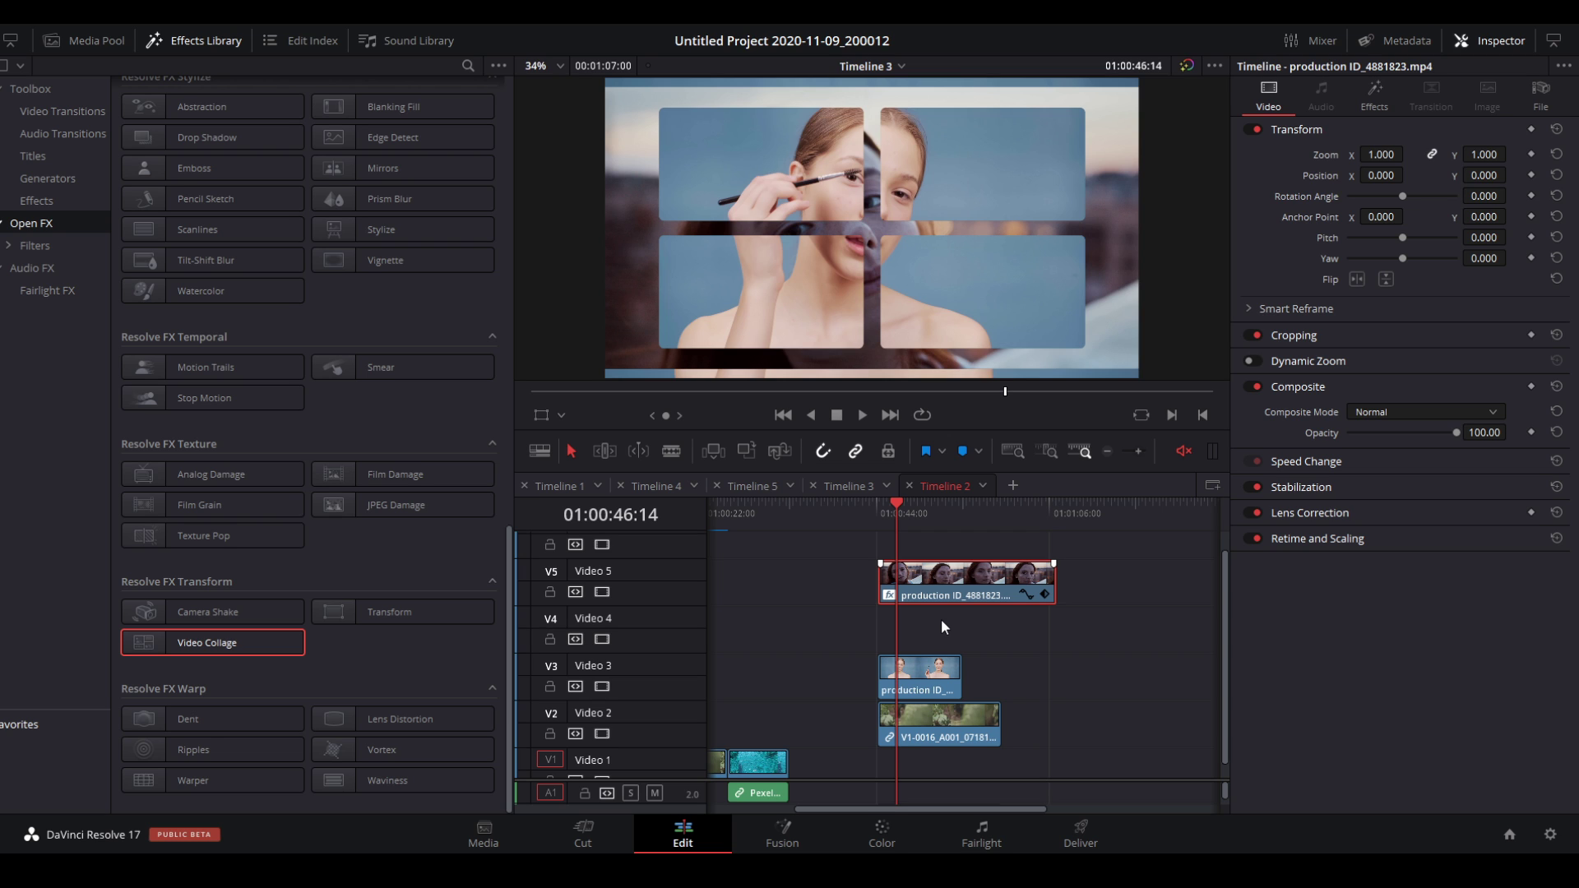
click(878, 506)
key(space)
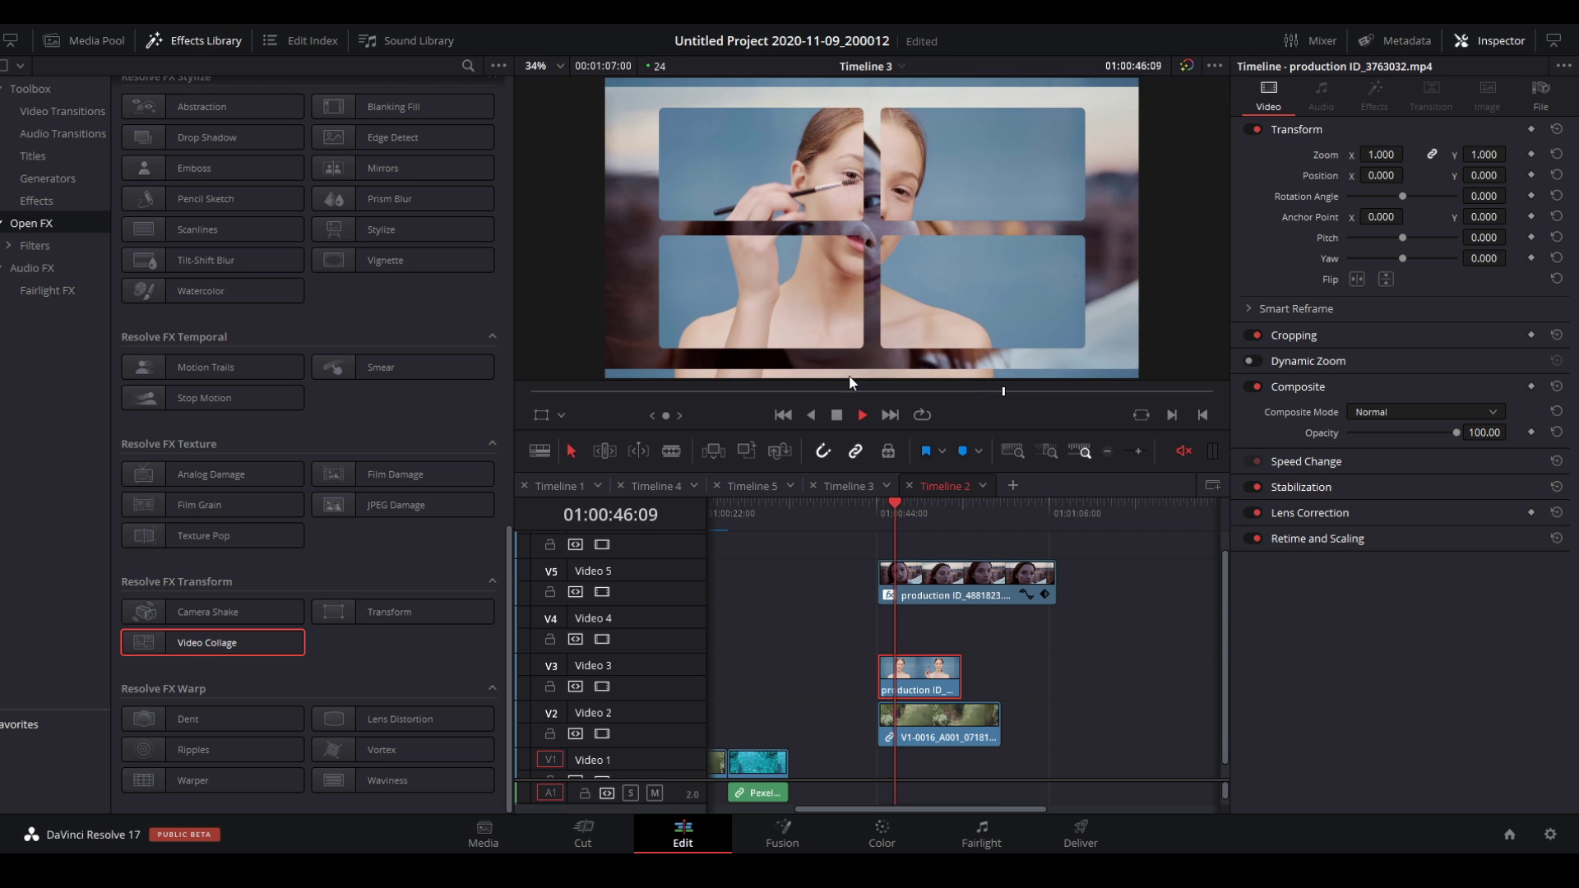
key(space)
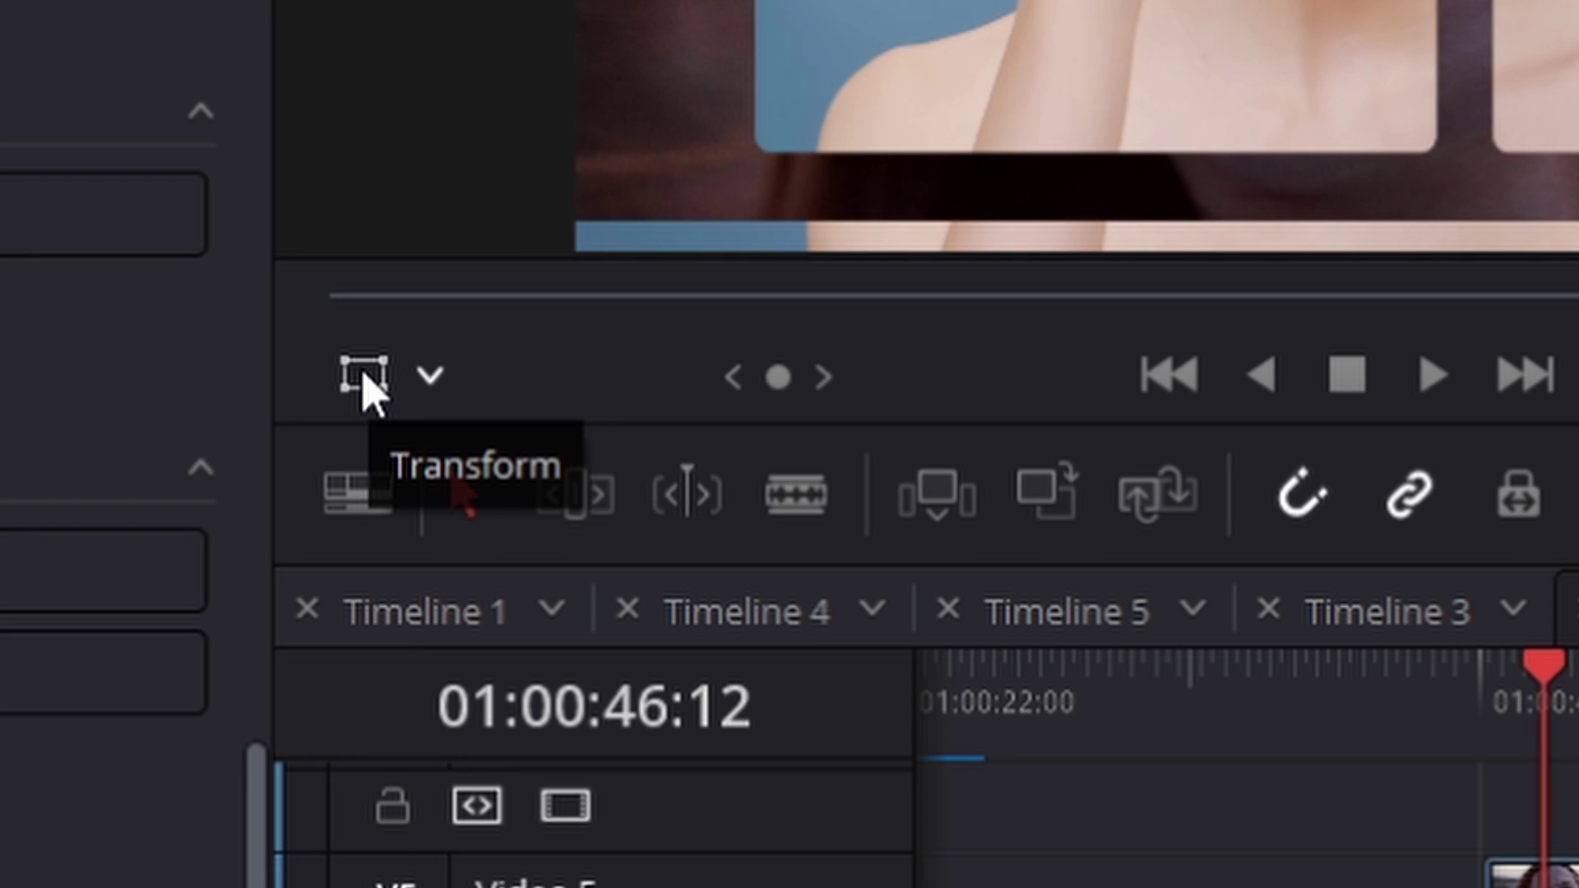
Scale down production ID_3763032.mp4 with Transform and fit it into the upper-right collage tile
click(363, 377)
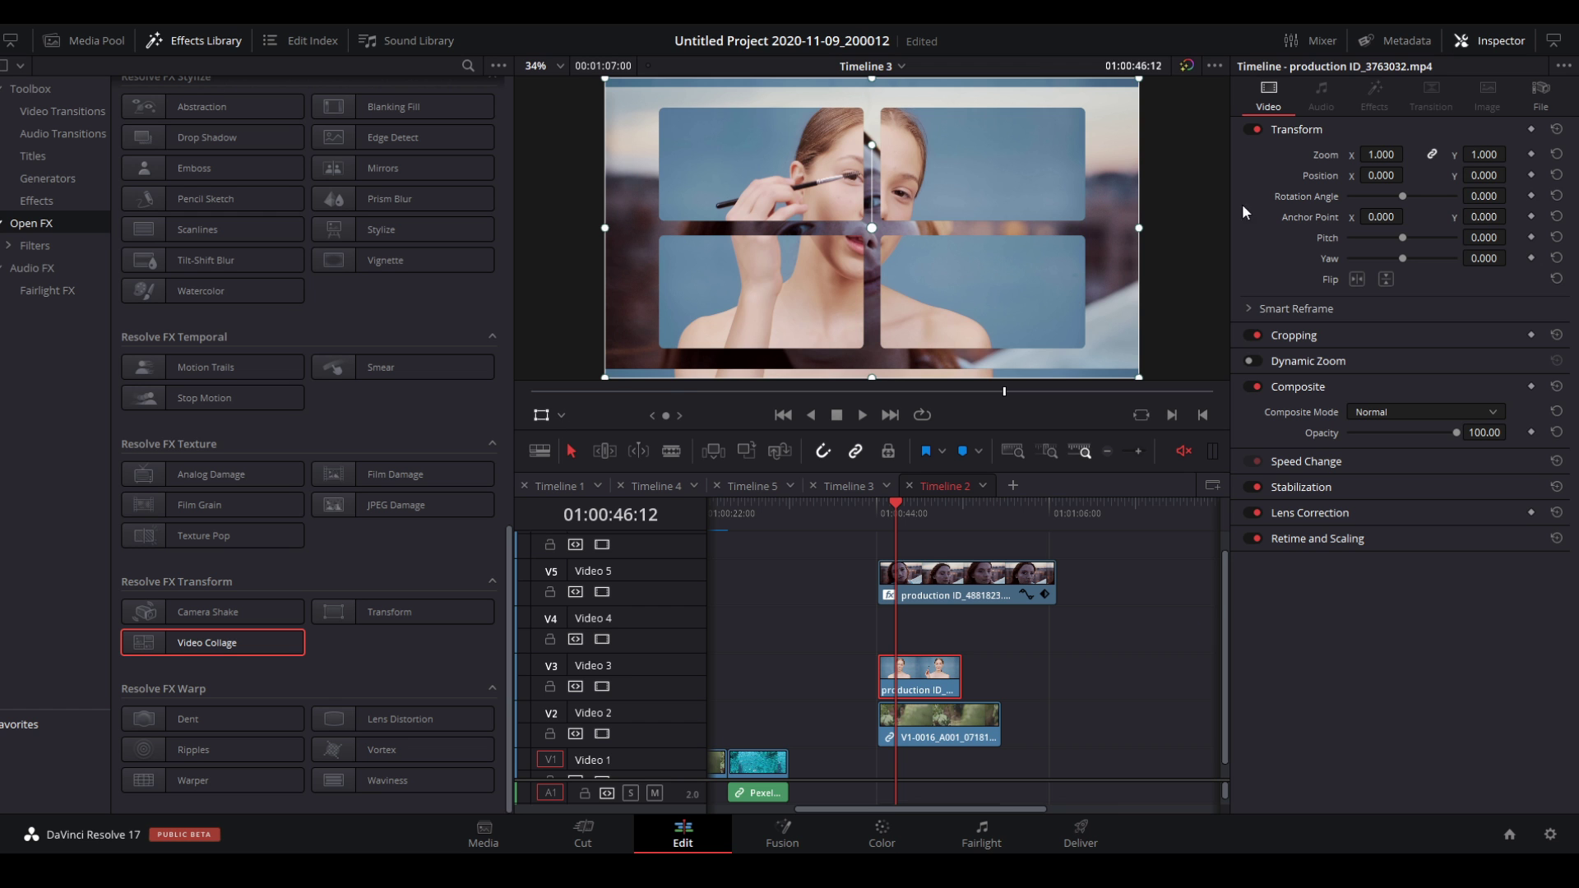
mouse_move(1388, 155)
mouse_down()
mouse_move(1332, 155)
mouse_move(1409, 154)
mouse_up()
drag(949, 268, 1061, 210)
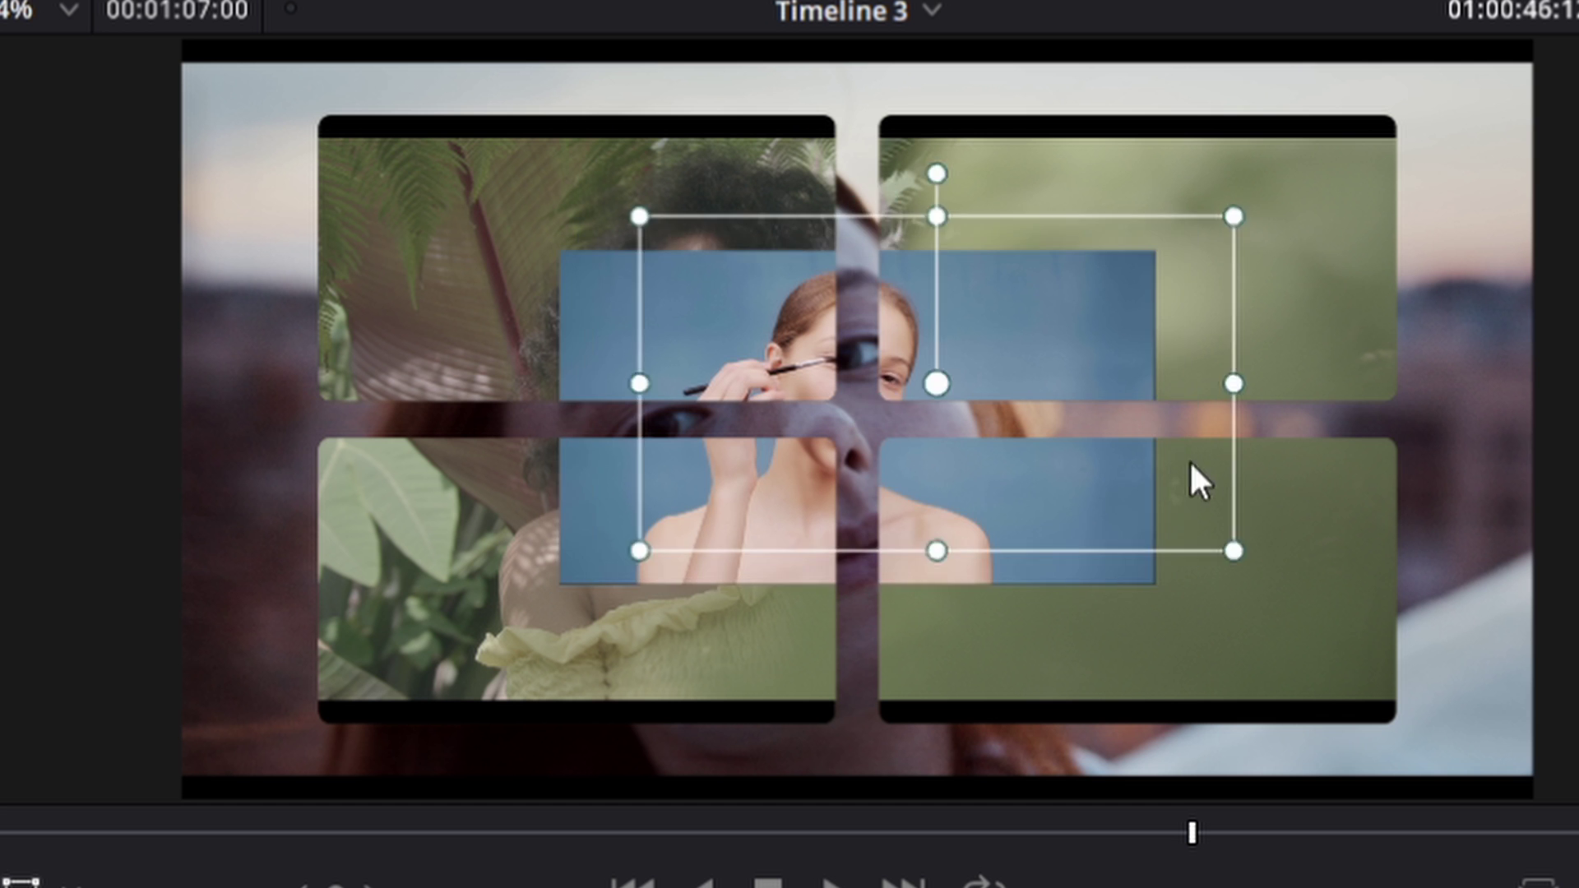
drag(1335, 372, 1339, 374)
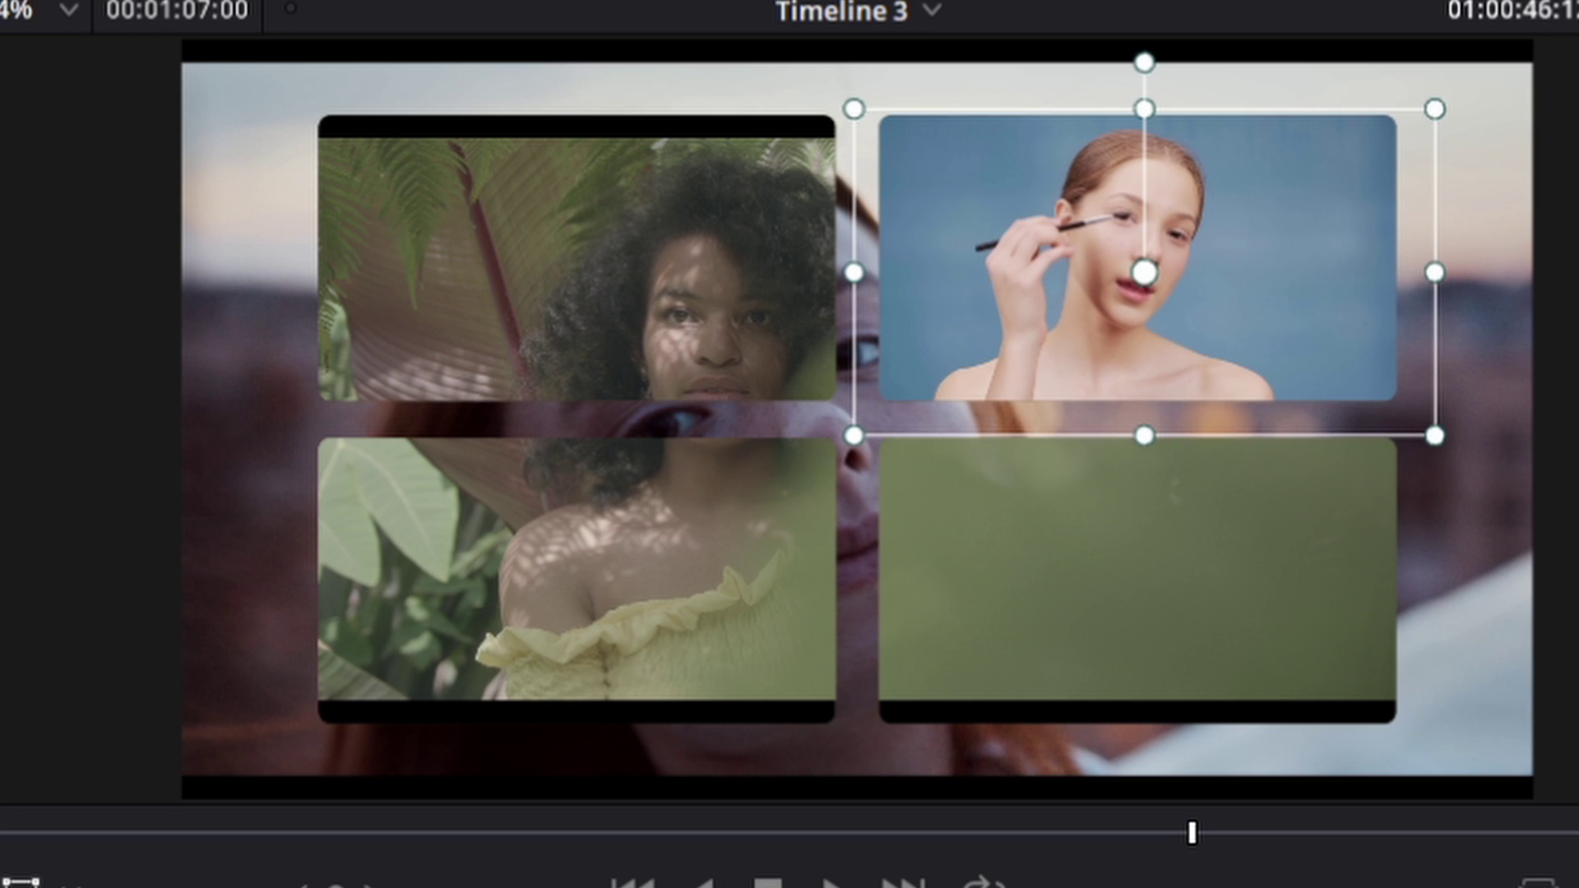
Scale the V1-0016_A001_07181013 clip to 0.560 and position it in the upper-left collage tile, at about X -346, Y 227
click(939, 724)
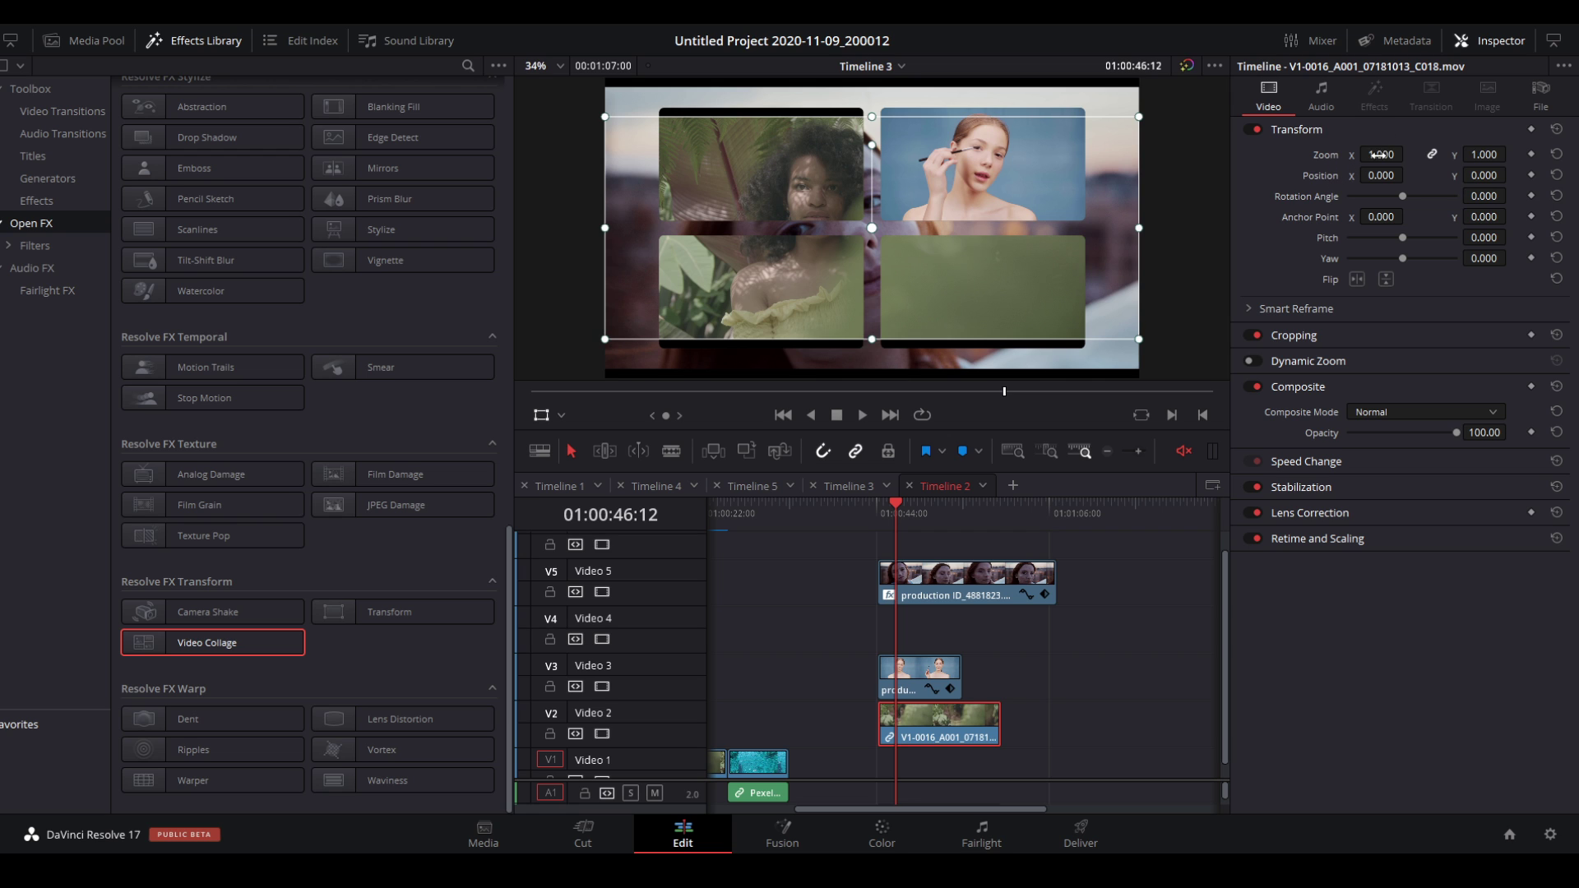
drag(1379, 154, 1355, 165)
drag(937, 282, 840, 218)
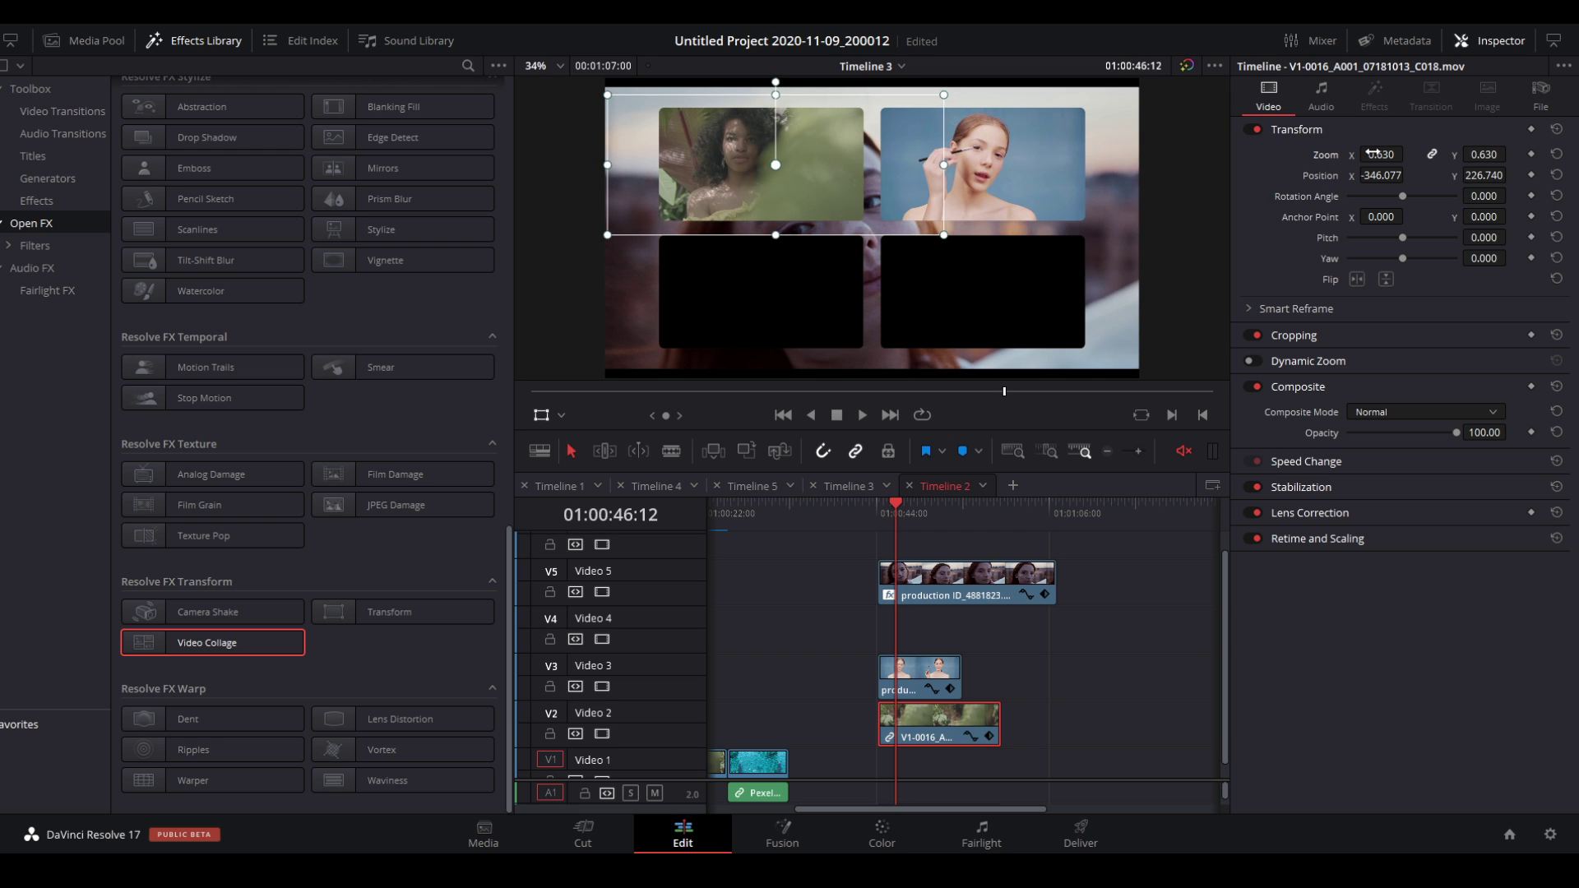
drag(1378, 154, 1371, 153)
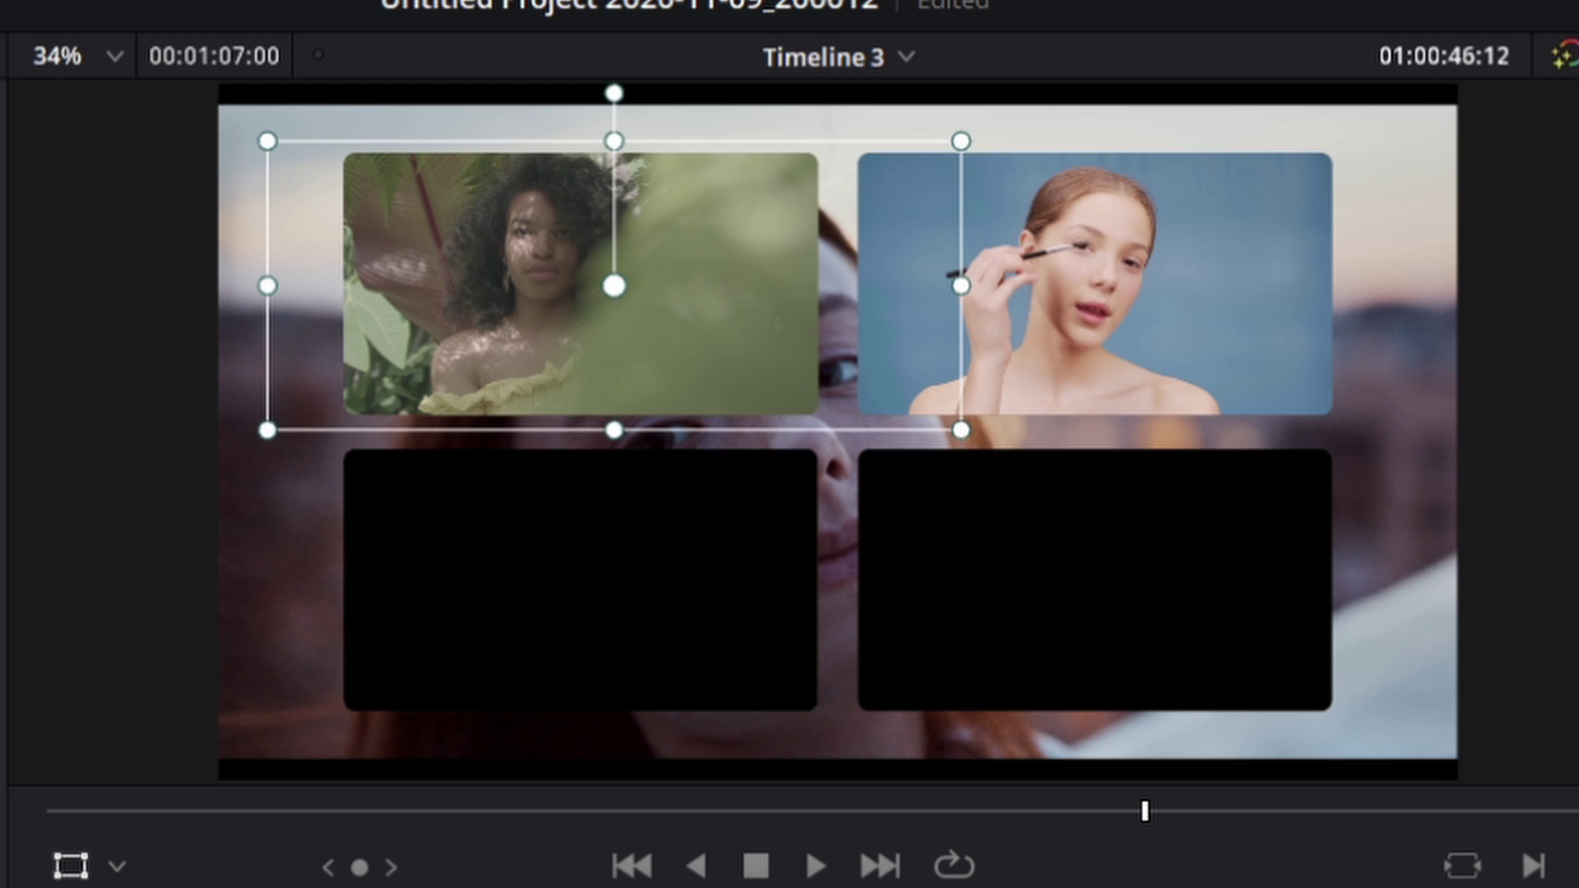
Play back the collage with its two upper tiles filled and save the project
key(space)
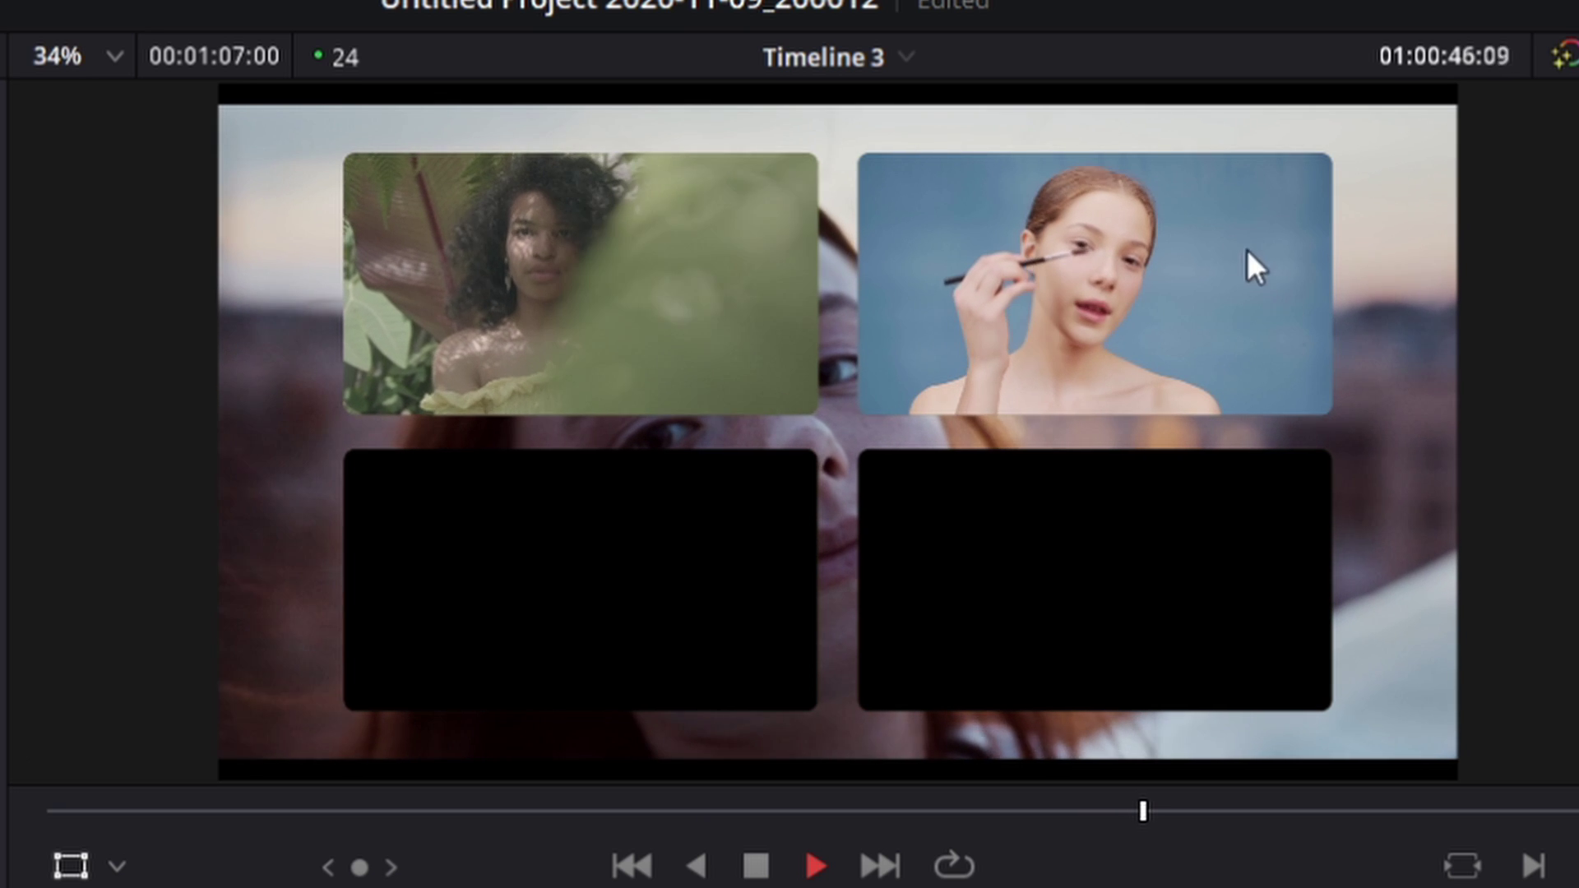
key(space)
key(ctrl+s)
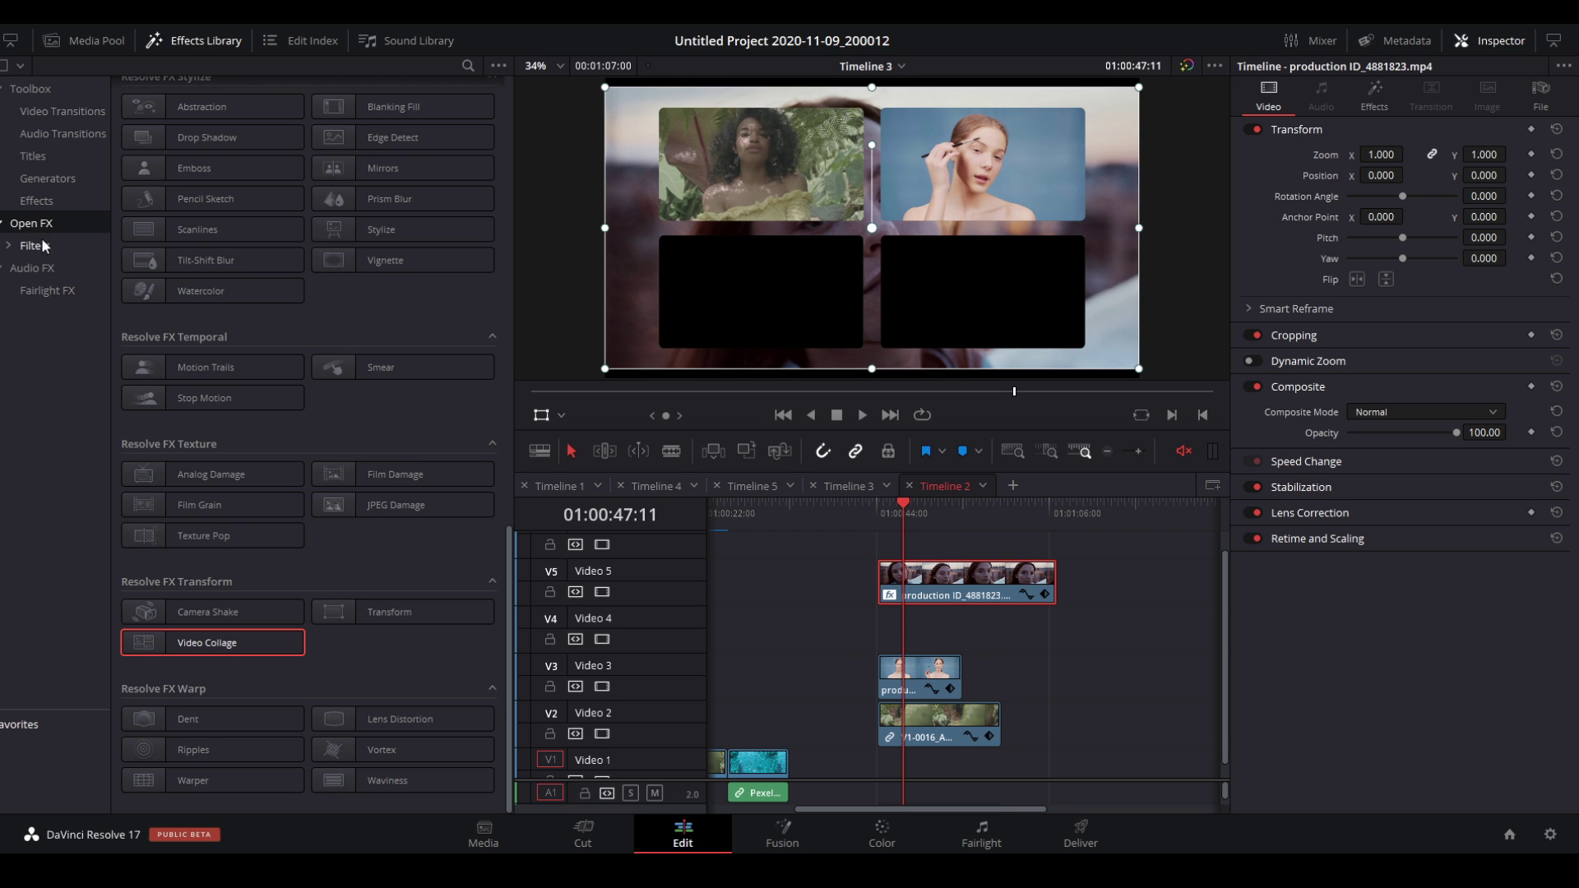
Add video (1).mp4 on Video 4, scaled to 0.440 and positioned in the lower-left collage tile at about X -397, Y -224
click(93, 41)
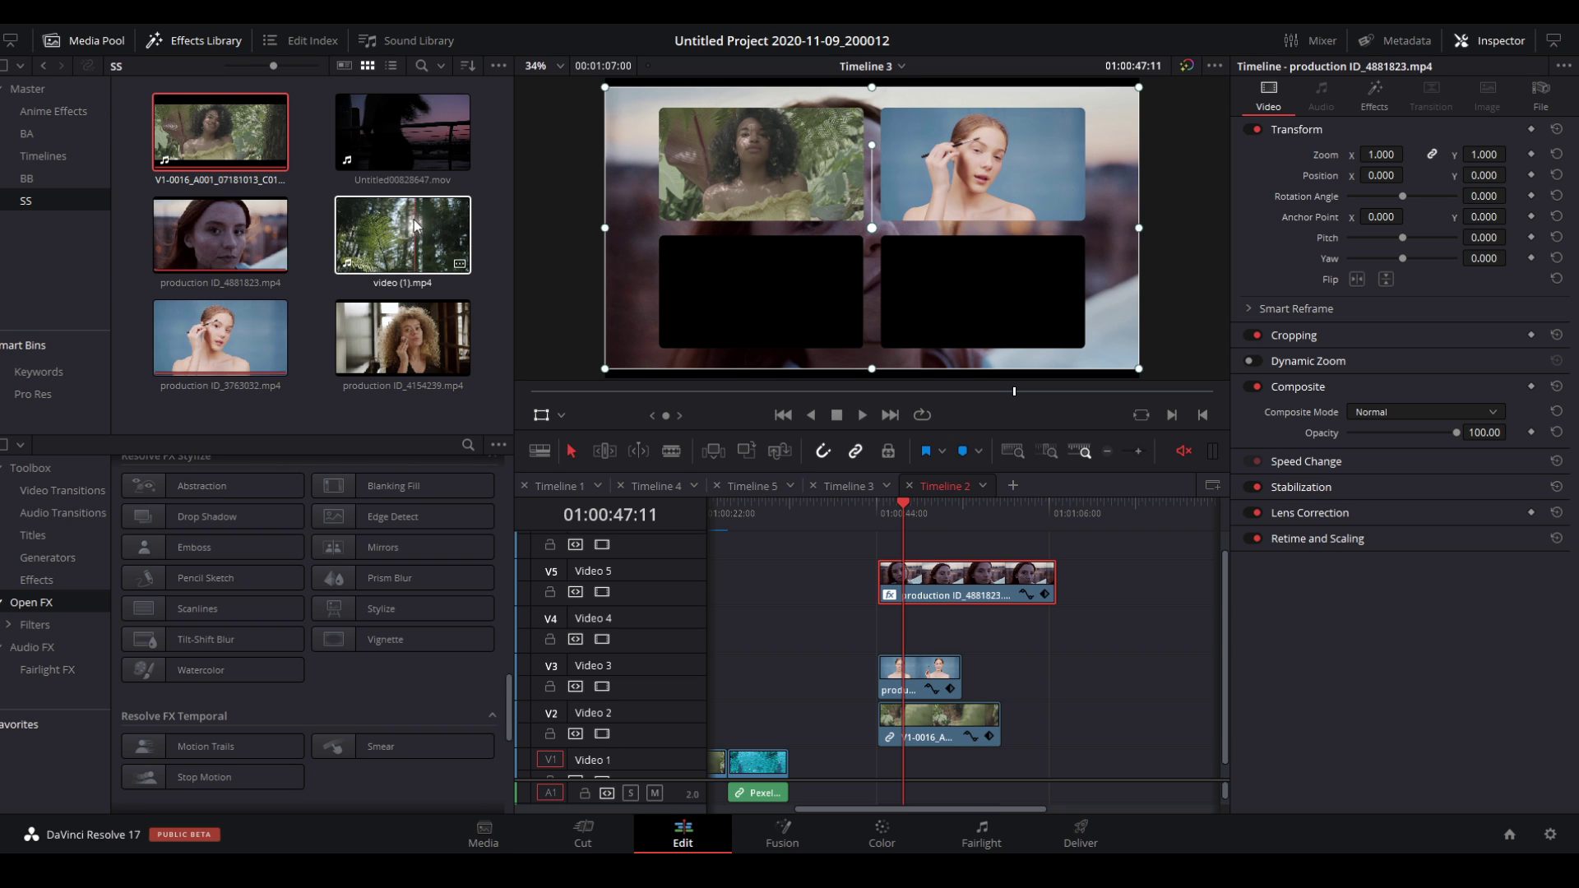
drag(403, 239, 884, 641)
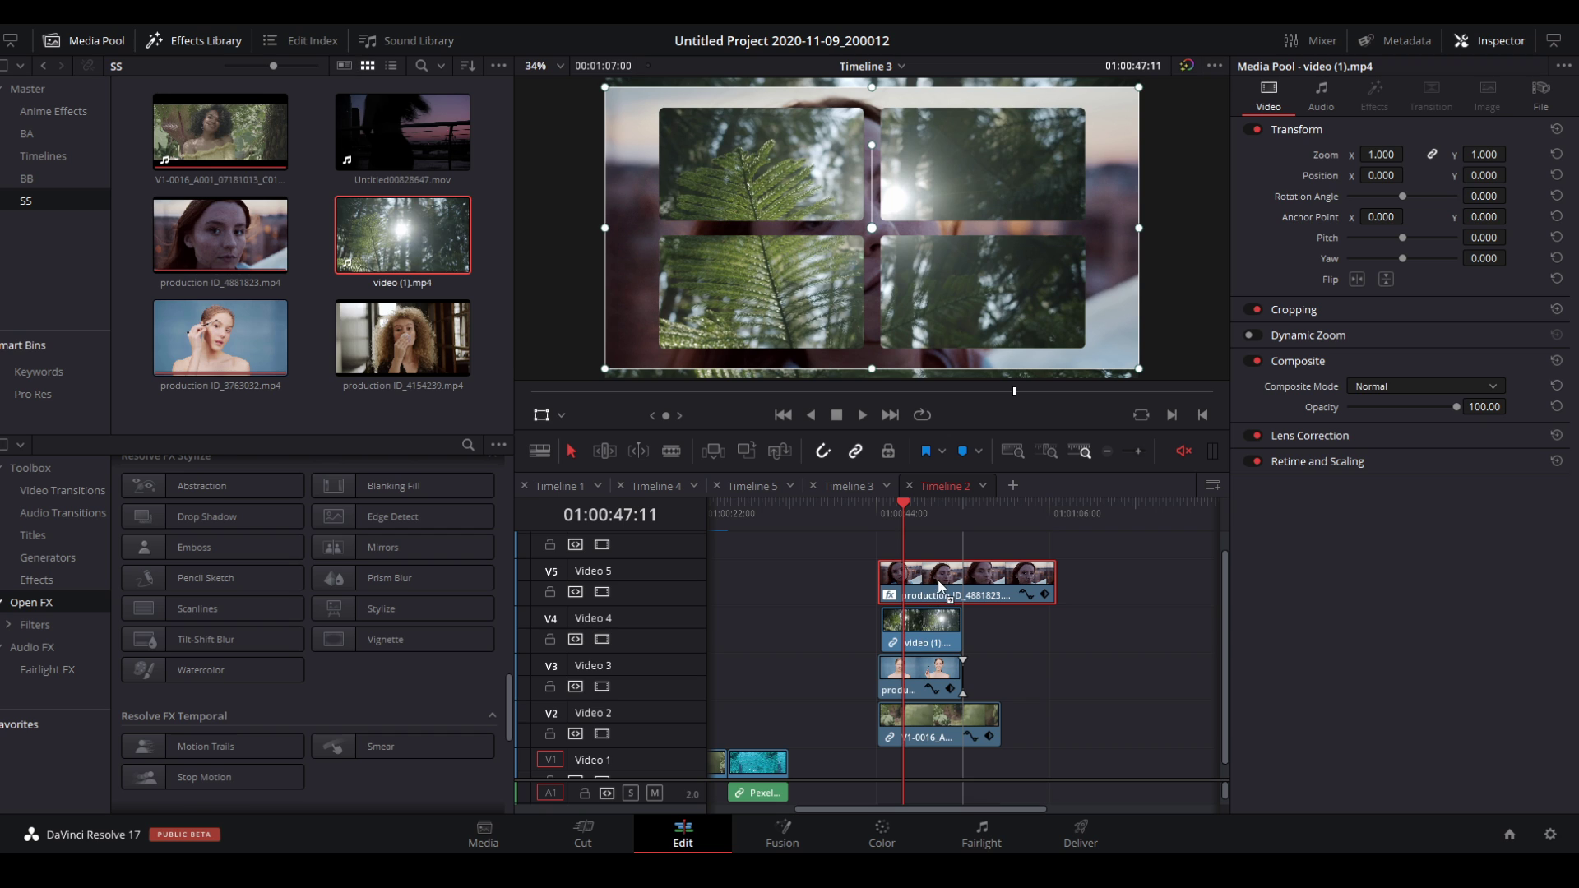
click(935, 587)
click(922, 624)
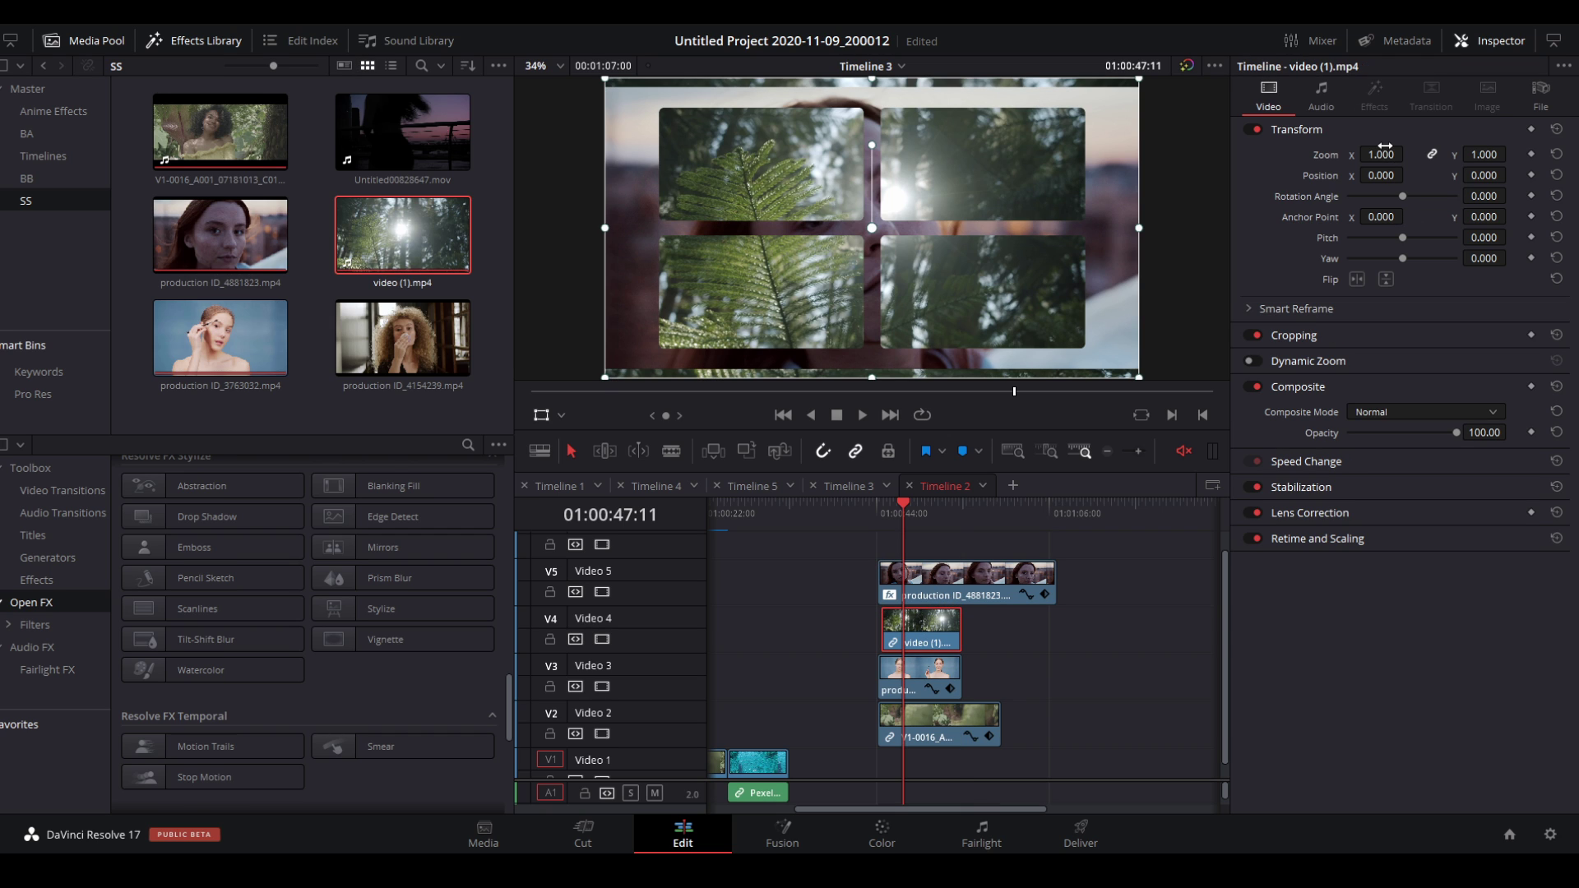
drag(1382, 154, 1286, 185)
drag(896, 246, 787, 309)
click(1007, 625)
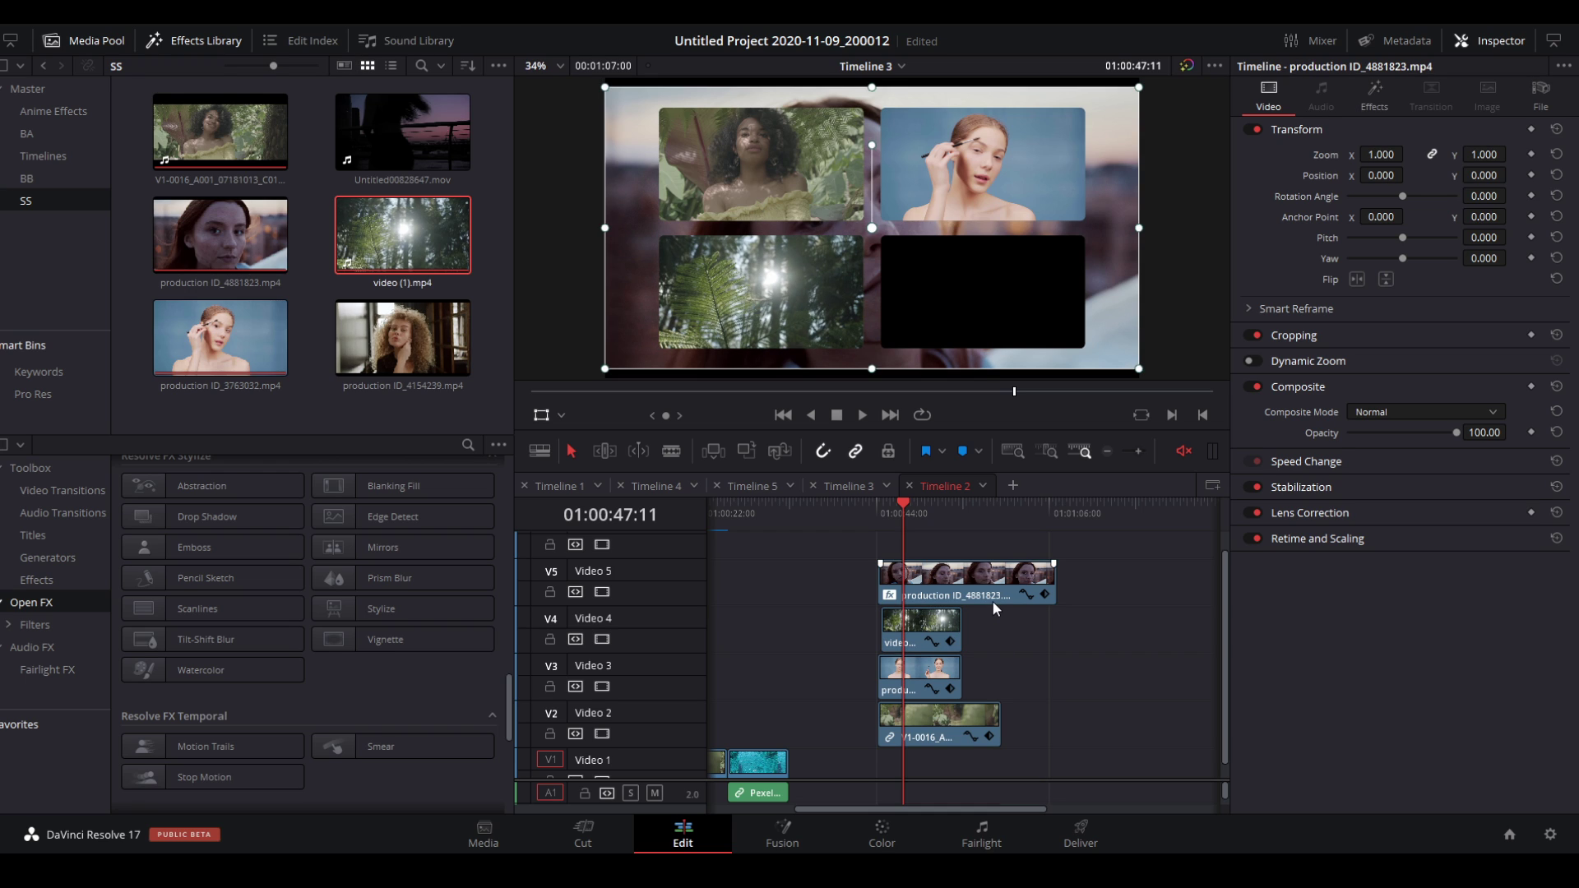
Delete the video (1).mp4 clip from Video 4
click(927, 639)
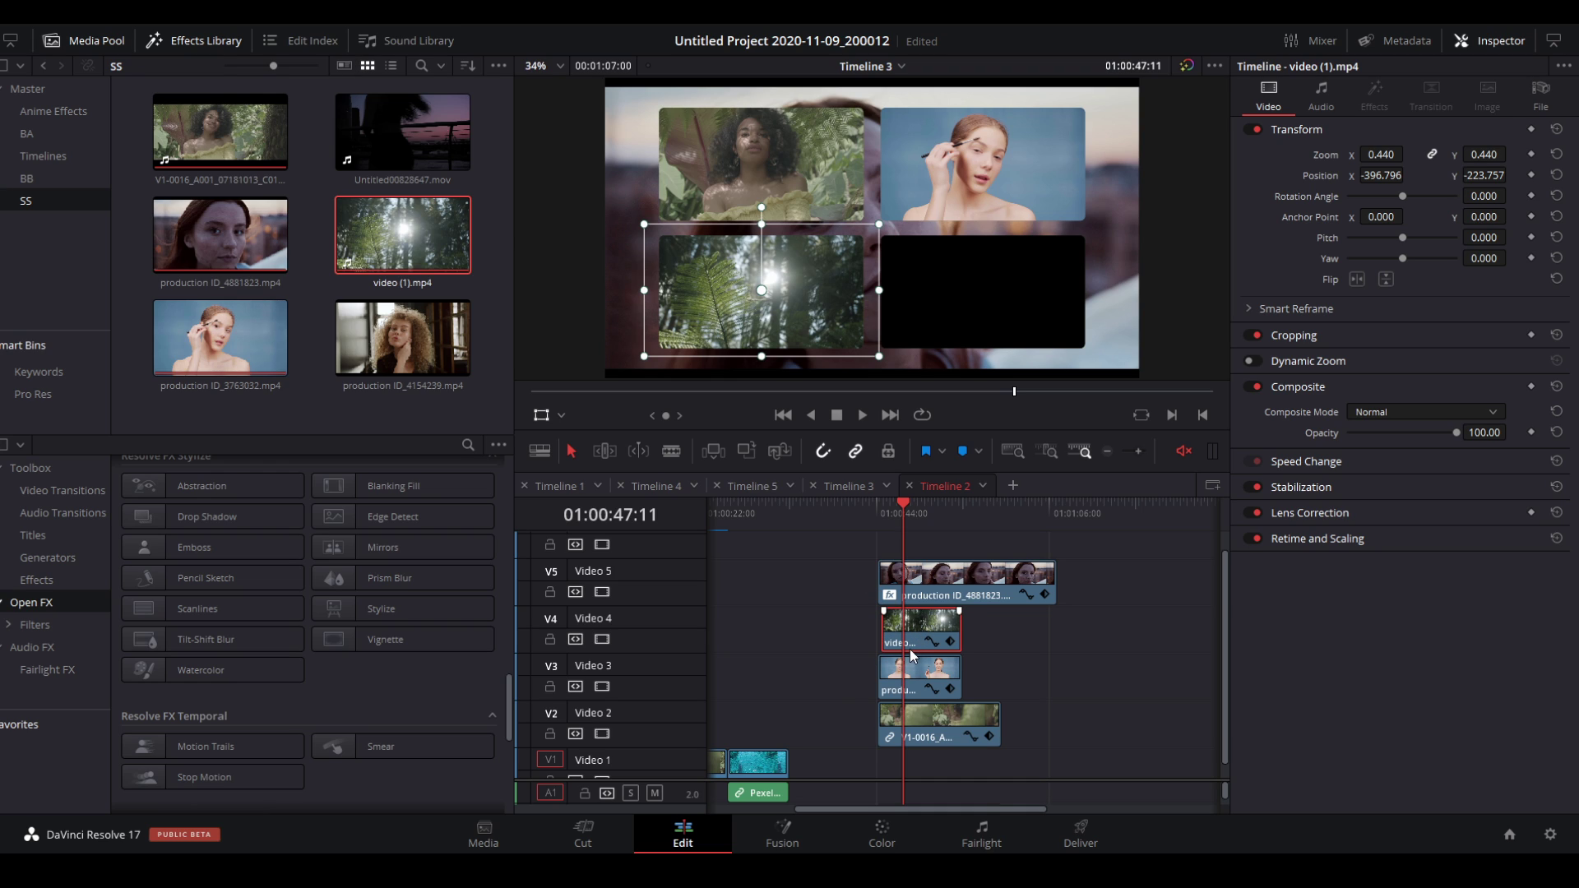
key(Delete)
Set the Video Collage layout of production ID_4881823.mp4 to 1 row
click(948, 581)
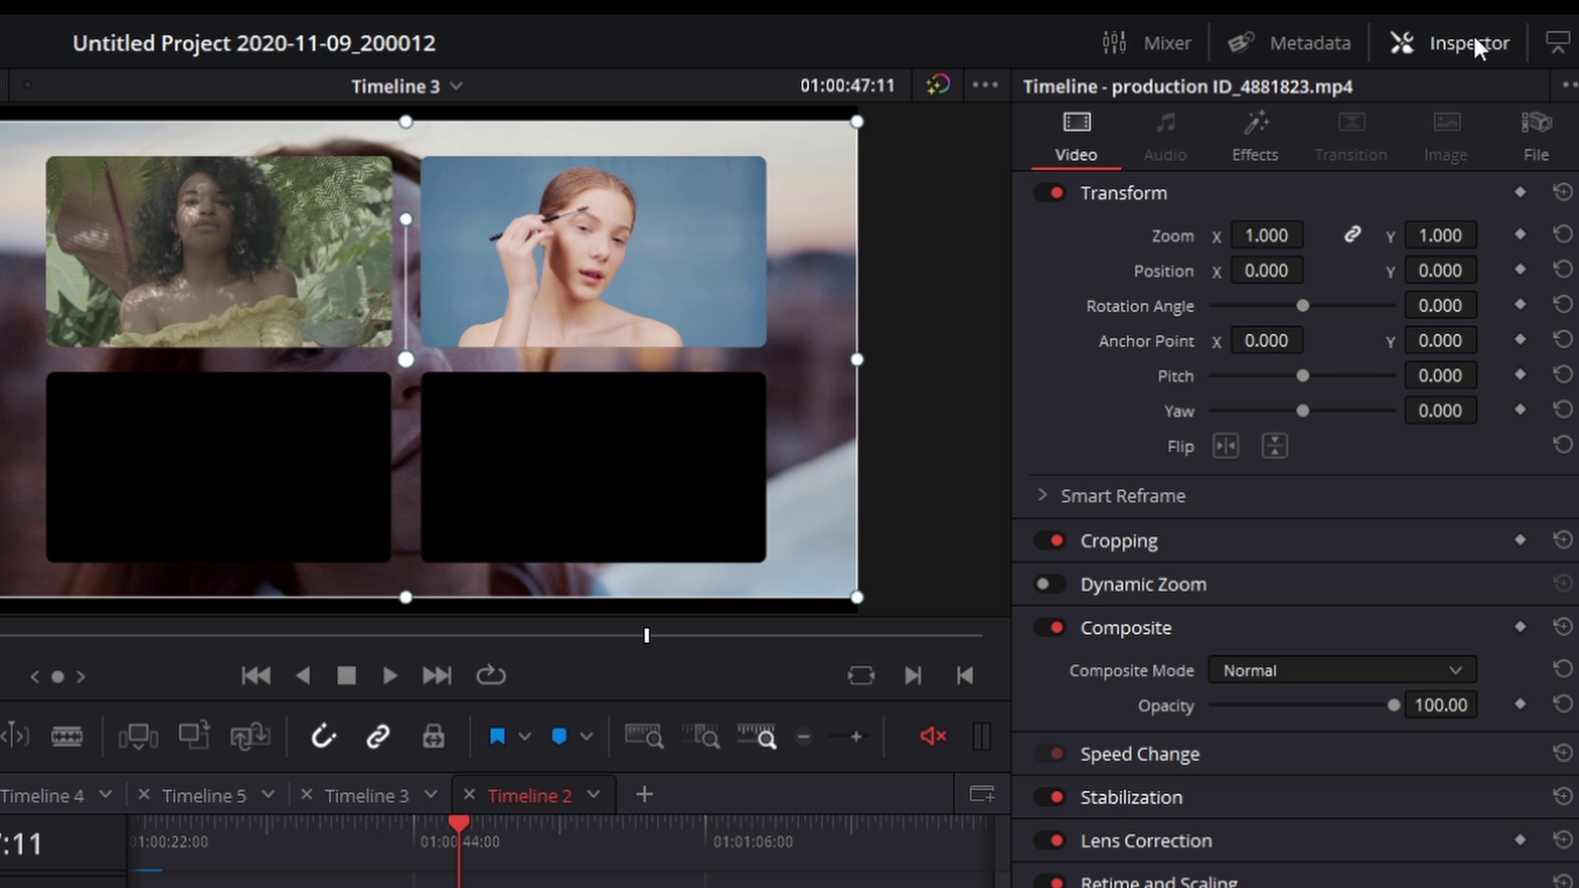
click(1264, 138)
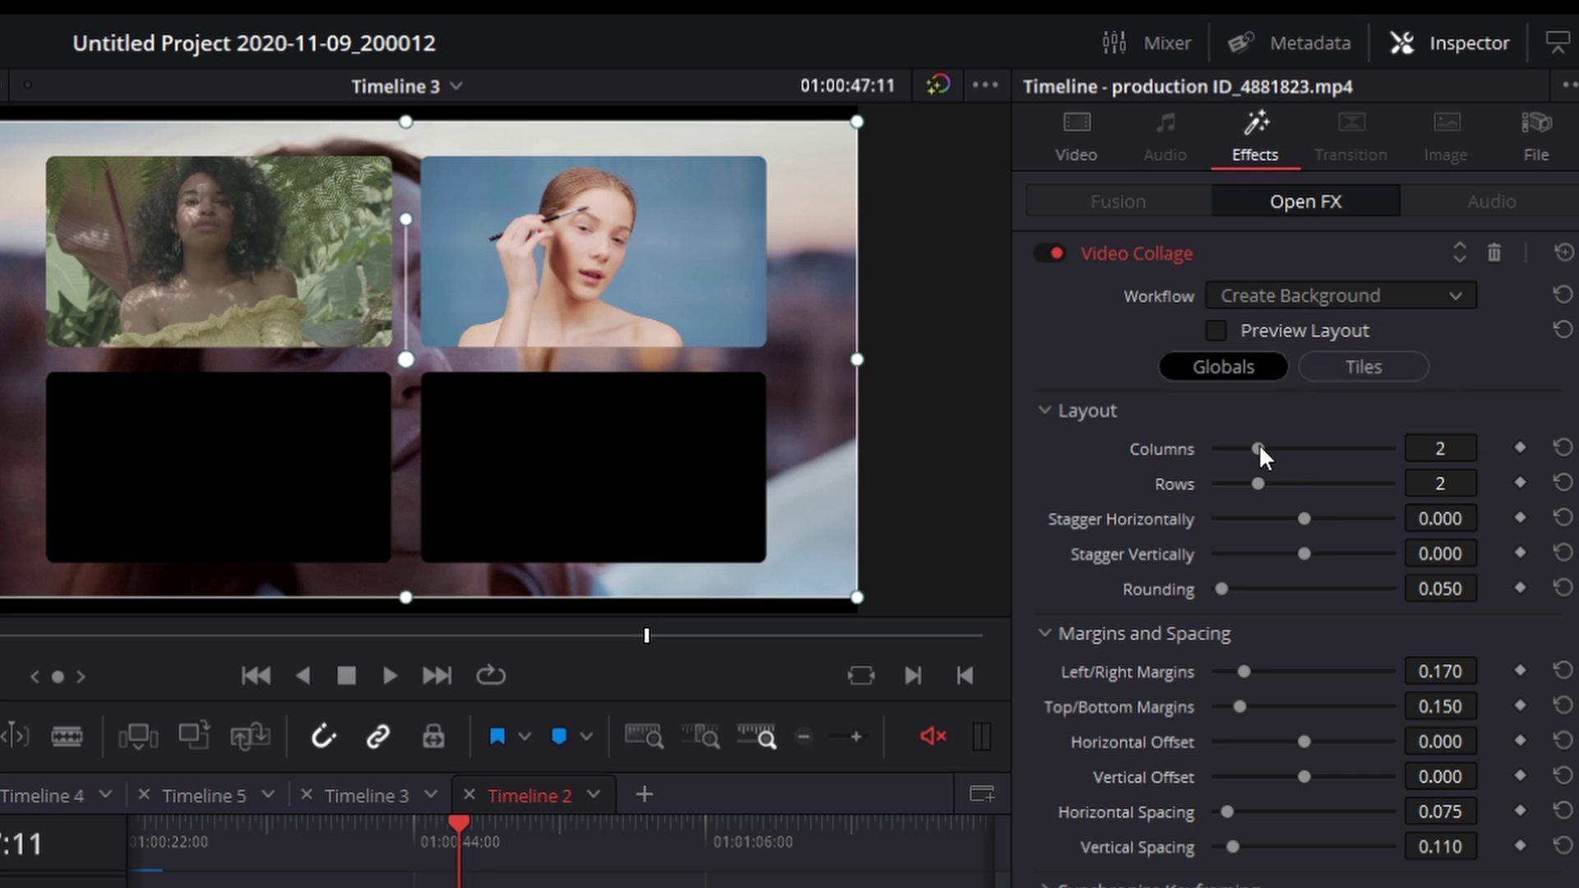
drag(1260, 483, 1209, 480)
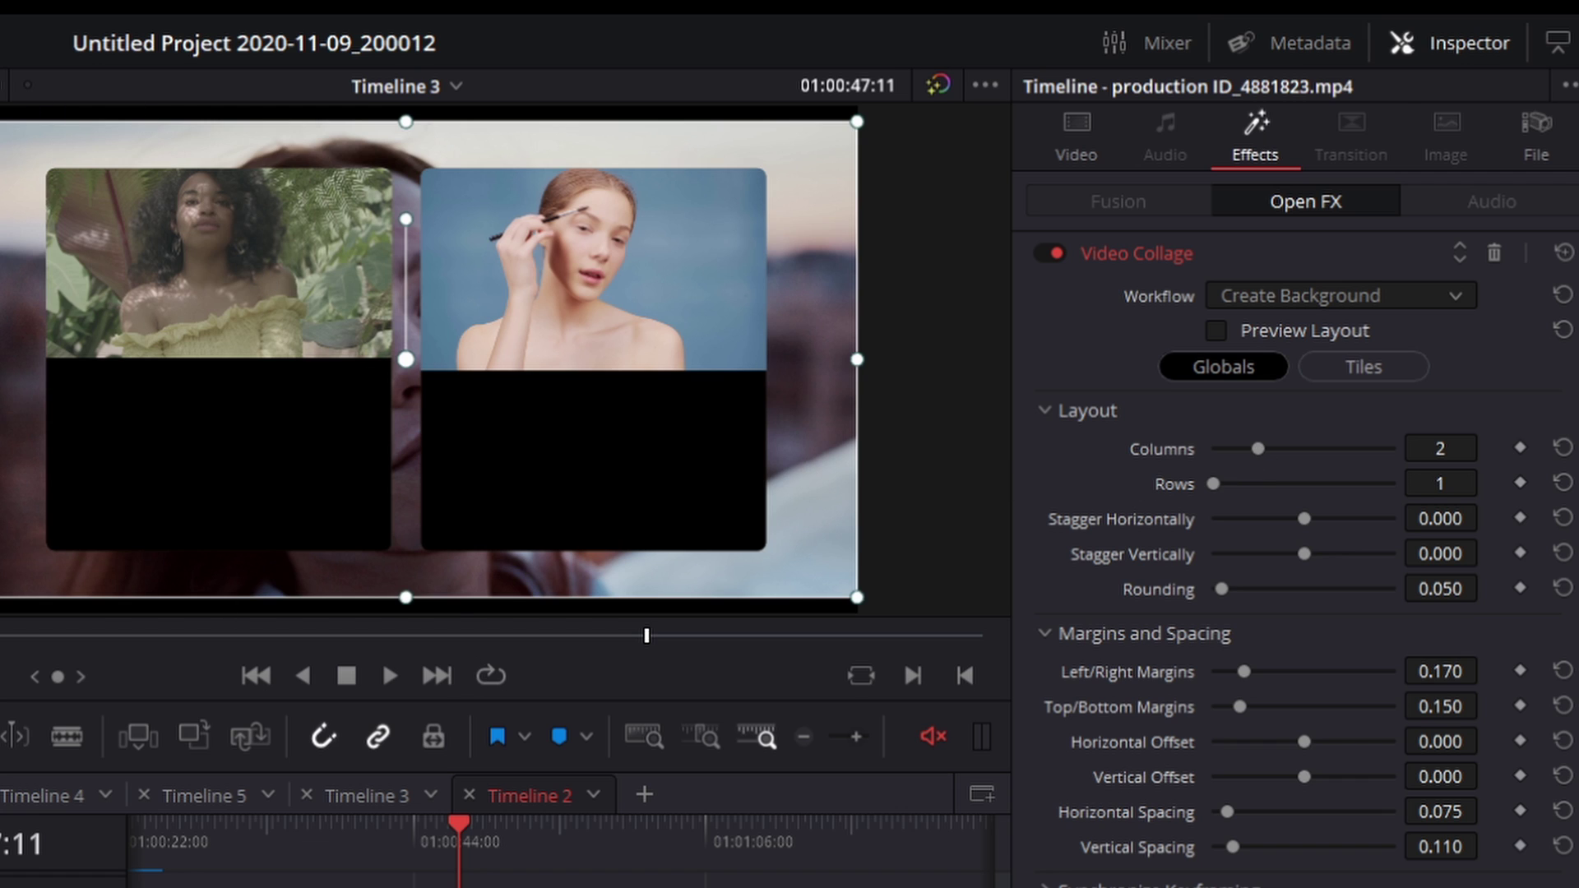
Scale the V1-0016 clip to 1.060, position it at about X -269, Y 18 to fill its tall tile, and save the project
click(407, 259)
drag(312, 241, 266, 323)
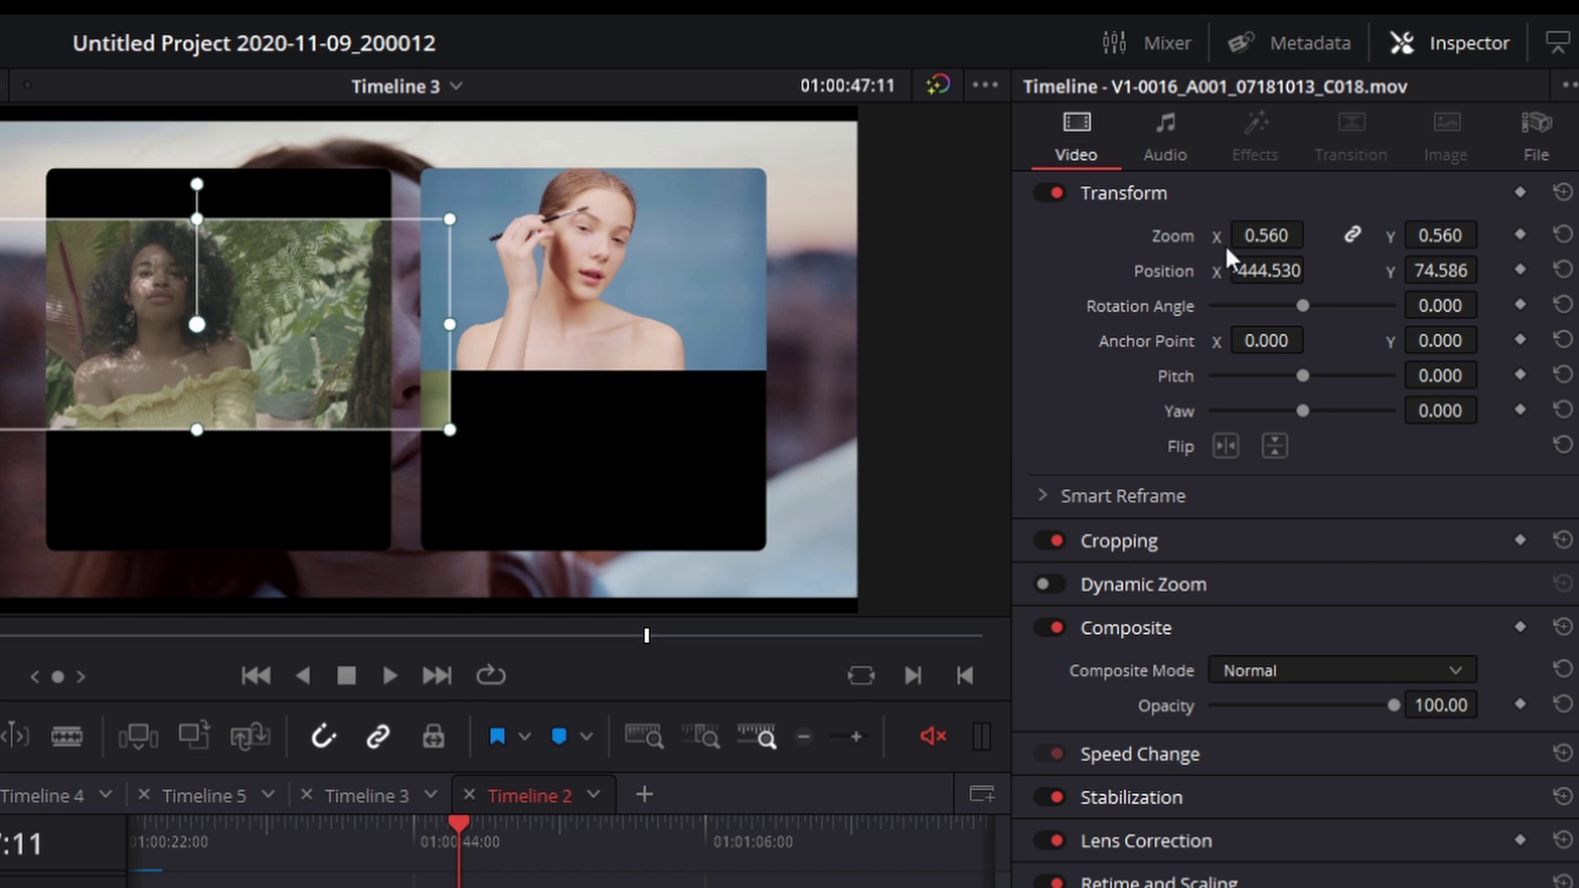
drag(1252, 236, 1264, 235)
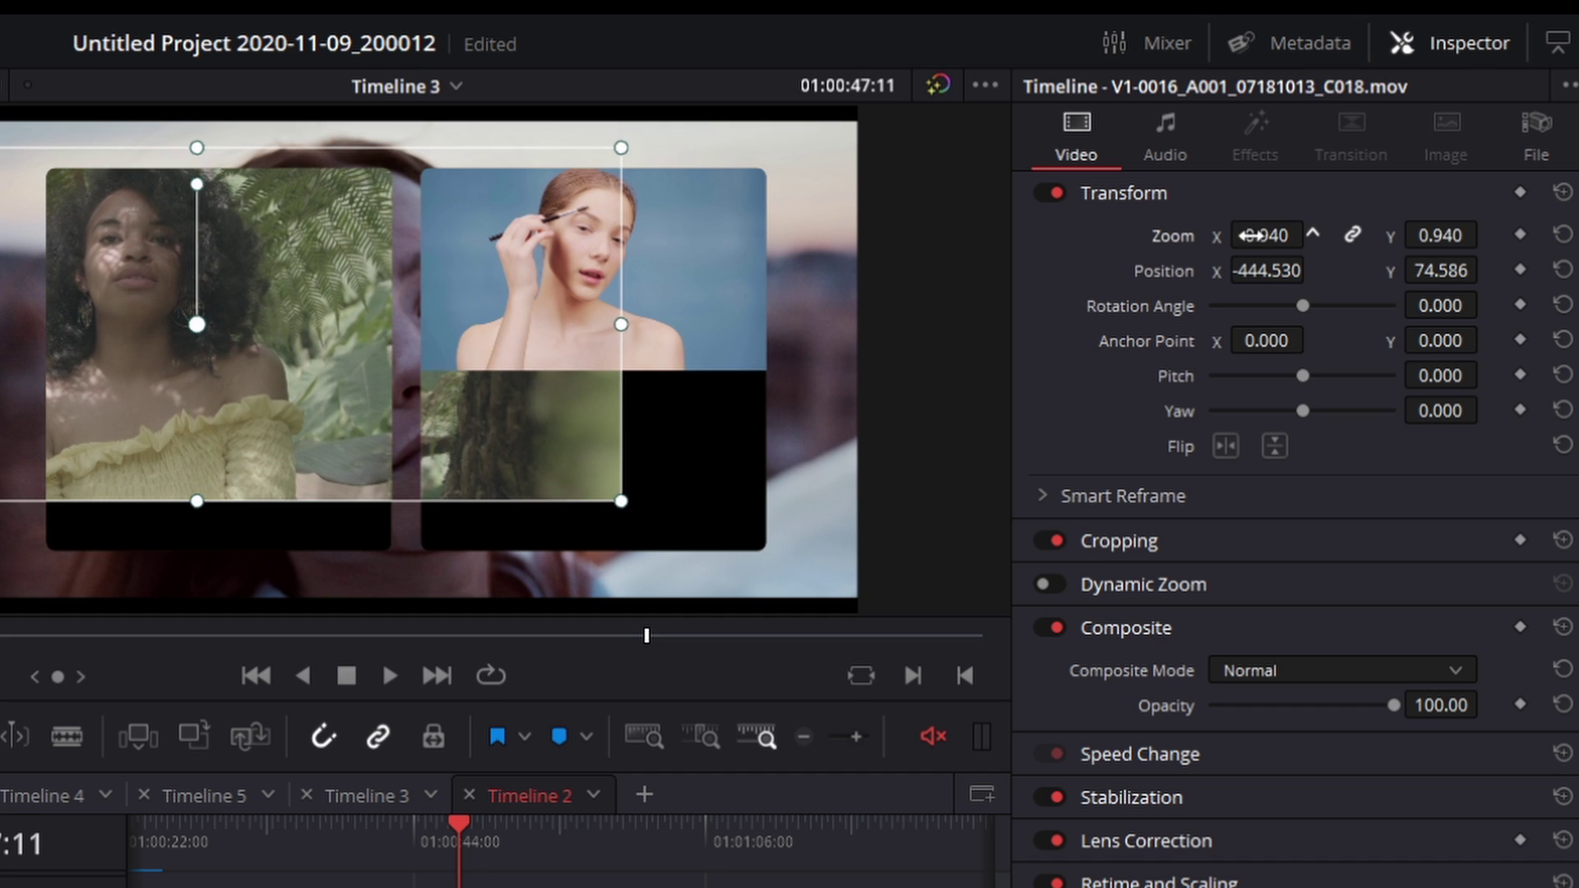
drag(504, 454, 572, 455)
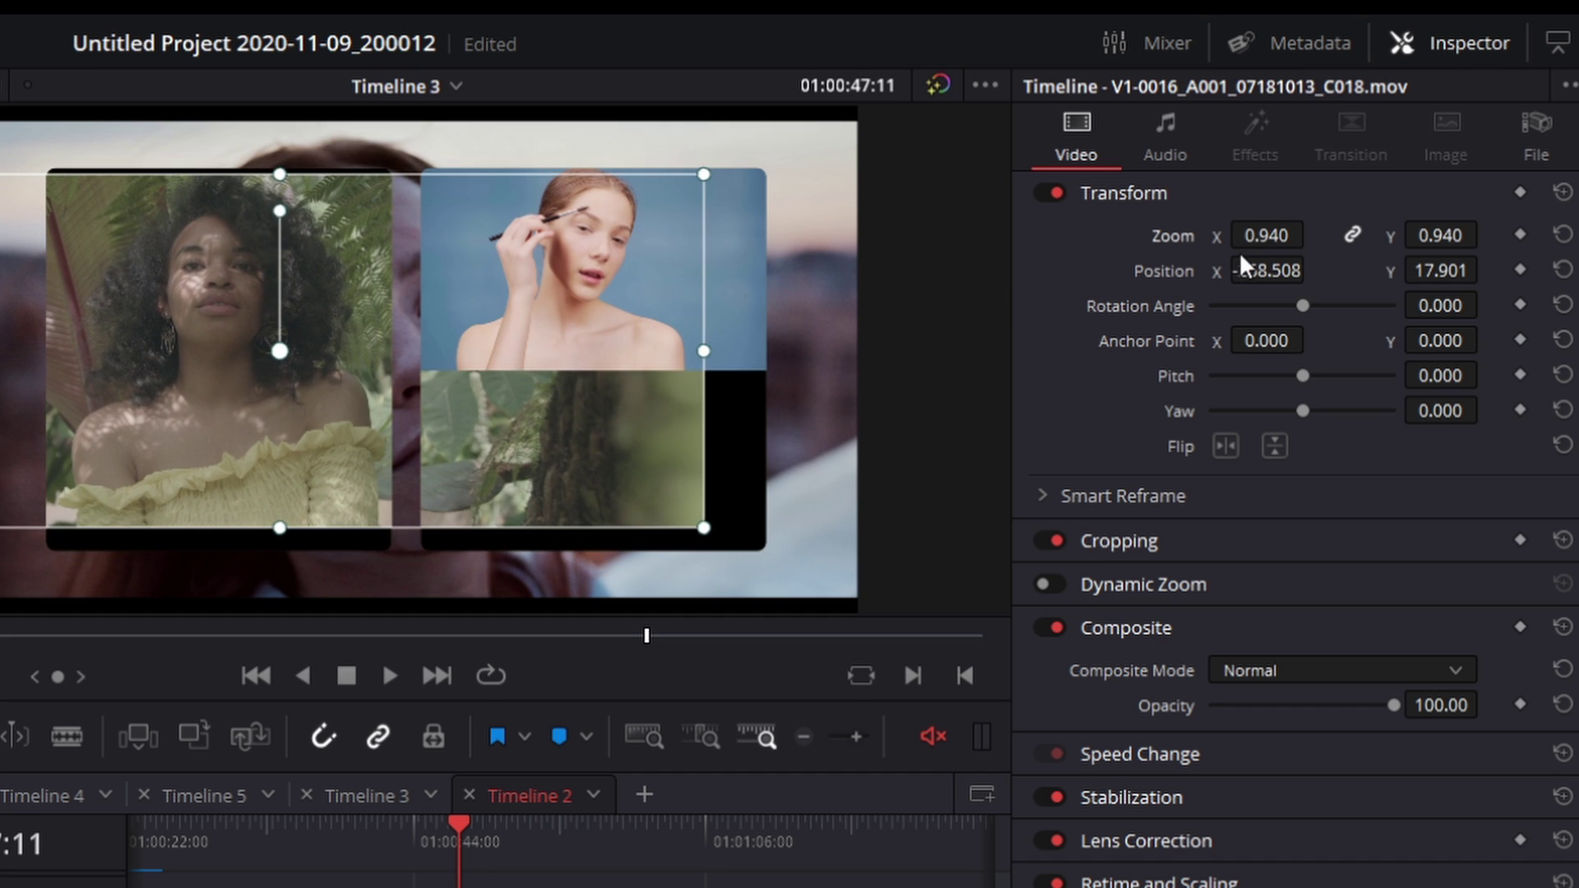
drag(1243, 246, 1267, 246)
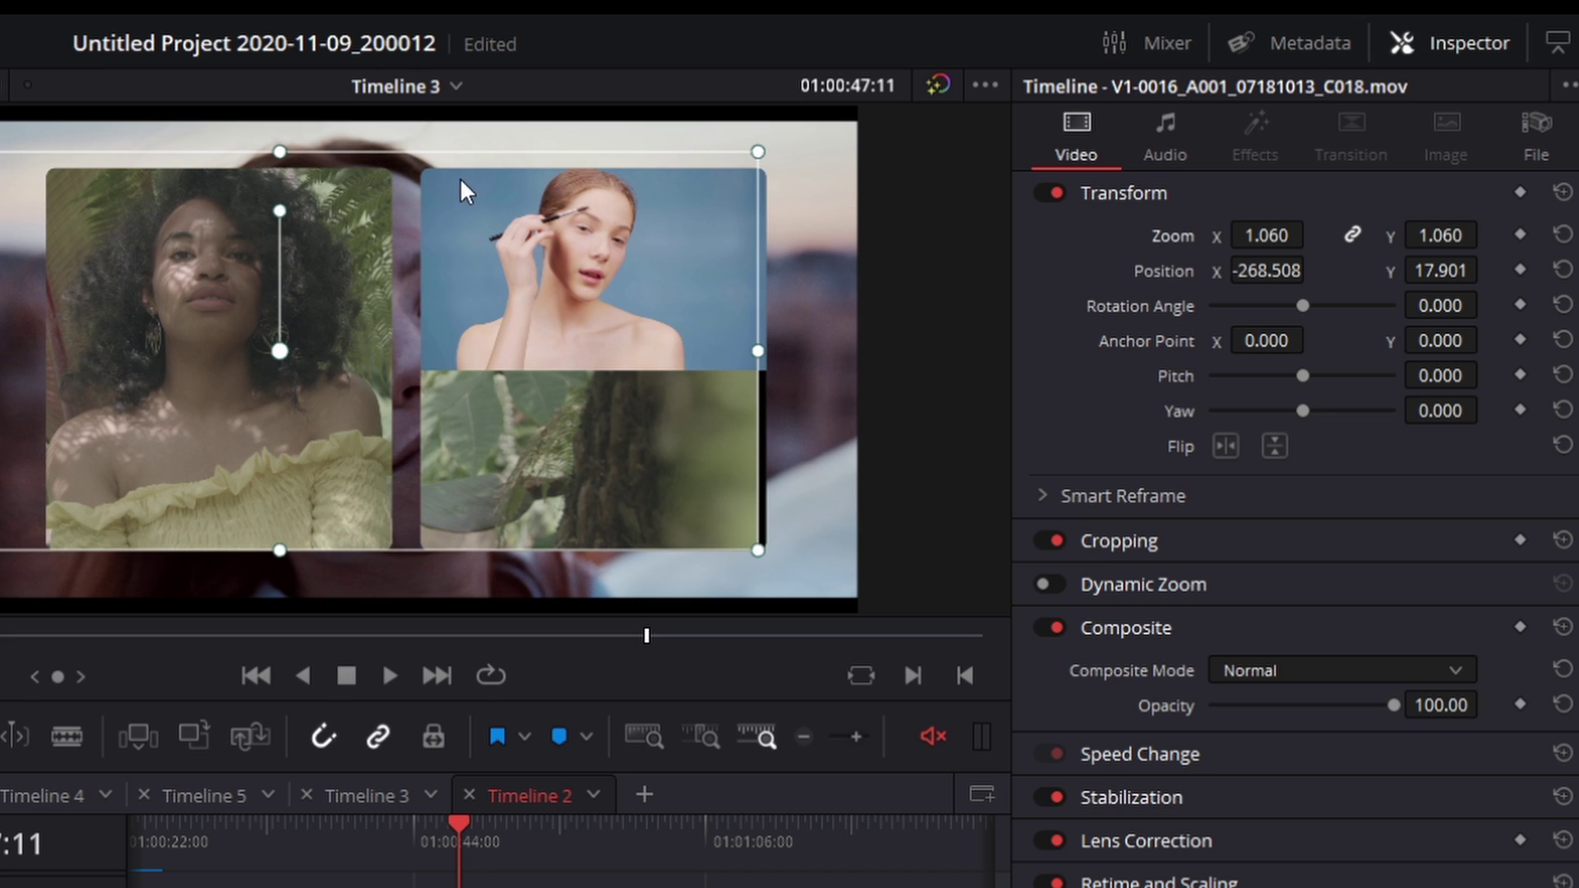
key(ctrl+s)
Scale production ID_3763032.mp4 to 0.810, position it at about X 477, Y -6, and crop its left side by about 366
click(598, 261)
drag(1283, 235, 1317, 235)
drag(747, 265, 728, 365)
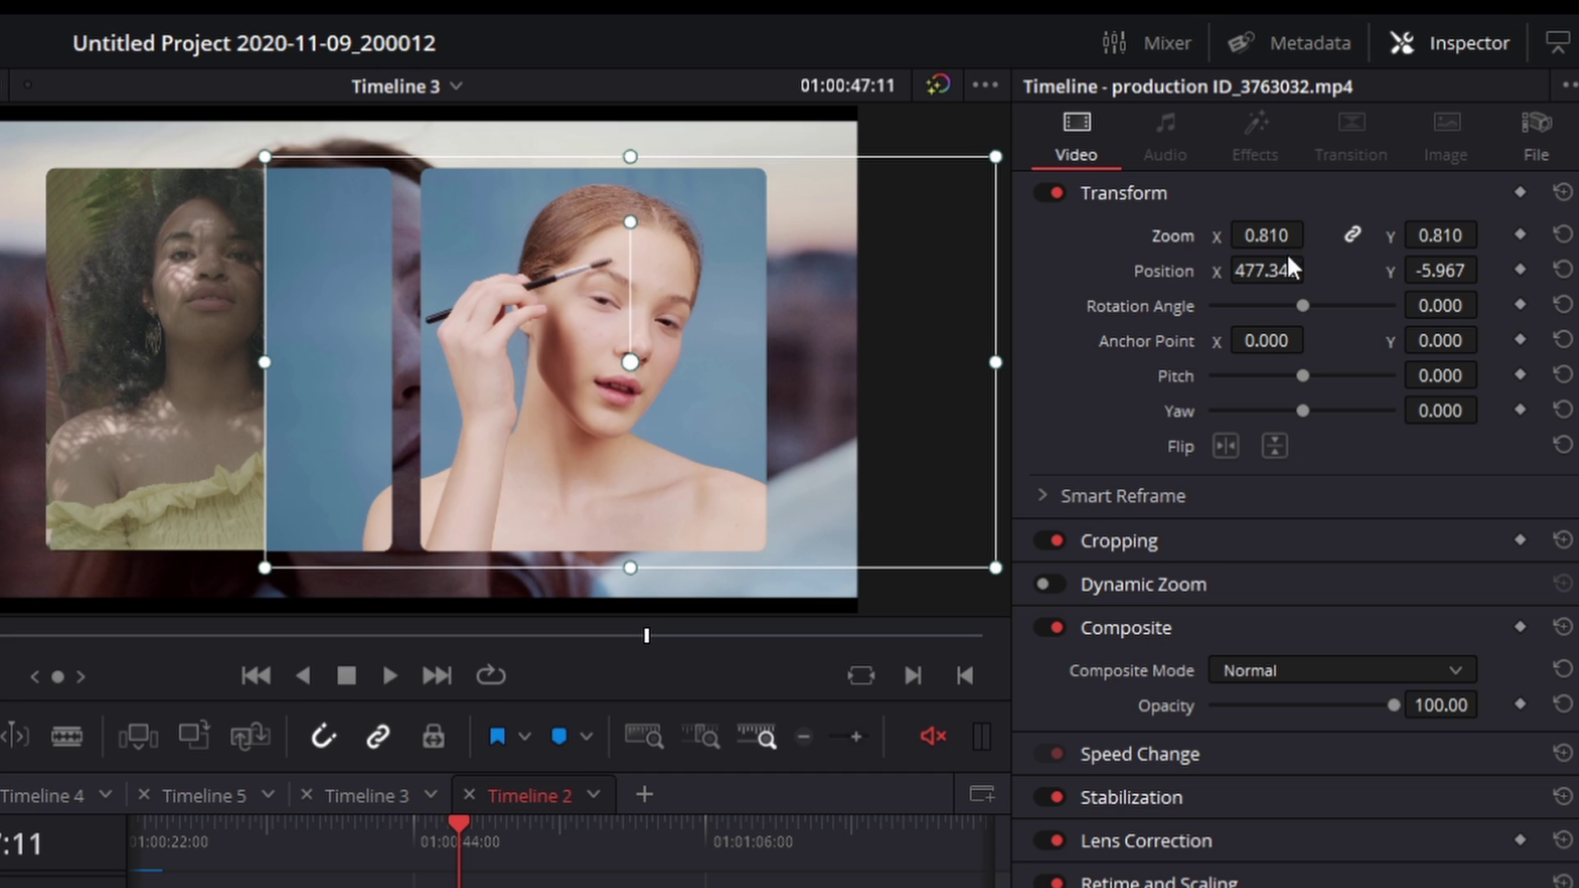
click(1137, 540)
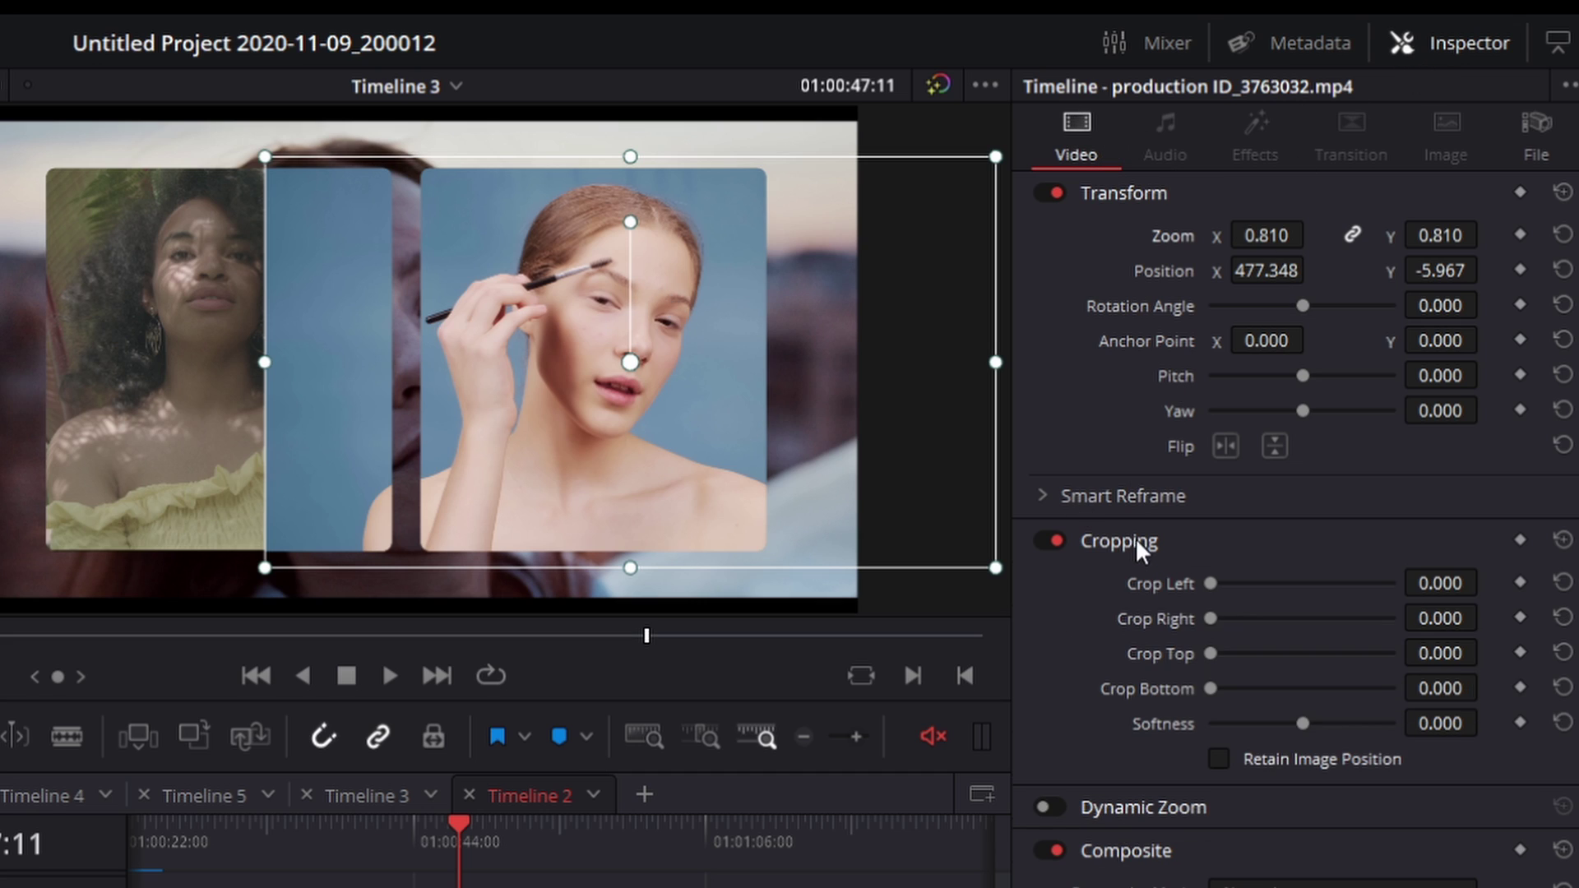
drag(1214, 585, 1245, 586)
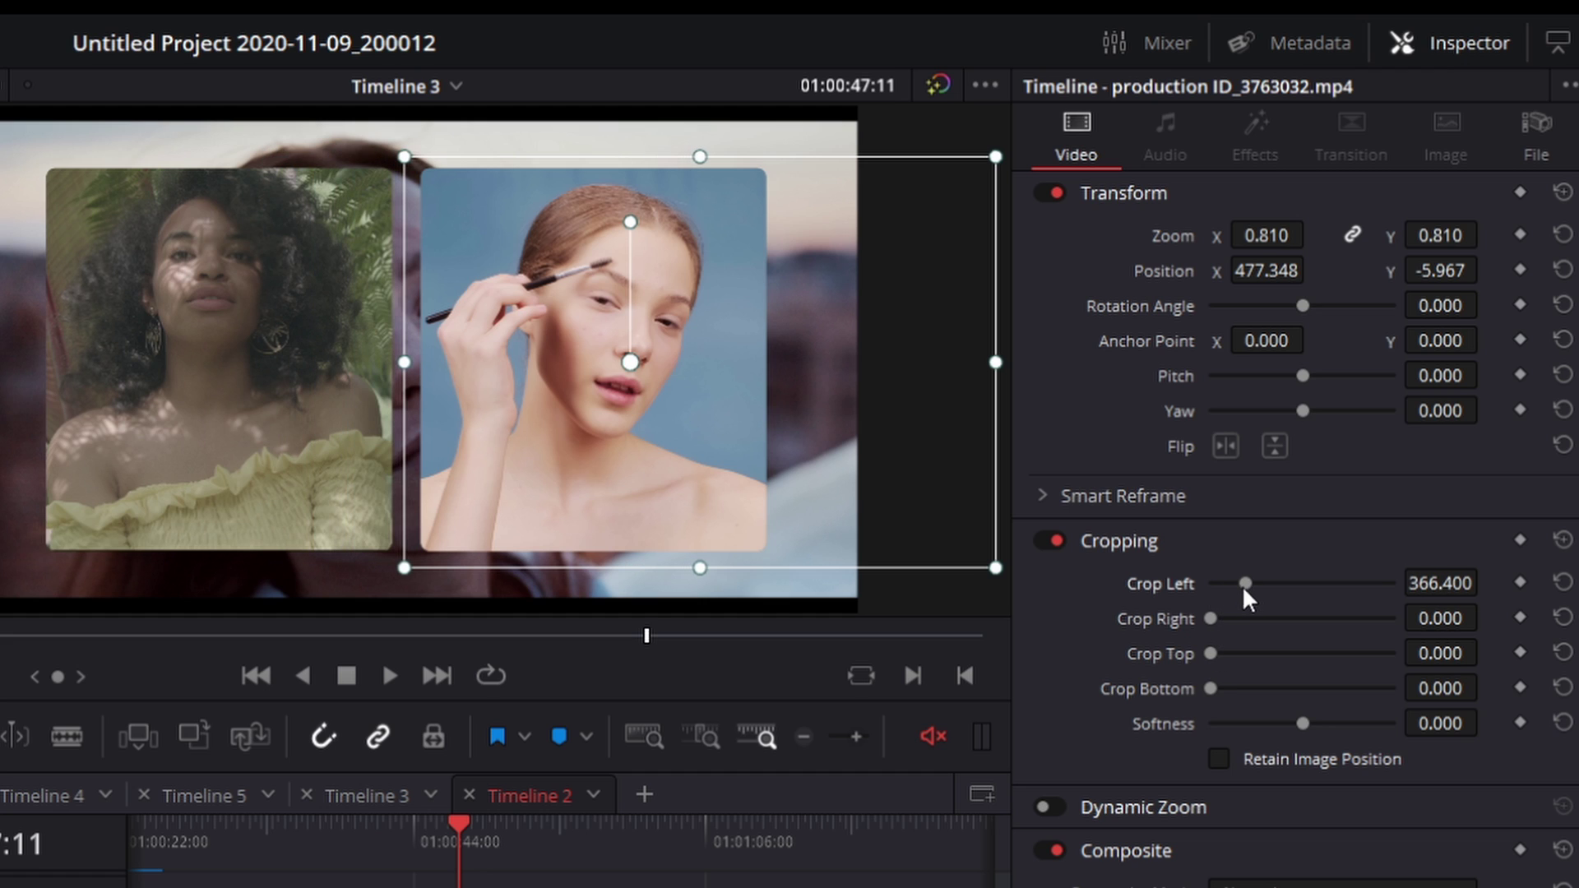
Play back the collage with its two tall tiles filled
click(418, 840)
key(space)
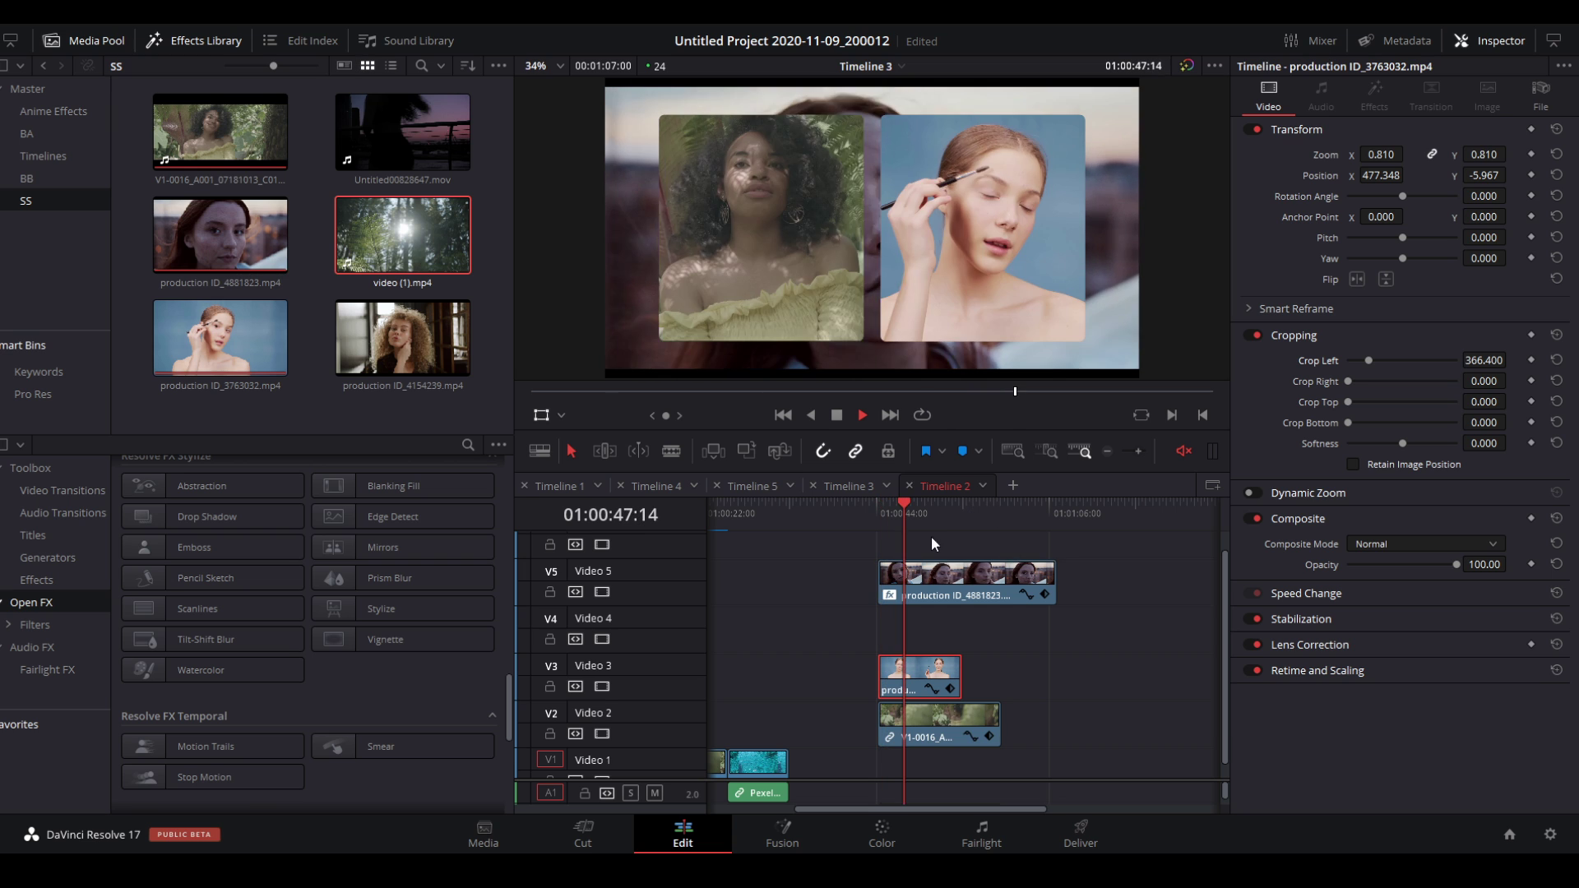
click(878, 518)
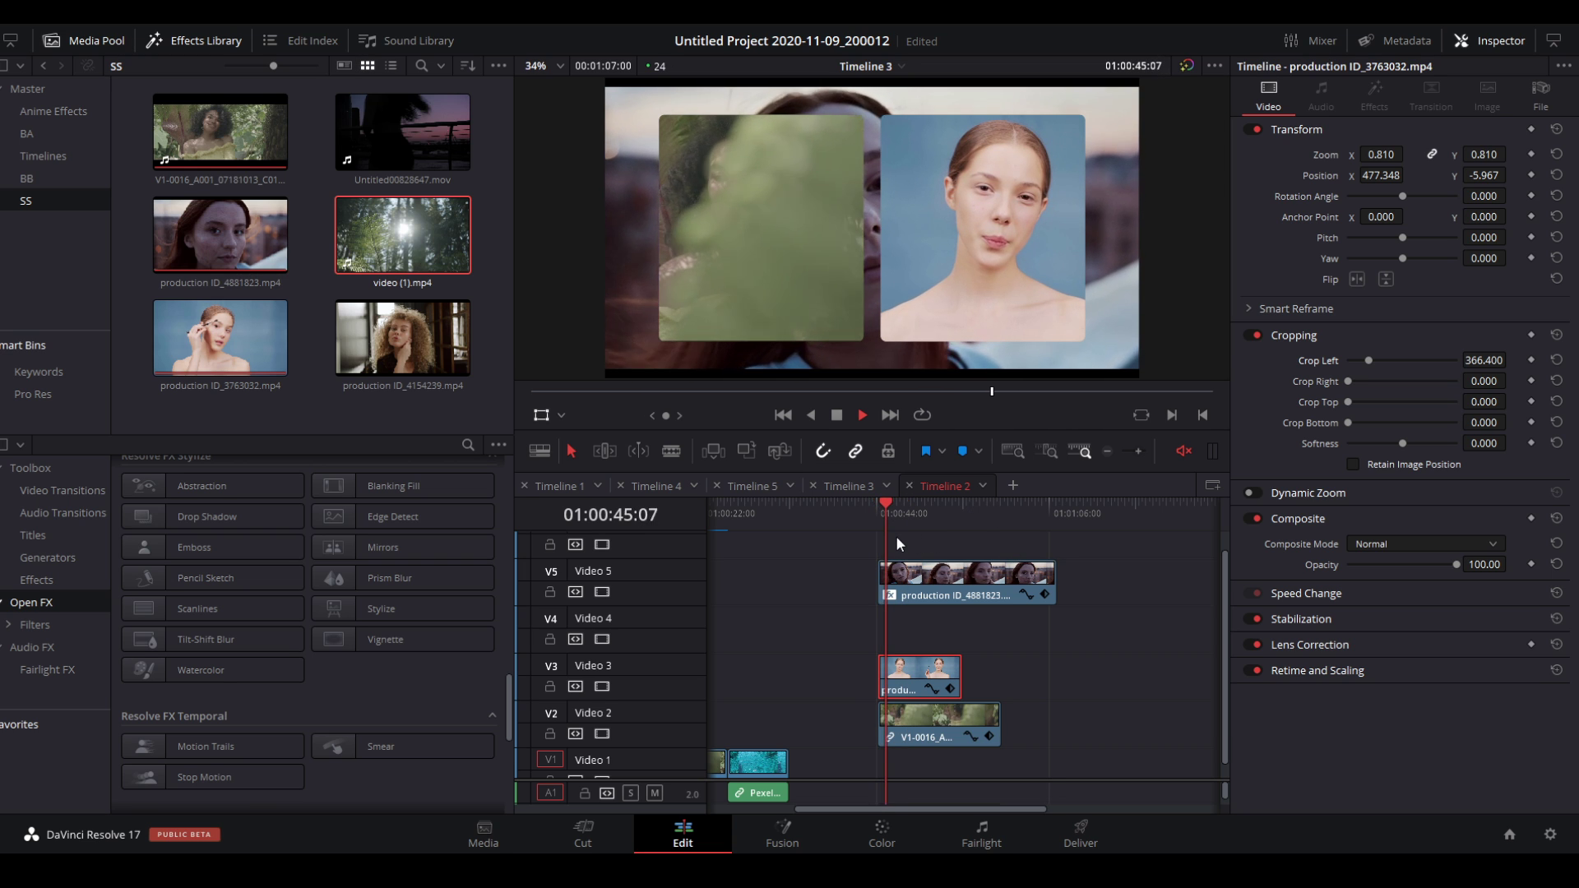
click(886, 518)
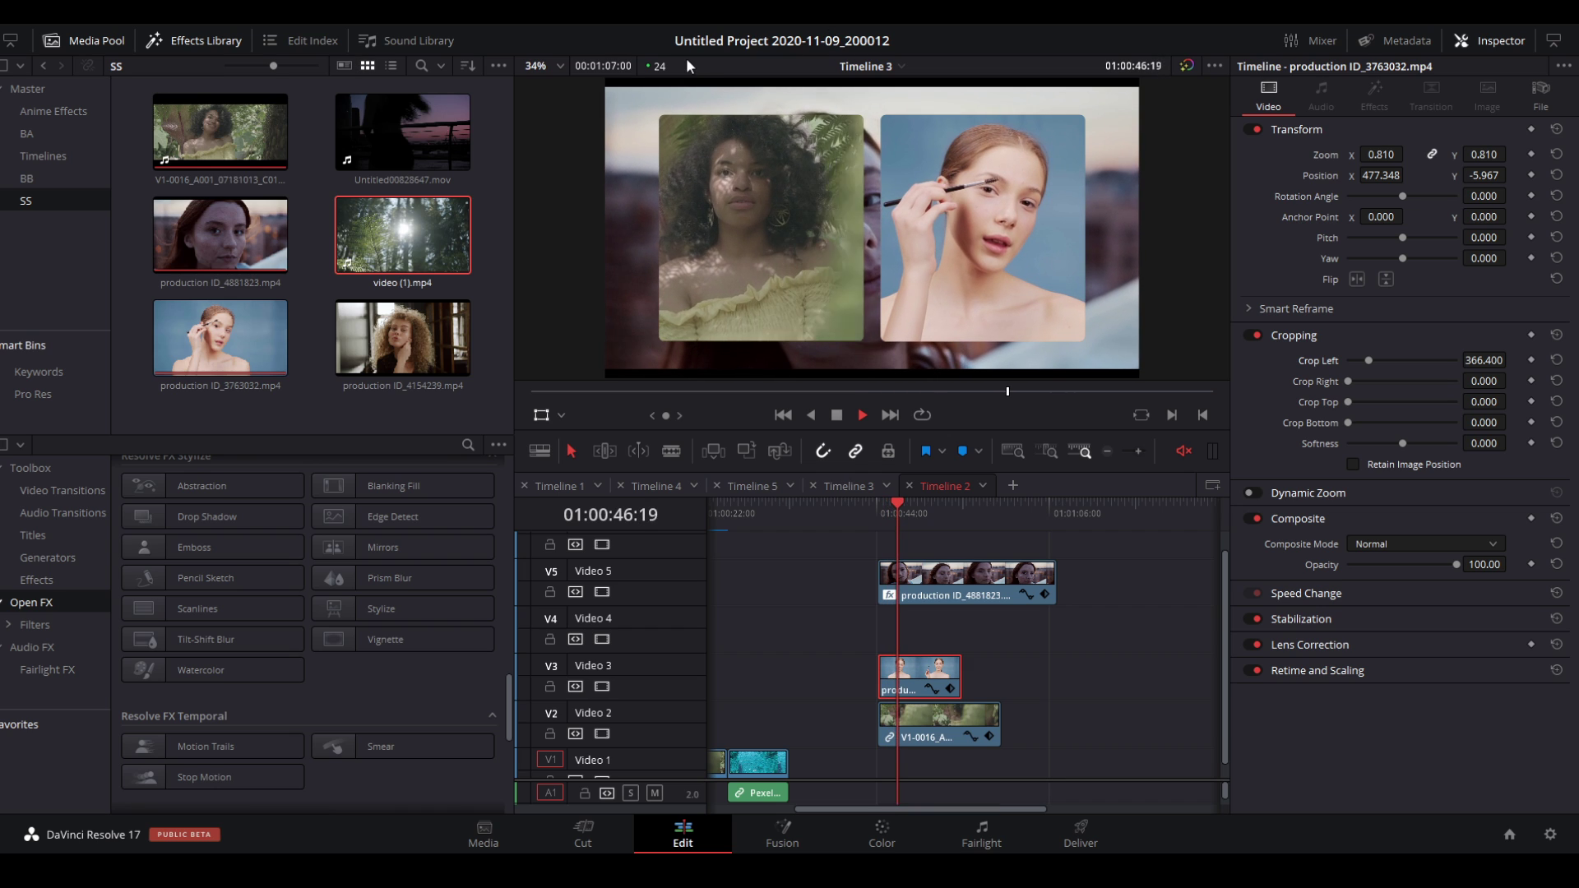
key(space)
click(541, 416)
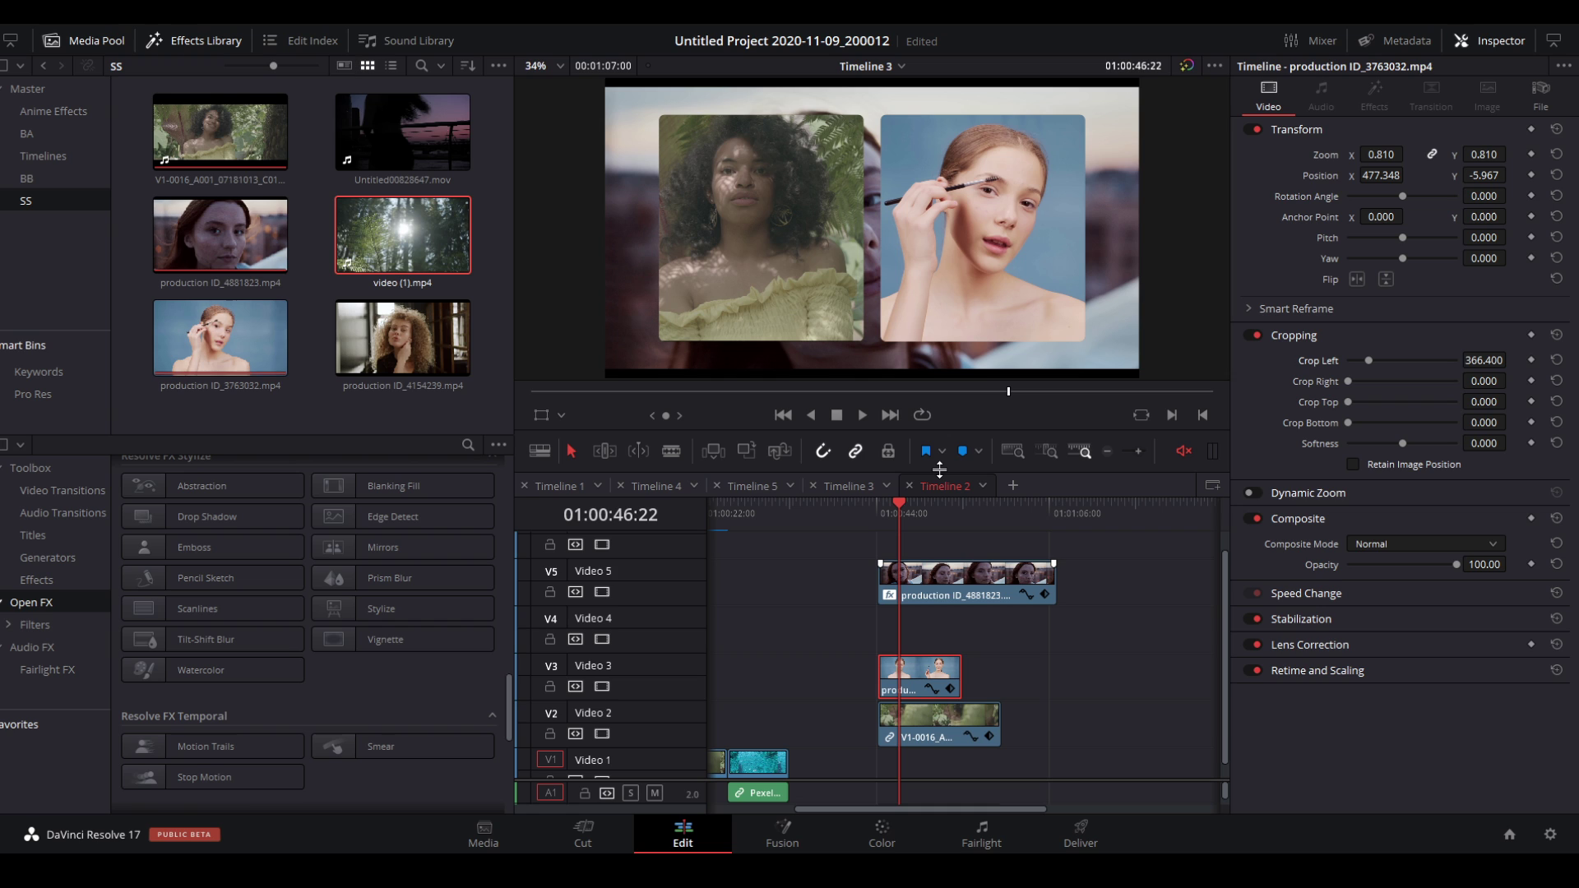
Set the Video Collage's left/right margins to 0.000 and top/bottom margins to 0.500 on production ID_4881823.mp4, saving the project
click(933, 589)
click(1381, 102)
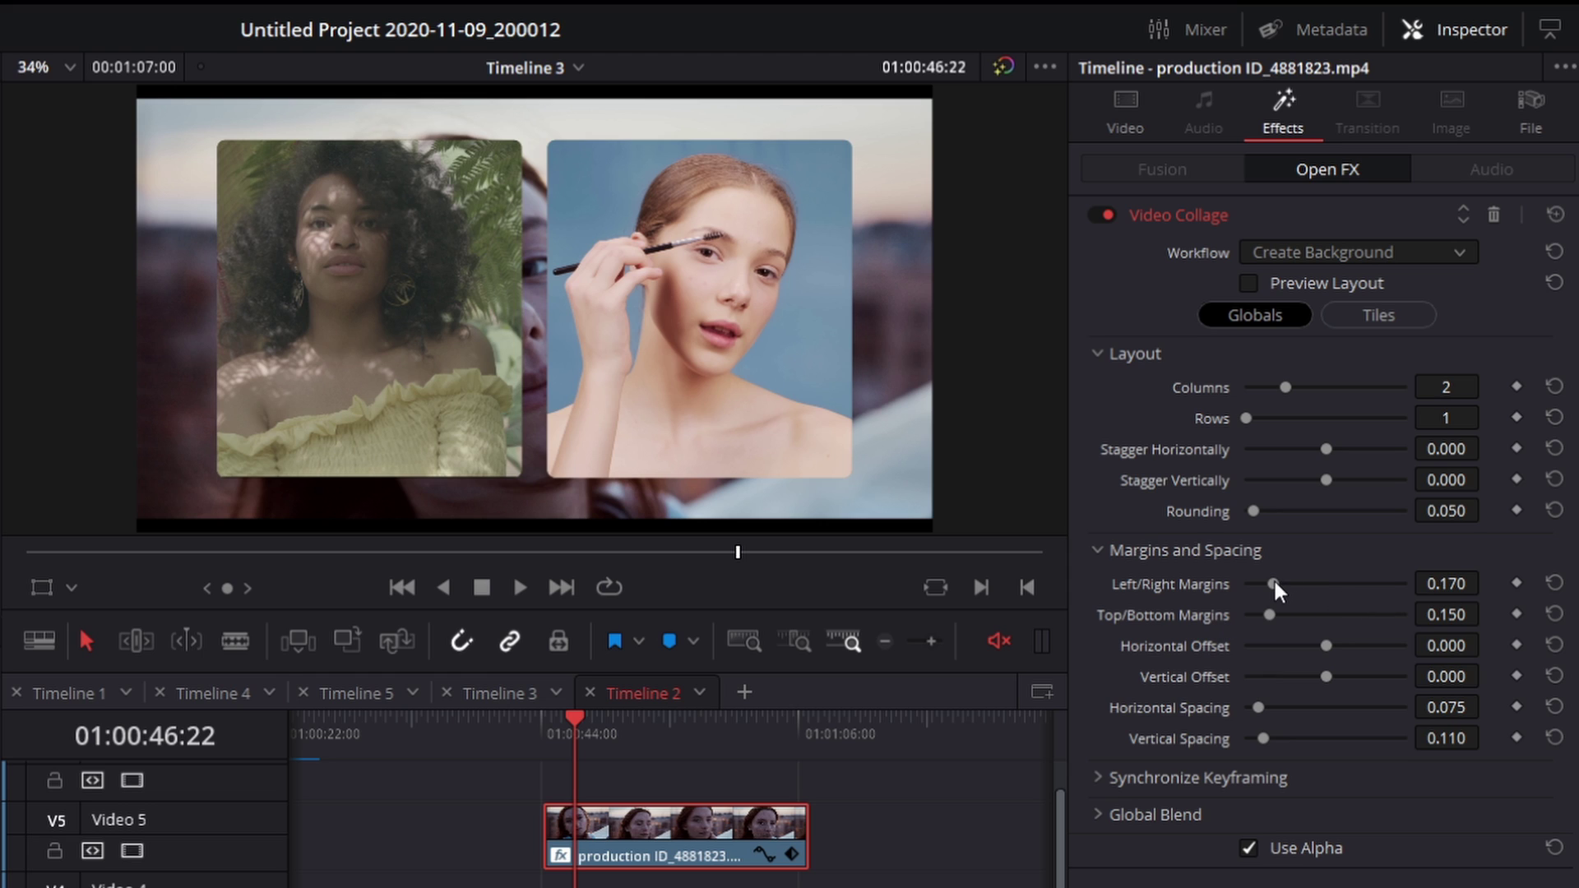
drag(1275, 580, 1233, 574)
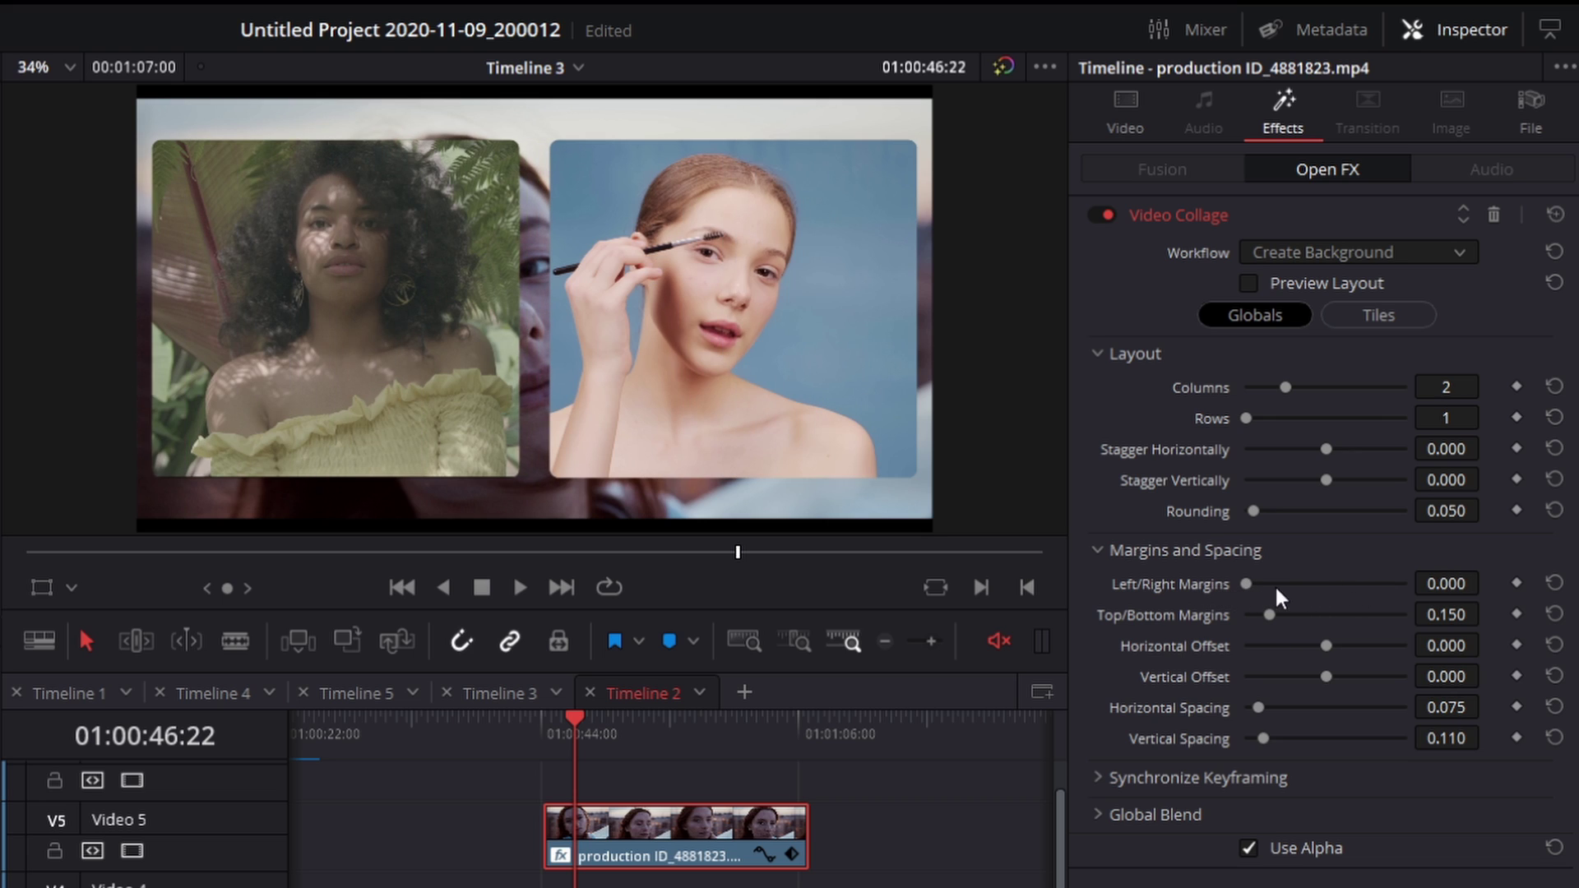
key(ctrl+s)
drag(1271, 611, 1326, 615)
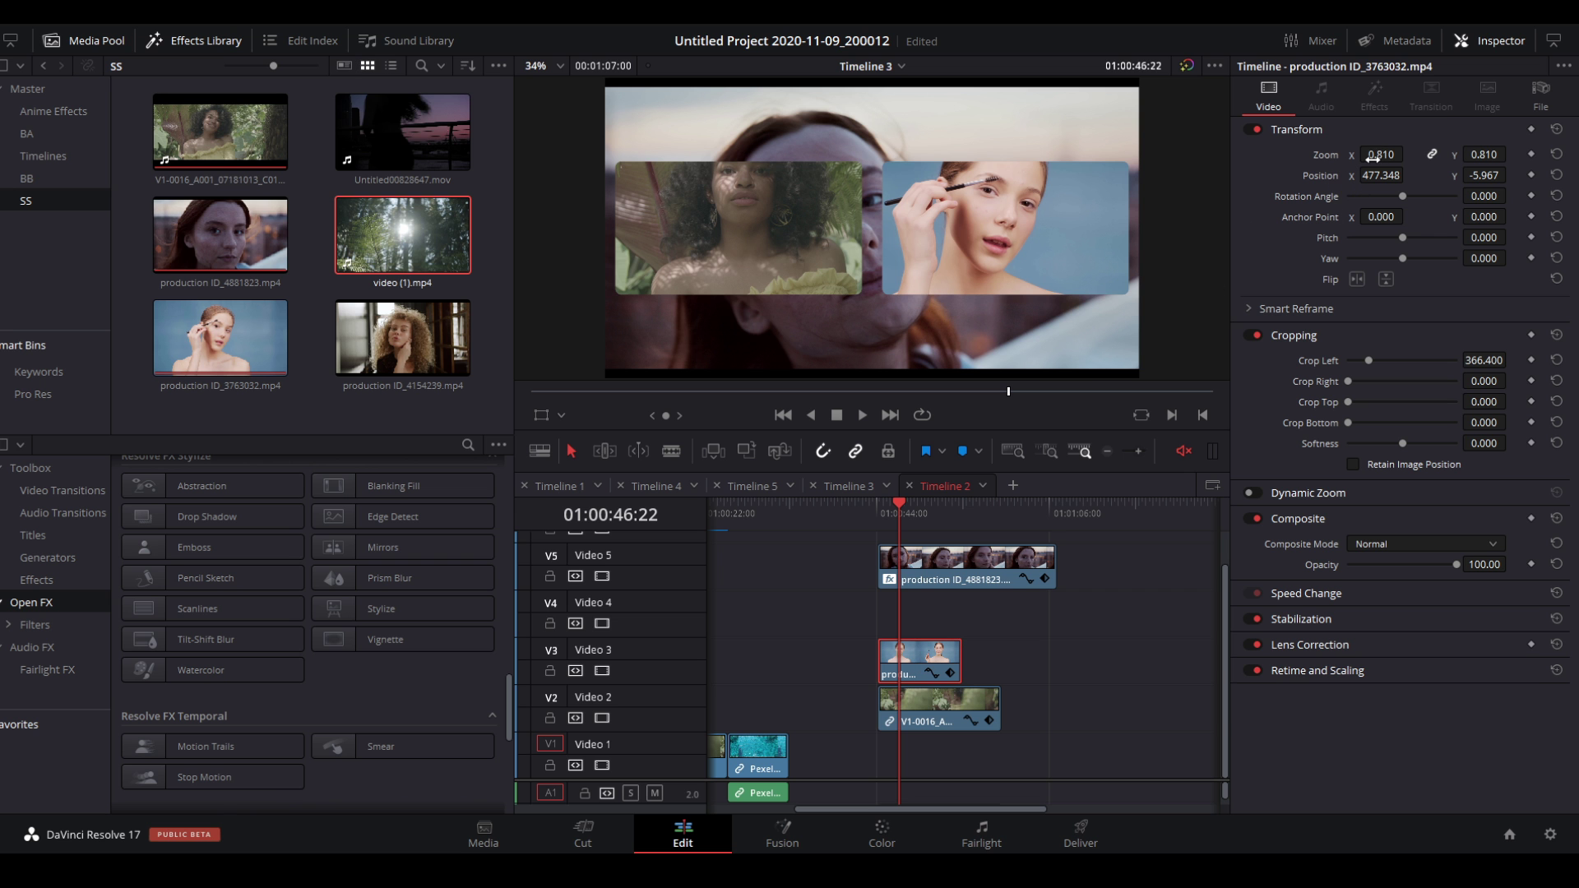
Refit production ID_3763032.mp4 to its tile with zoom 0.570 and position about X 558, Y -27, resetting its cropping
click(542, 415)
drag(1361, 219, 1386, 220)
mouse_move(1009, 386)
mouse_down()
mouse_move(967, 397)
mouse_move(997, 384)
mouse_up()
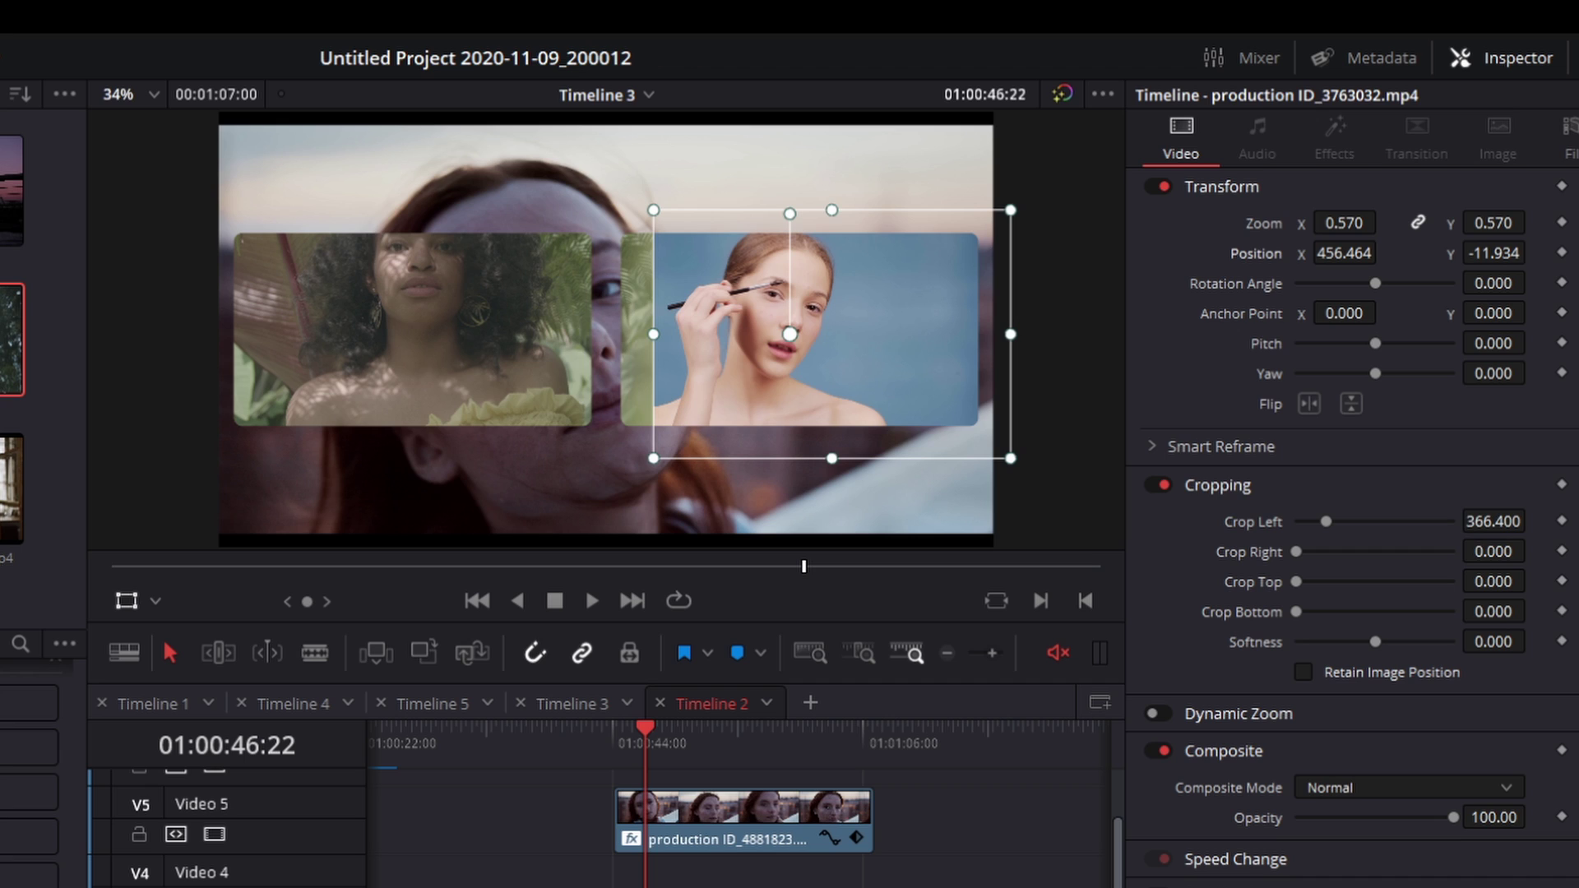
click(1576, 485)
drag(869, 379, 909, 384)
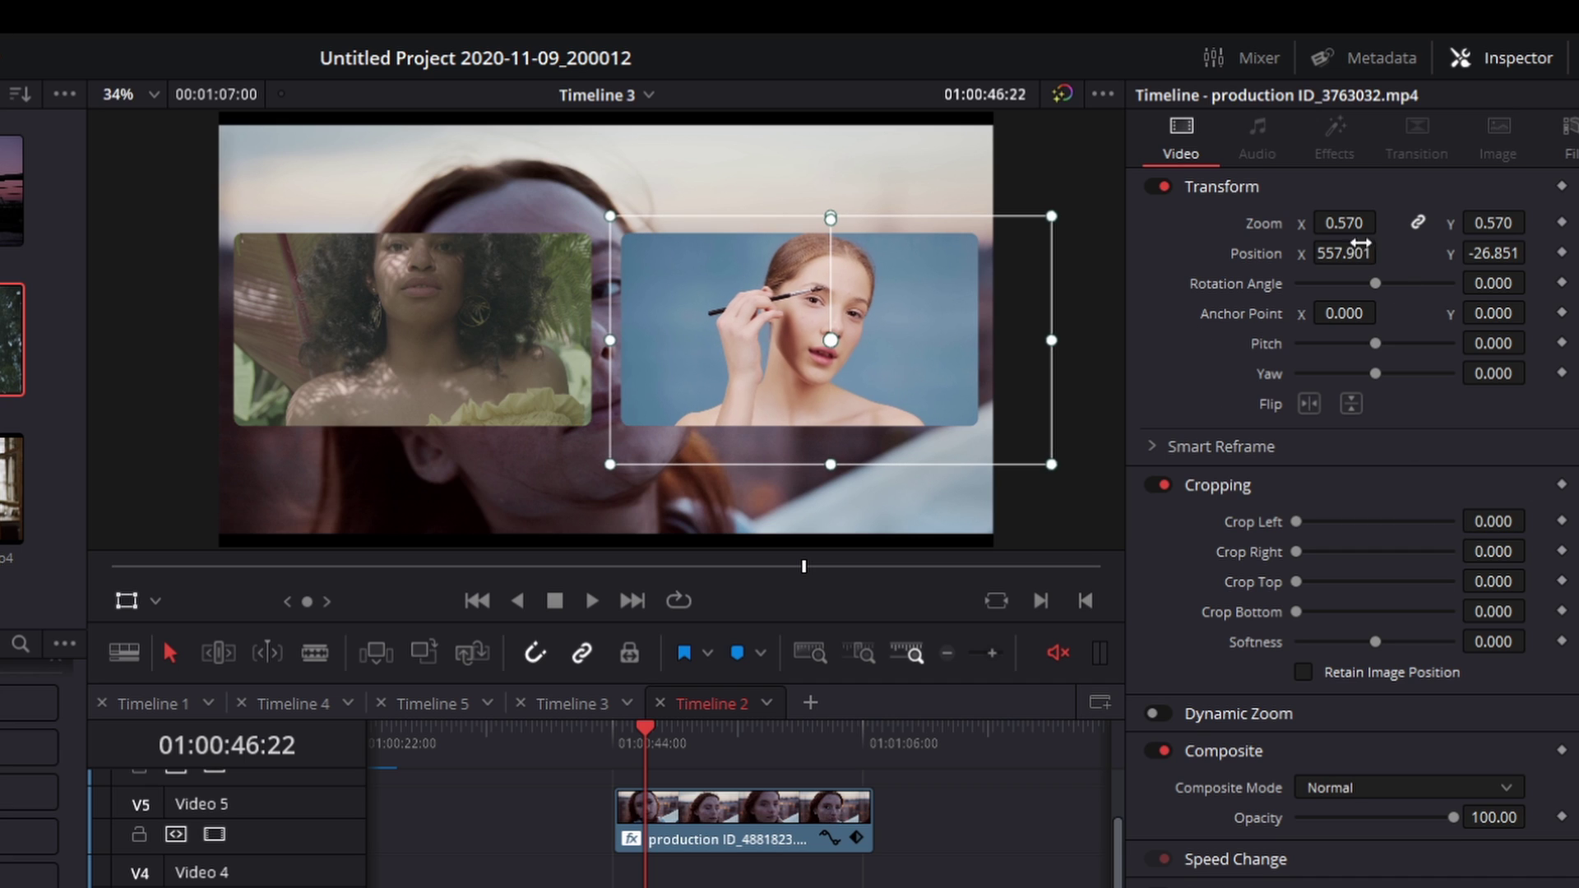
Refit the V1-0016 clip to its tile with zoom 0.700 and position about X -337, Y -18
drag(1357, 223, 631, 377)
click(728, 884)
click(132, 599)
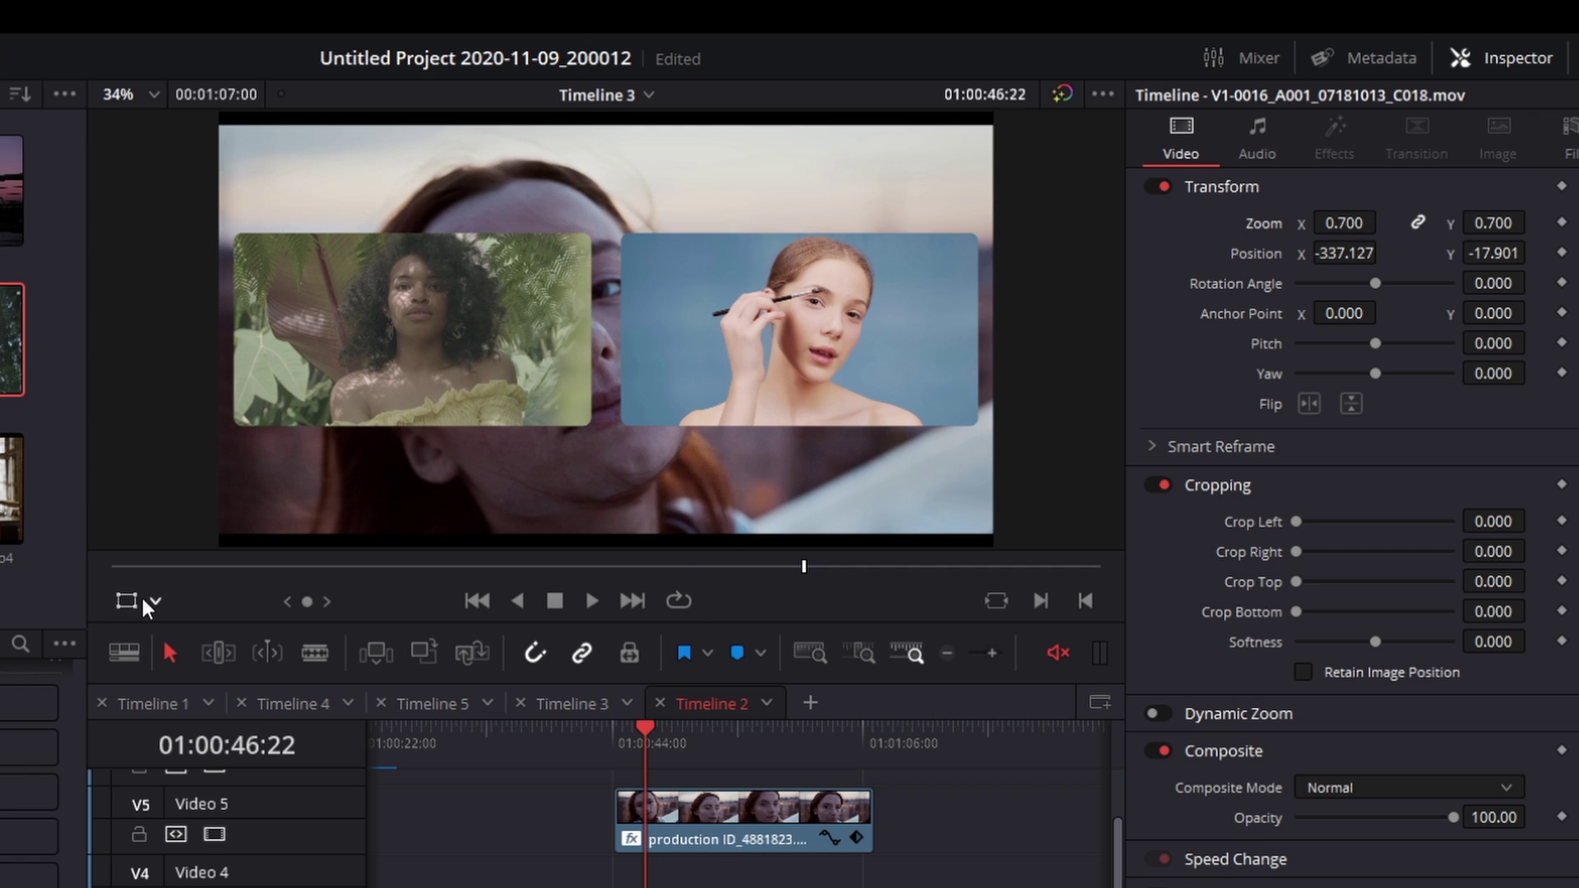
Play back the collage from its start to check the refitted wide tiles
click(620, 739)
key(space)
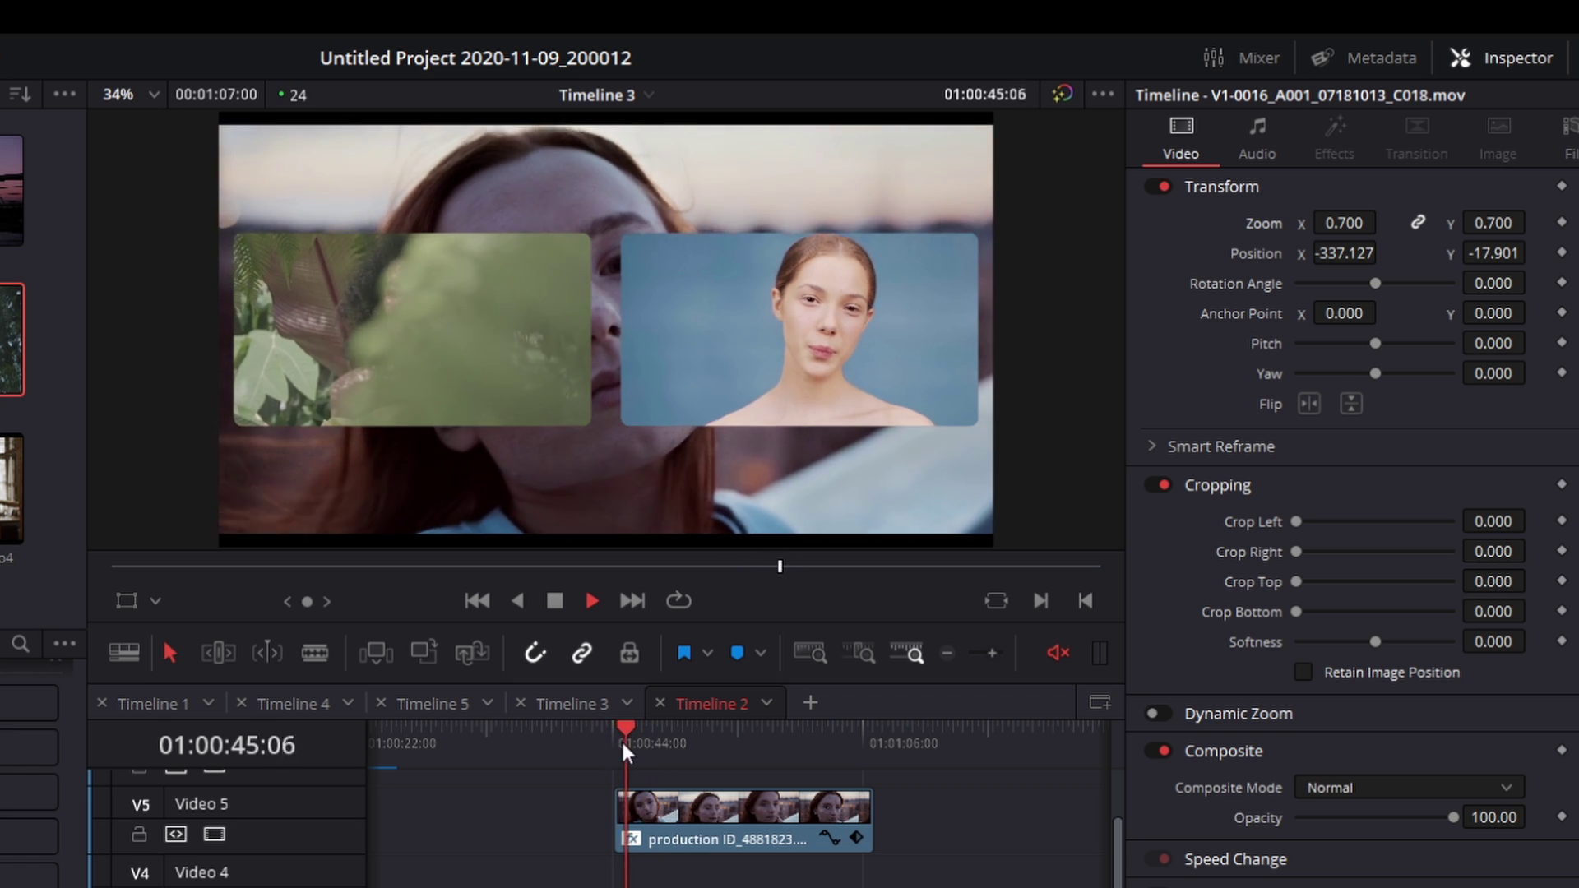
key(ctrl+f)
key(Escape)
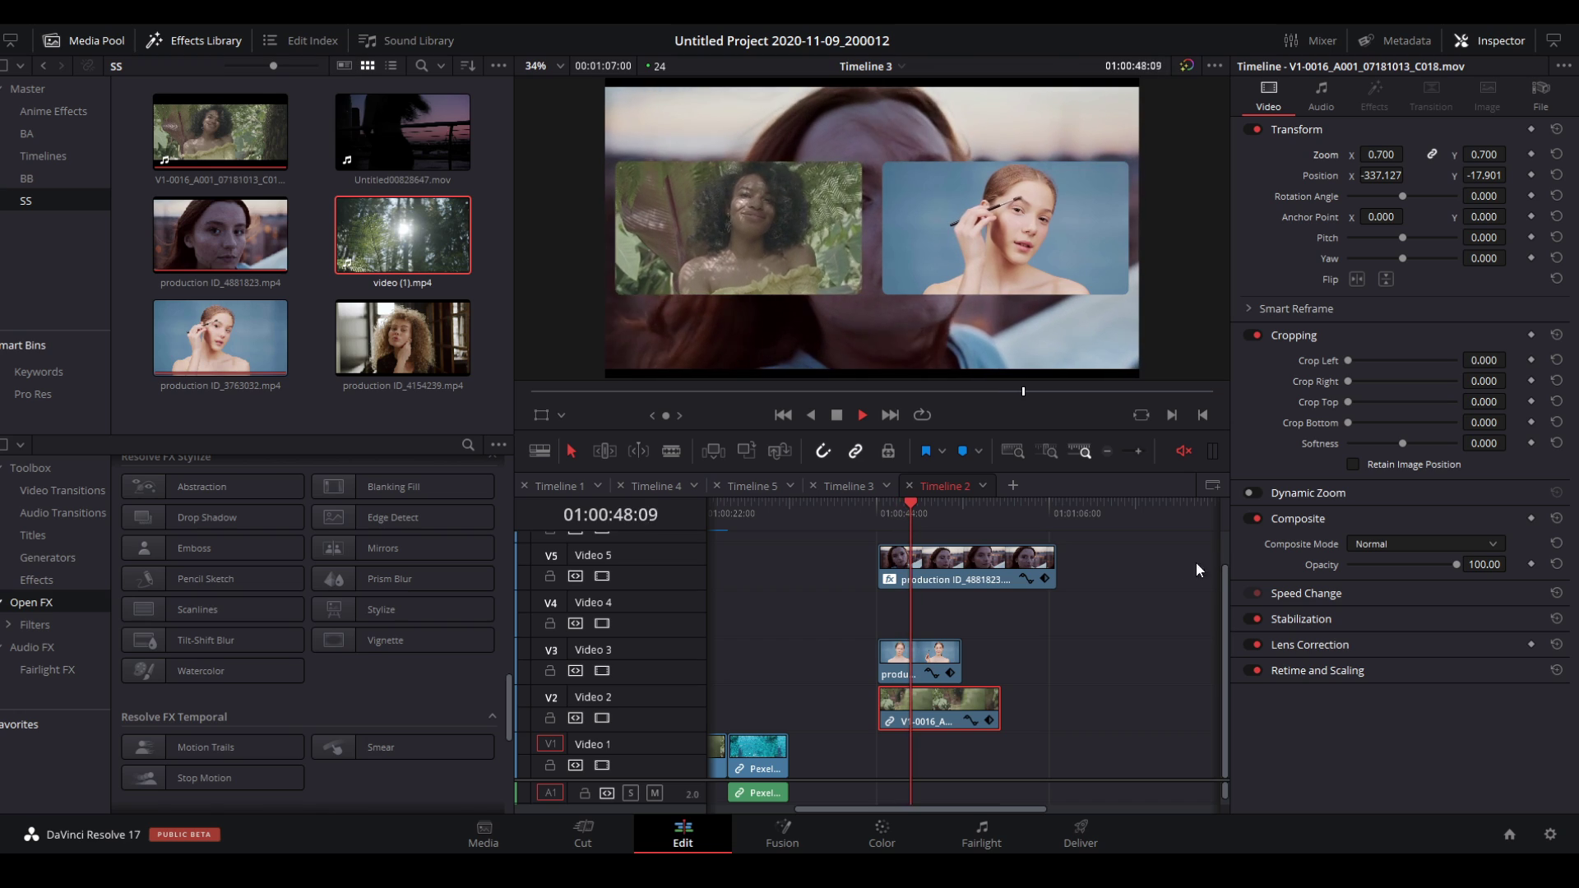
key(space)
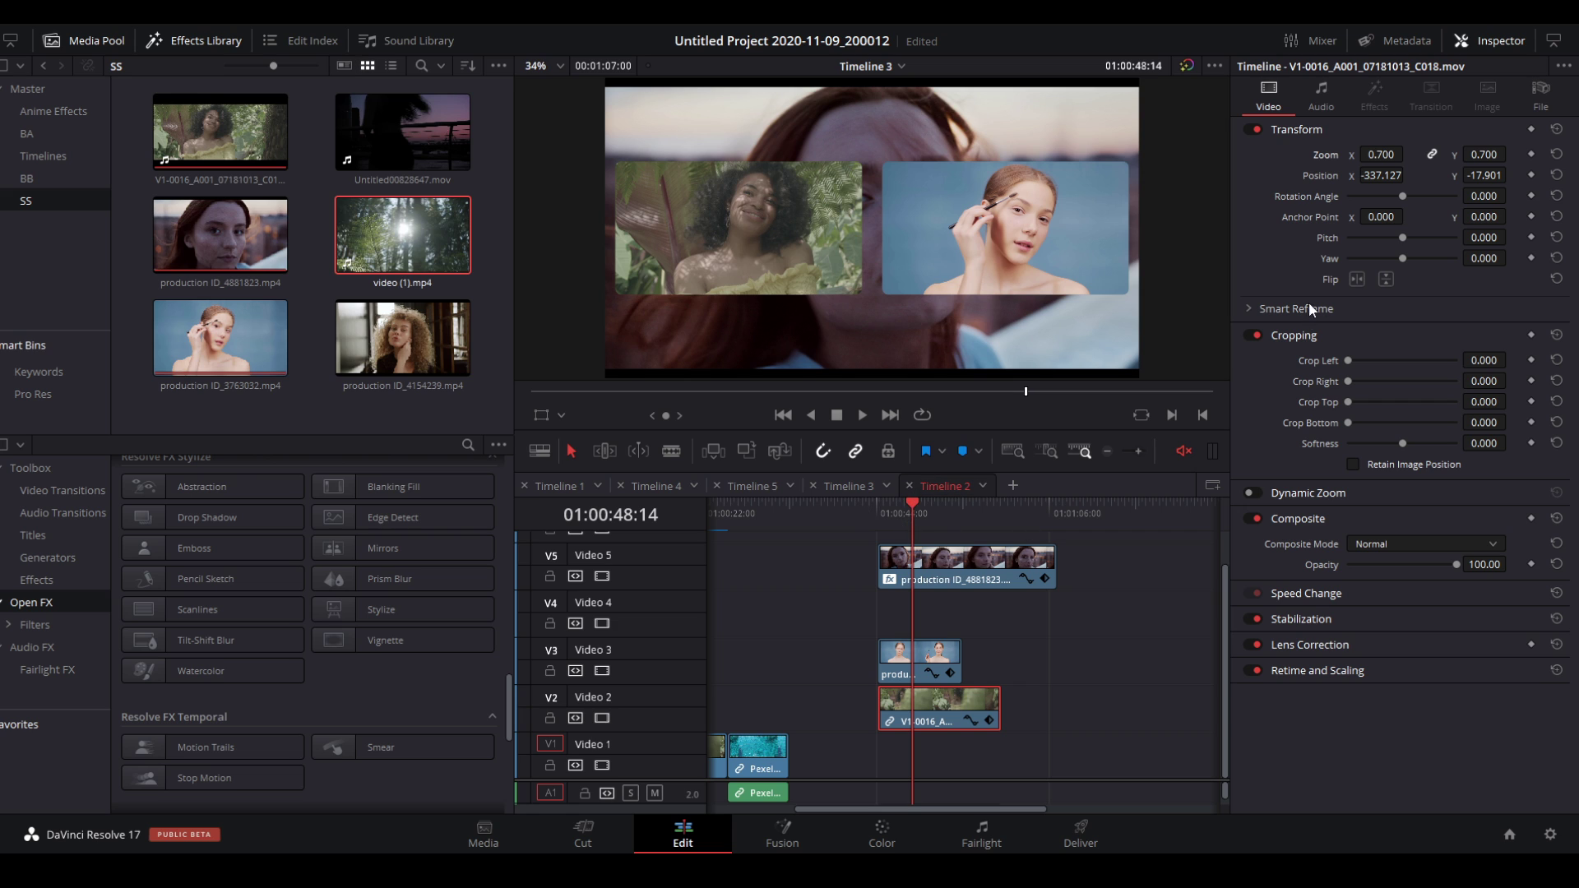
Set the Video Collage rounding of production ID_4881823.mp4 to 1.000 for circular tiles, after trying 0.000
click(938, 561)
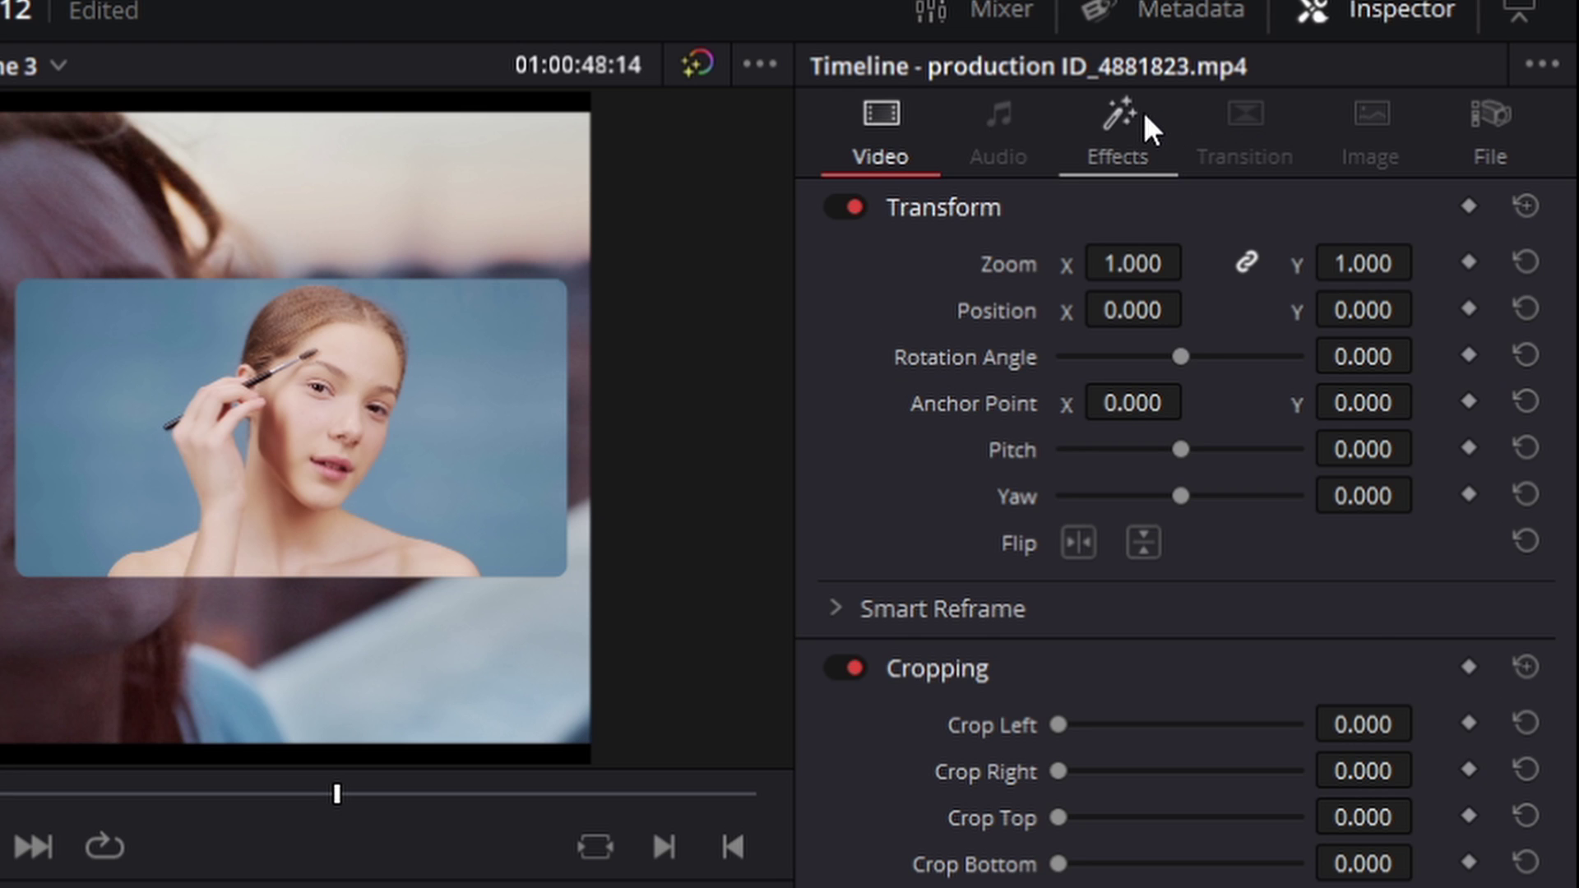
click(1380, 93)
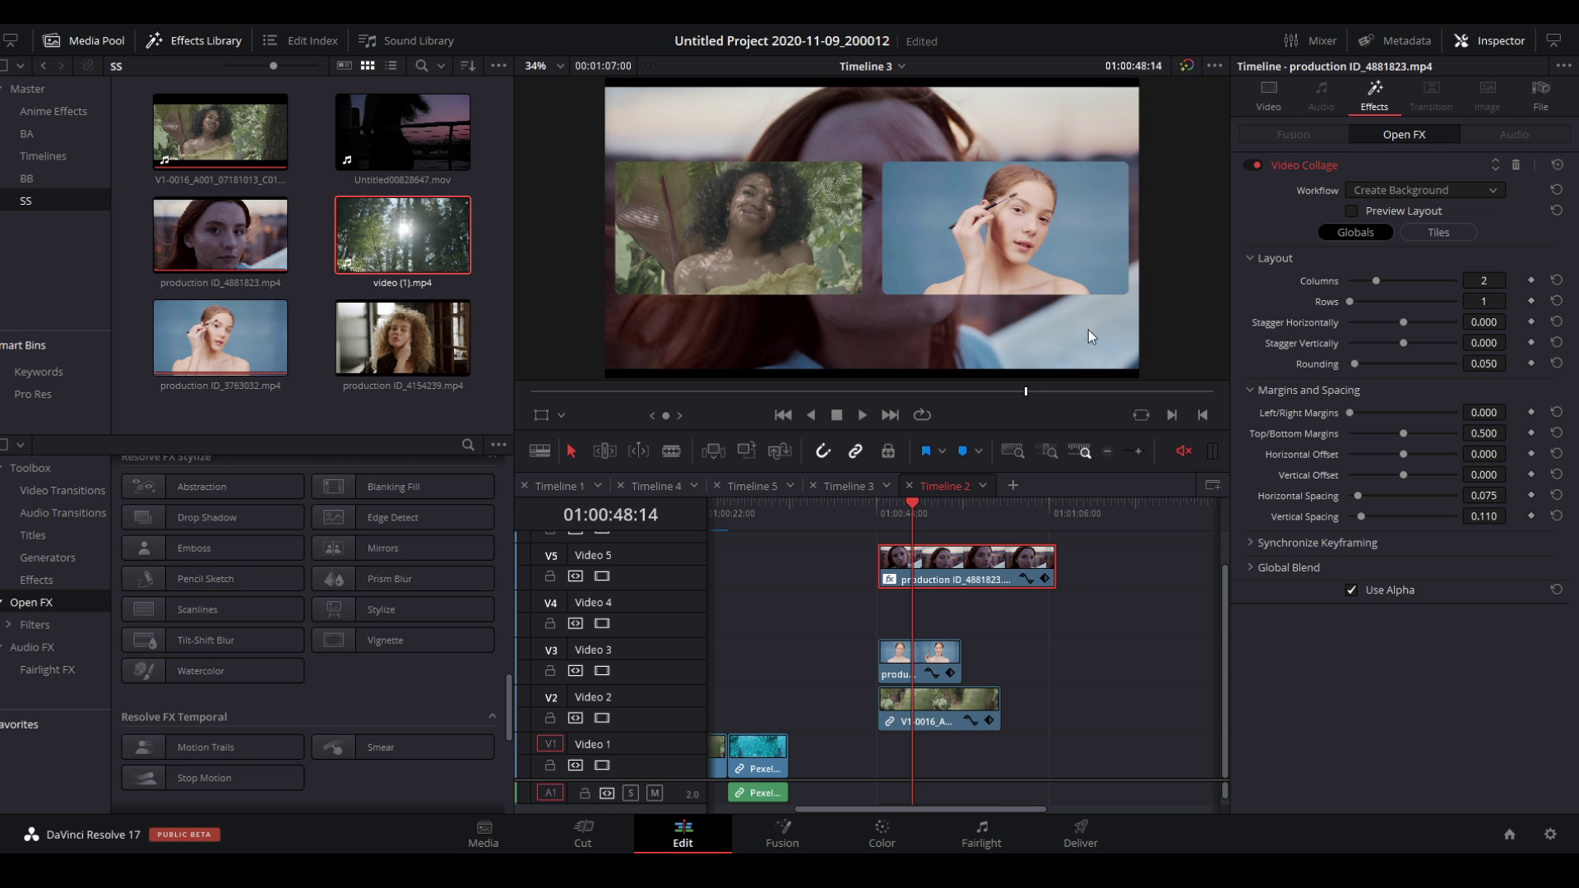
drag(1359, 363, 1352, 366)
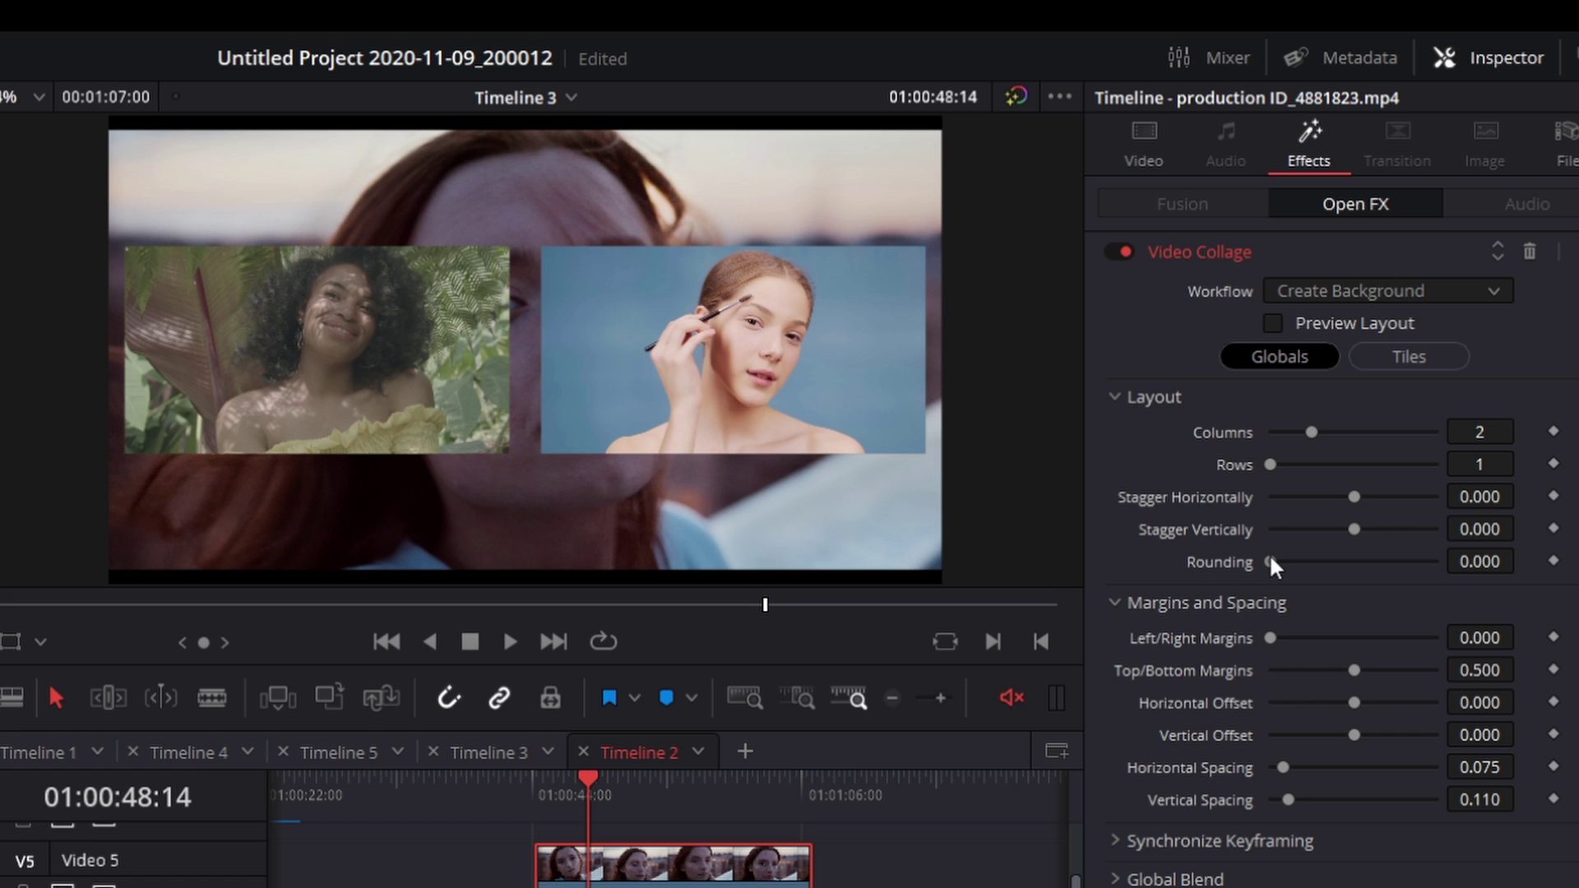
mouse_move(1272, 566)
mouse_down()
mouse_move(1441, 564)
mouse_move(1302, 553)
mouse_move(1274, 566)
mouse_up()
drag(1272, 566, 1456, 581)
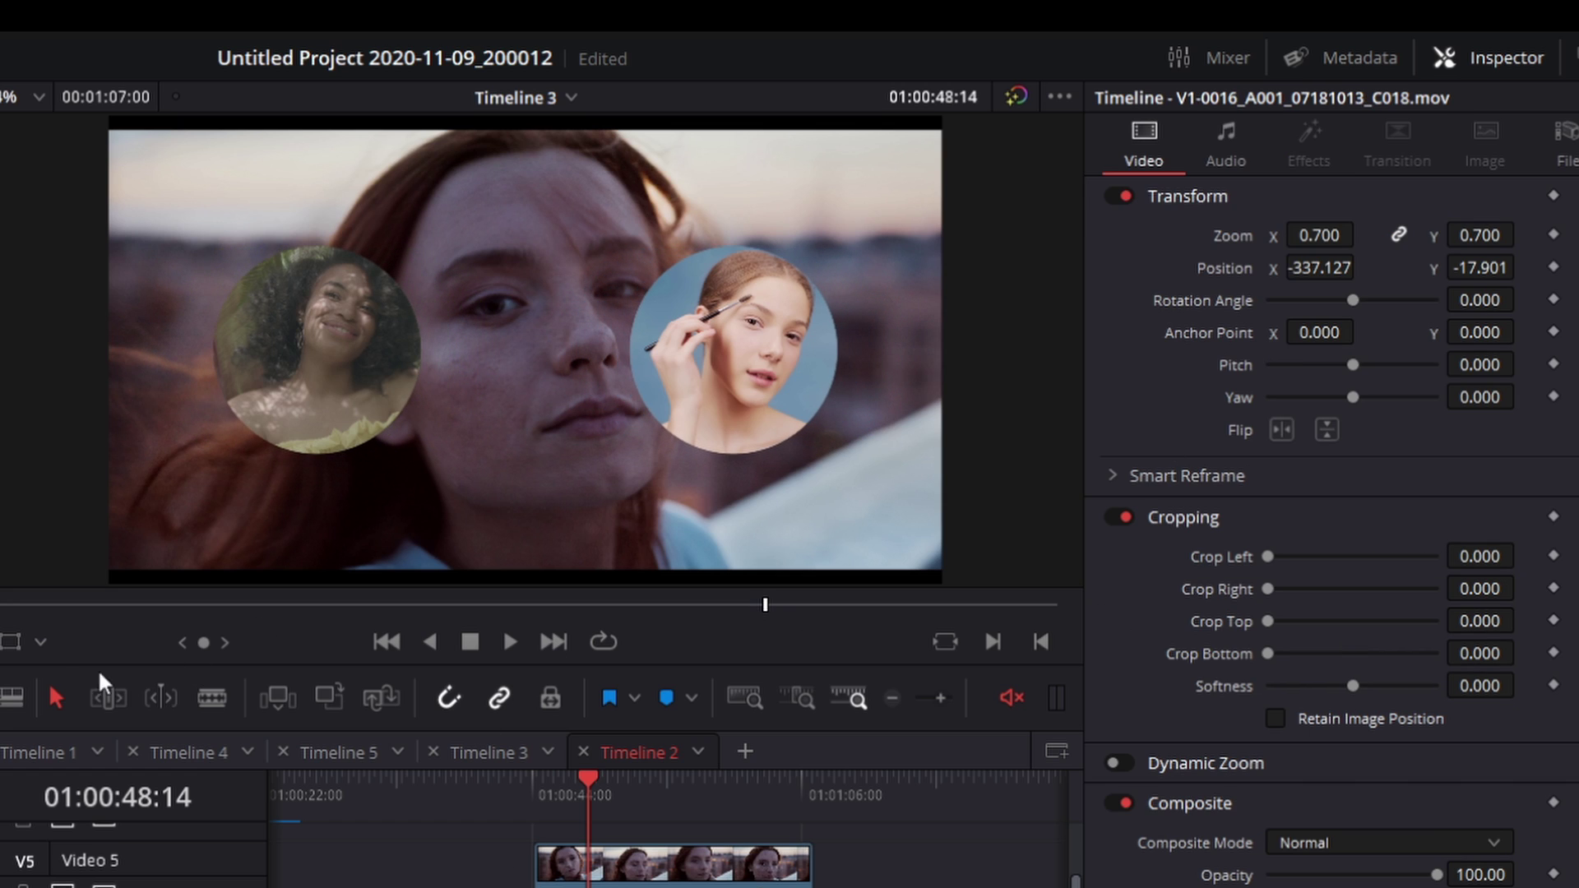
Try repositioning the V1-0016 clip at about X -361, Y -42 in its circular tile, and undo the move
click(12, 642)
drag(448, 403, 447, 420)
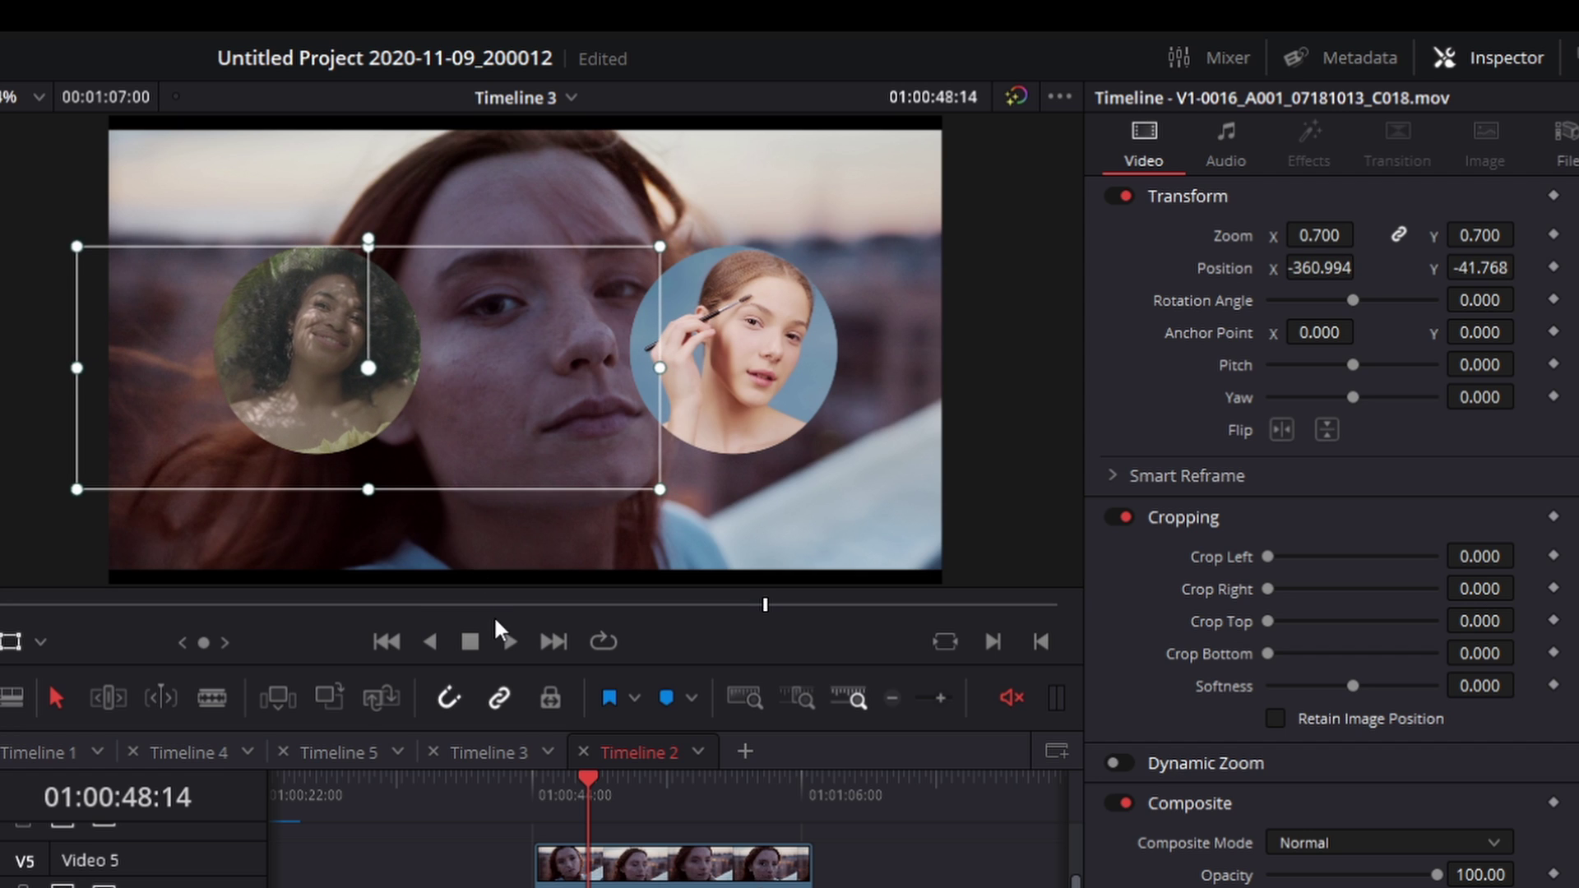
key(ctrl+z)
key(ctrl+z)
click(10, 643)
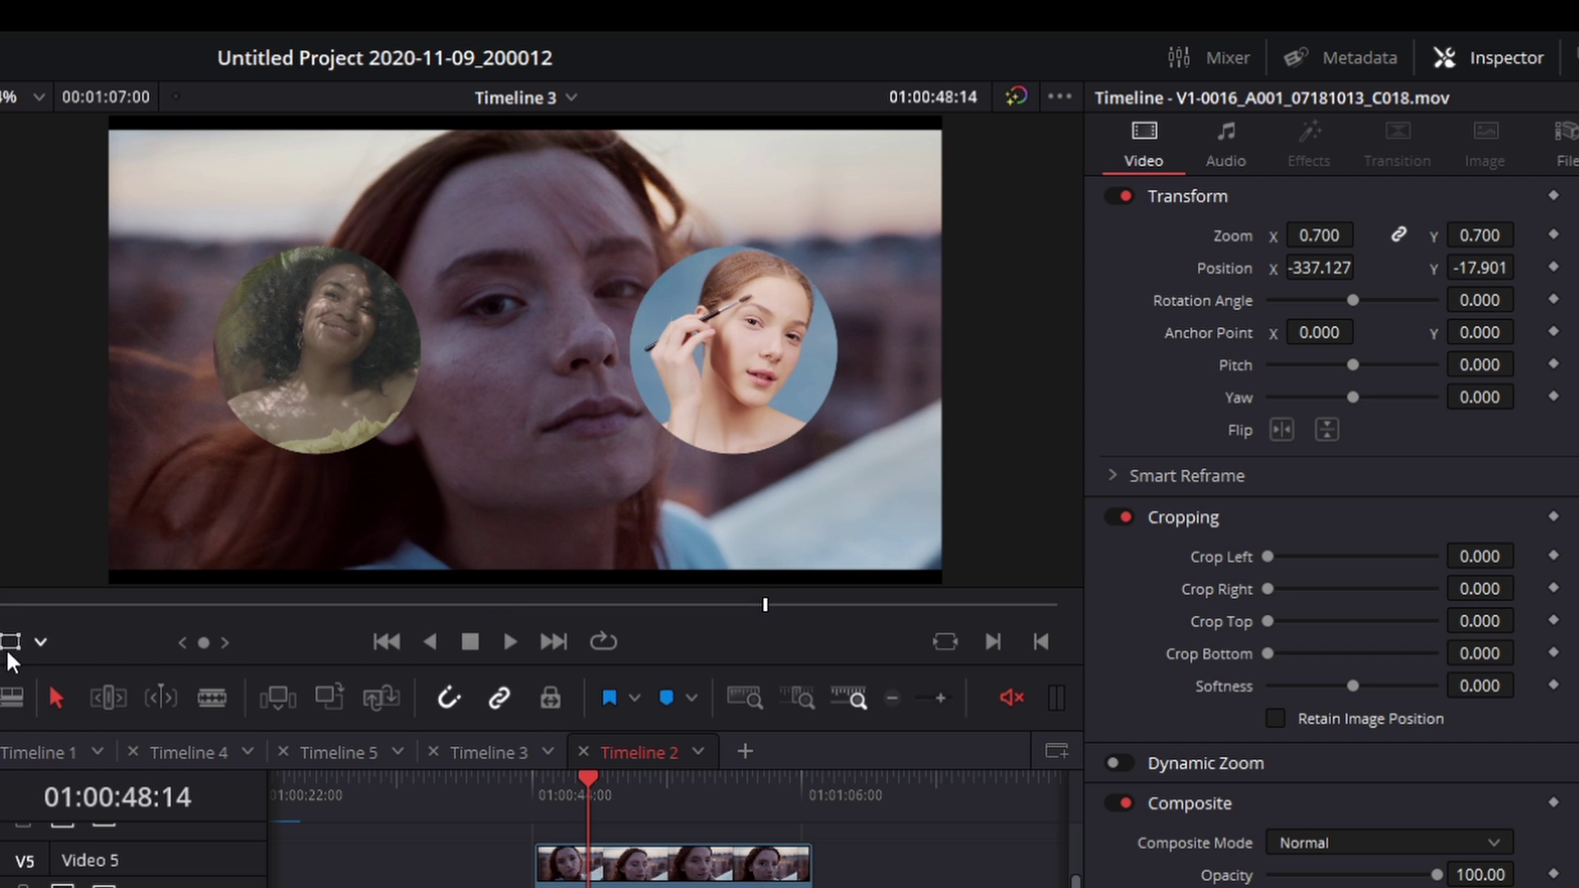
Play back the collage with its circular tiles
click(537, 783)
key(space)
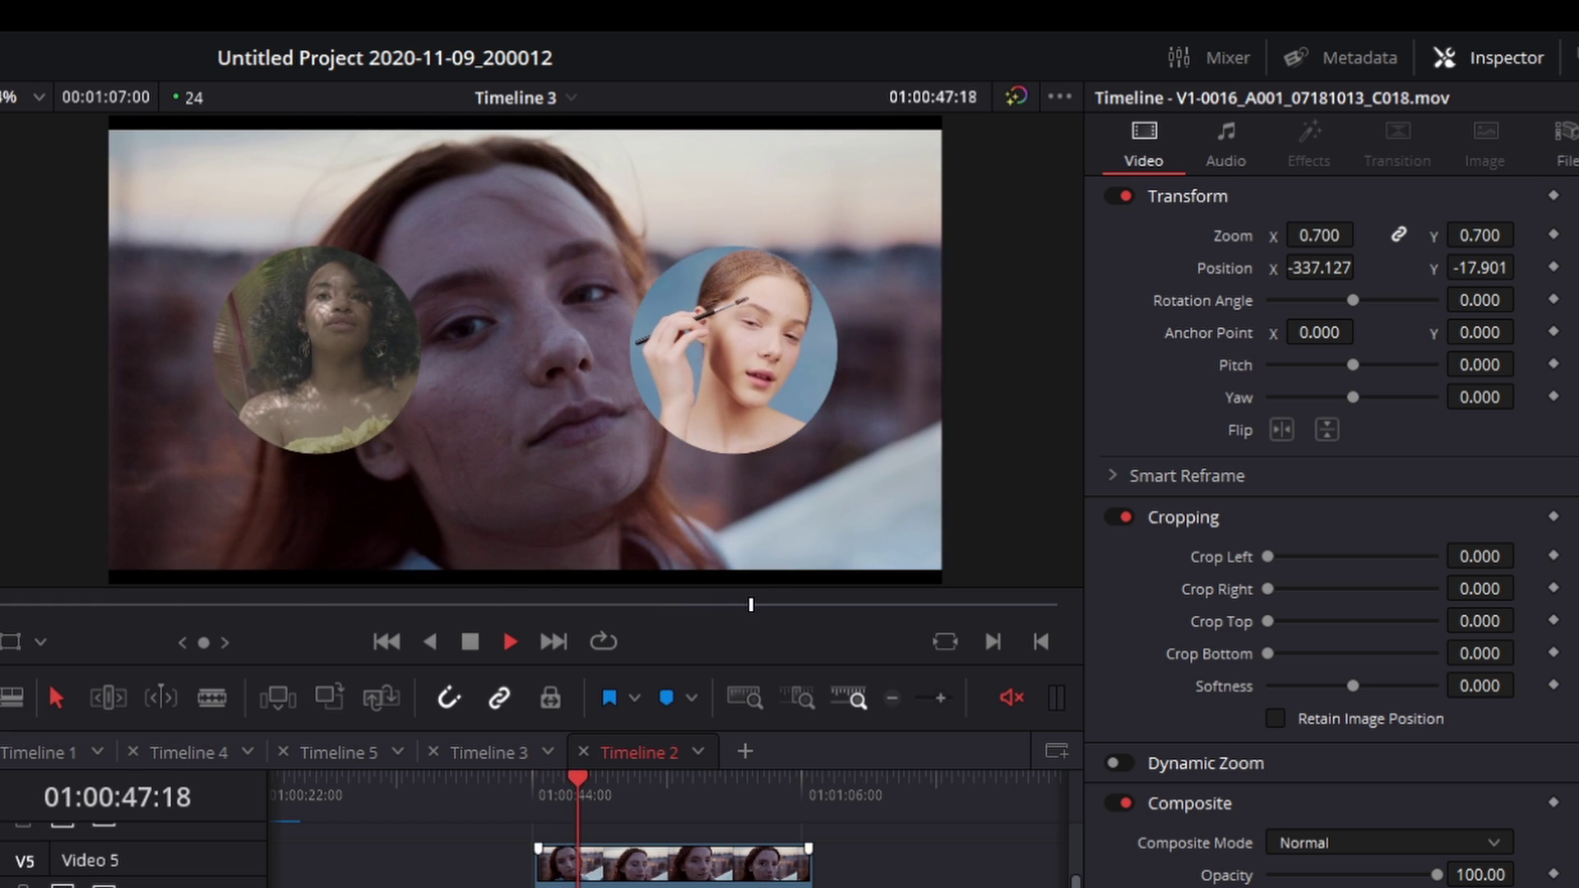
key(space)
Keyframe the Video Collage rounding of production ID_4881823.mp4 from 0.000 at 01:00:44:05 to 1.000 at 01:00:46:08
key(shift+v)
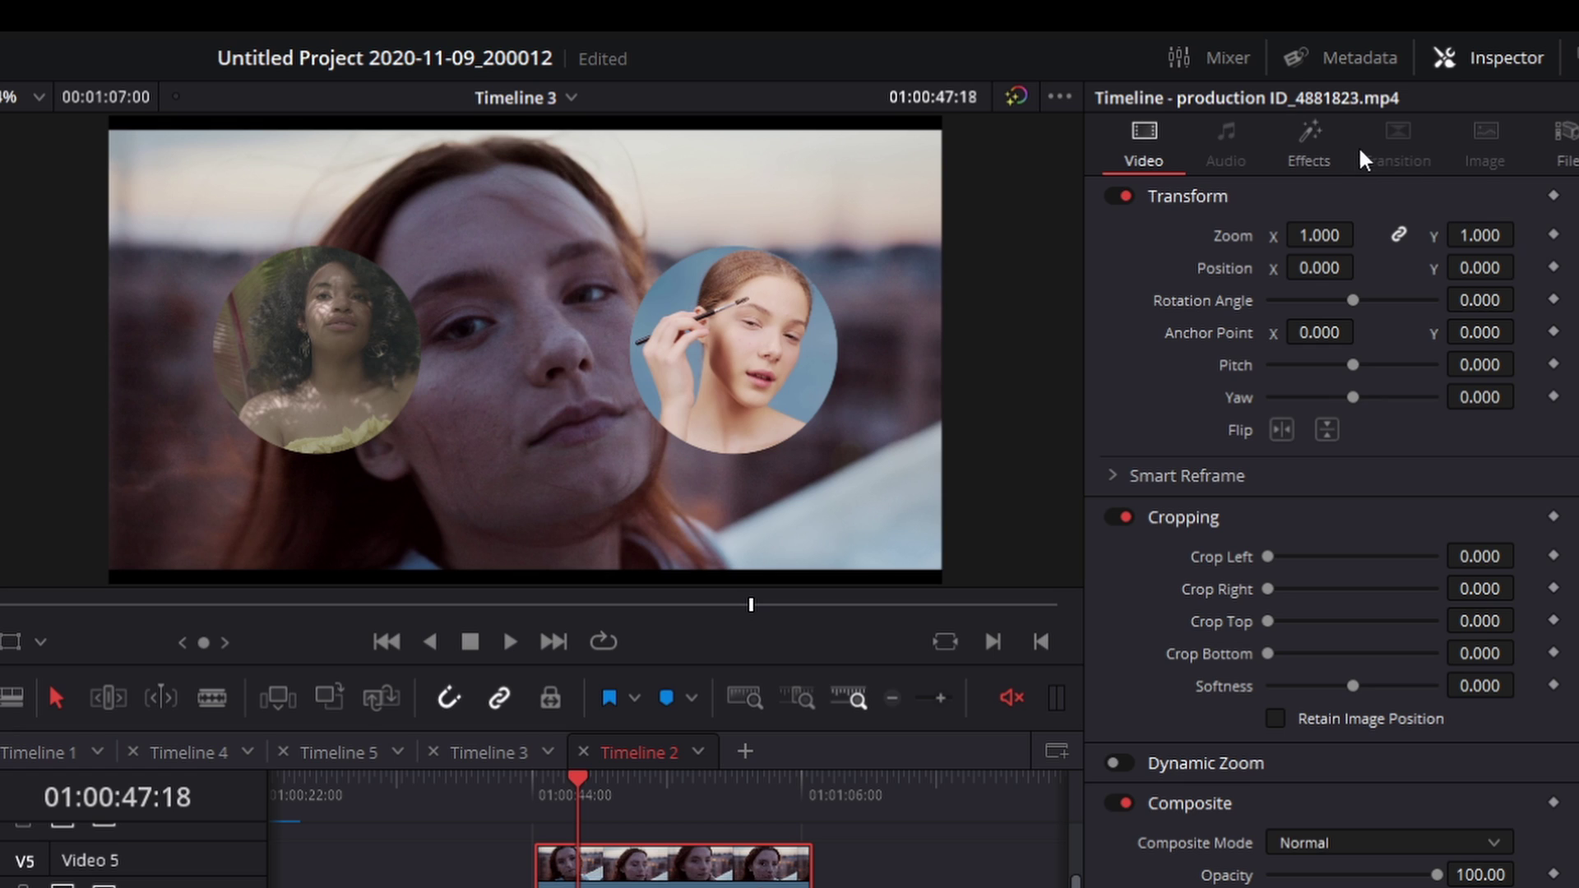
click(1316, 148)
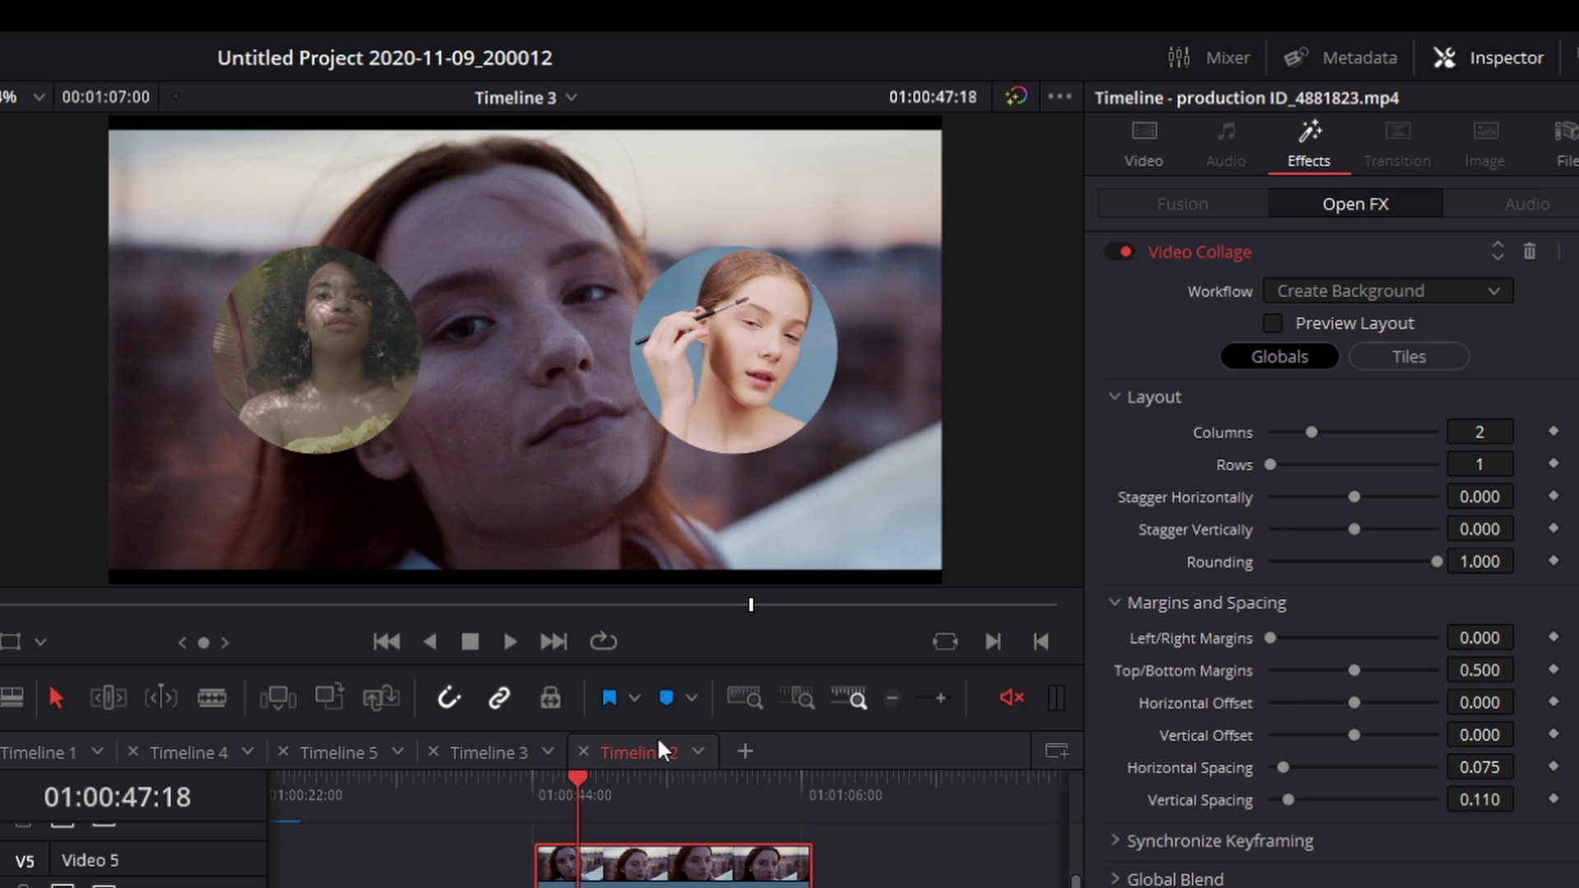
click(534, 796)
click(1269, 564)
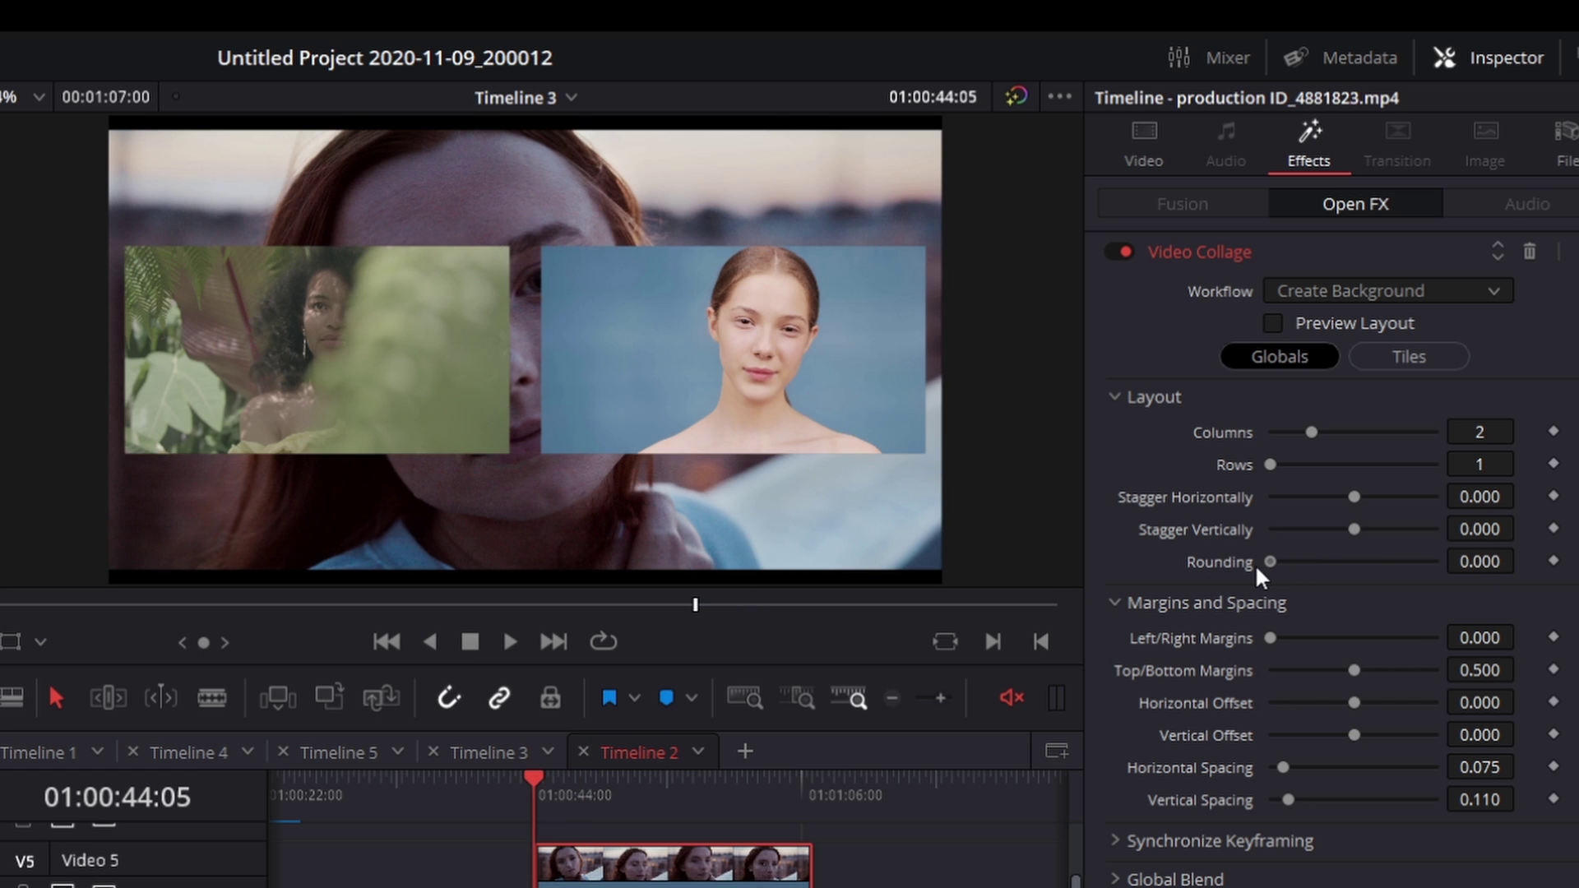
click(1554, 561)
drag(550, 796, 560, 796)
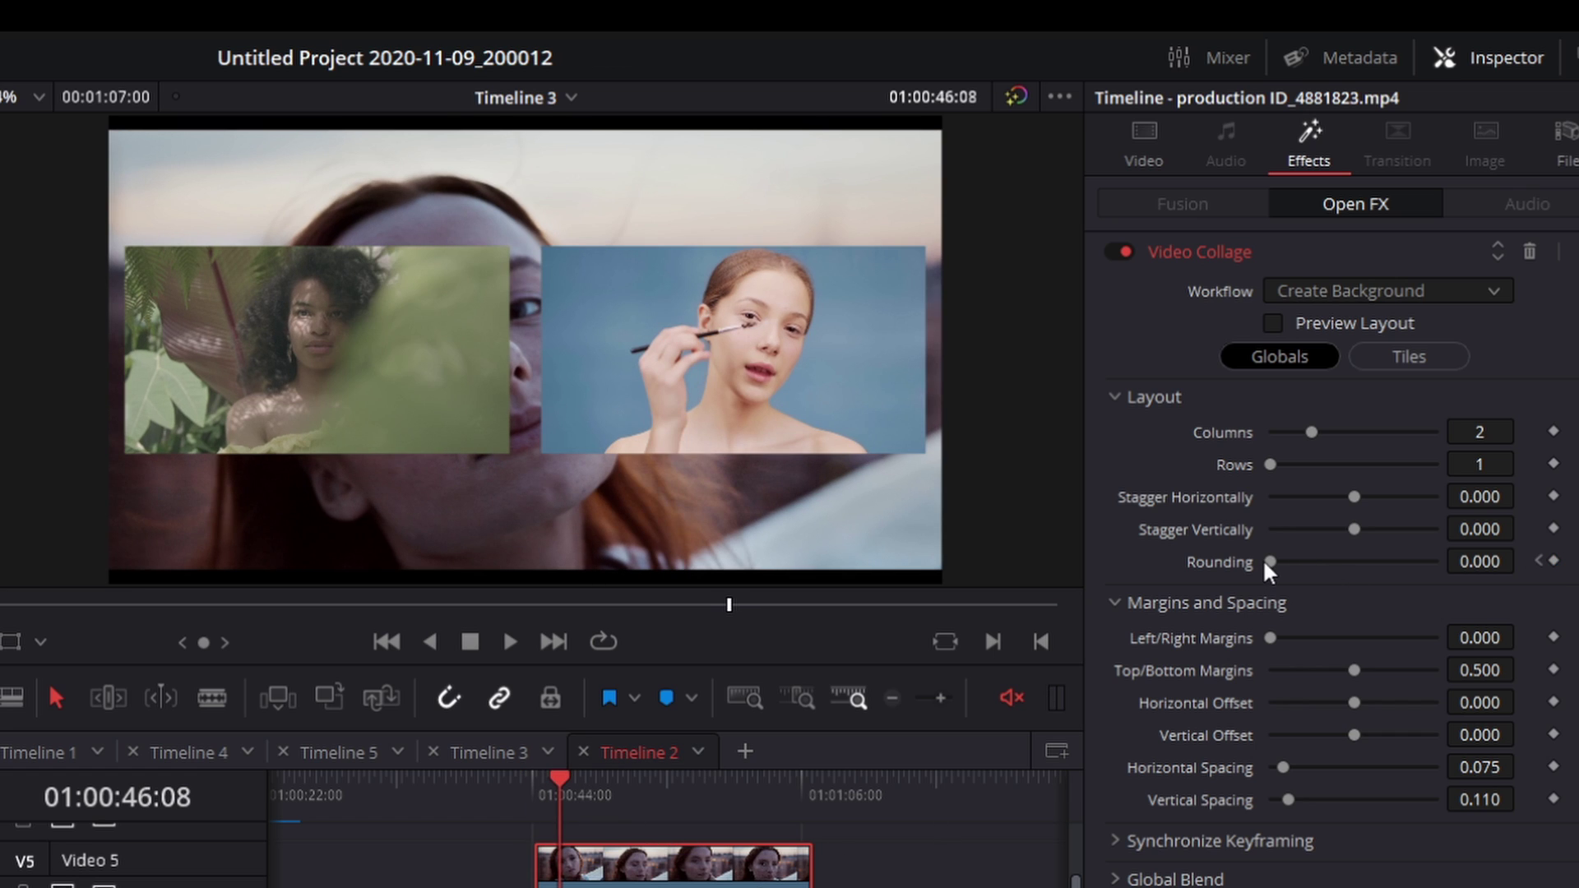
drag(1272, 562, 1484, 557)
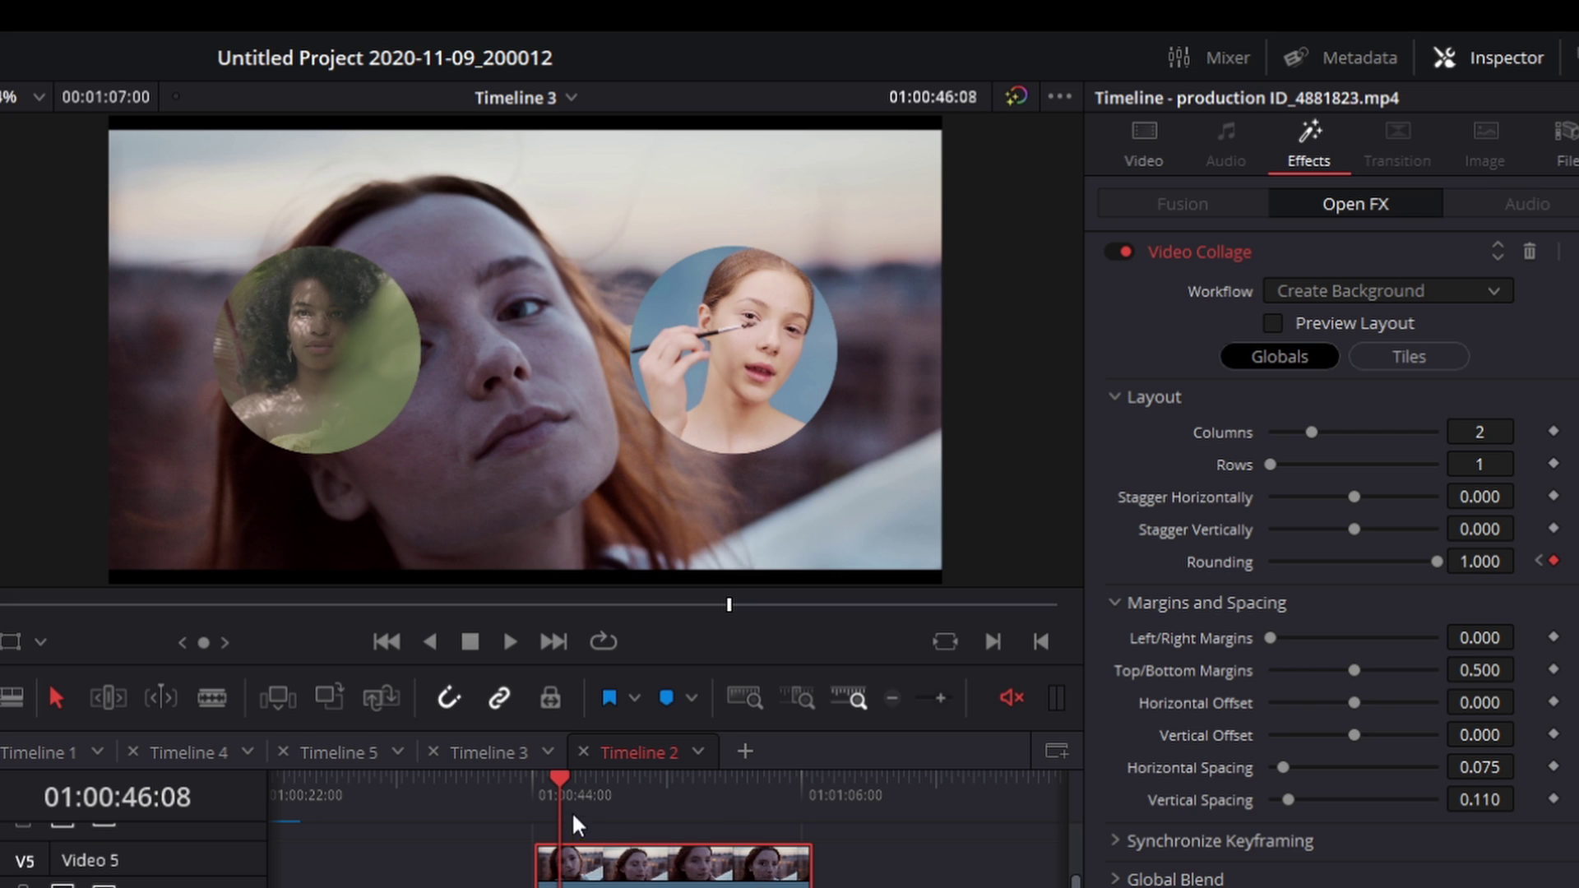
Play back the rounding animation from the start of the collage
click(549, 789)
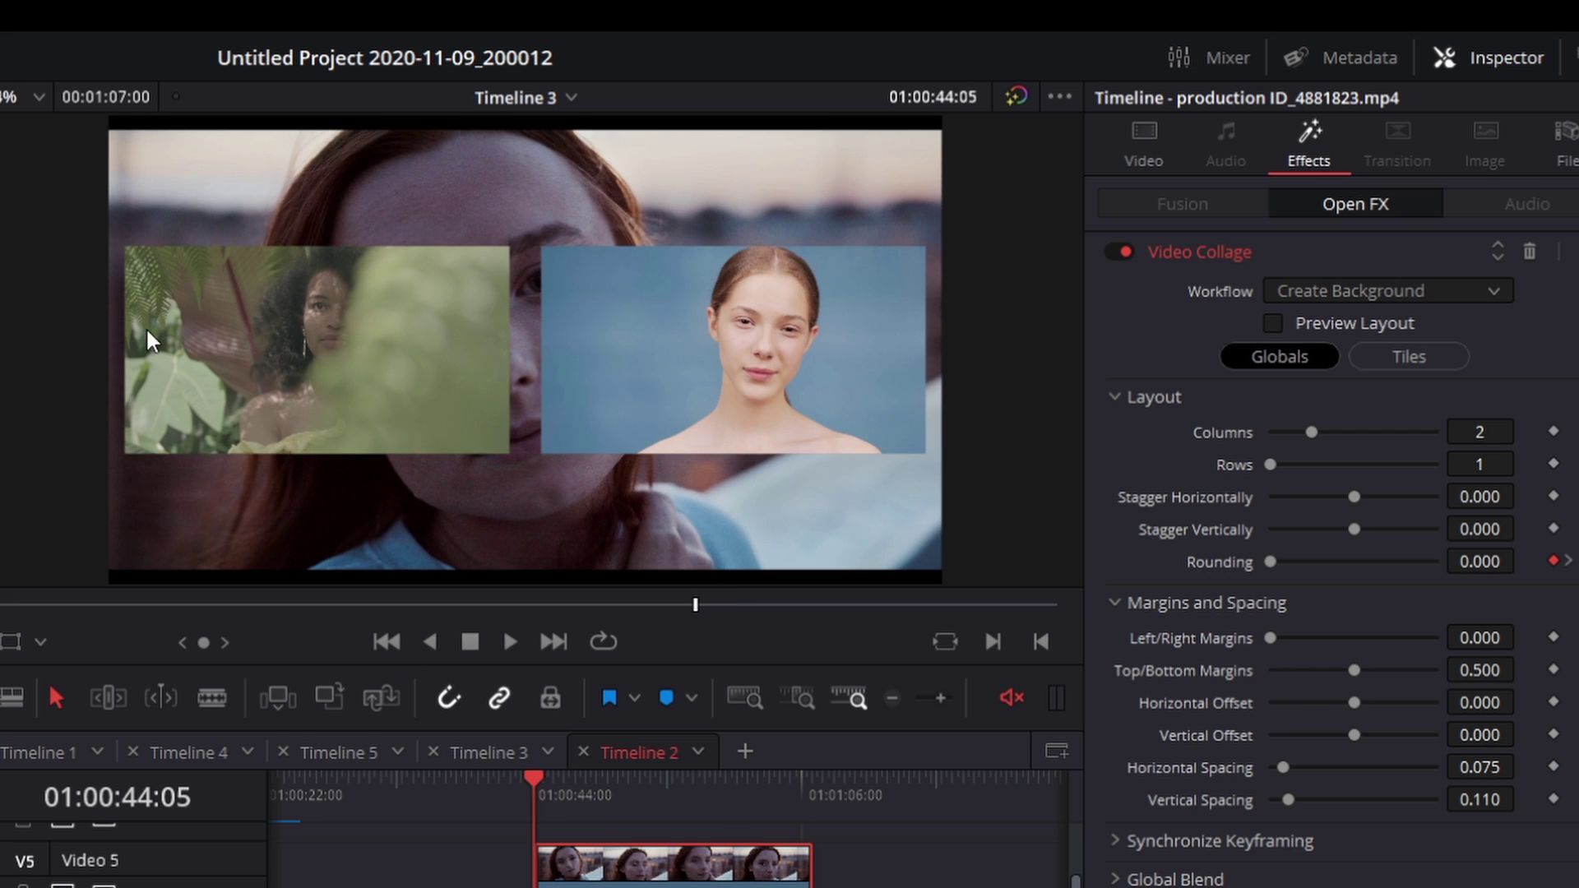
key(space)
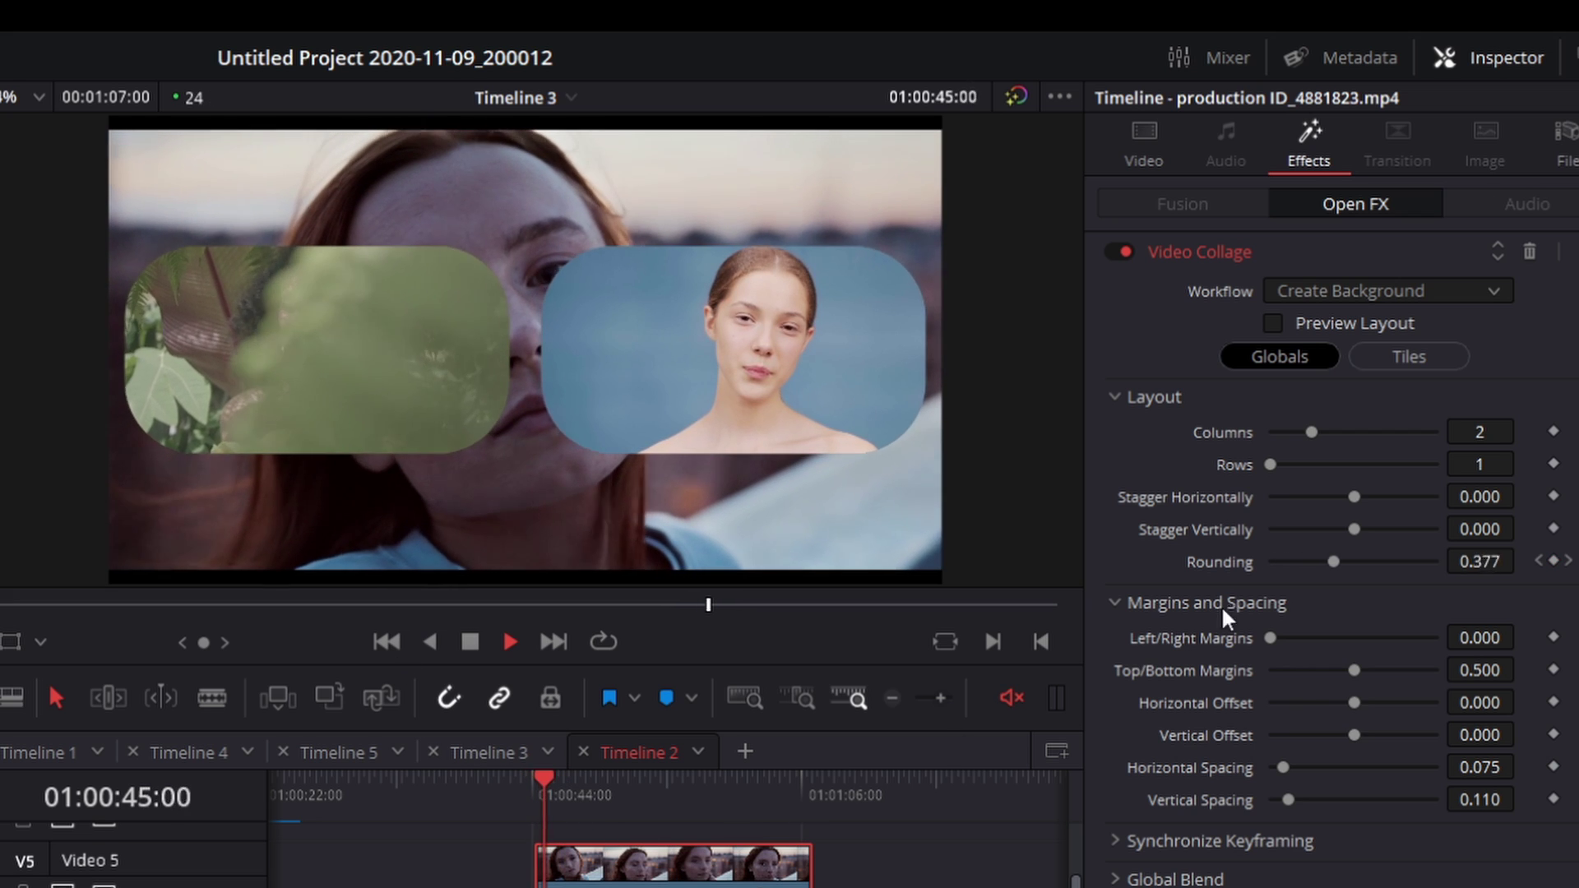
key(space)
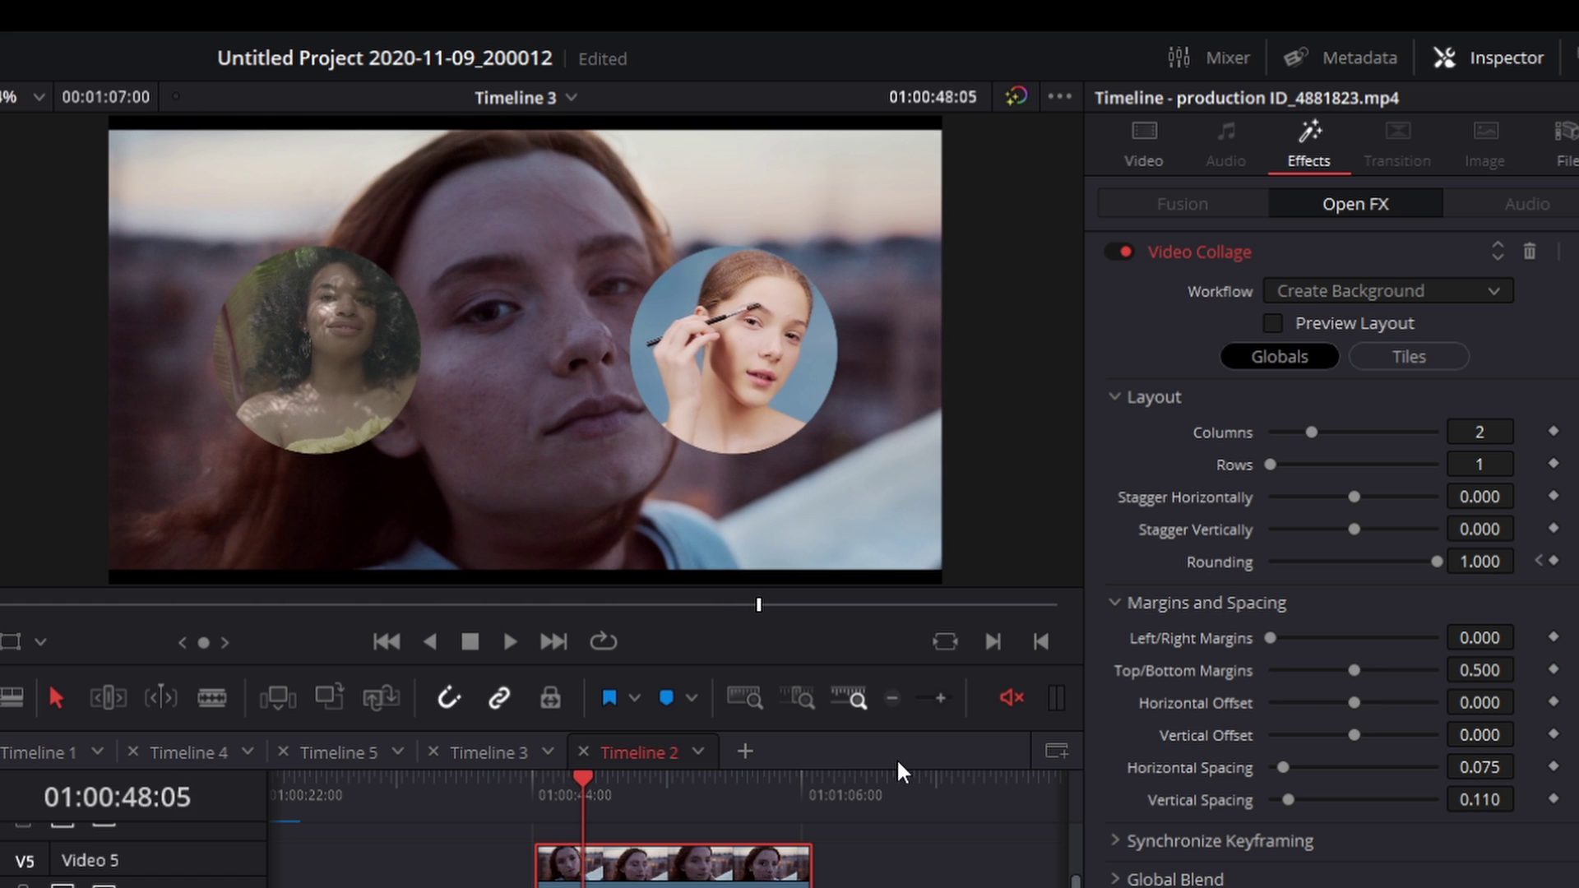
Step between the rounding keyframes and try shifting the collage layout's offset
click(1538, 561)
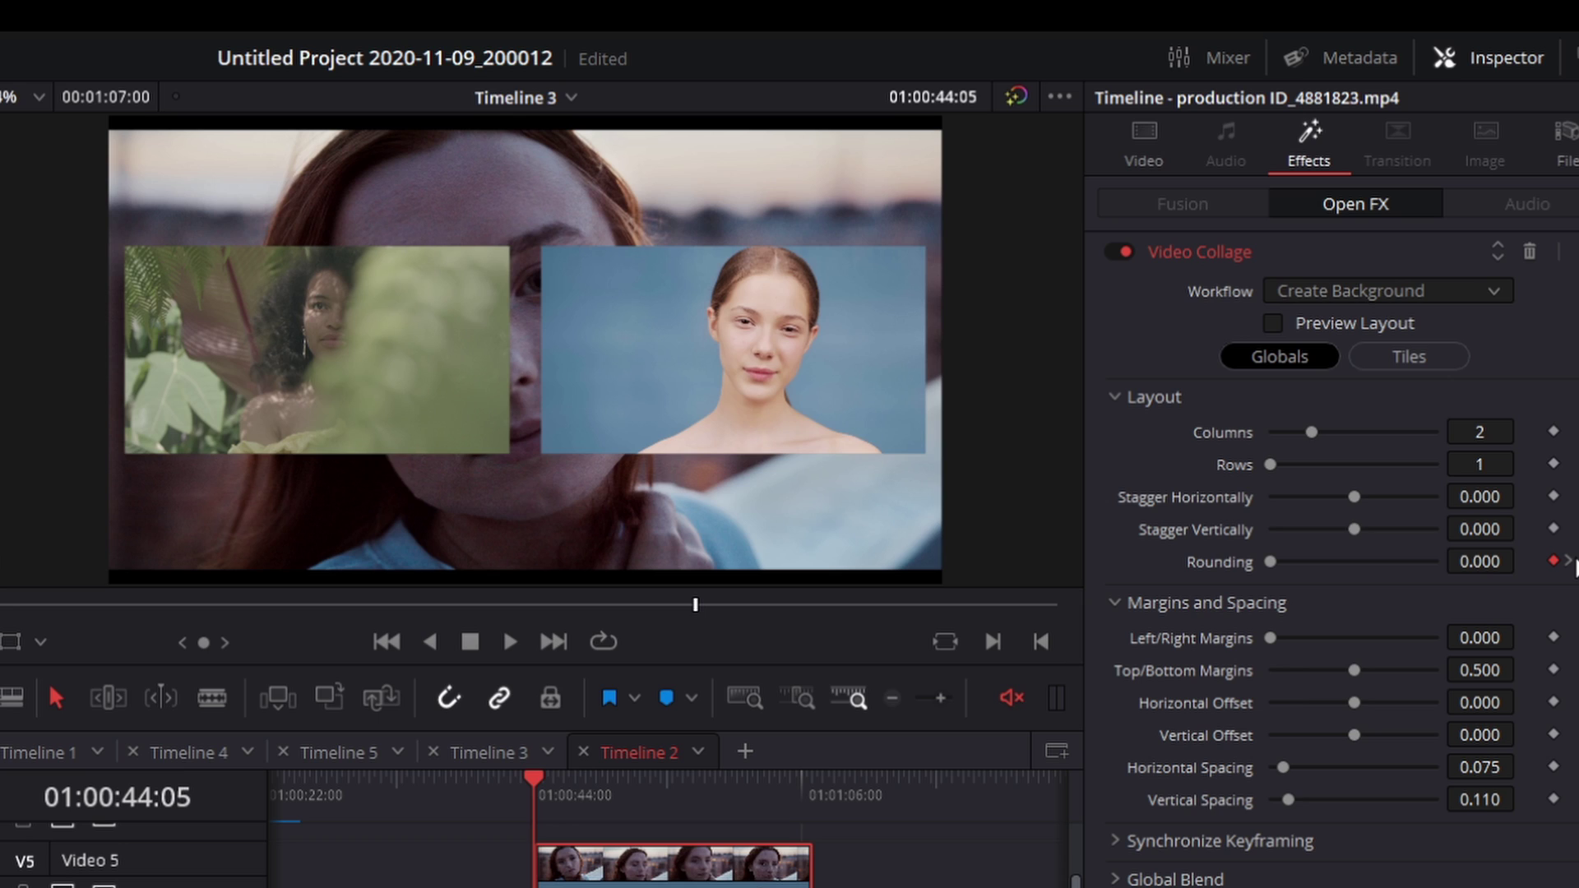
click(1578, 562)
drag(1354, 704, 1367, 737)
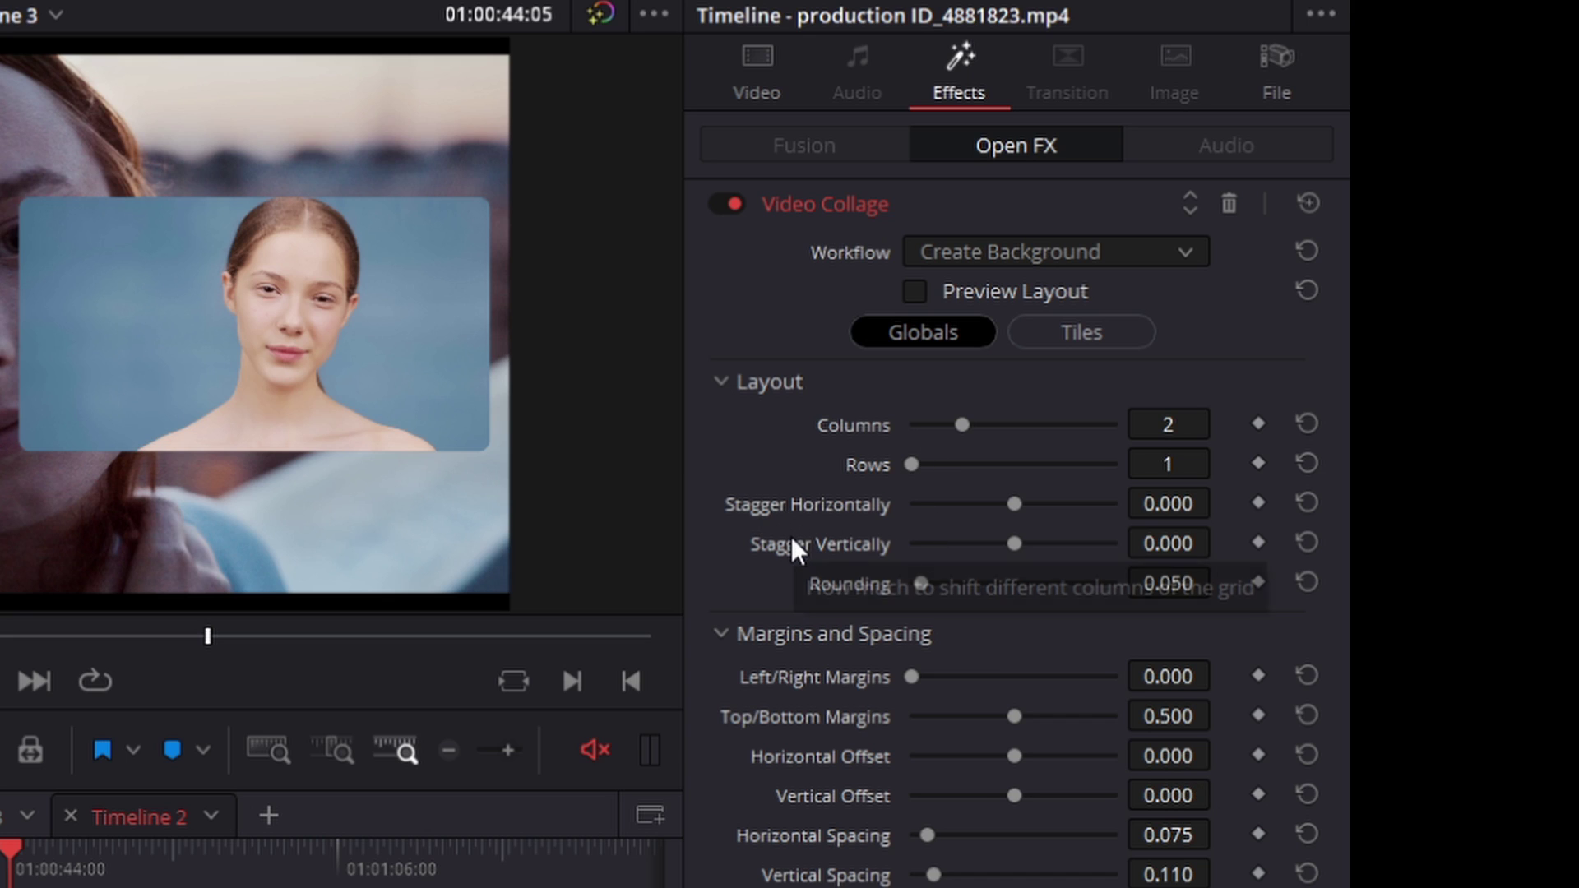
Try adjusting the collage's horizontal stagger, and set Stagger Vertically to 1.000
drag(1017, 500, 1023, 501)
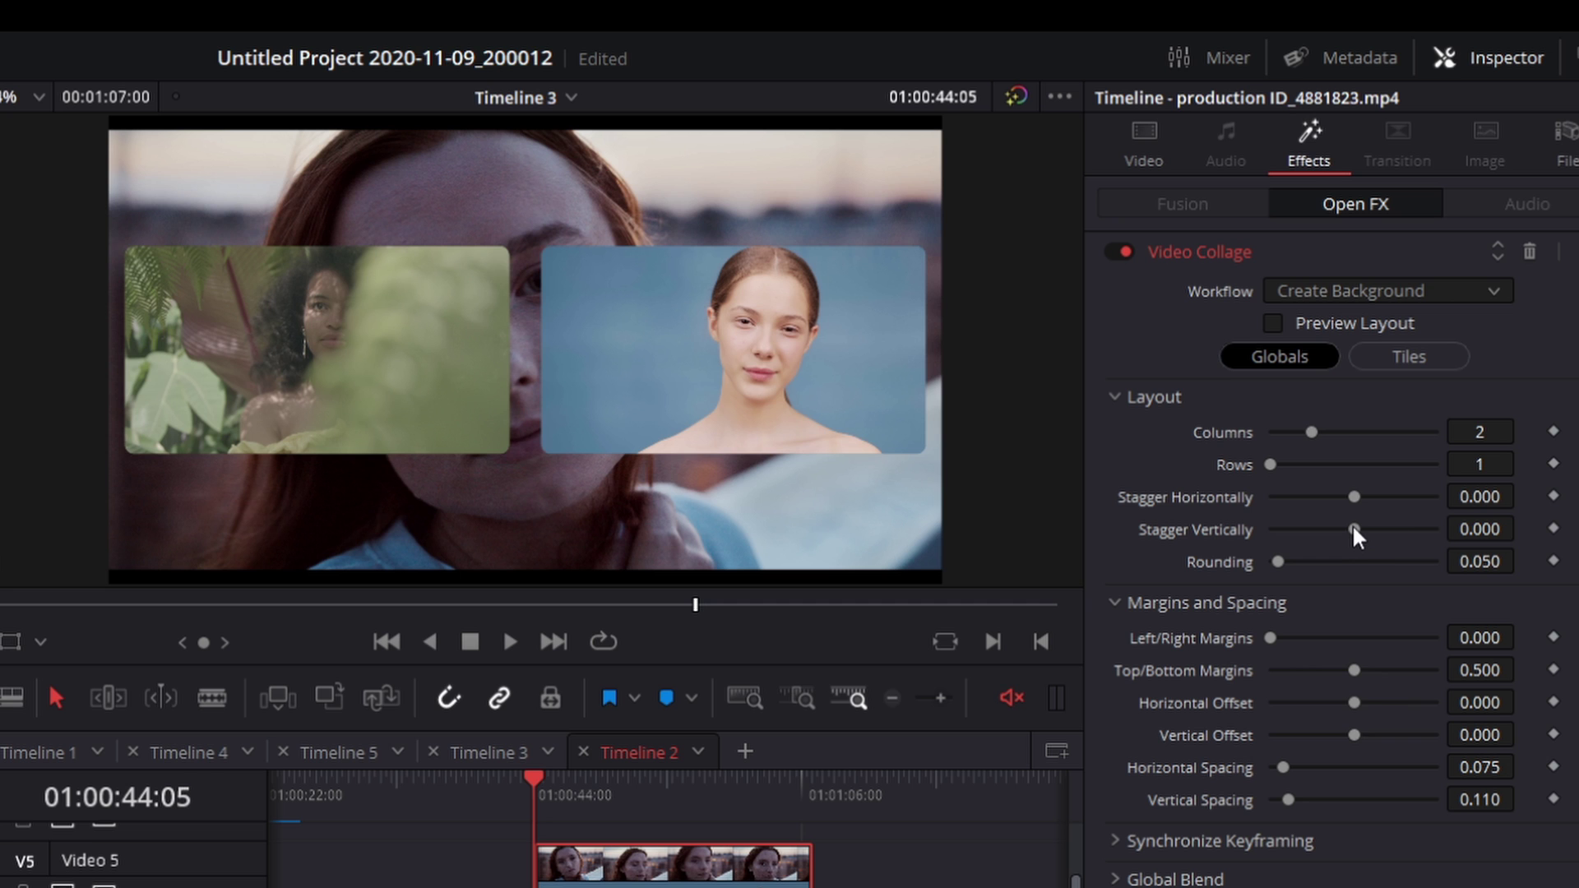
drag(1354, 531, 1445, 535)
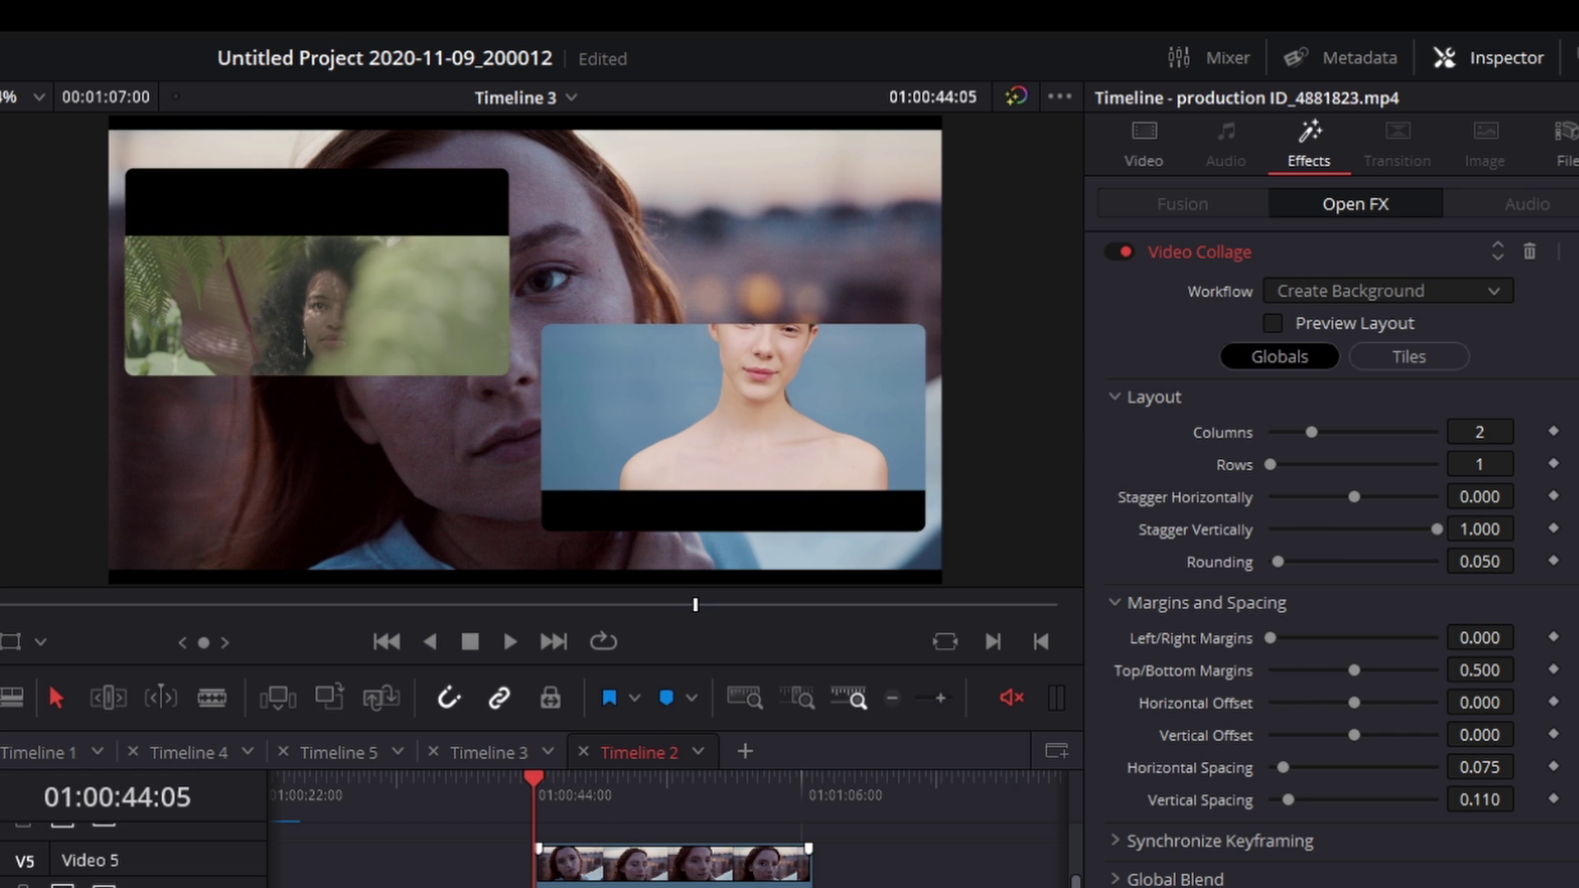
Reposition production ID_3763032.mp4 to about X 546, Y -155 so it fills its staggered tile
click(920, 660)
click(542, 415)
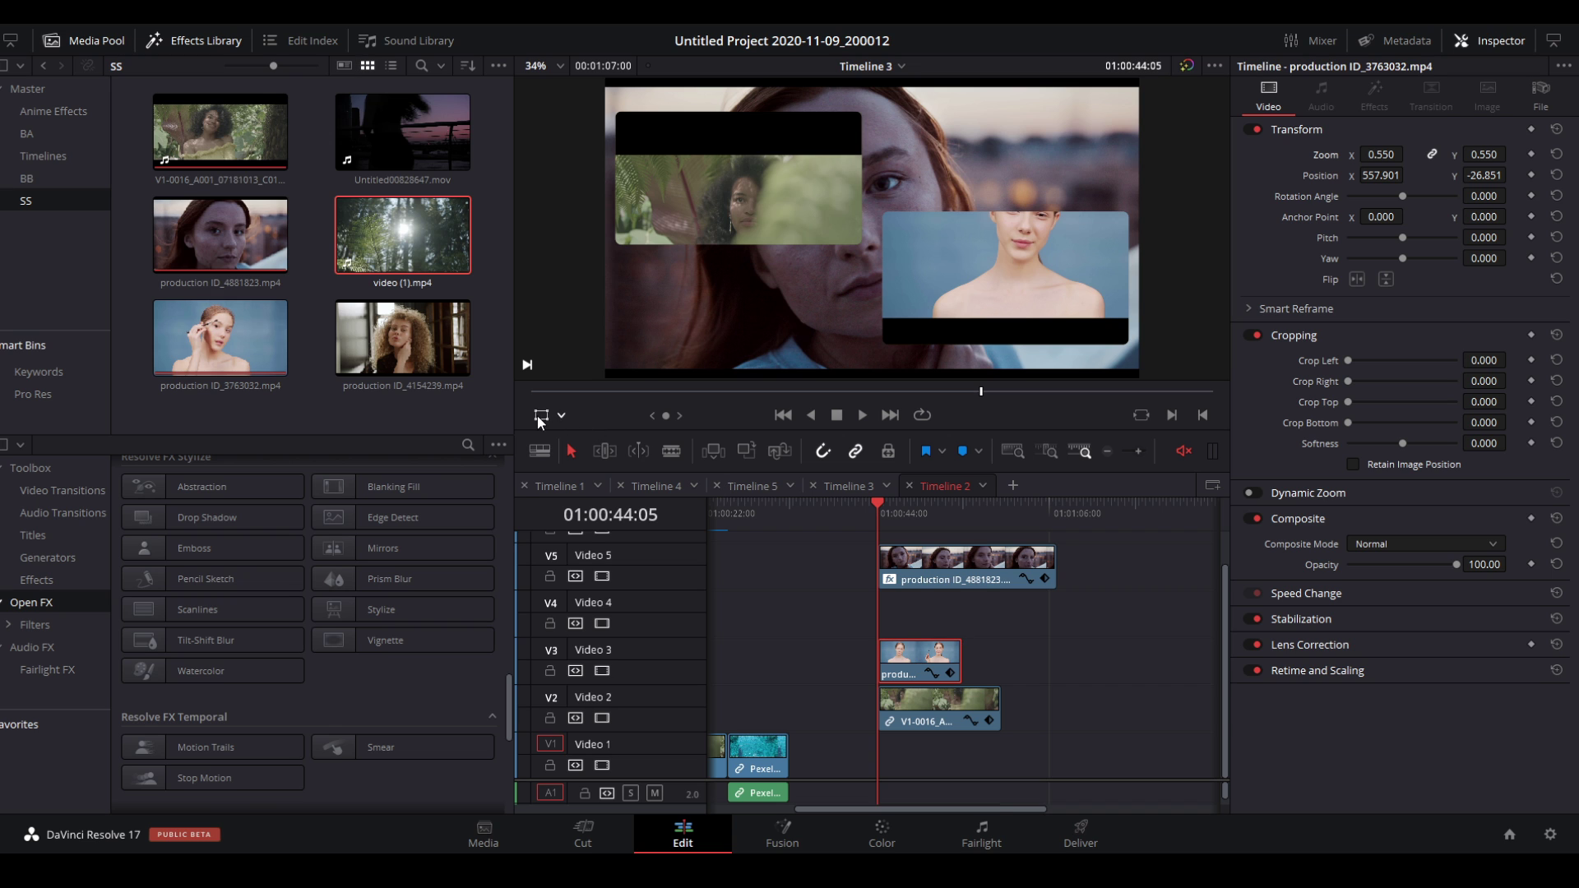
drag(1076, 253, 1072, 288)
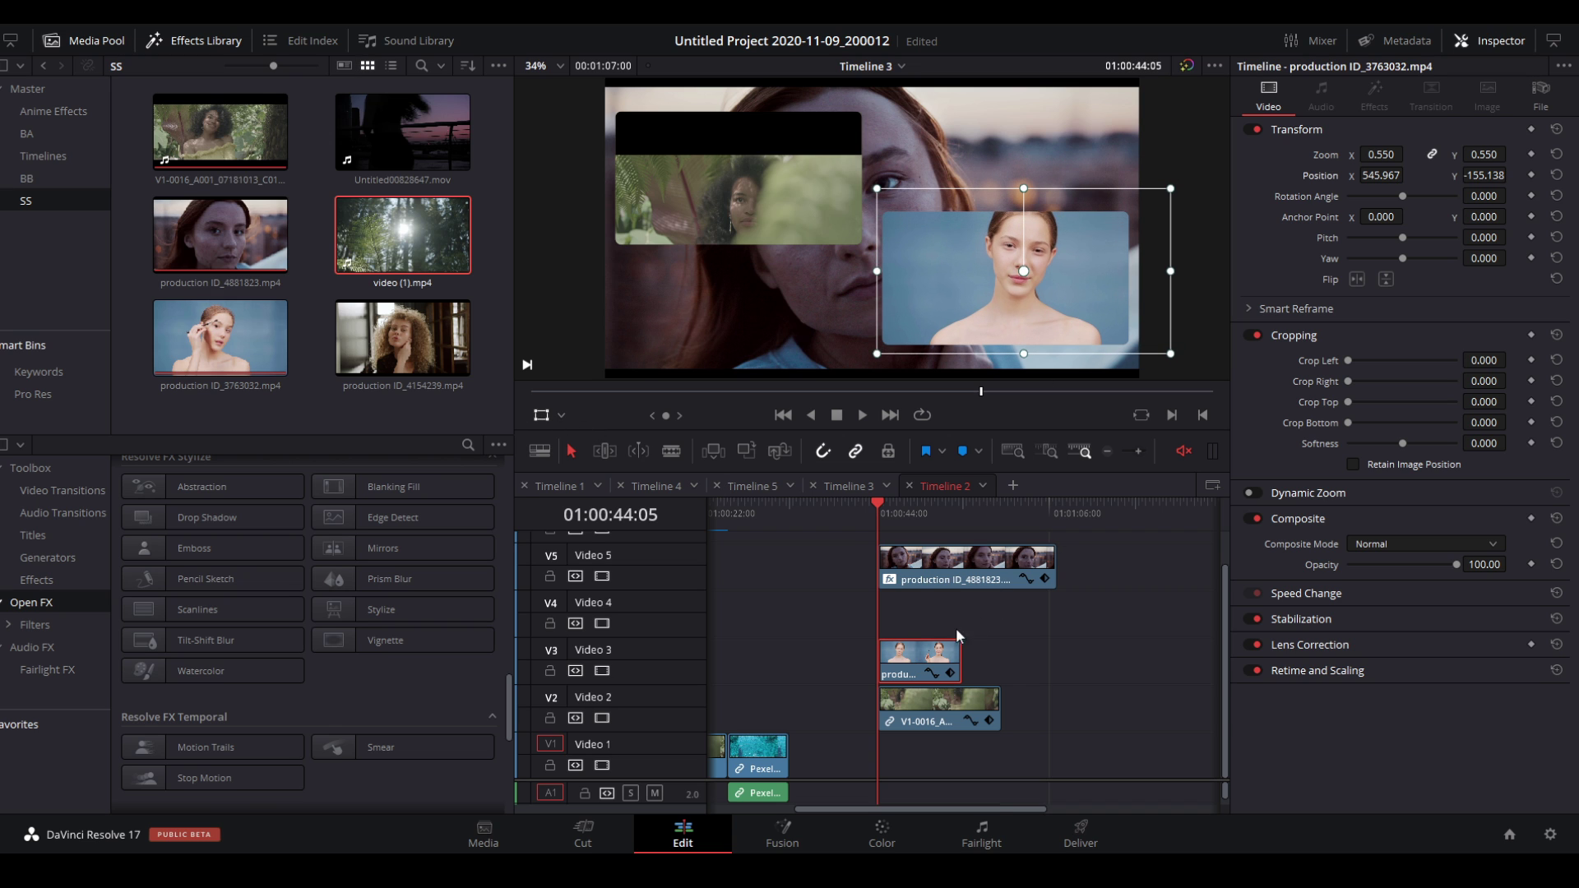
Reposition the V1-0016 clip to about X -334, Y 152 so it fills its staggered tile
click(908, 709)
drag(840, 284, 841, 237)
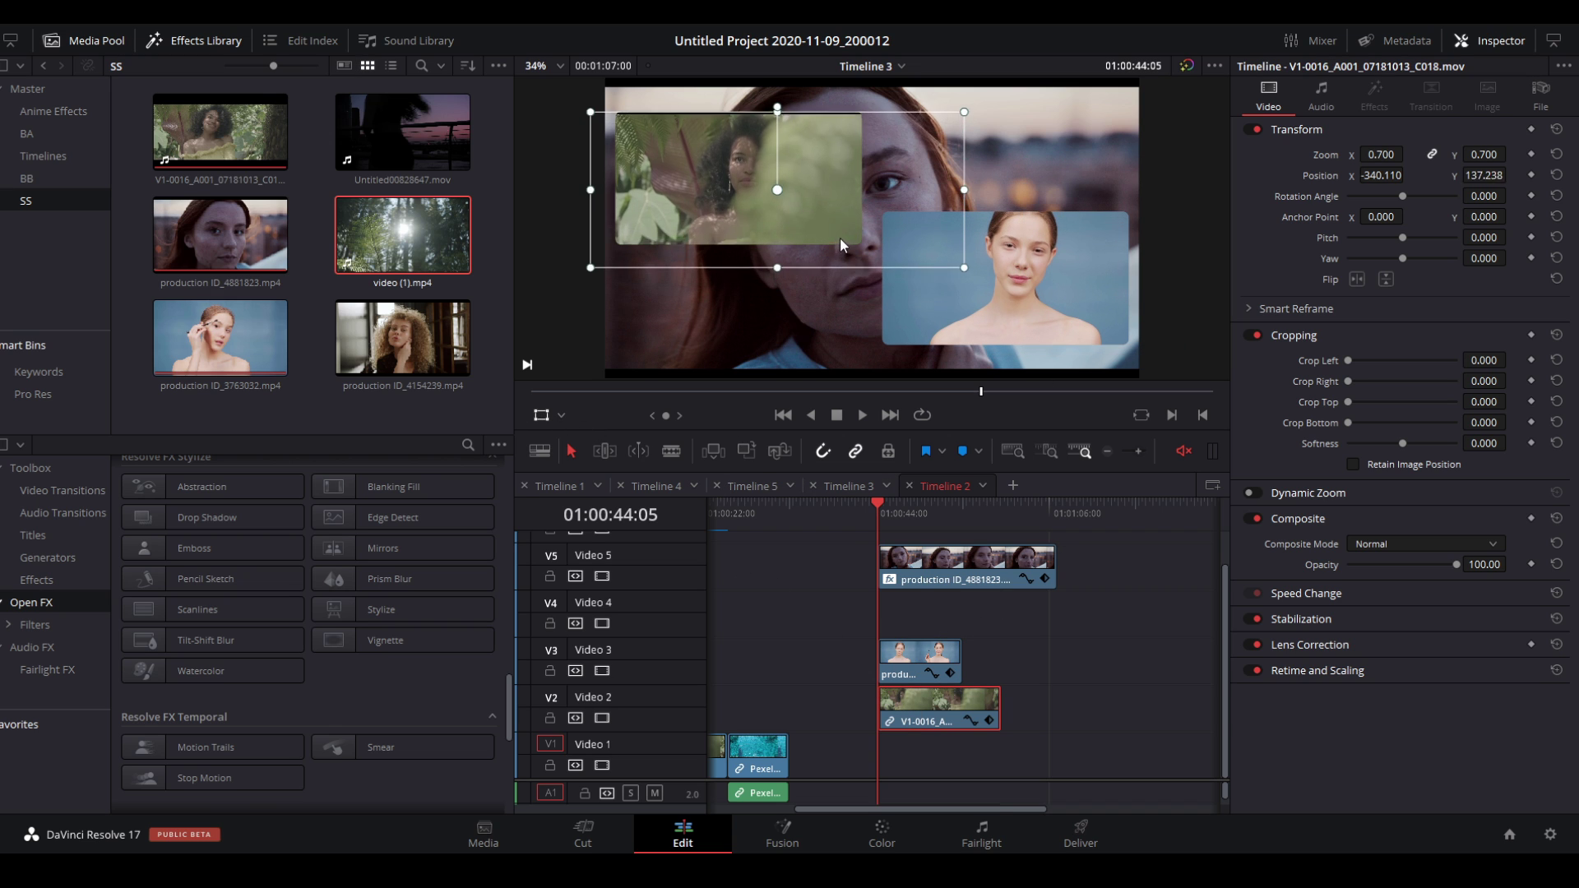
click(542, 414)
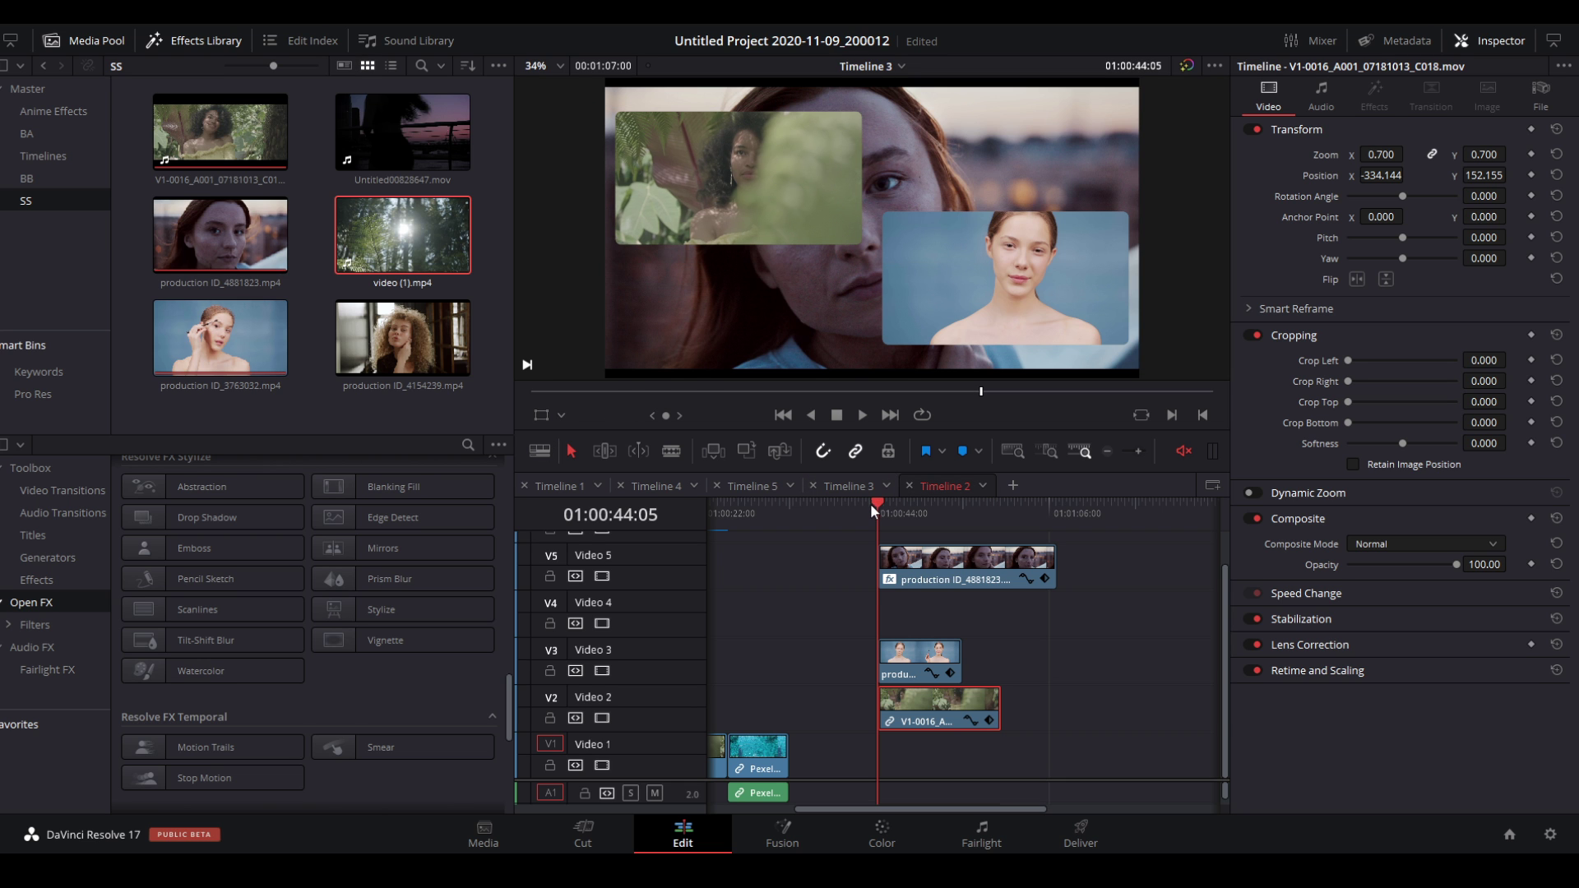
Play back the staggered collage full screen
key(ctrl+f)
key(space)
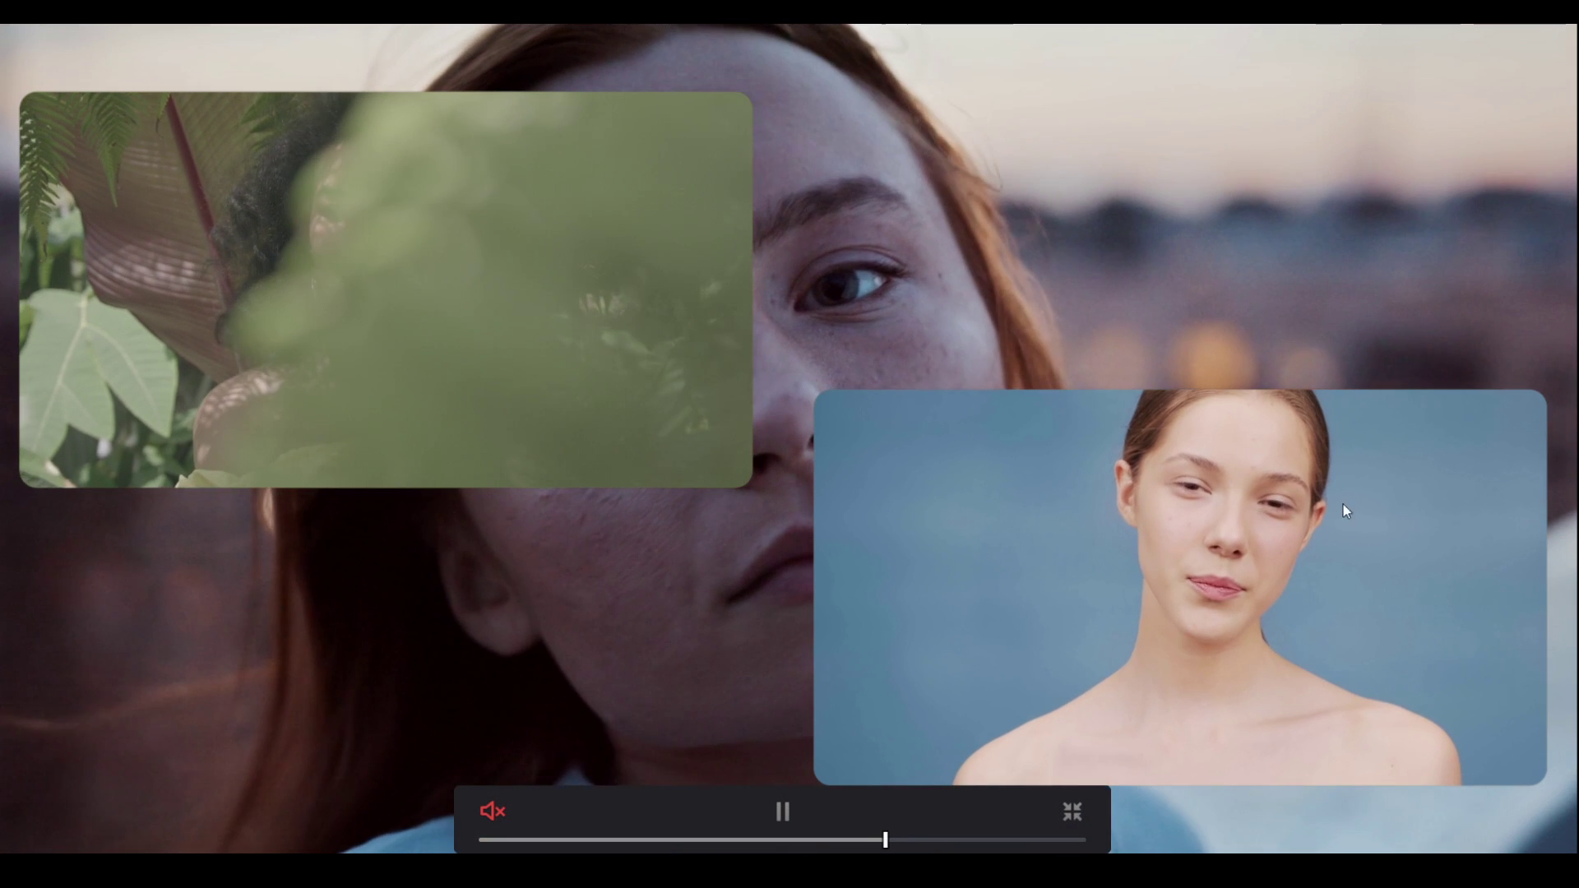
key(Escape)
Examine the Synchronize Keyframing settings of the Video Collage effect on production ID_4881823.mp4
click(930, 481)
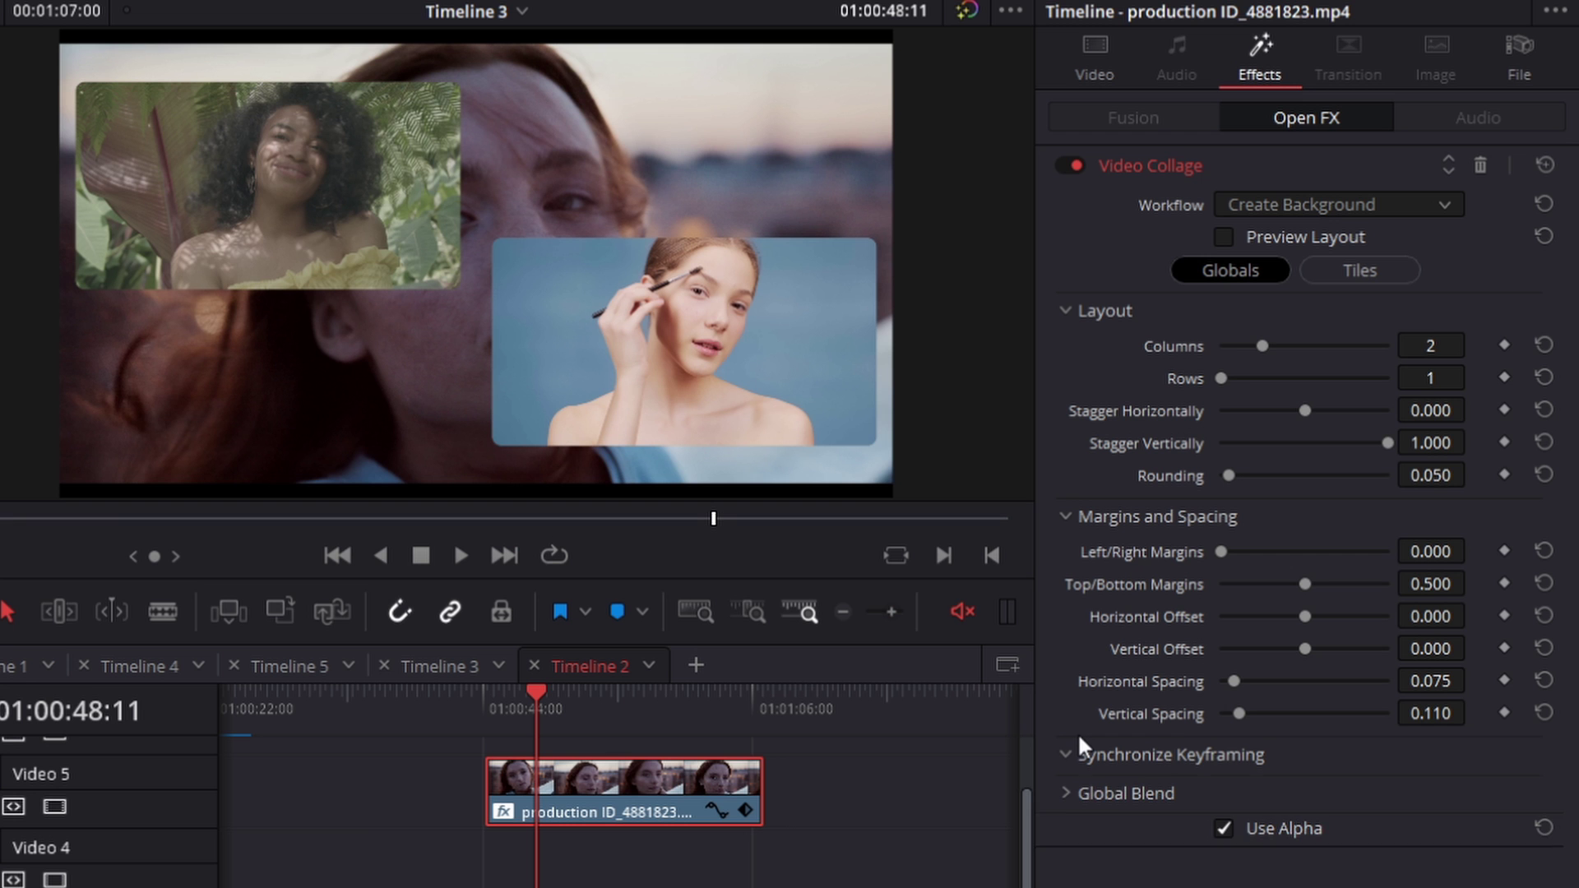
click(1261, 541)
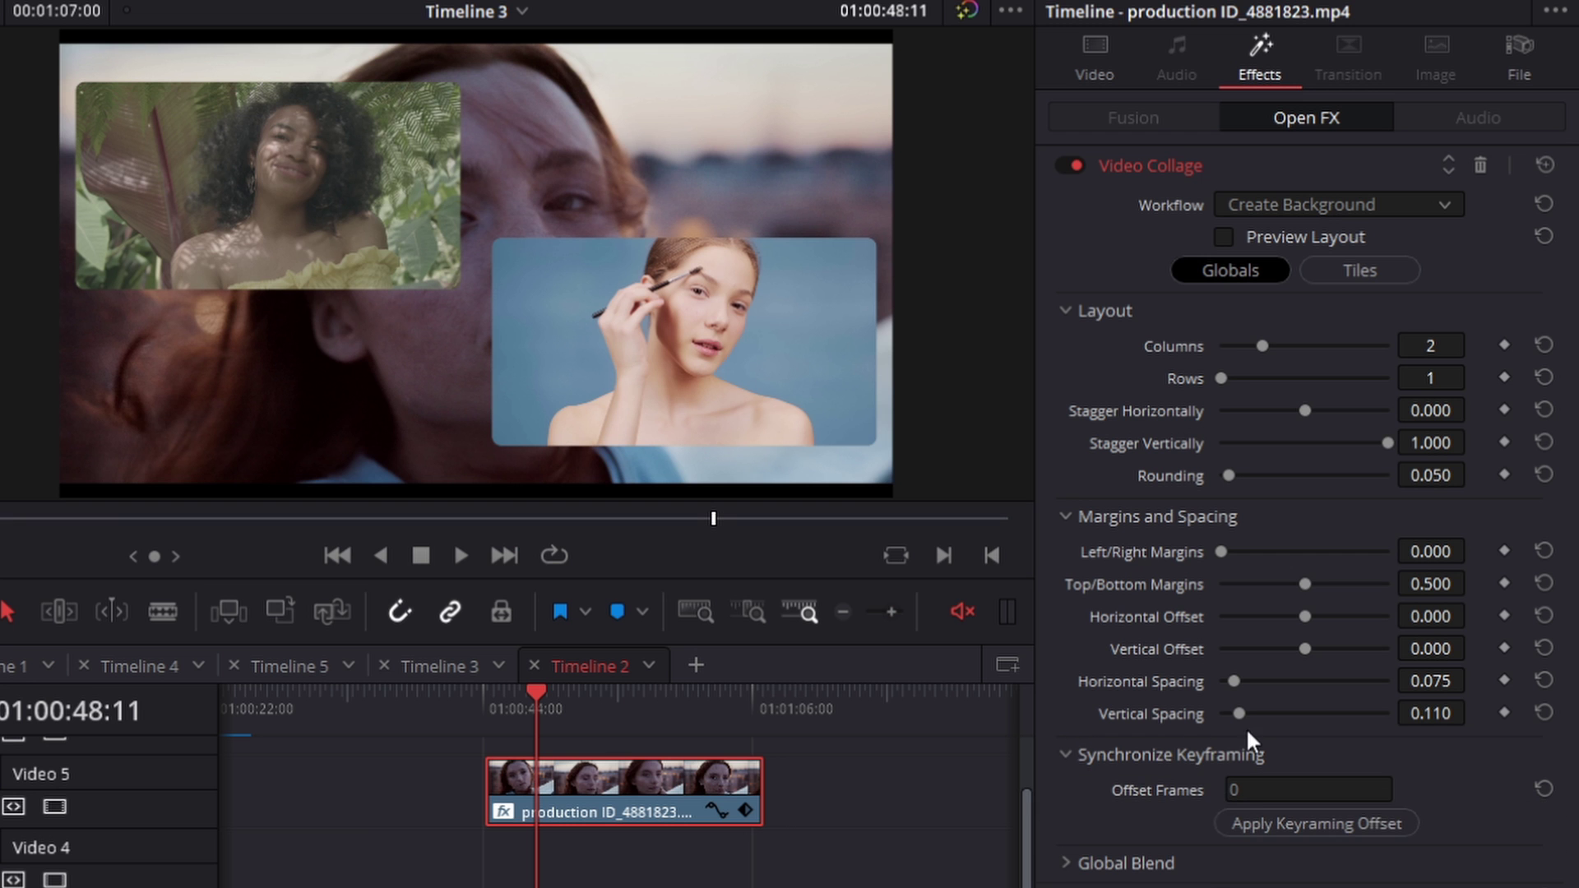
click(1268, 789)
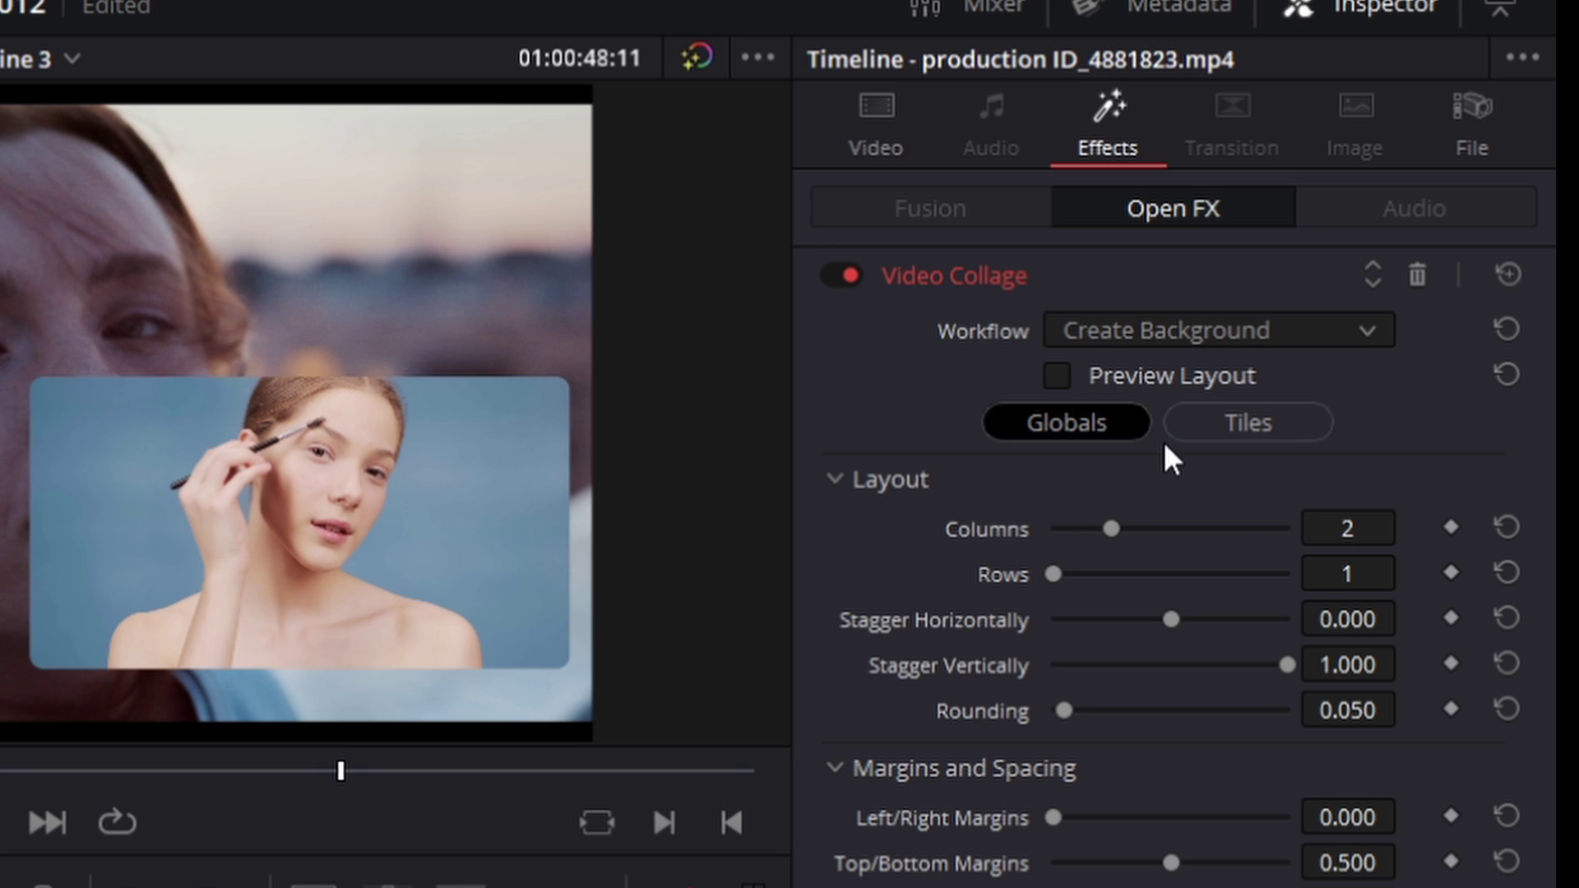
Enable a custom size and shape for Tile 1 with Custom Scale 0.968 and Custom Rounding 1.000
click(1251, 423)
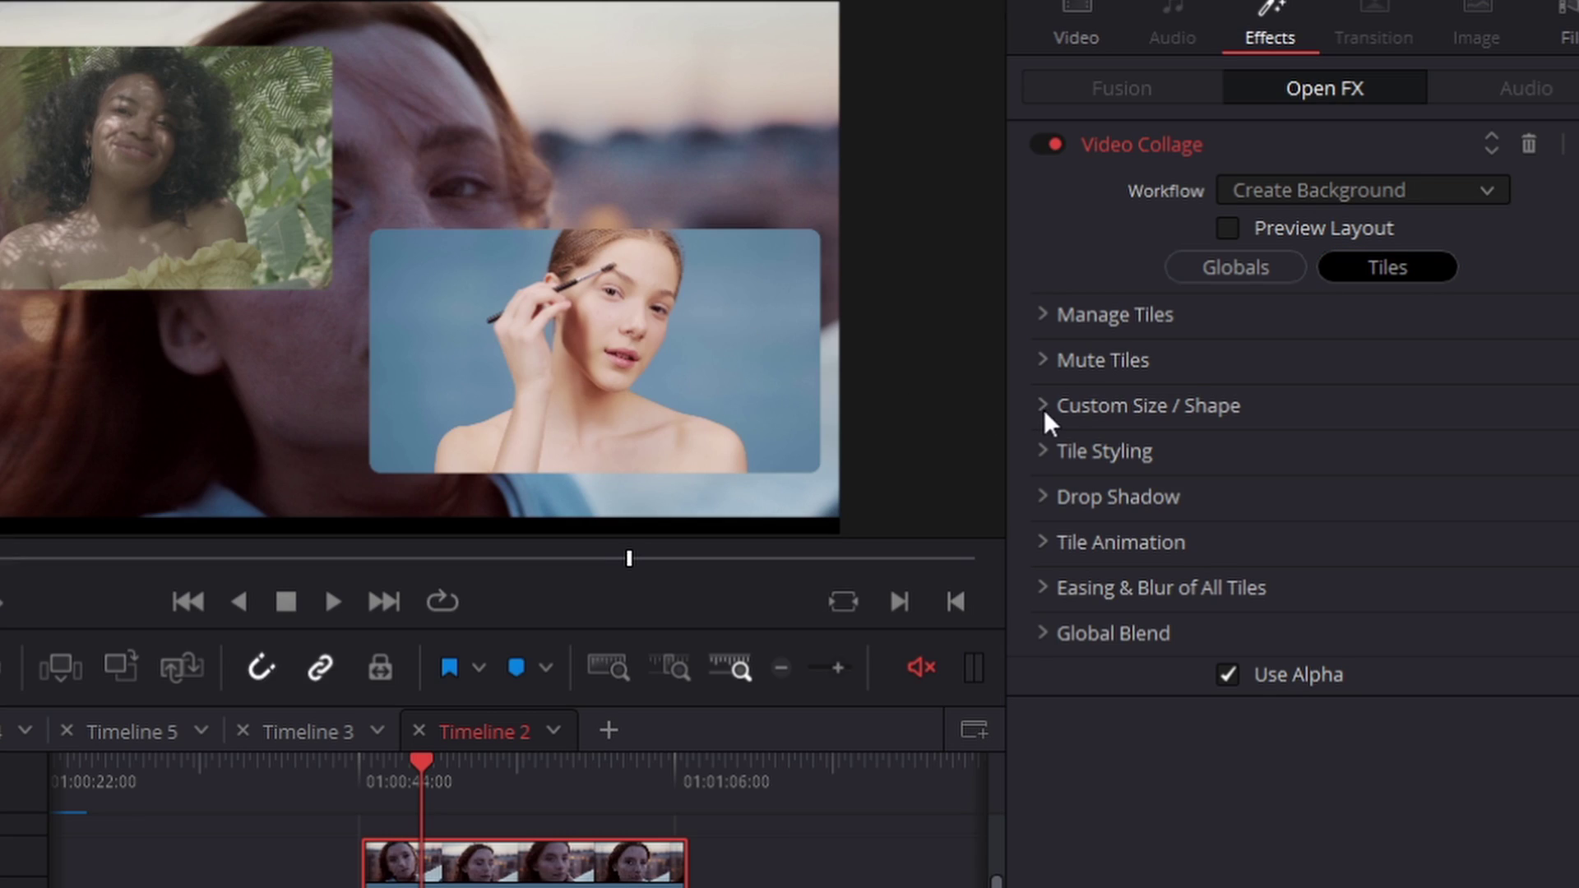
click(1264, 309)
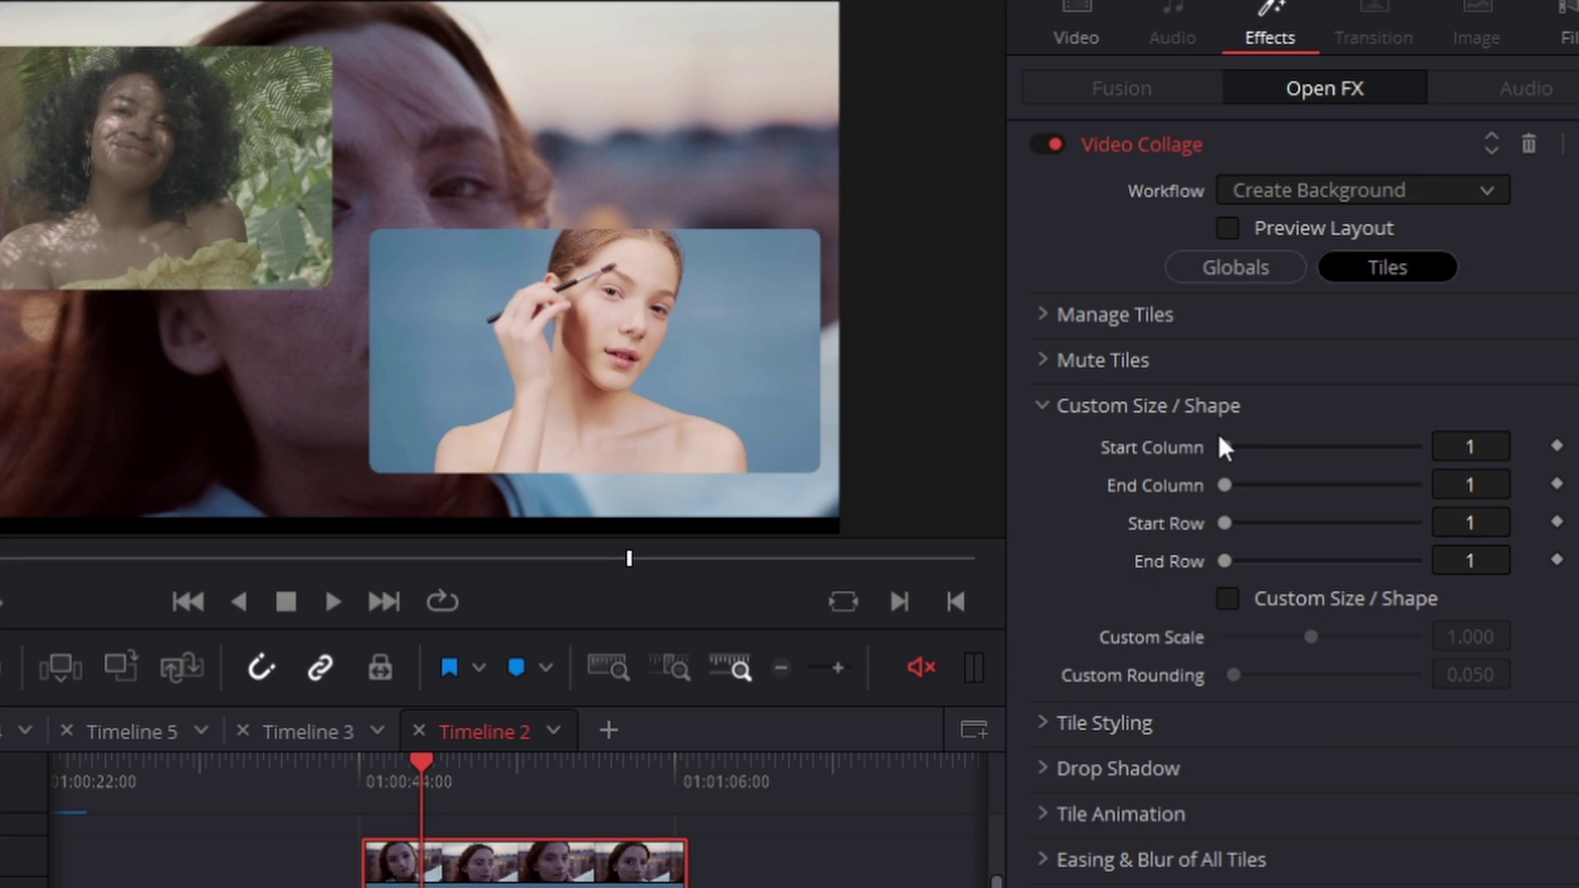
click(1229, 598)
mouse_move(1313, 630)
mouse_down()
mouse_move(1285, 629)
mouse_move(1314, 646)
mouse_move(1293, 635)
mouse_move(1307, 635)
mouse_up()
drag(1234, 673, 1492, 689)
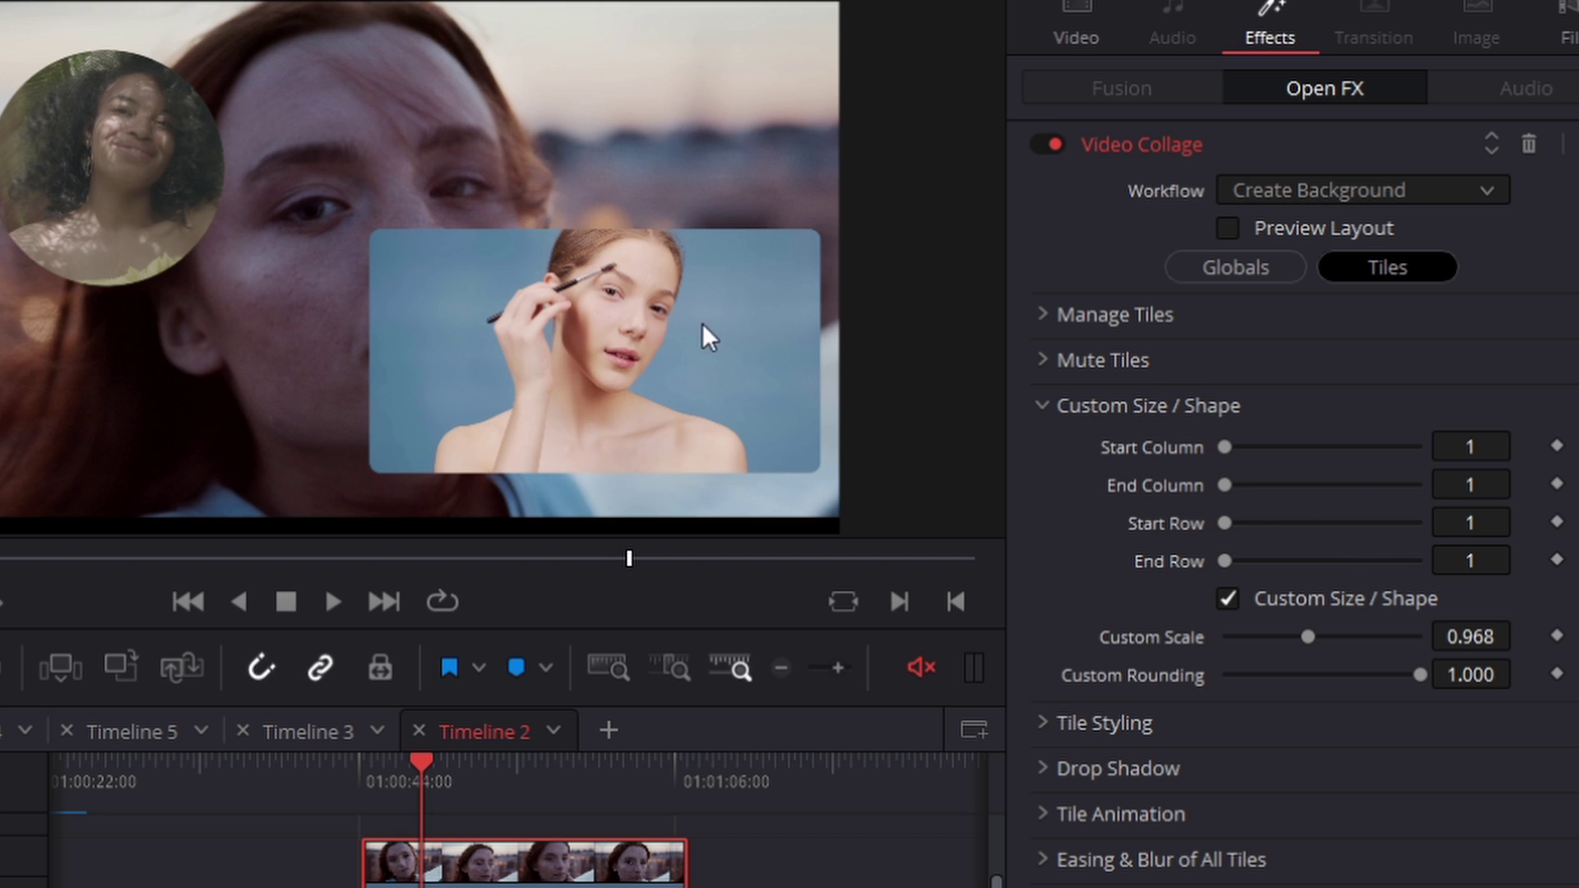
Make Tile 2 active and enable its custom size and shape with Custom Rounding 0.000
click(1139, 310)
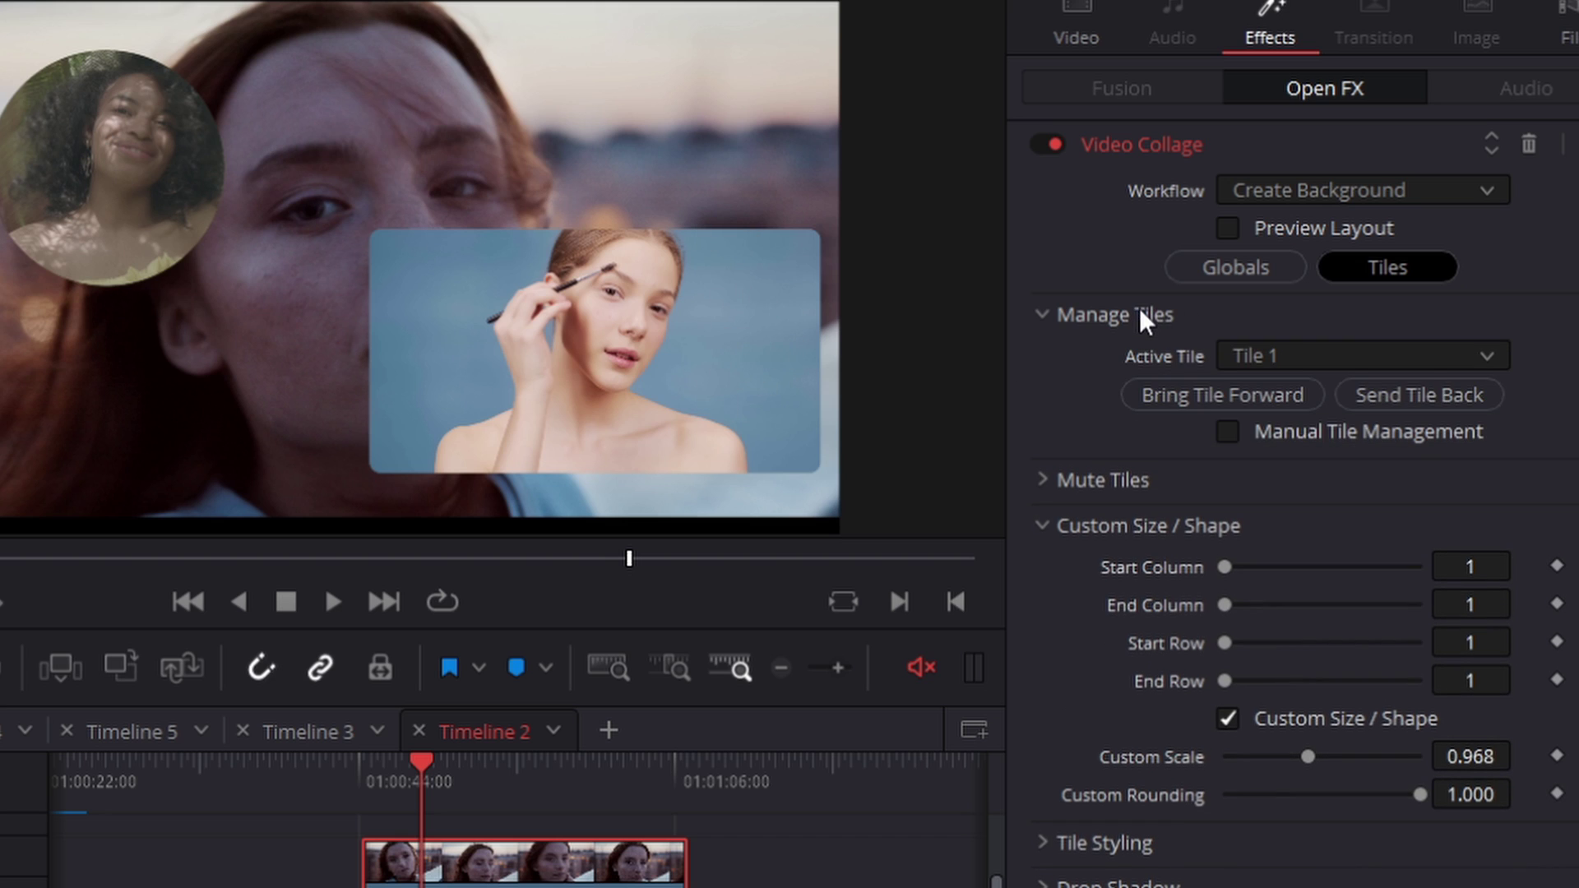
click(1327, 355)
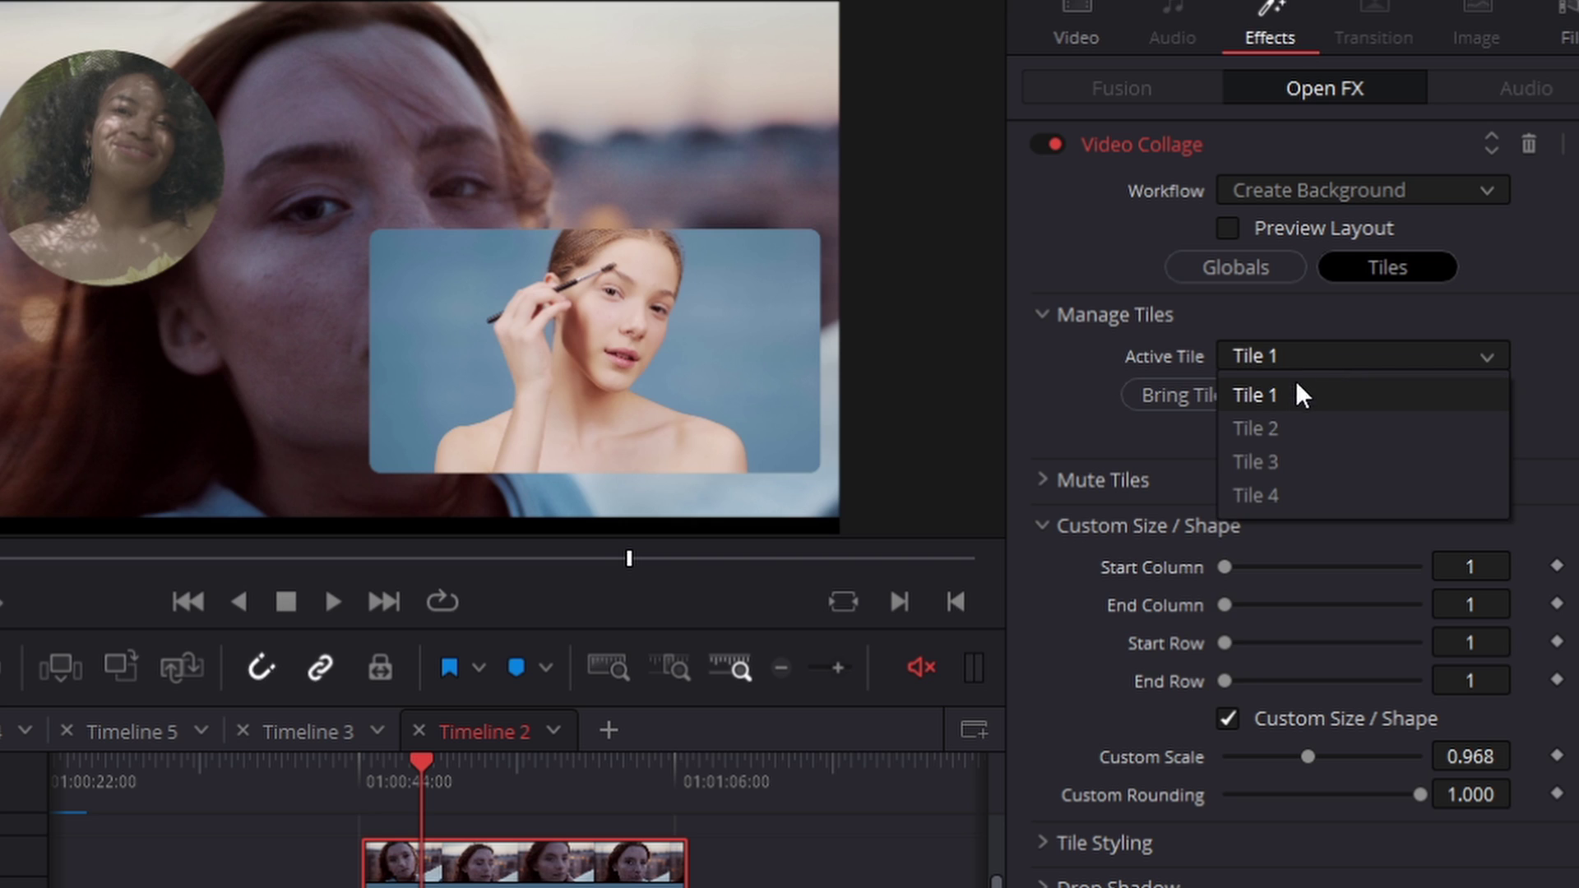
click(1275, 426)
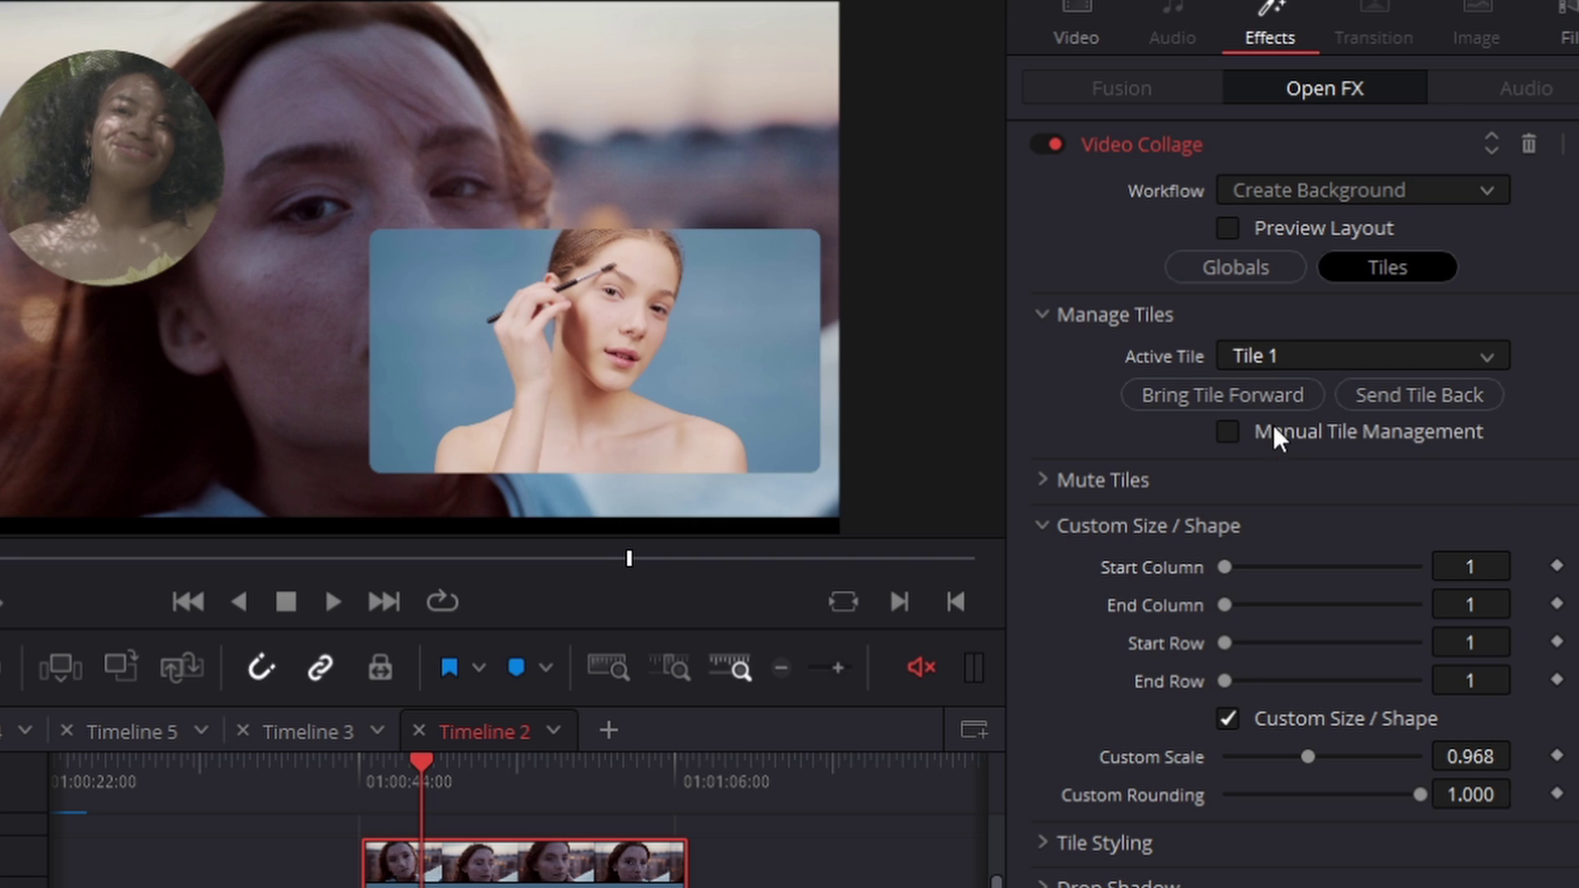
click(1228, 719)
drag(1234, 793, 1105, 795)
Make Tile 1 active and turn off its custom size and shape
click(1276, 356)
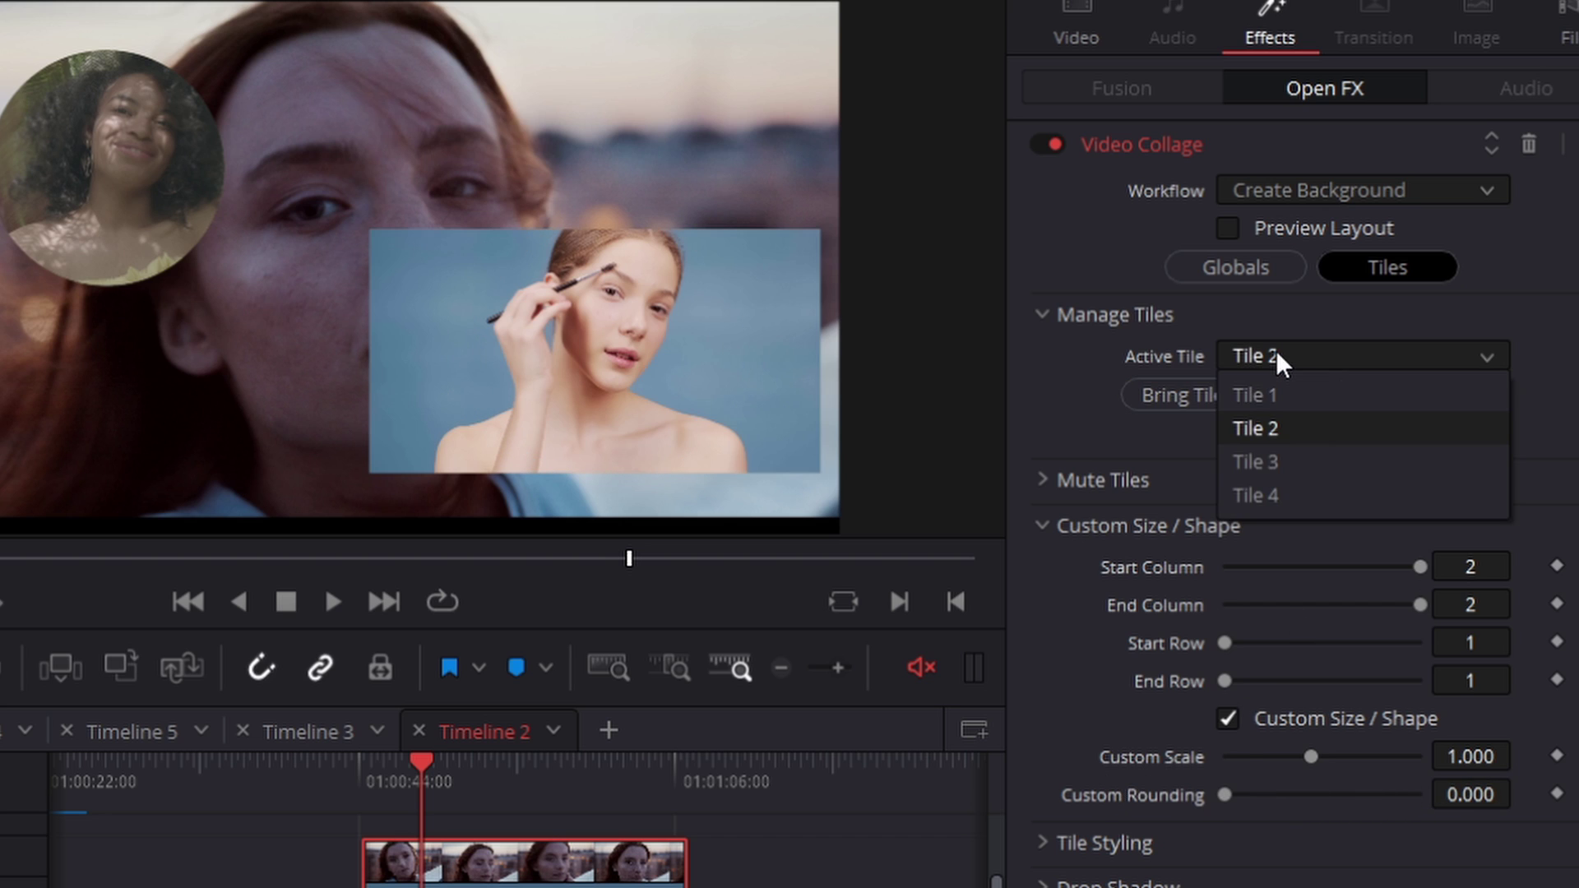
click(1262, 398)
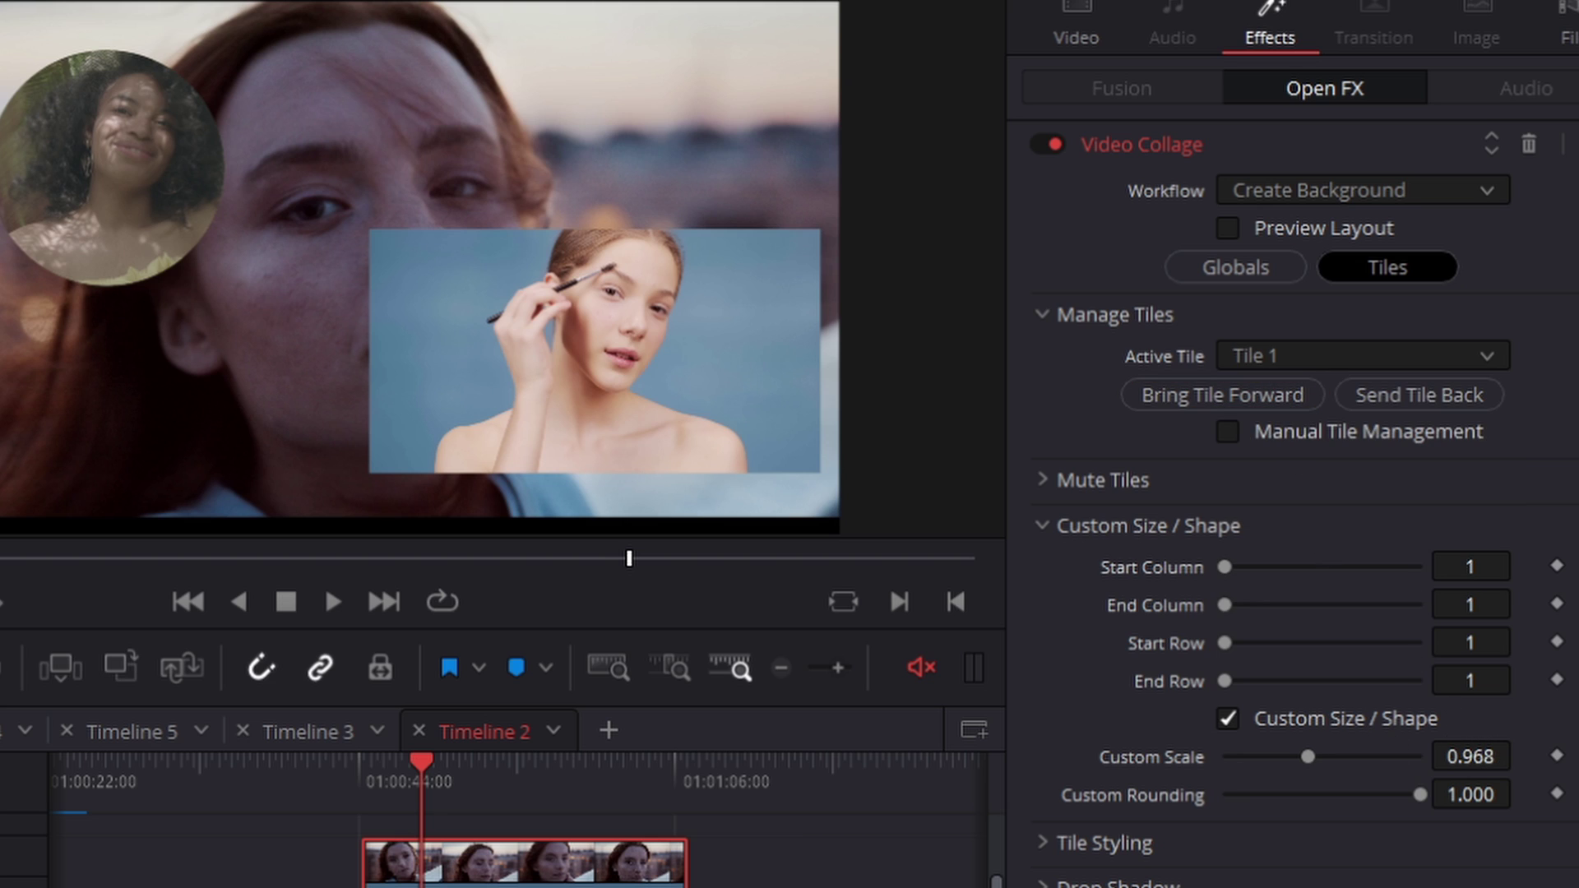
click(1360, 722)
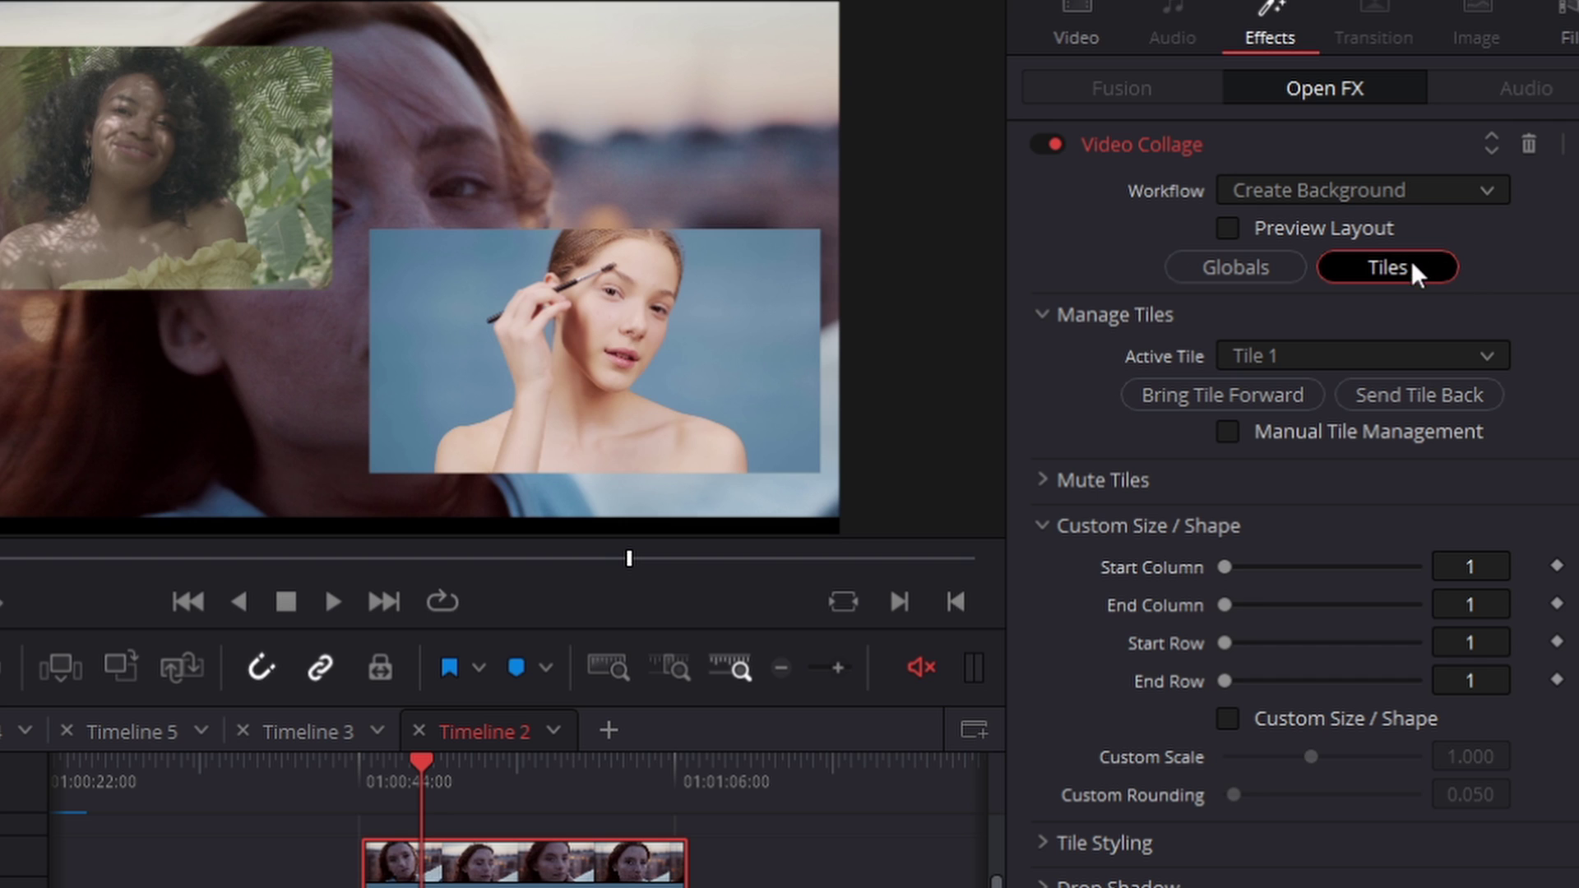
click(1306, 356)
click(1323, 324)
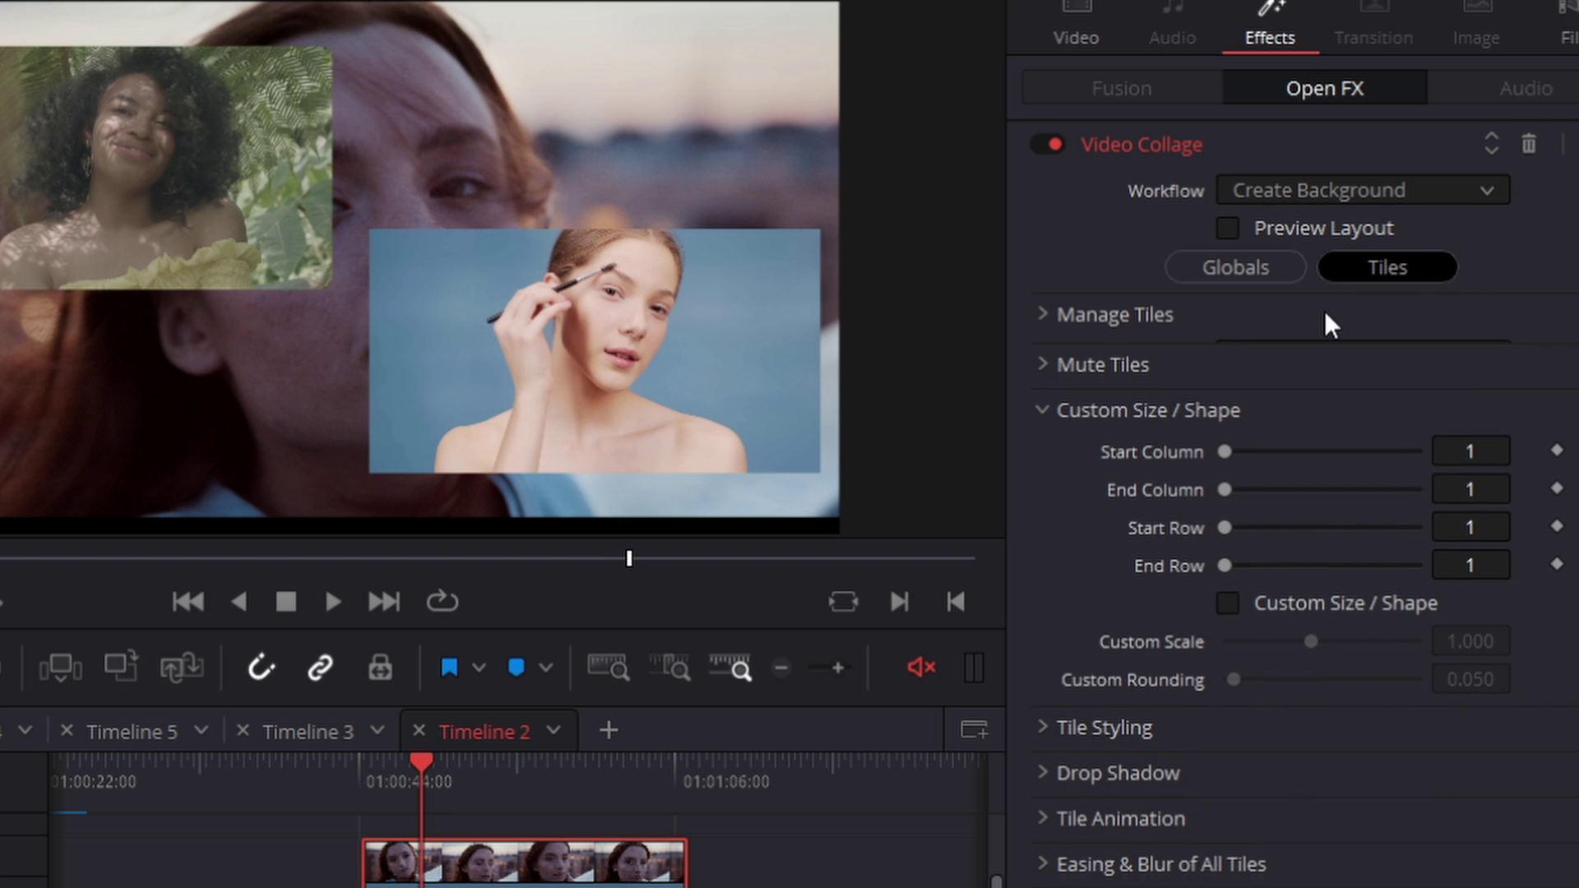
click(1127, 407)
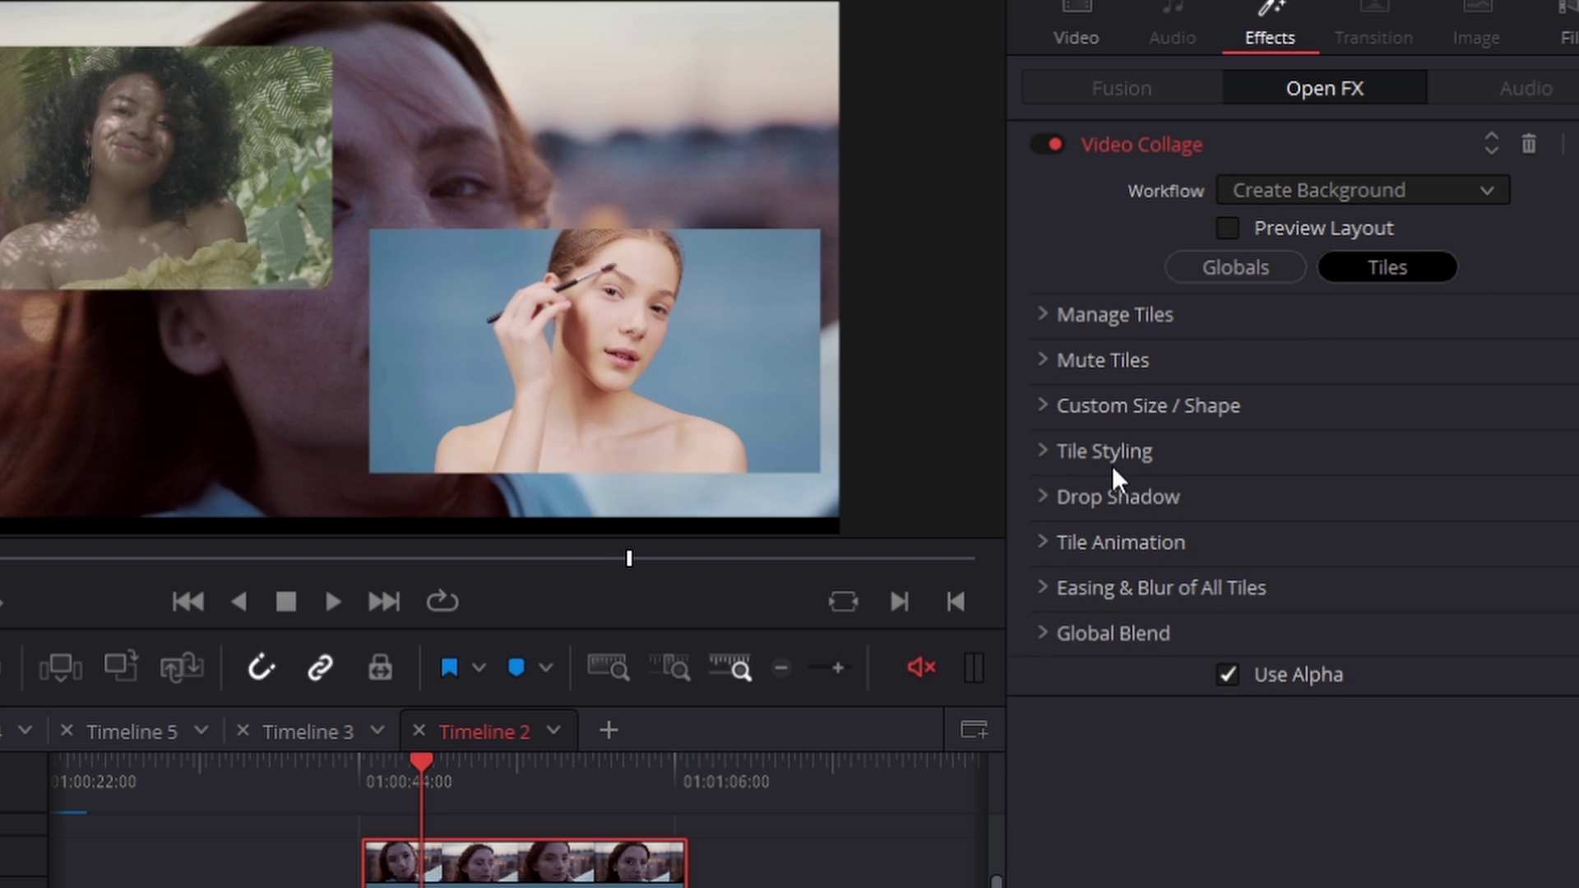
Style all tiles with a Tile Border of -0.029
click(1103, 452)
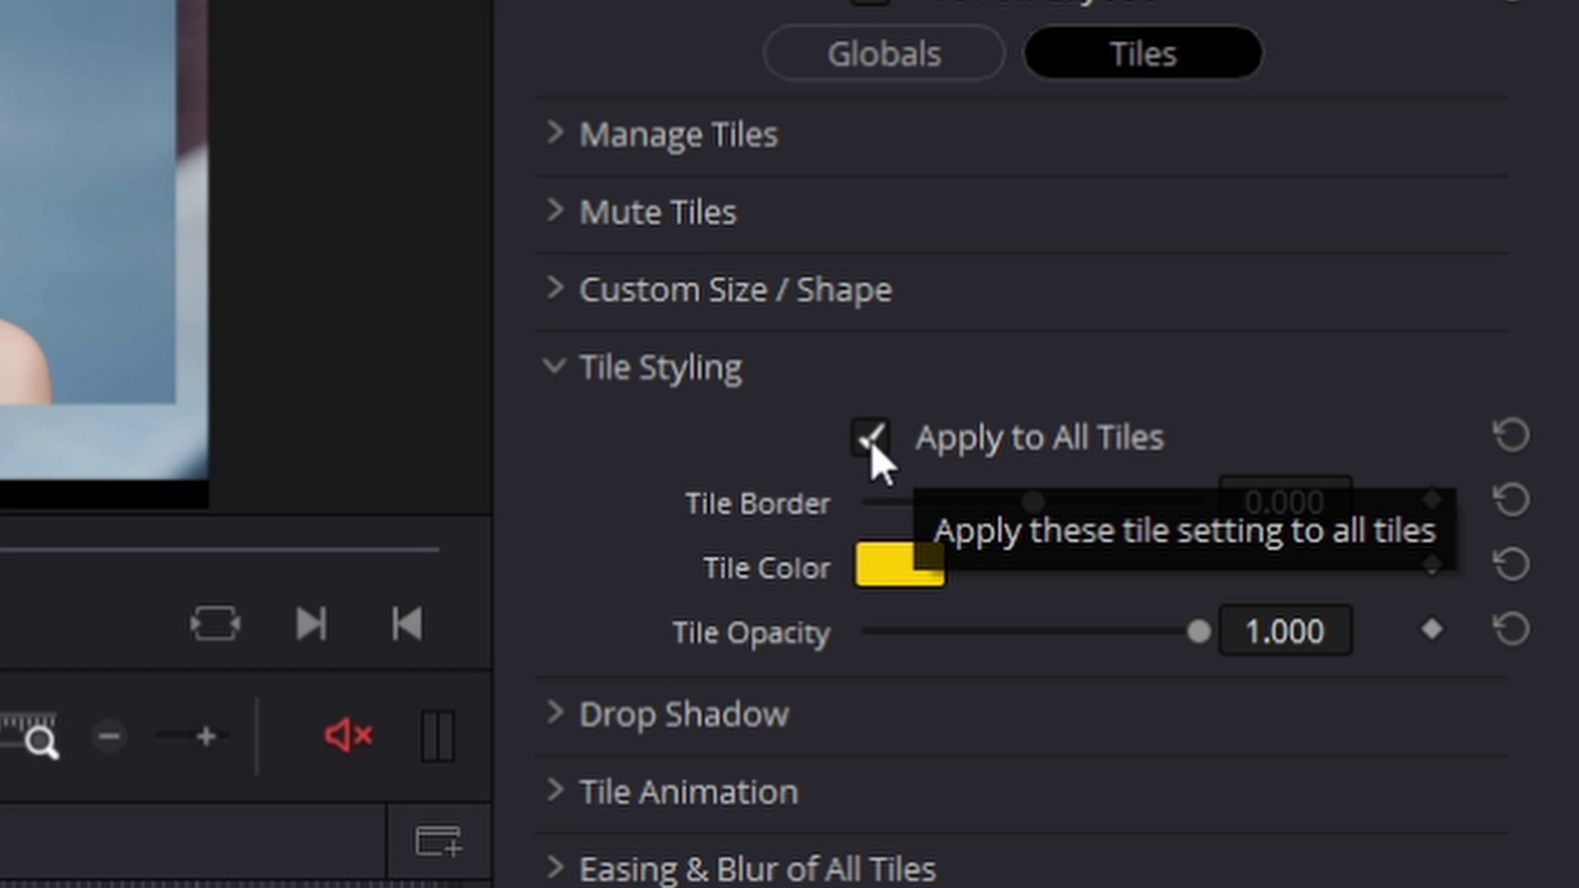
click(871, 440)
click(871, 440)
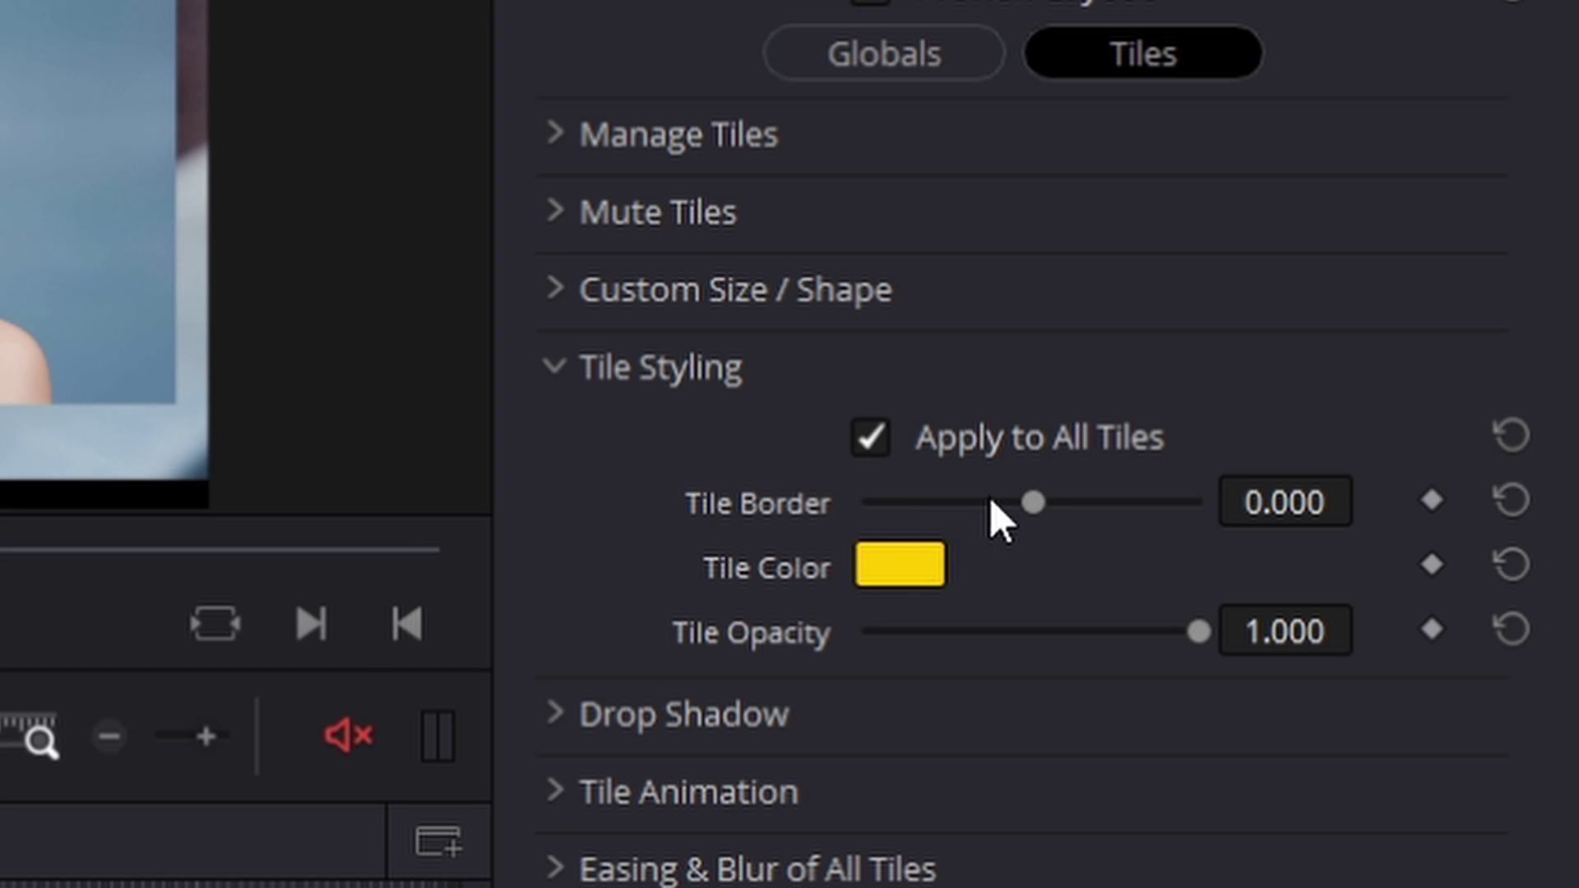
drag(1033, 501, 1041, 493)
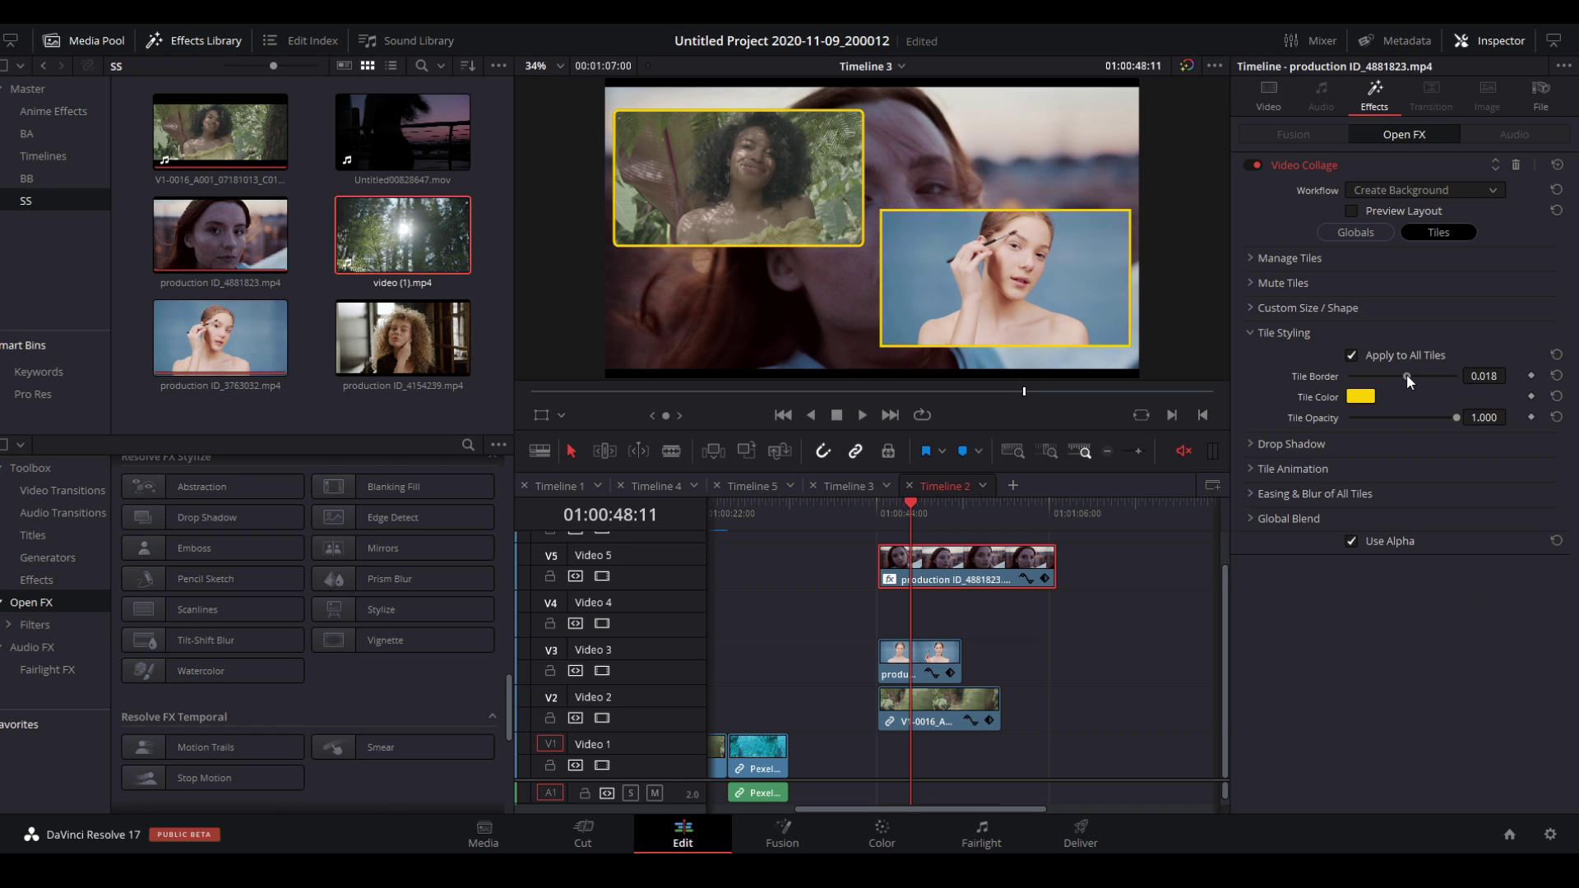
drag(1407, 373, 1397, 372)
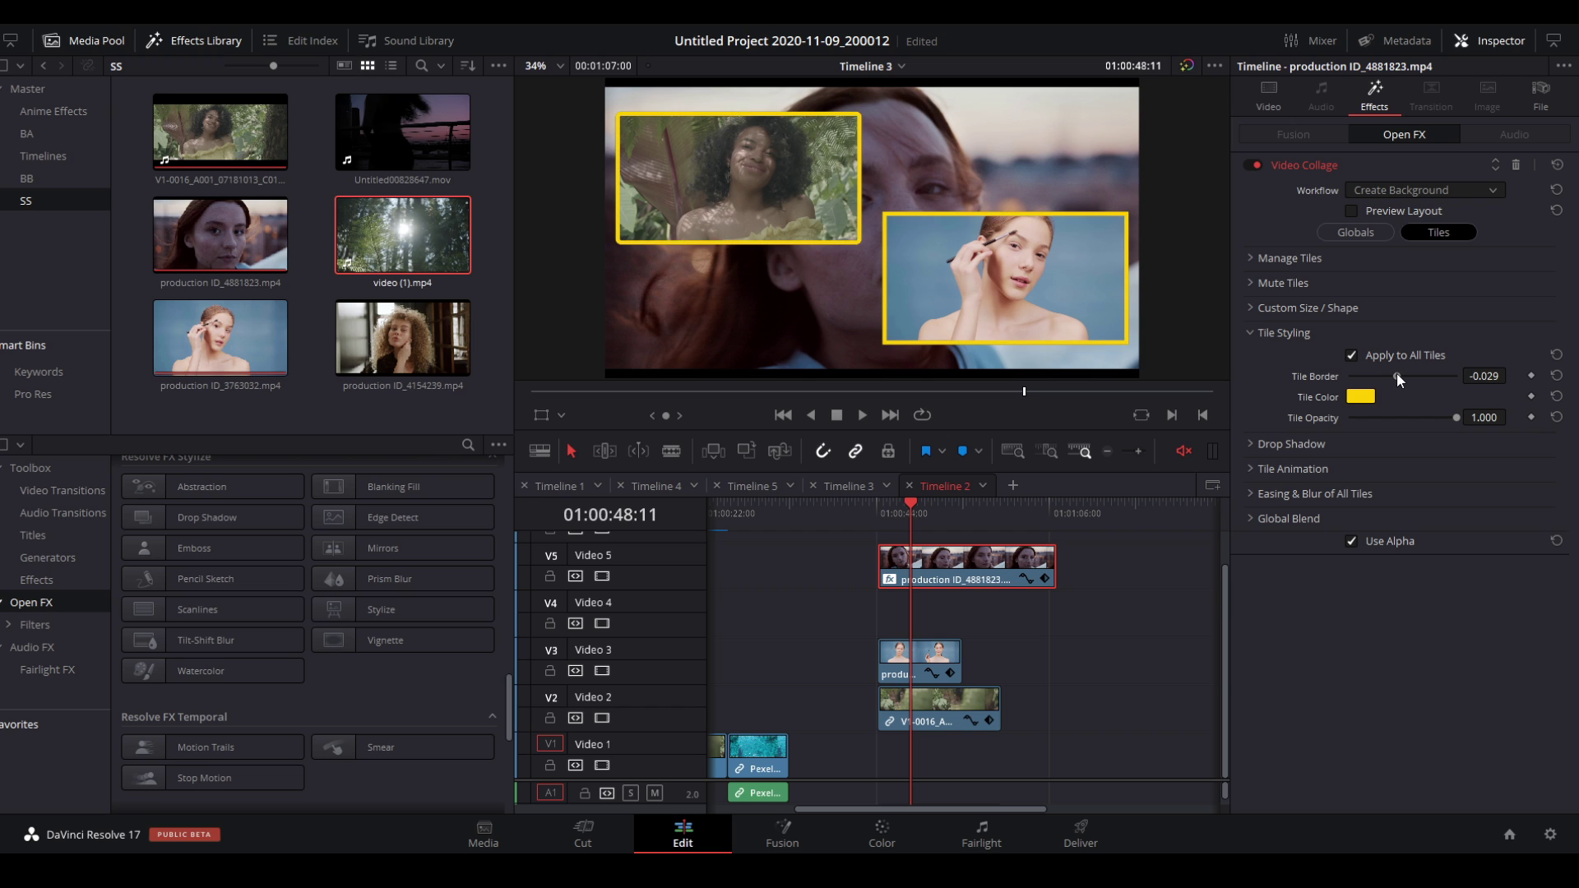
Change the tile color to white for all tiles, and try lowering the tile opacity before resetting it
click(1361, 396)
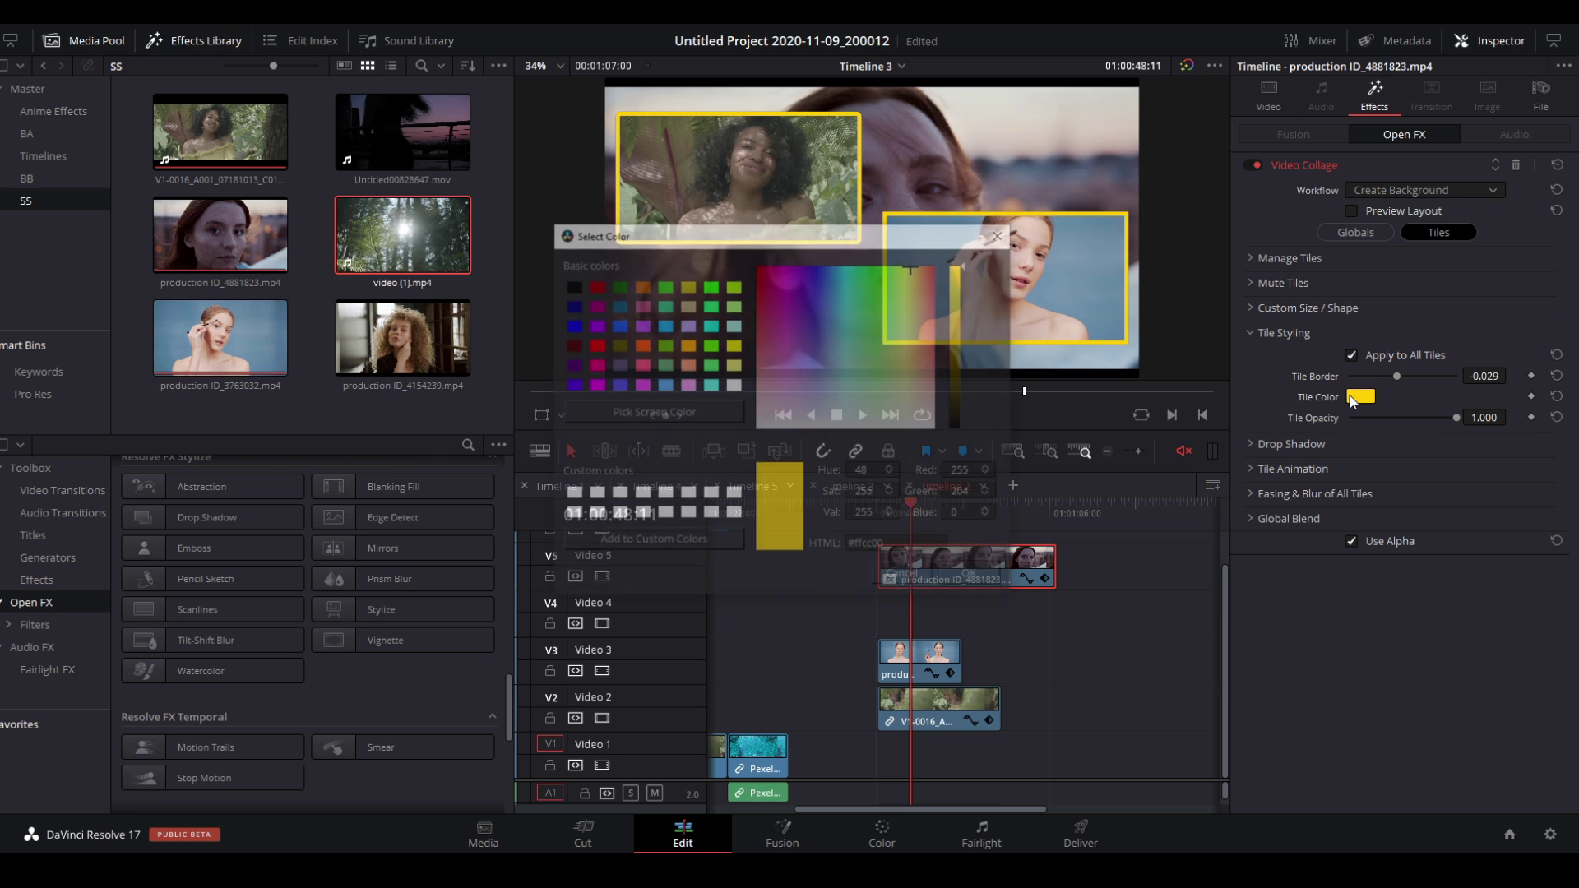
click(840, 396)
drag(832, 407, 783, 430)
click(984, 578)
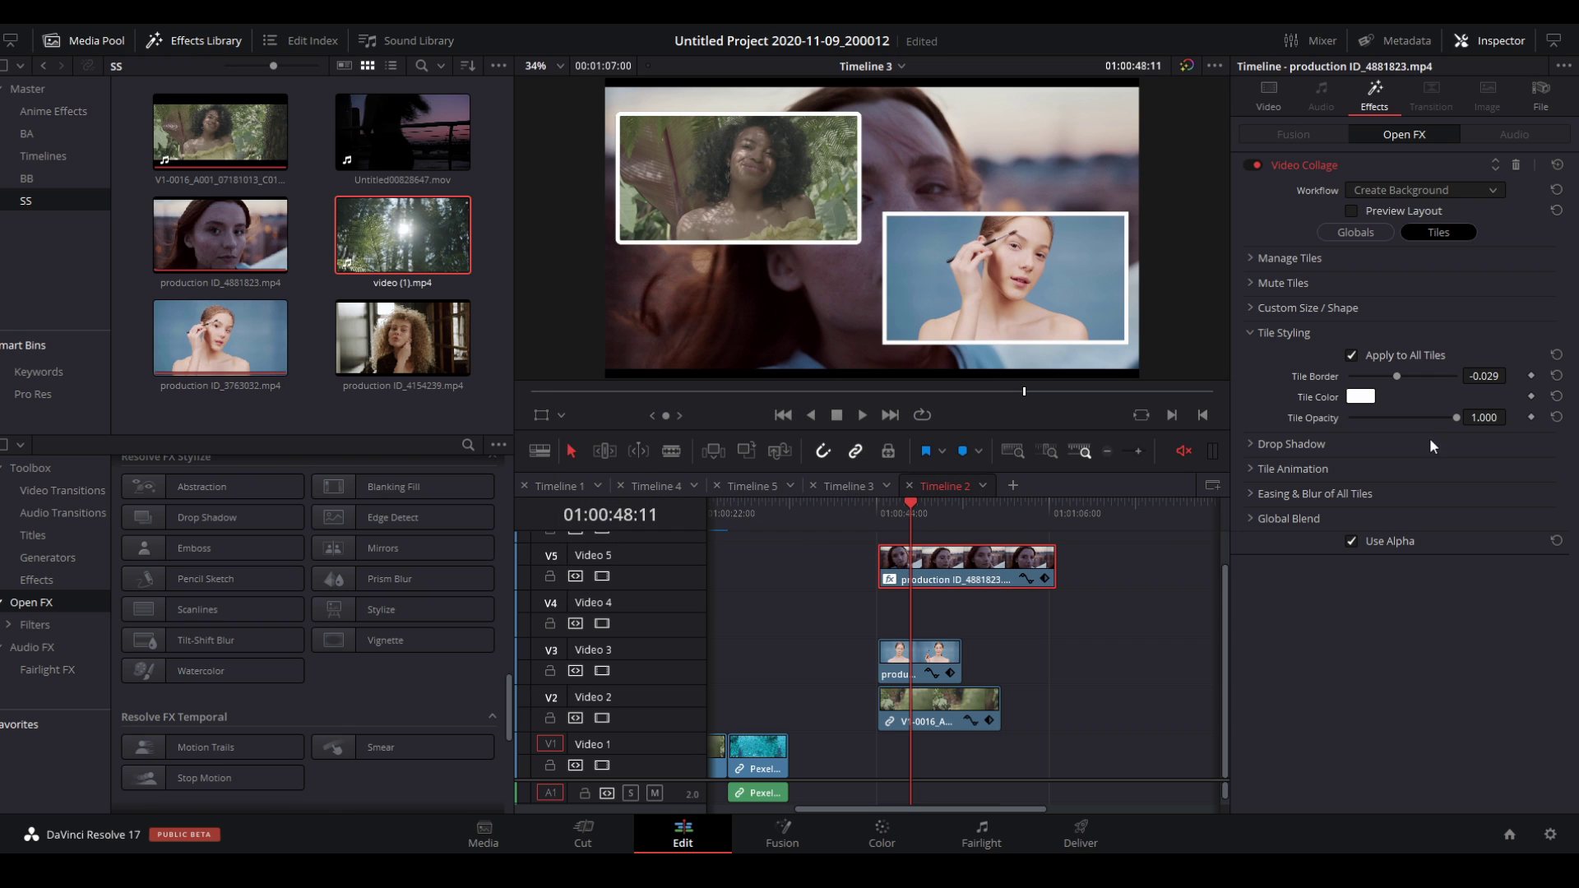
drag(1457, 418, 1349, 419)
click(1554, 418)
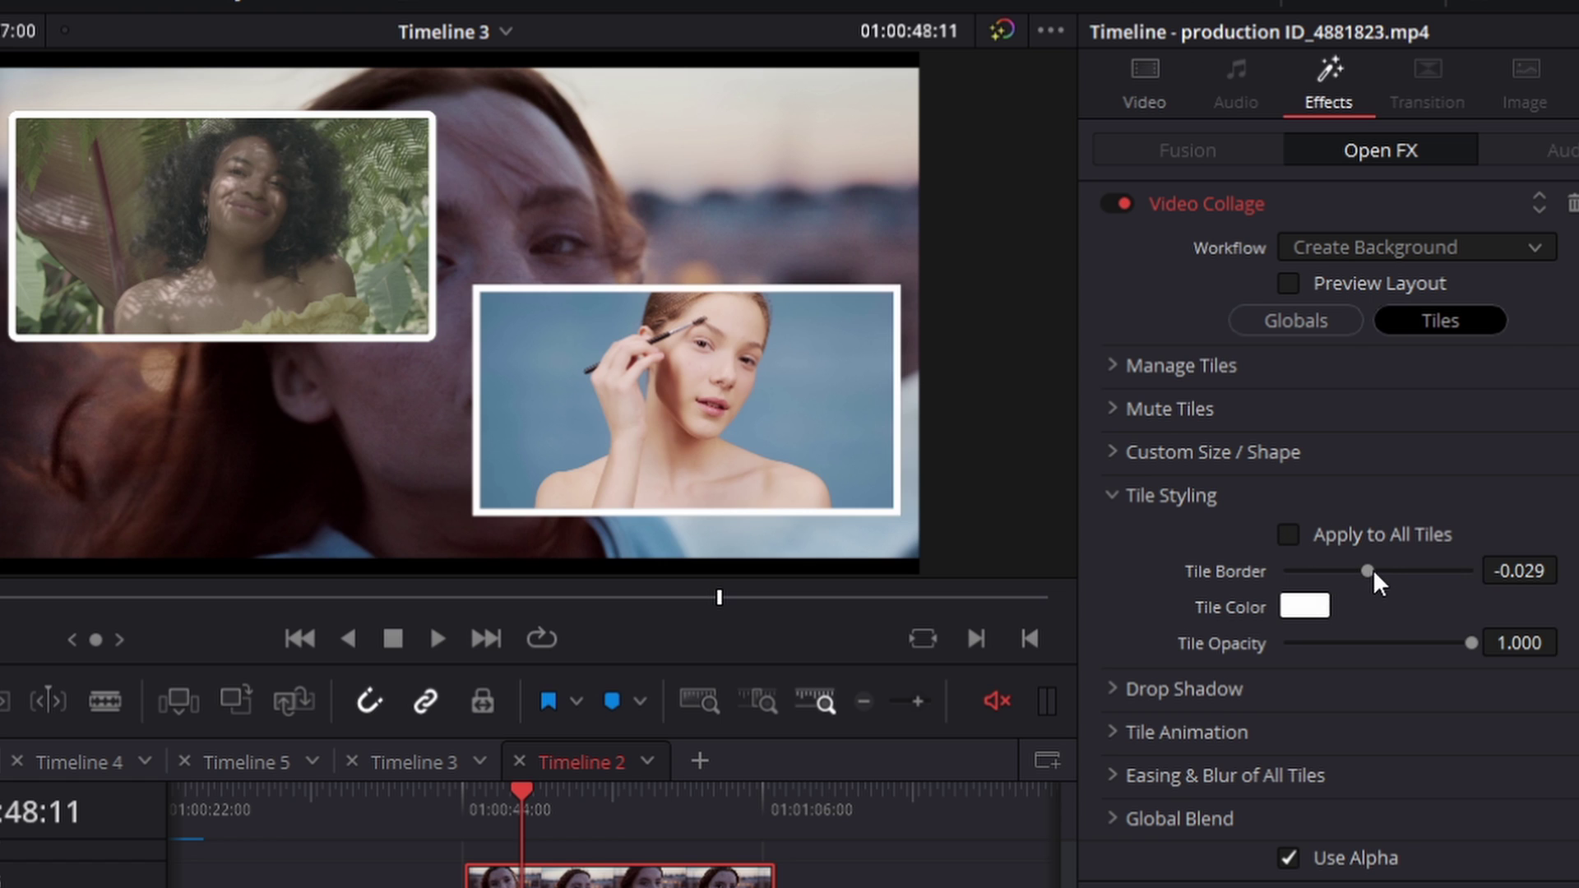
Style Tile 1 individually with a Tile Border of 0.037 and a red tile color
mouse_move(1374, 569)
mouse_down()
mouse_move(1390, 570)
mouse_move(1343, 560)
mouse_move(1417, 567)
mouse_move(1391, 569)
mouse_up()
click(1315, 608)
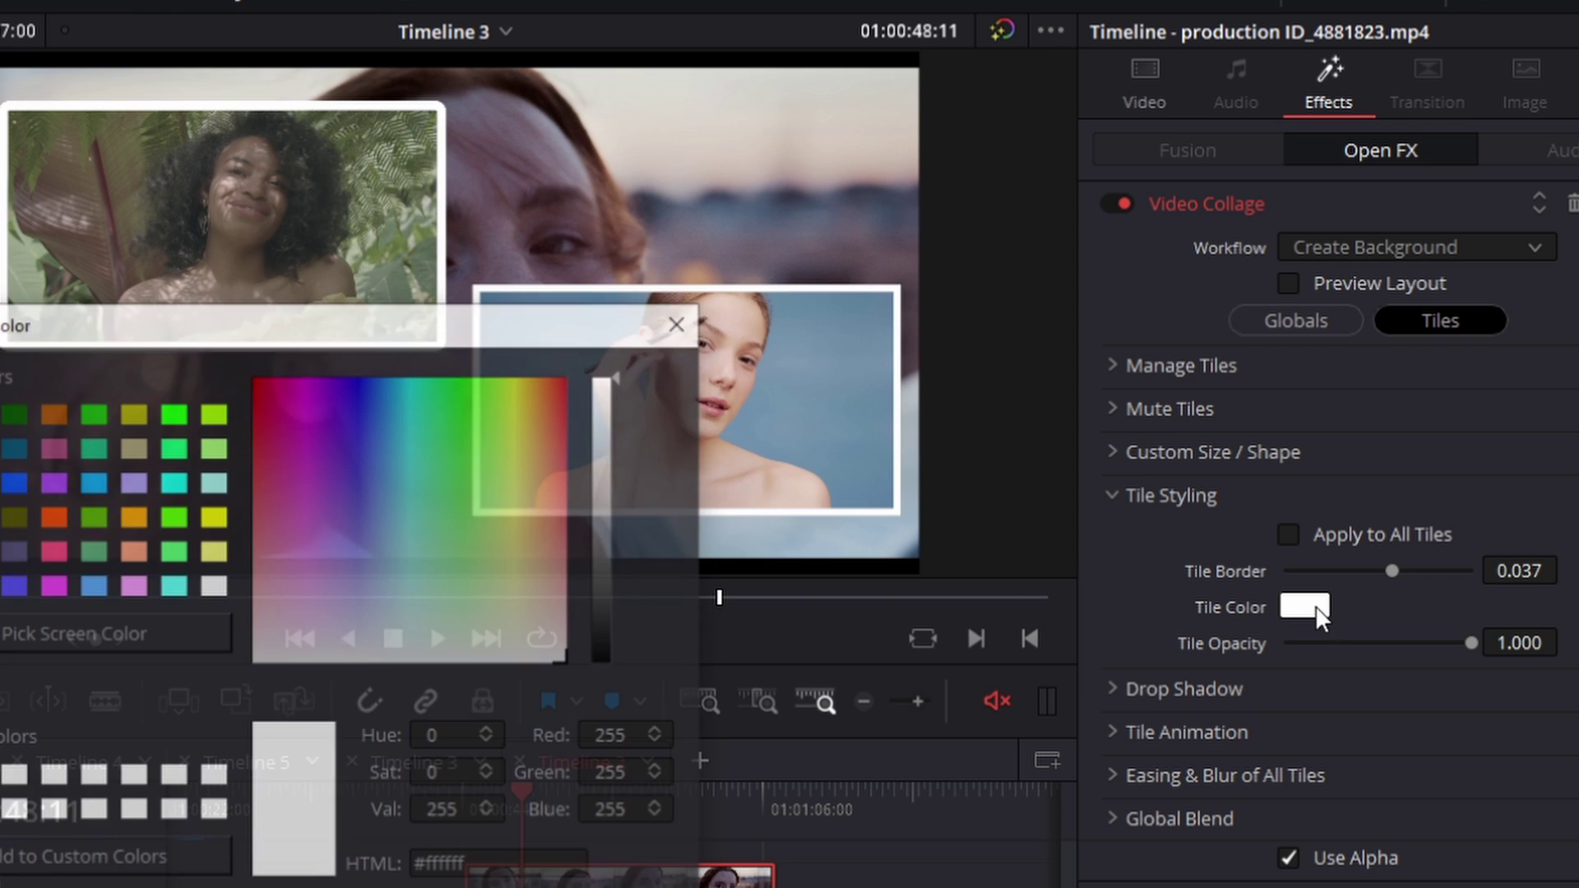
drag(470, 596, 600, 329)
click(677, 884)
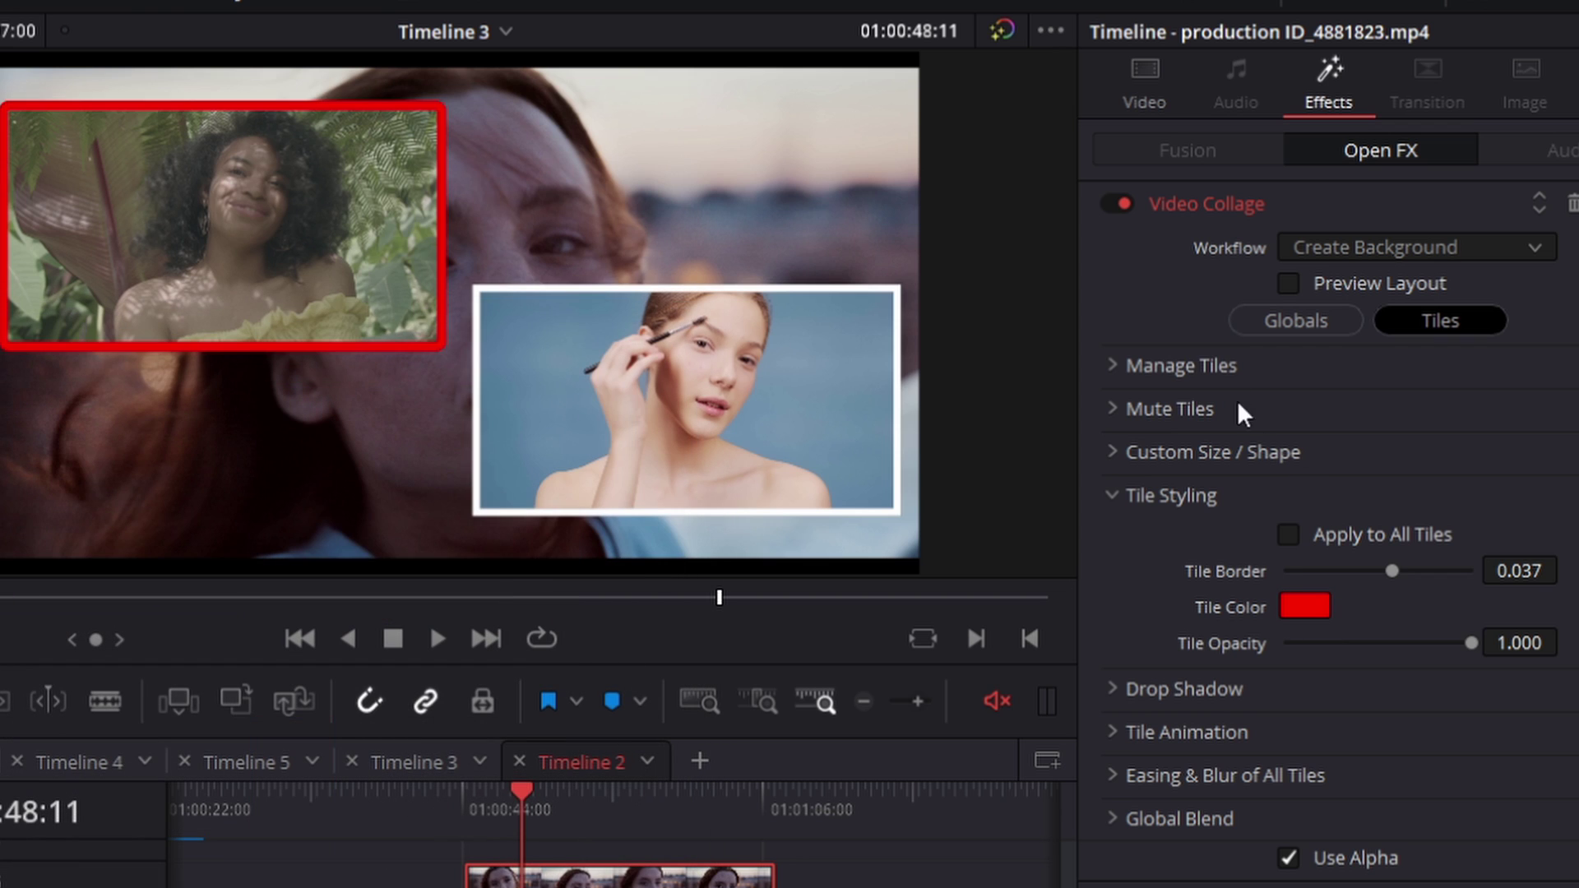
Change Tile 2's color to purple (#9720ff), and restore Apply to All Tiles for the tile styling
click(1227, 363)
click(1352, 406)
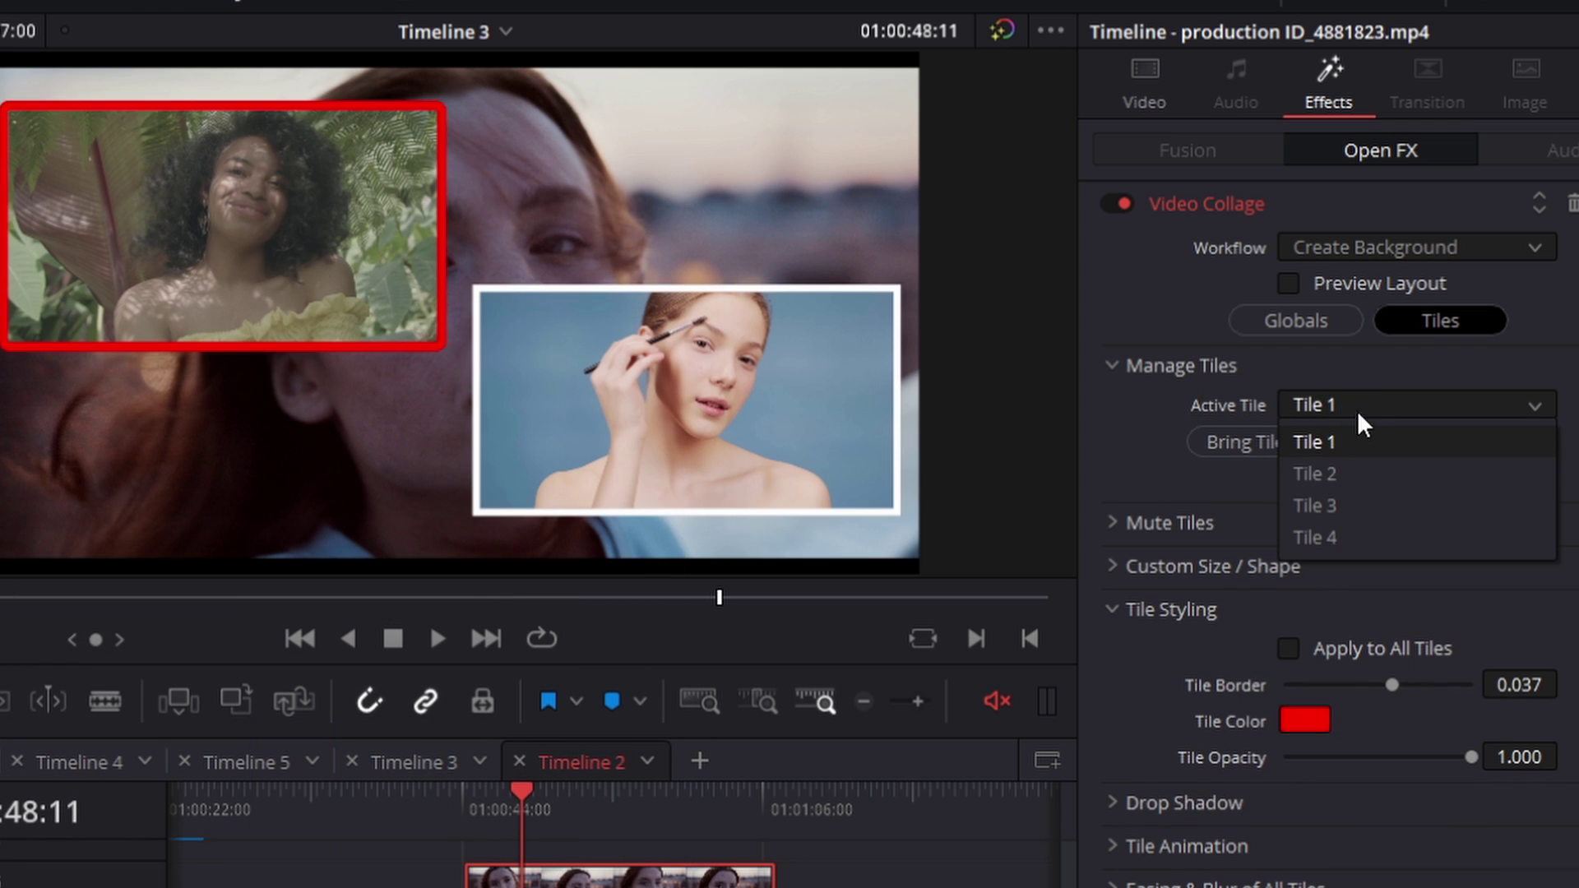
click(1363, 466)
click(1306, 721)
click(485, 449)
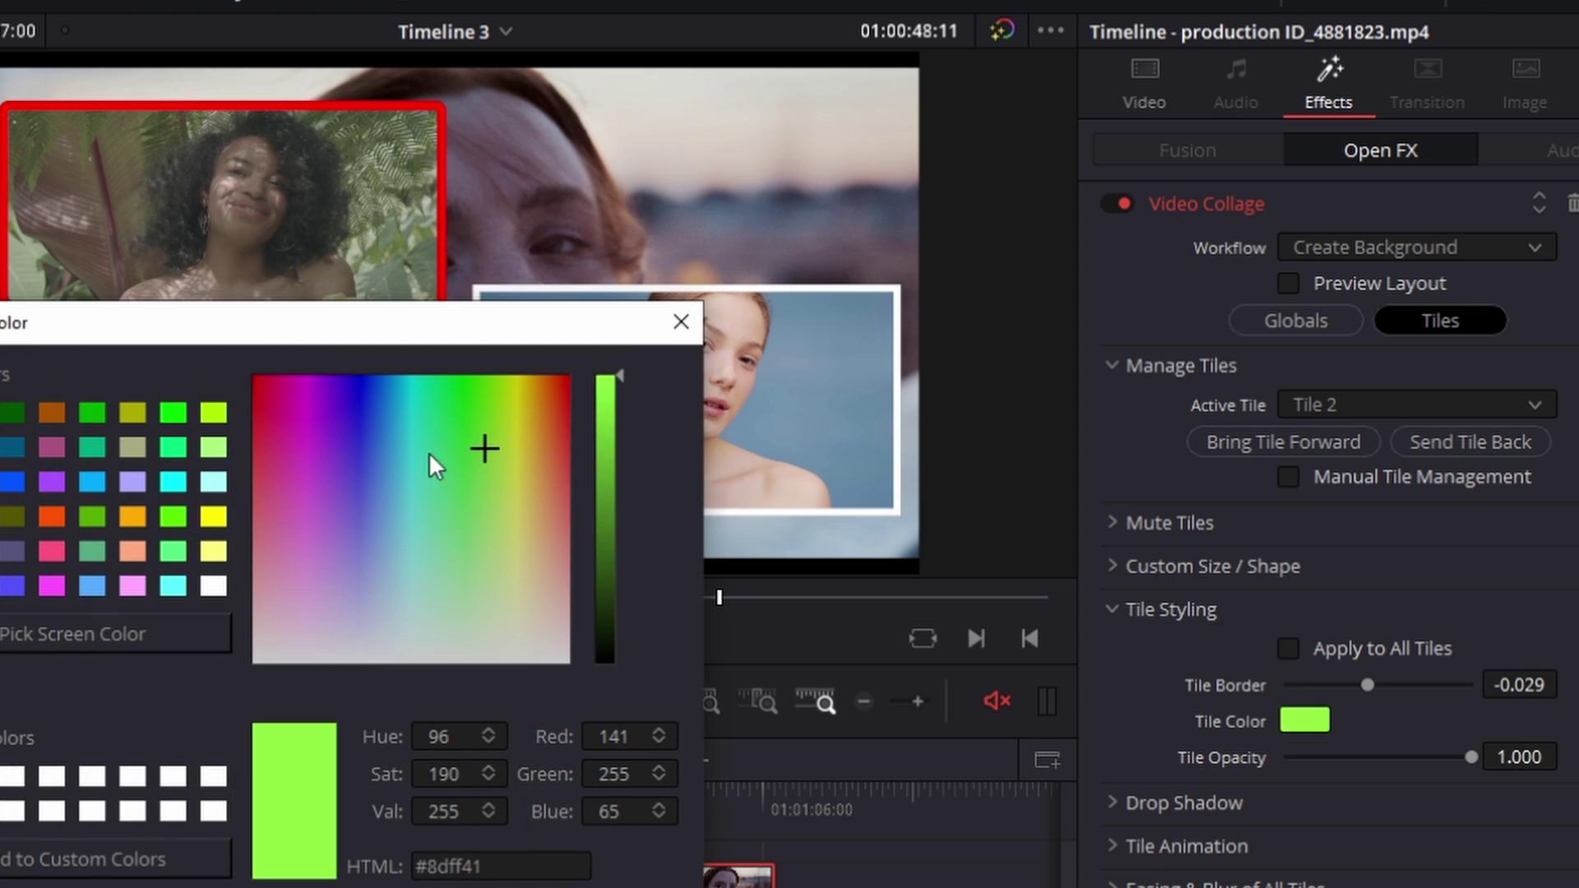
click(331, 411)
drag(476, 317, 211, 346)
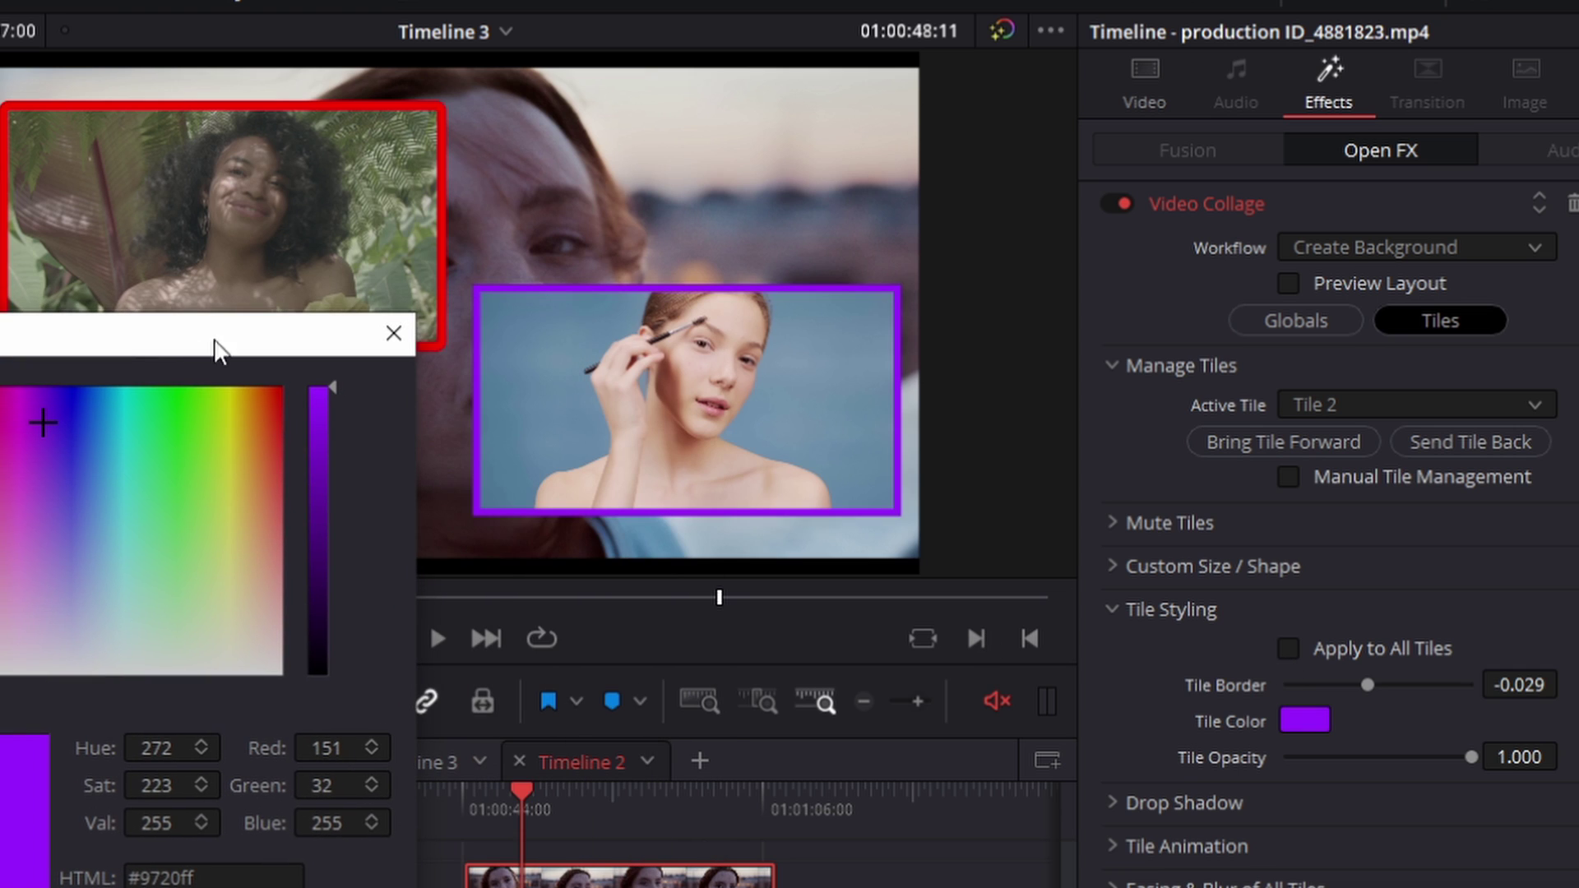
click(398, 331)
click(1288, 648)
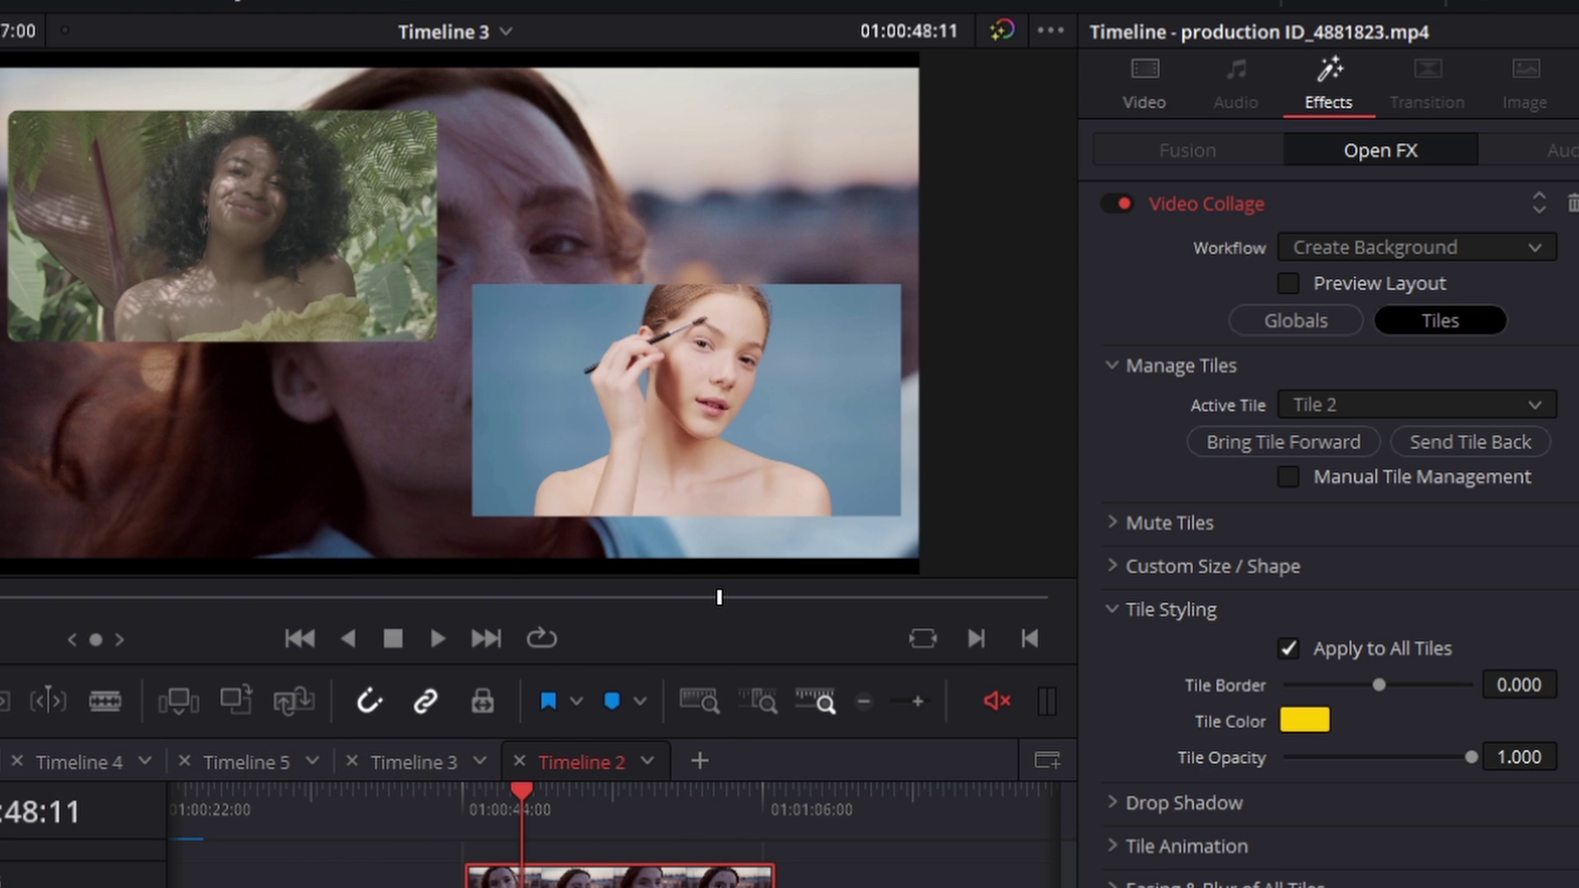
Add a drop shadow to all tiles with Strength 0.589 and Drop Distance 0.008
click(1134, 610)
click(1139, 653)
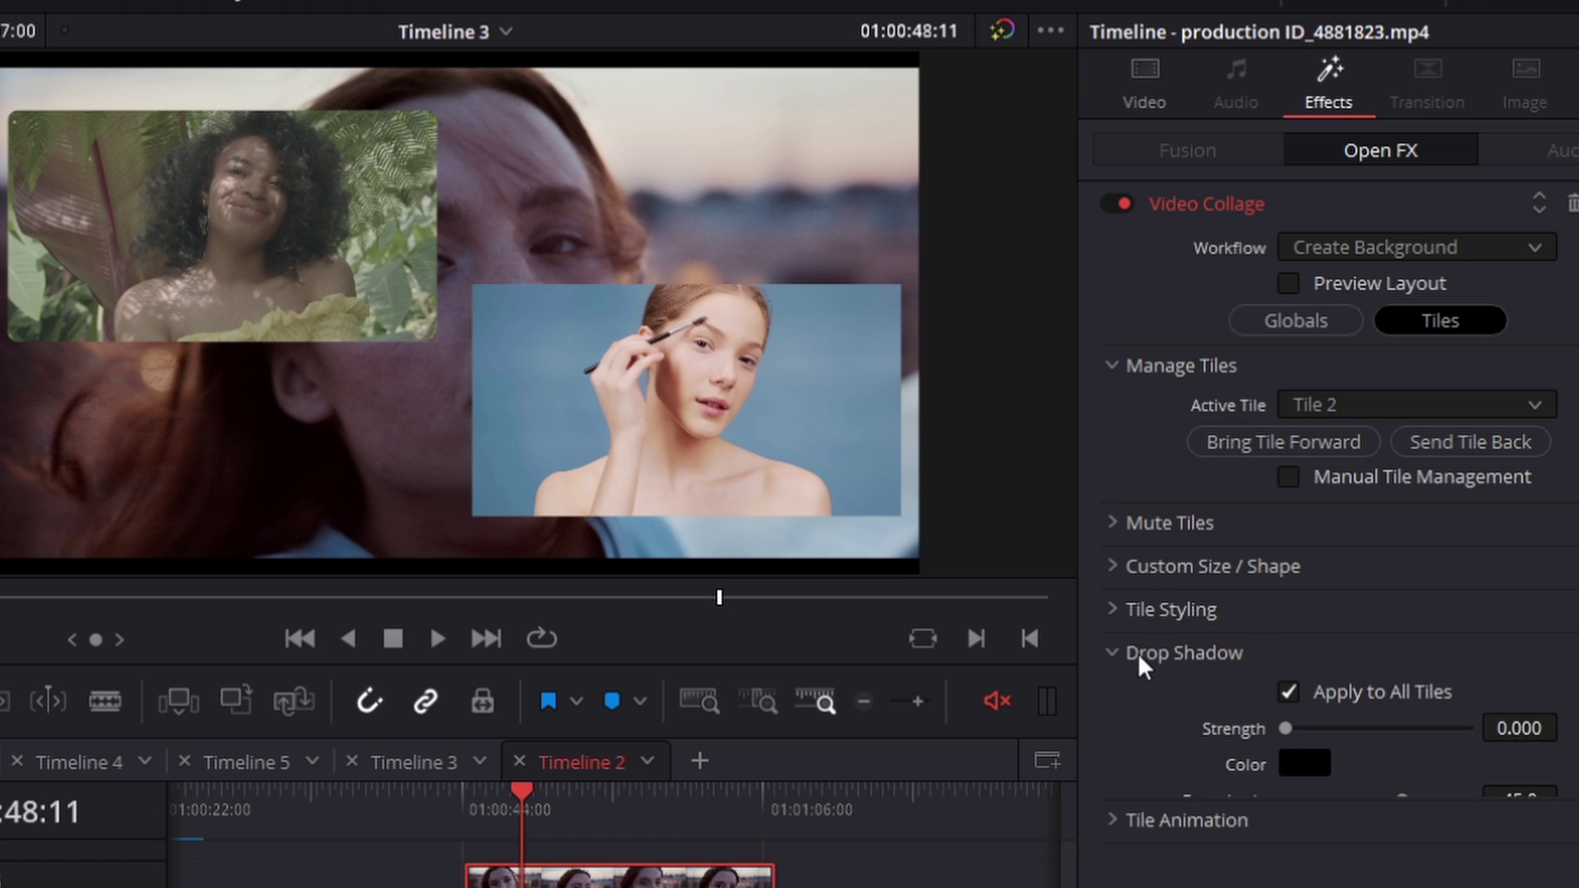
drag(1286, 728, 1396, 729)
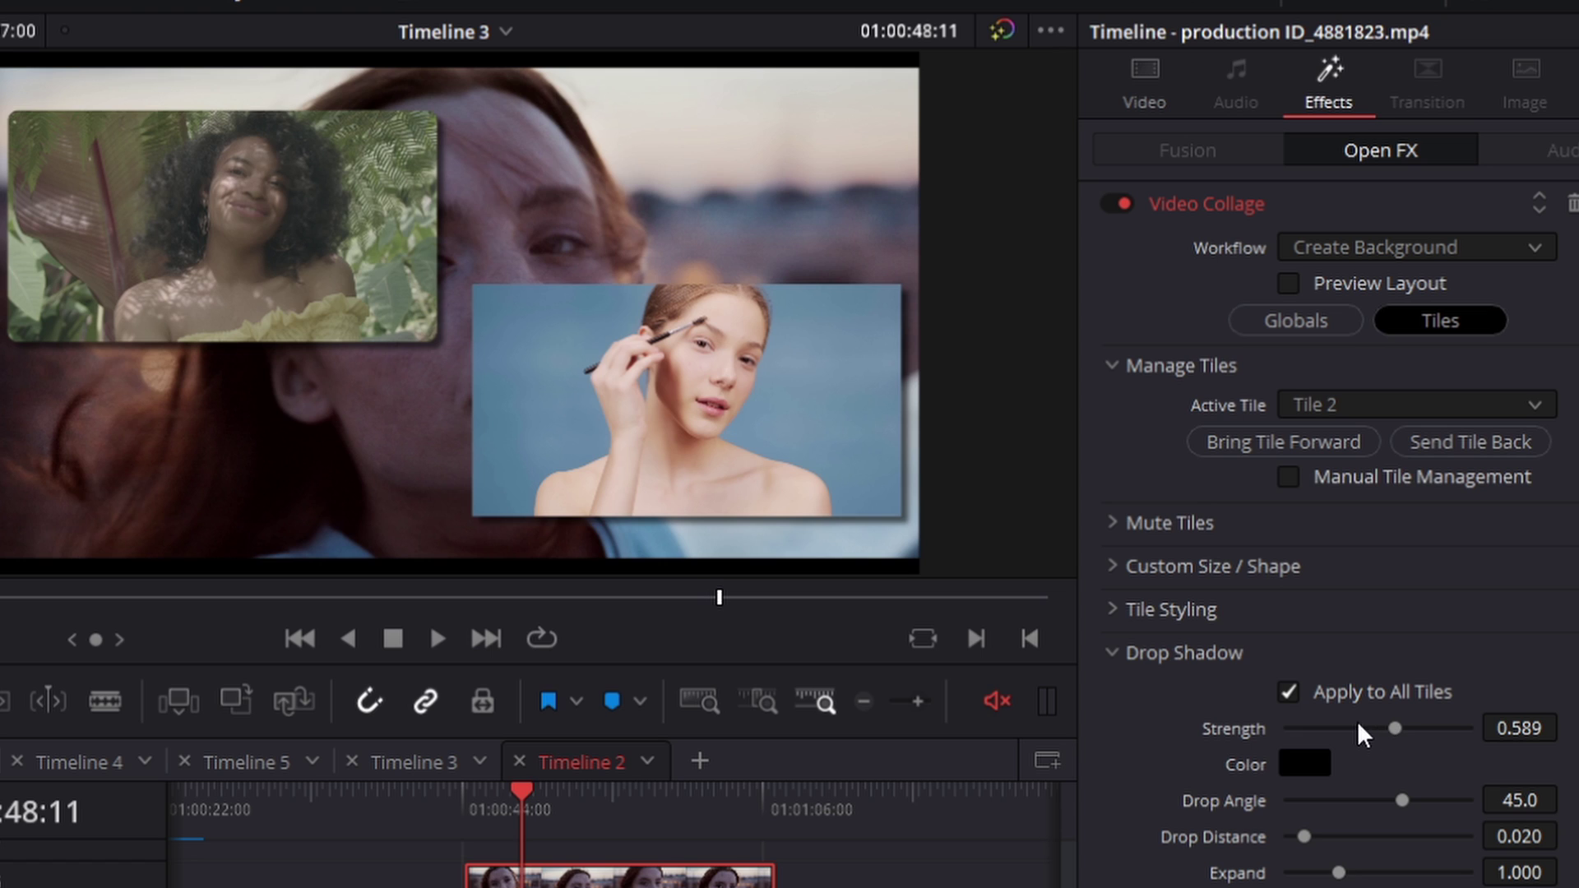
mouse_move(1308, 835)
mouse_down()
mouse_move(1340, 839)
mouse_move(1293, 837)
mouse_up()
Set the drop shadow Strength to 0.078 for Tile 2 individually, and restore Apply to All Tiles for the shadow
click(1320, 696)
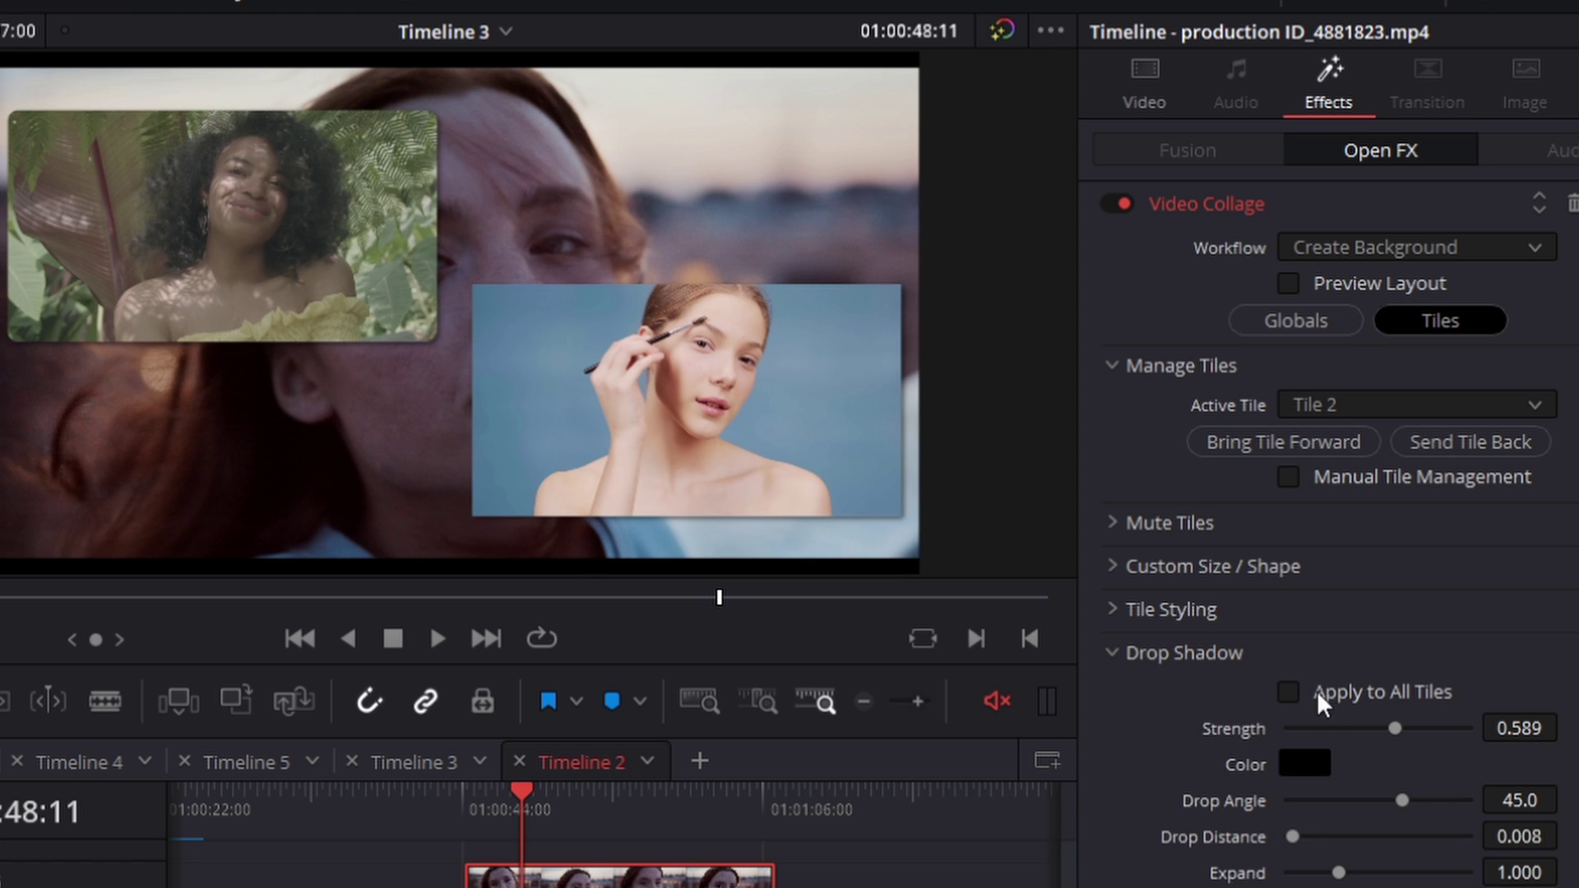
drag(1393, 729, 1298, 729)
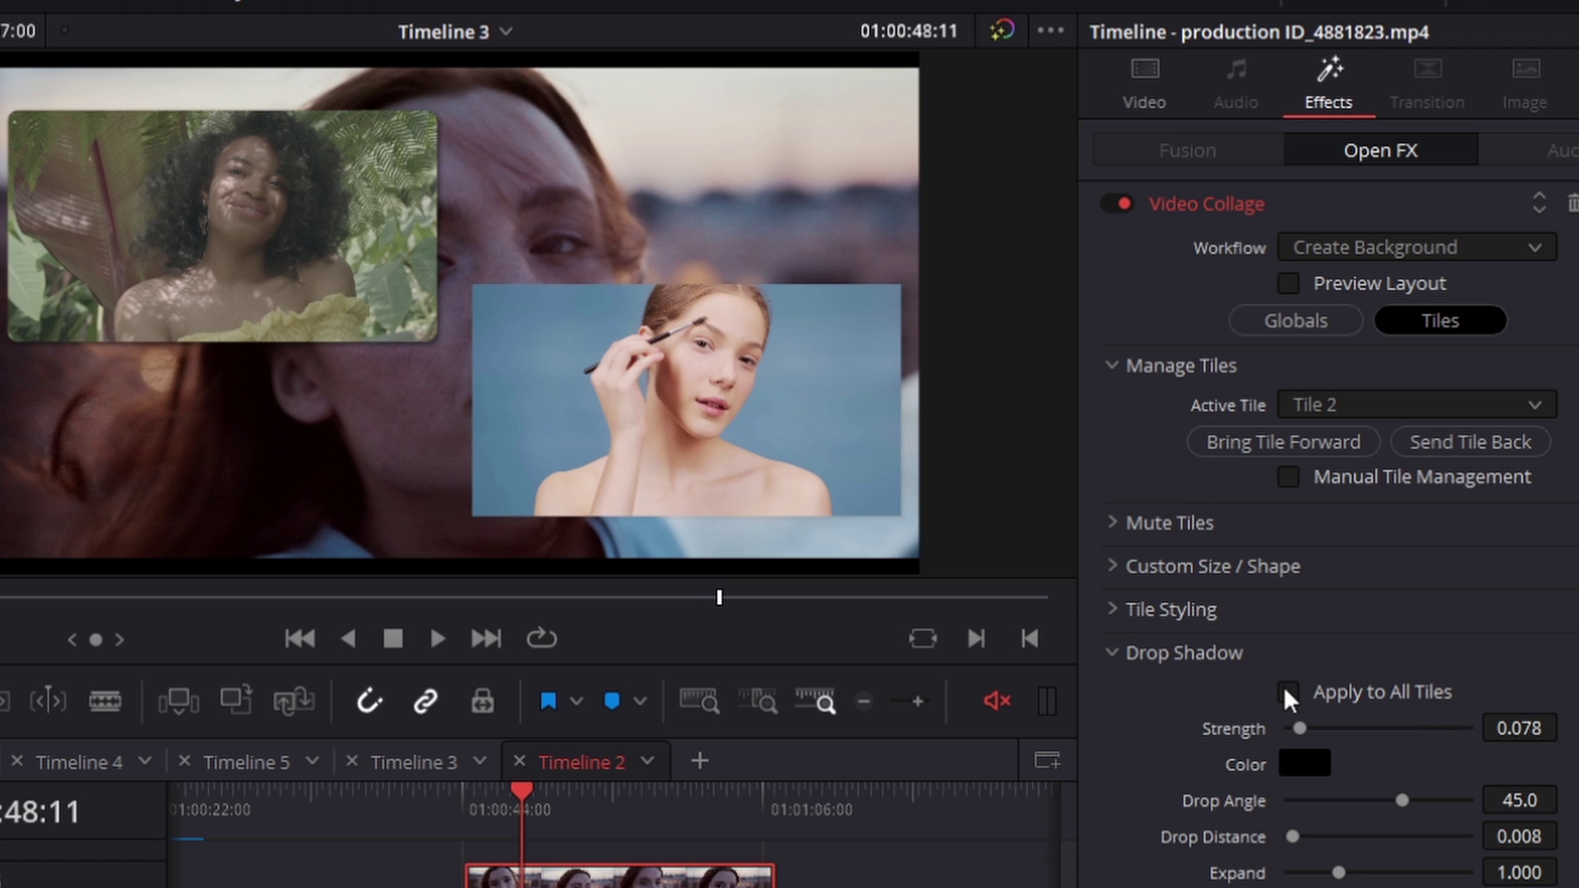
click(1288, 695)
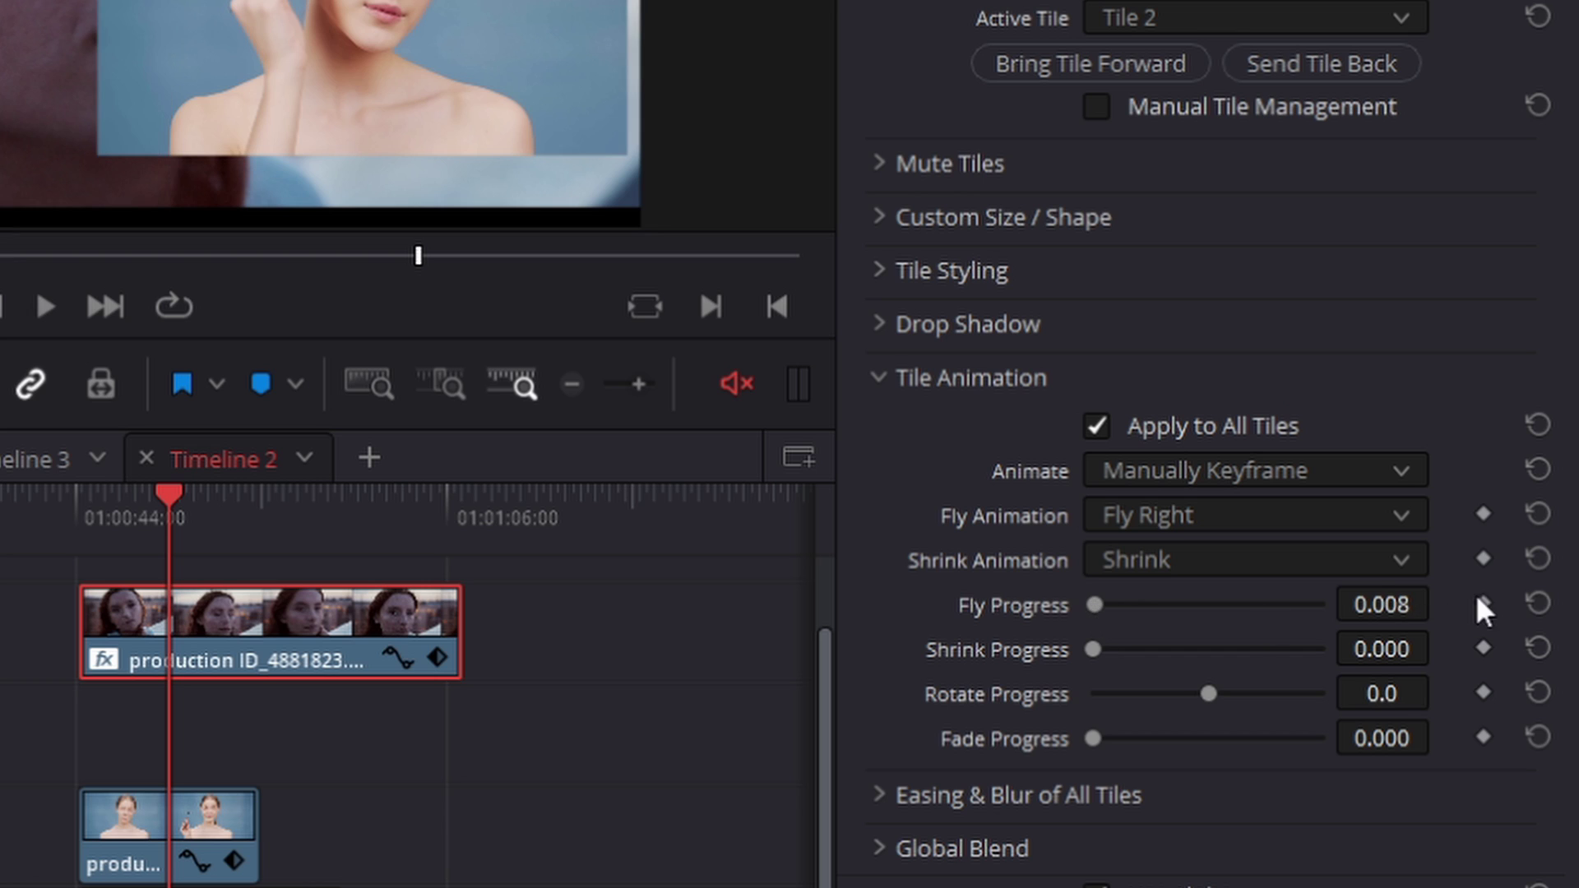
Reset Fly Progress after trying it, and set the tile animation to Intro Only and preview it from the clip's start
drag(1102, 611, 1134, 611)
click(1536, 604)
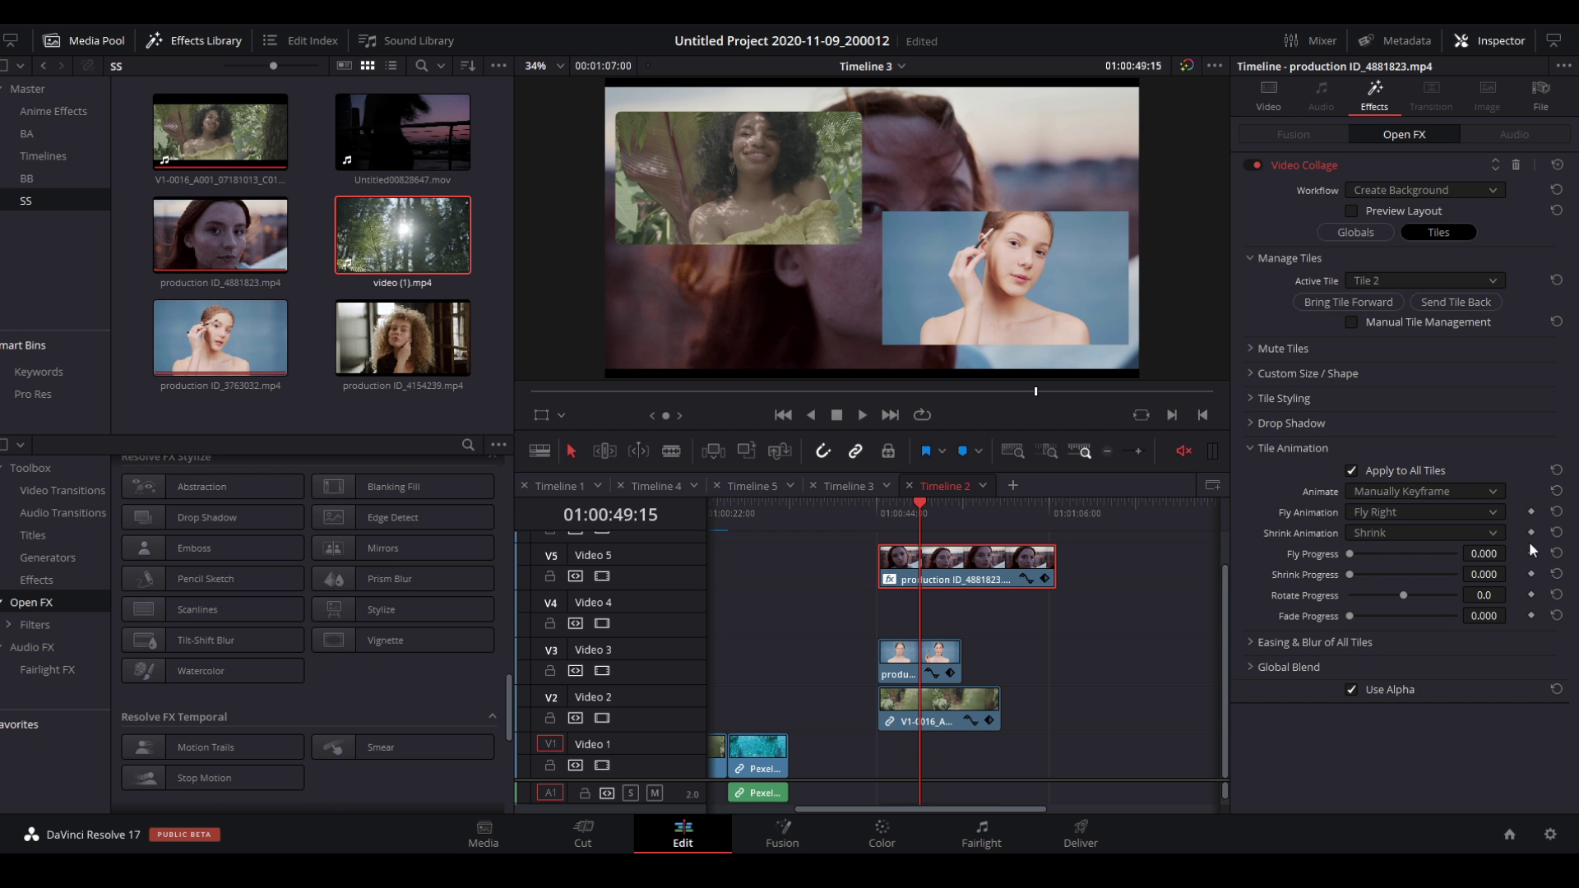
click(1439, 492)
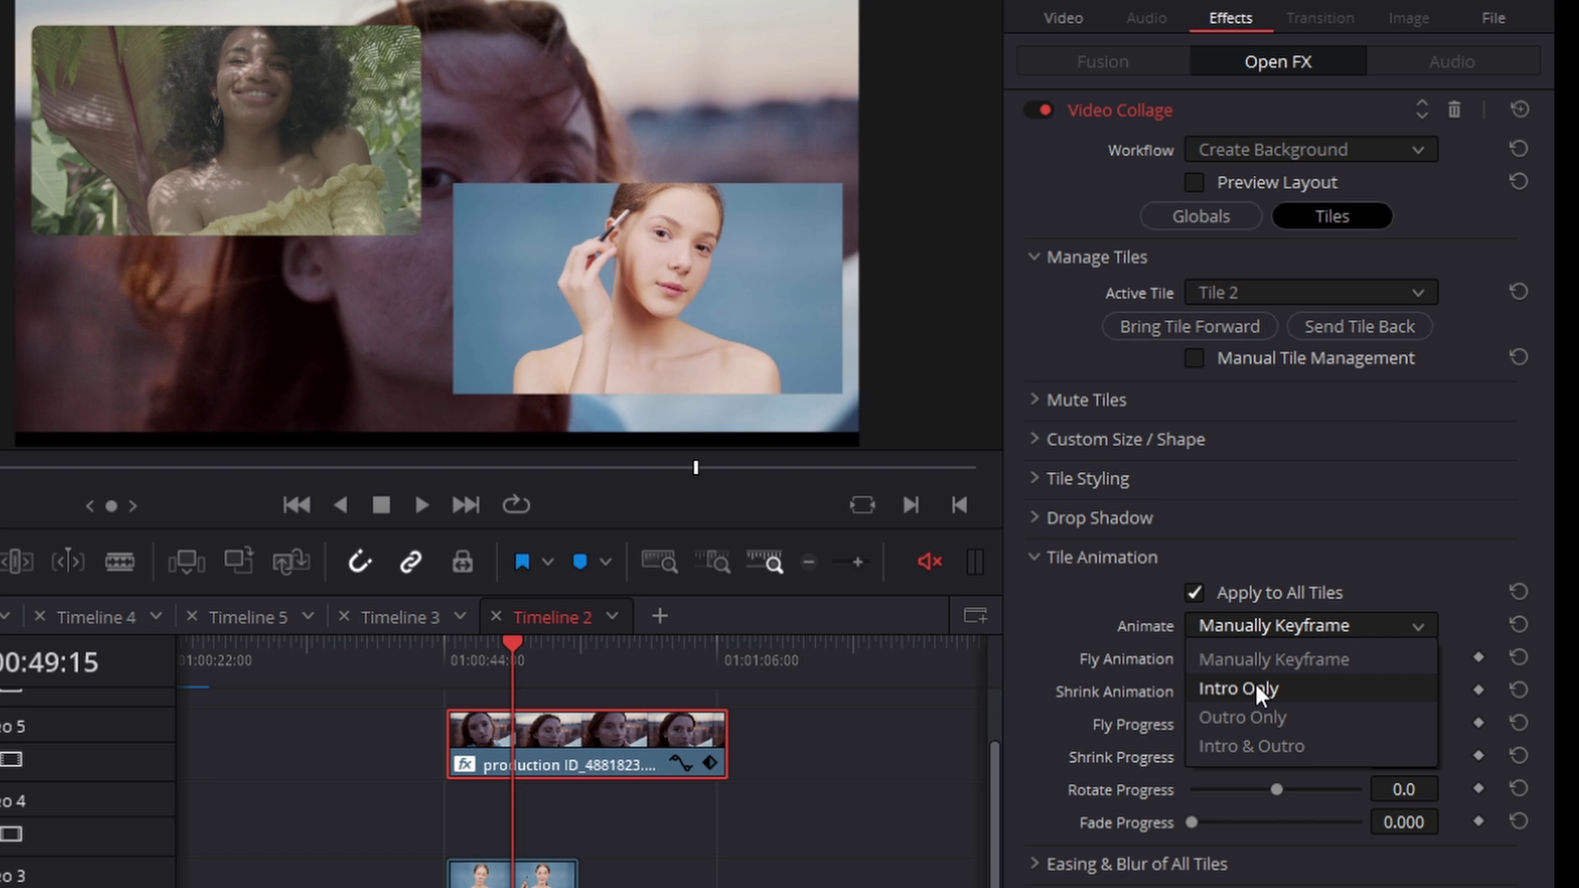
click(1255, 683)
click(451, 665)
key(space)
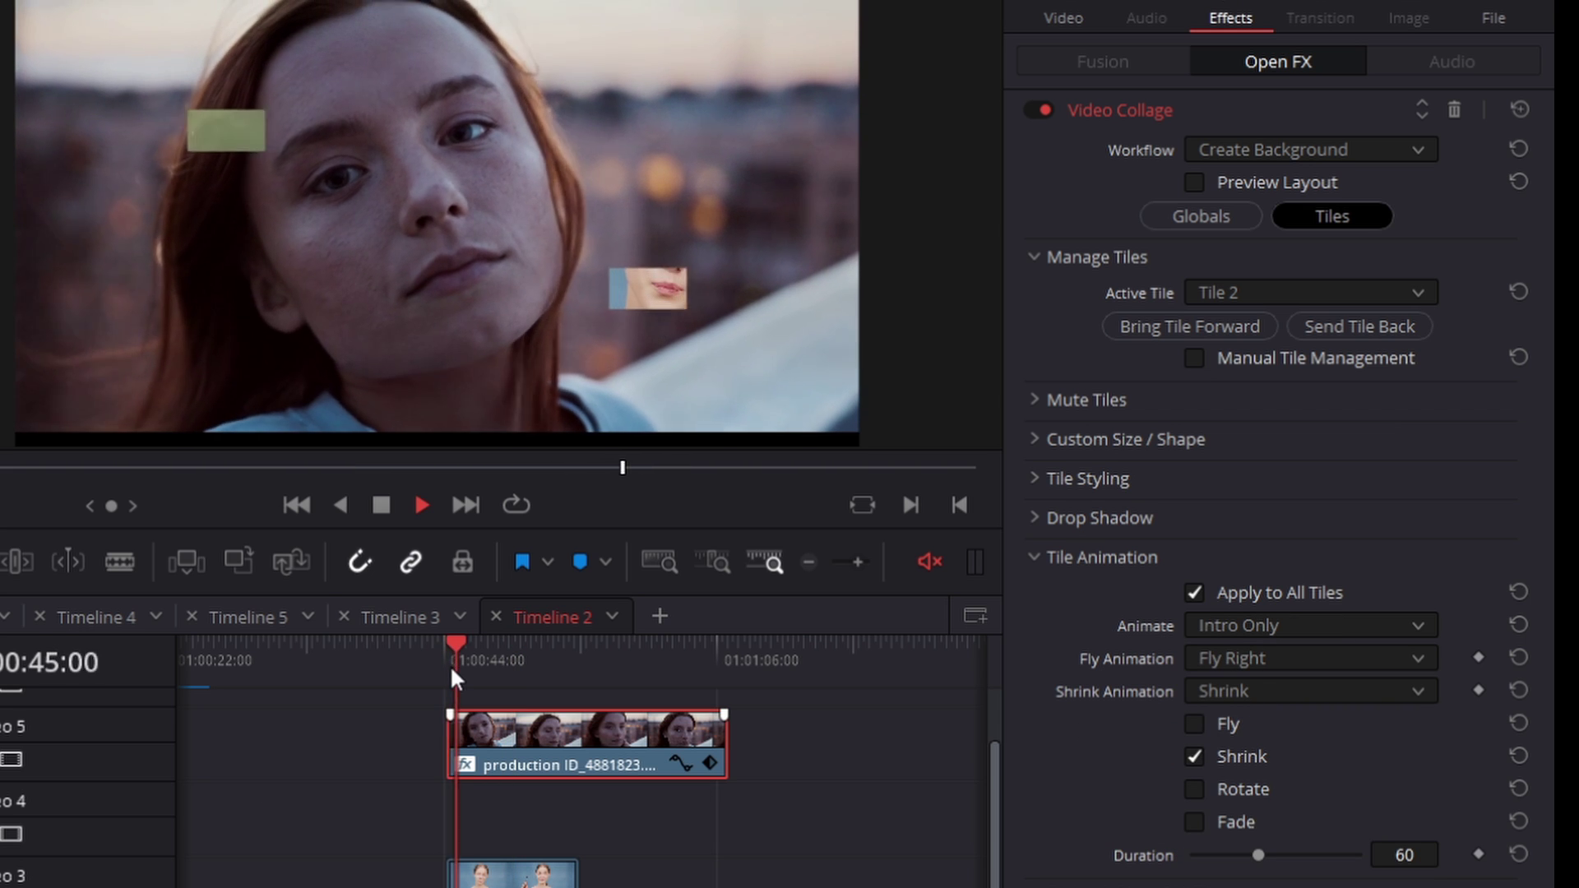
key(space)
Set the tile animation to Outro Only, and preview the outro with the collage clip shortened to match the tile clips
click(1259, 625)
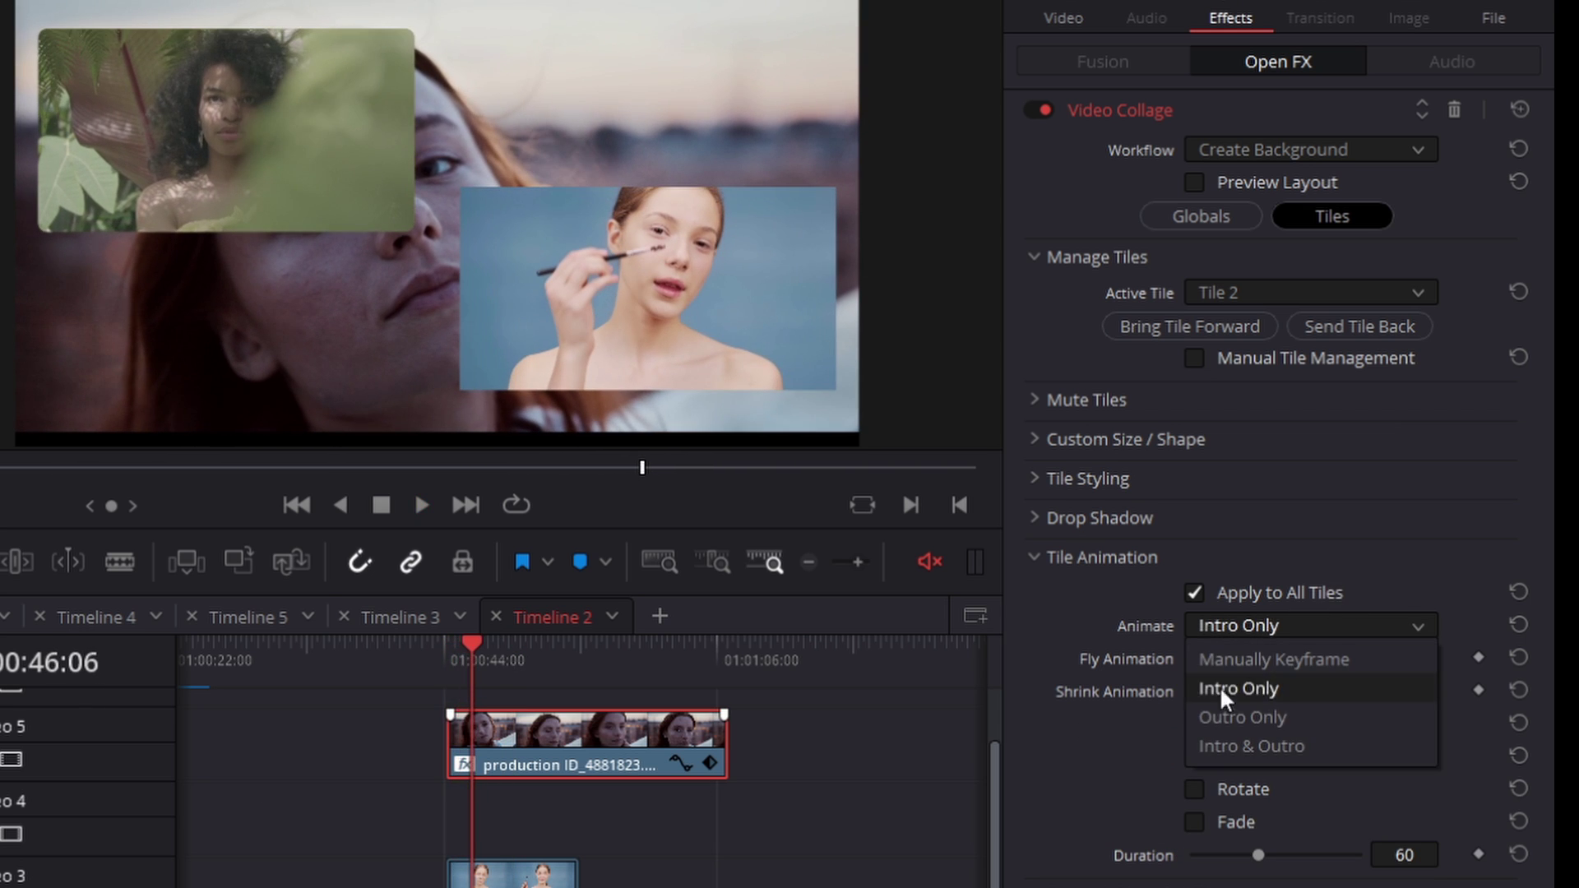
click(1234, 714)
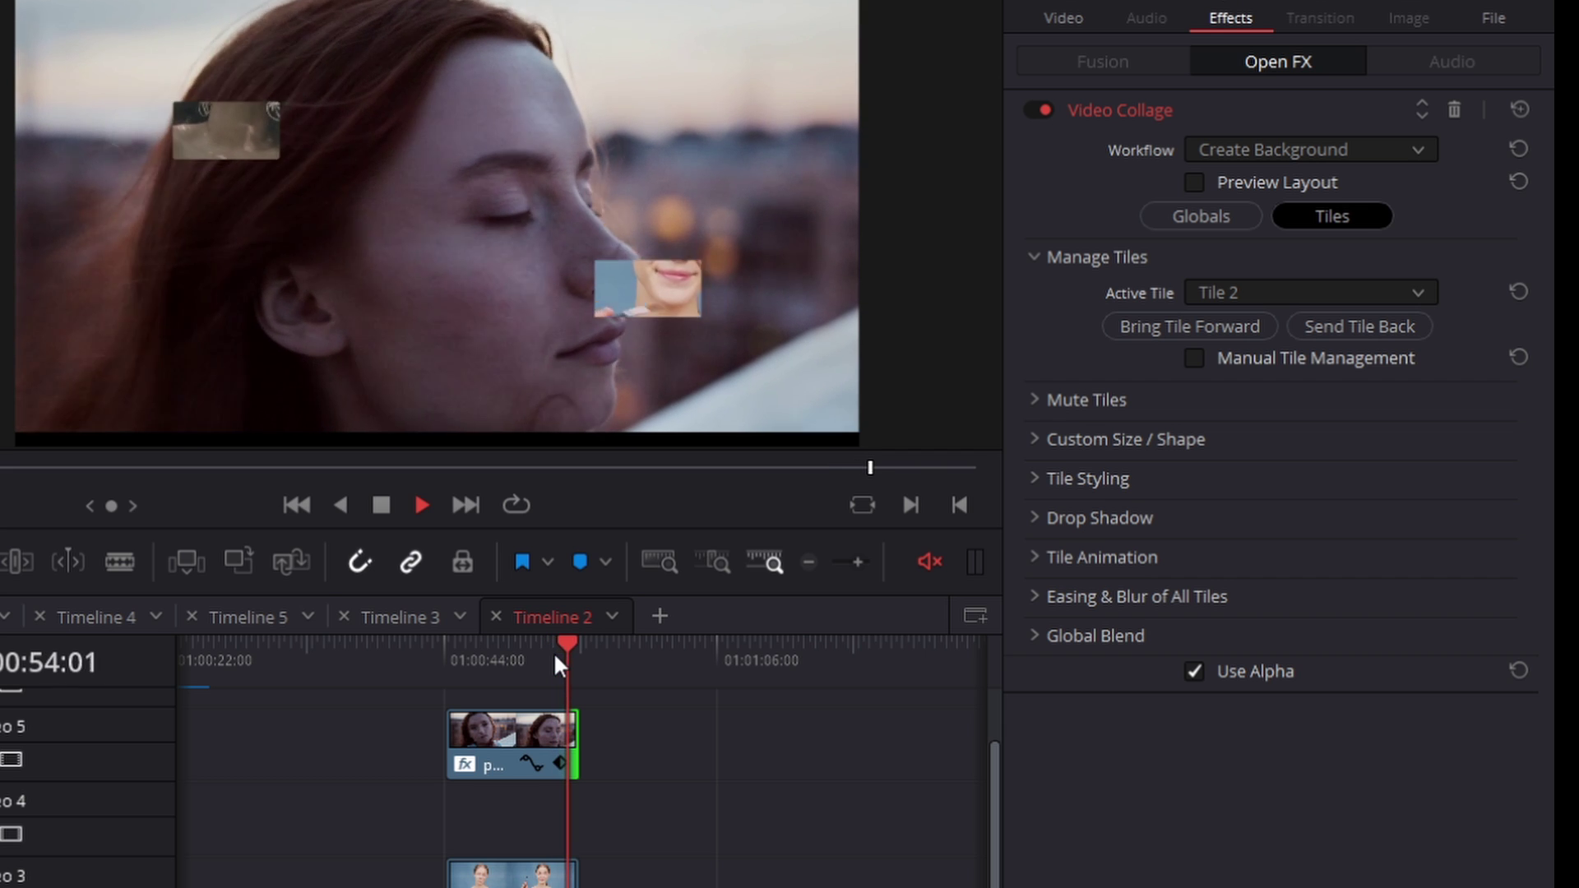
click(443, 658)
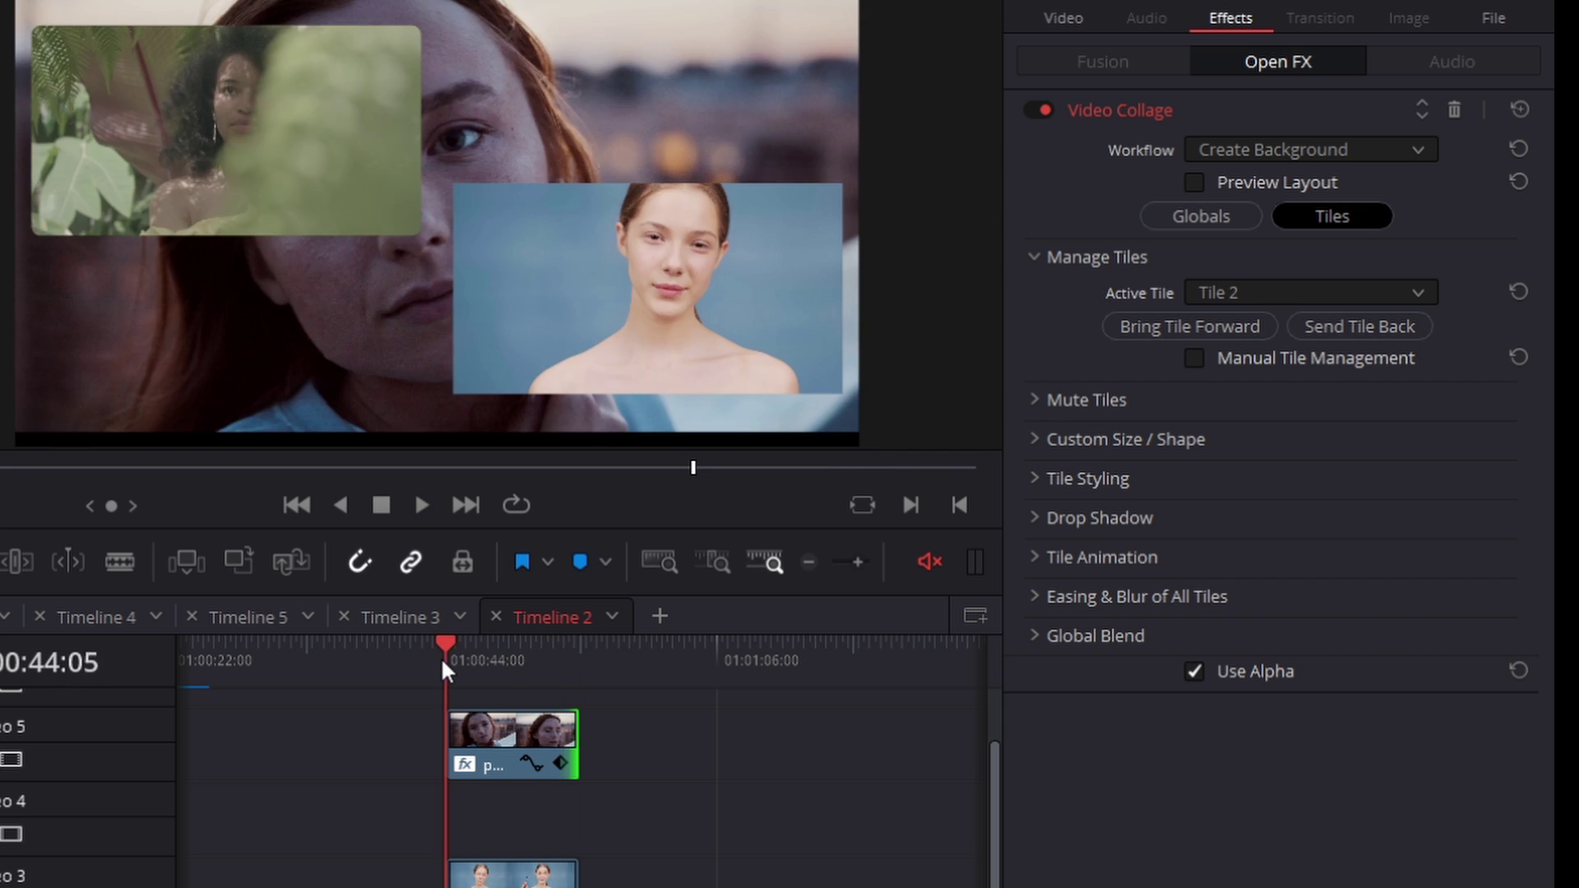
Set the collage clip's tile animation to Intro & Outro and play the sequence from its start
click(479, 728)
click(1069, 555)
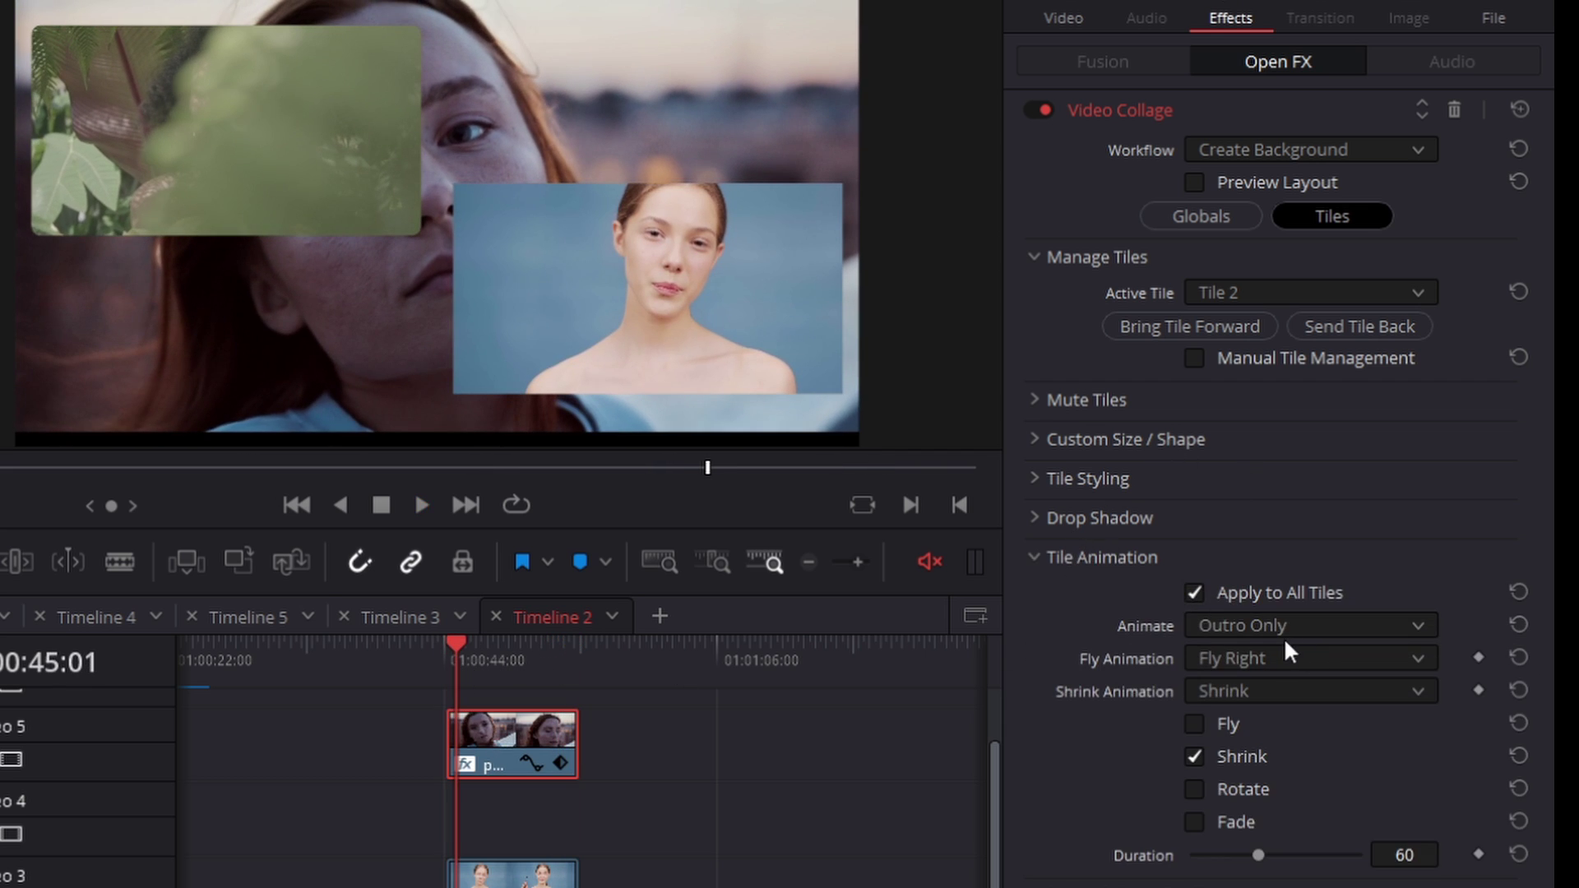
click(1249, 628)
click(1247, 747)
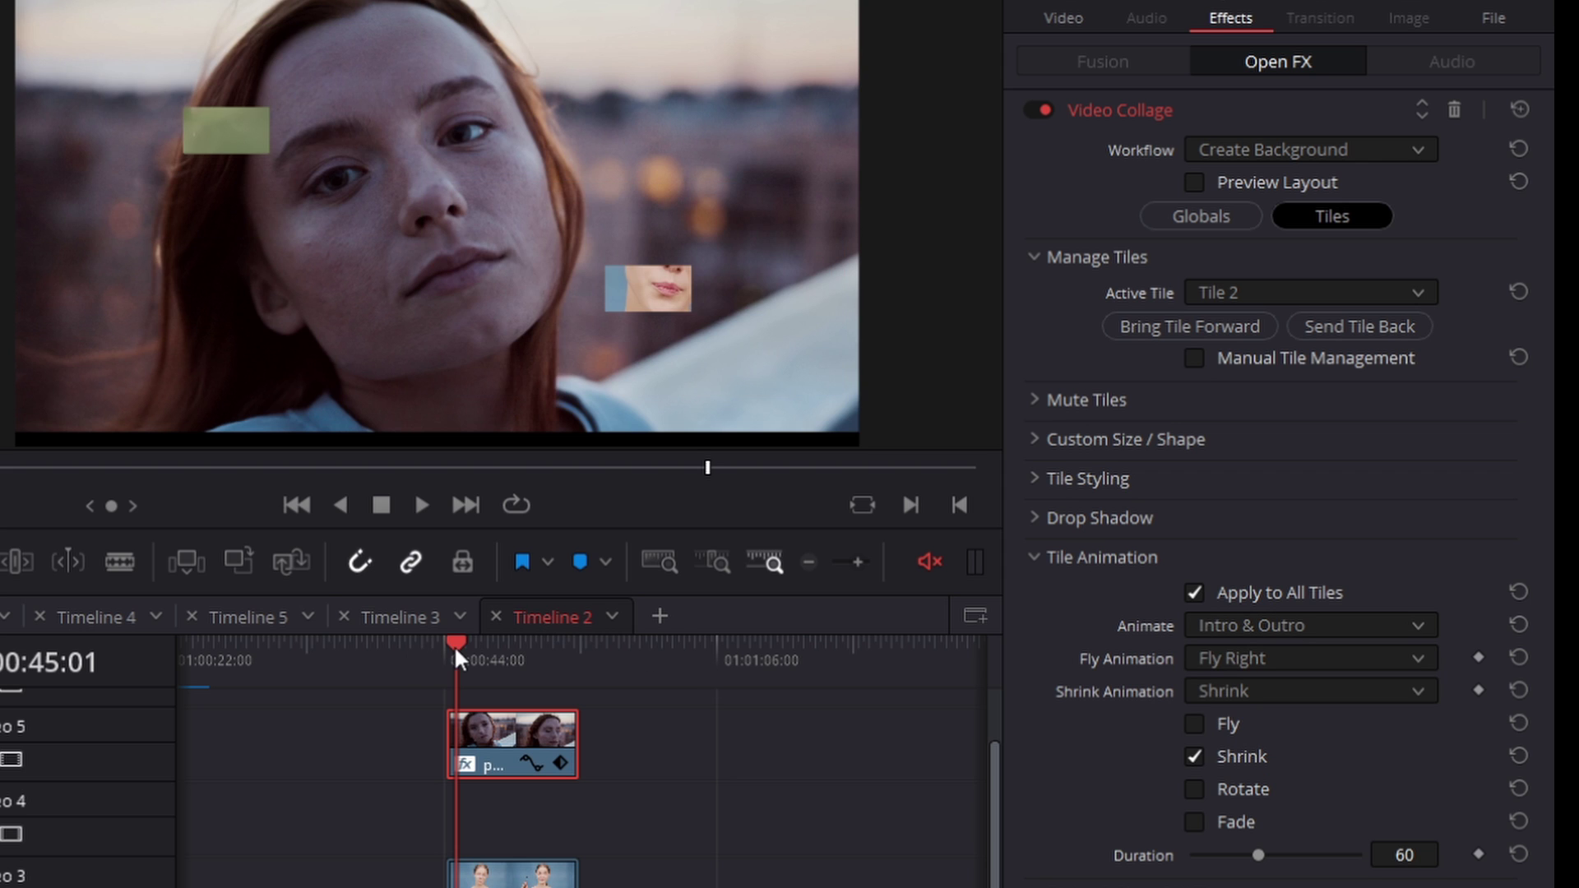
drag(454, 645, 443, 644)
key(space)
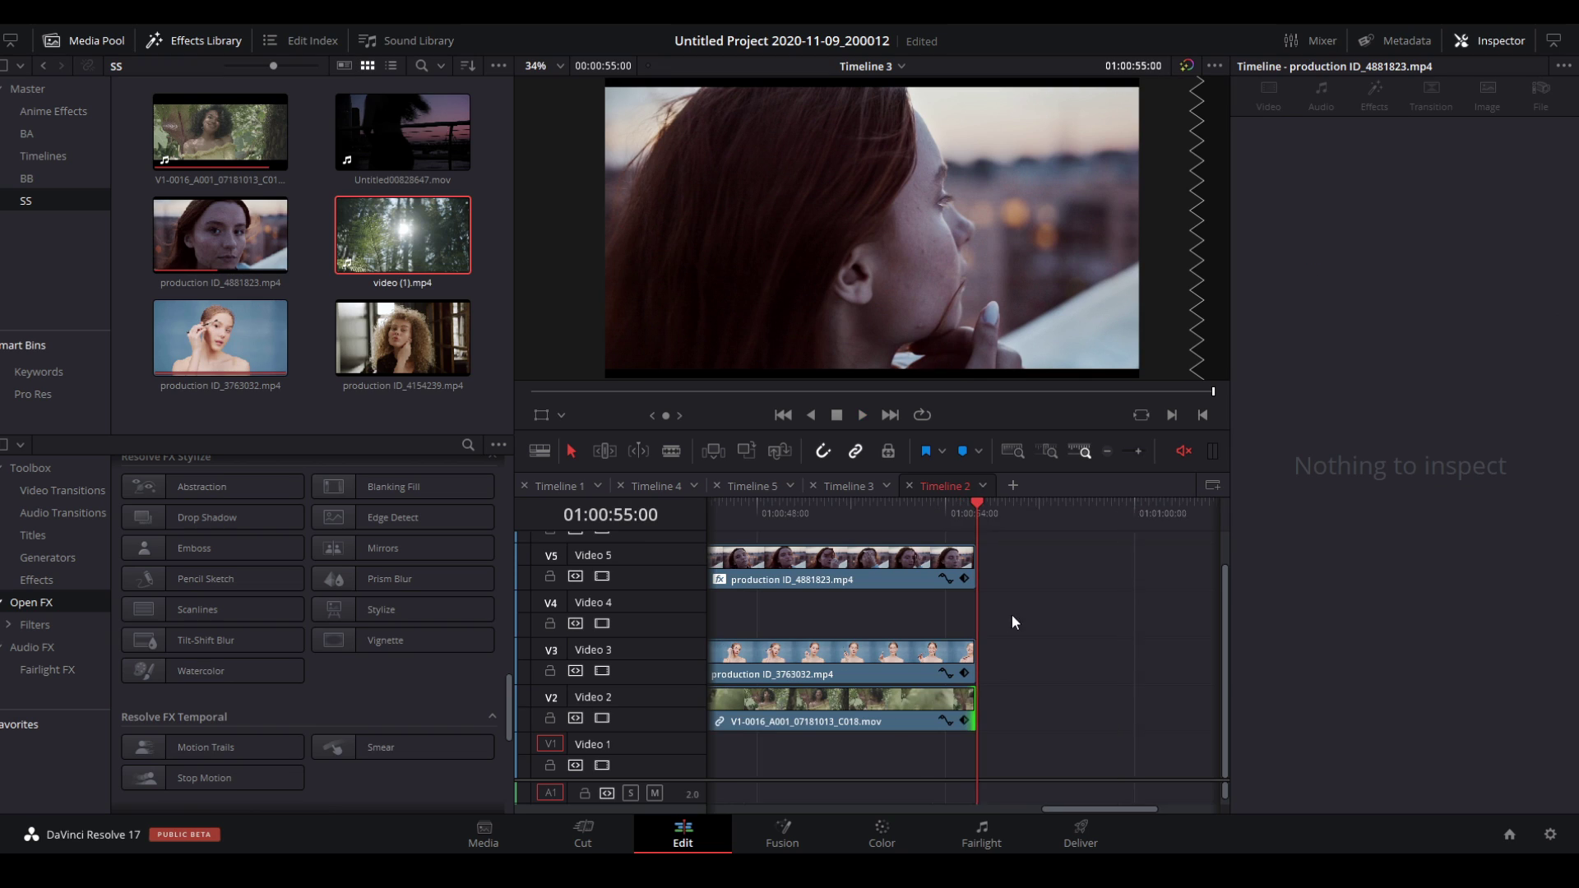
Extend the background clip on Video 5 past the end of the tile clips and split it at 01:00:55:00
drag(1013, 616, 1090, 605)
scroll(1087, 607, down, 3)
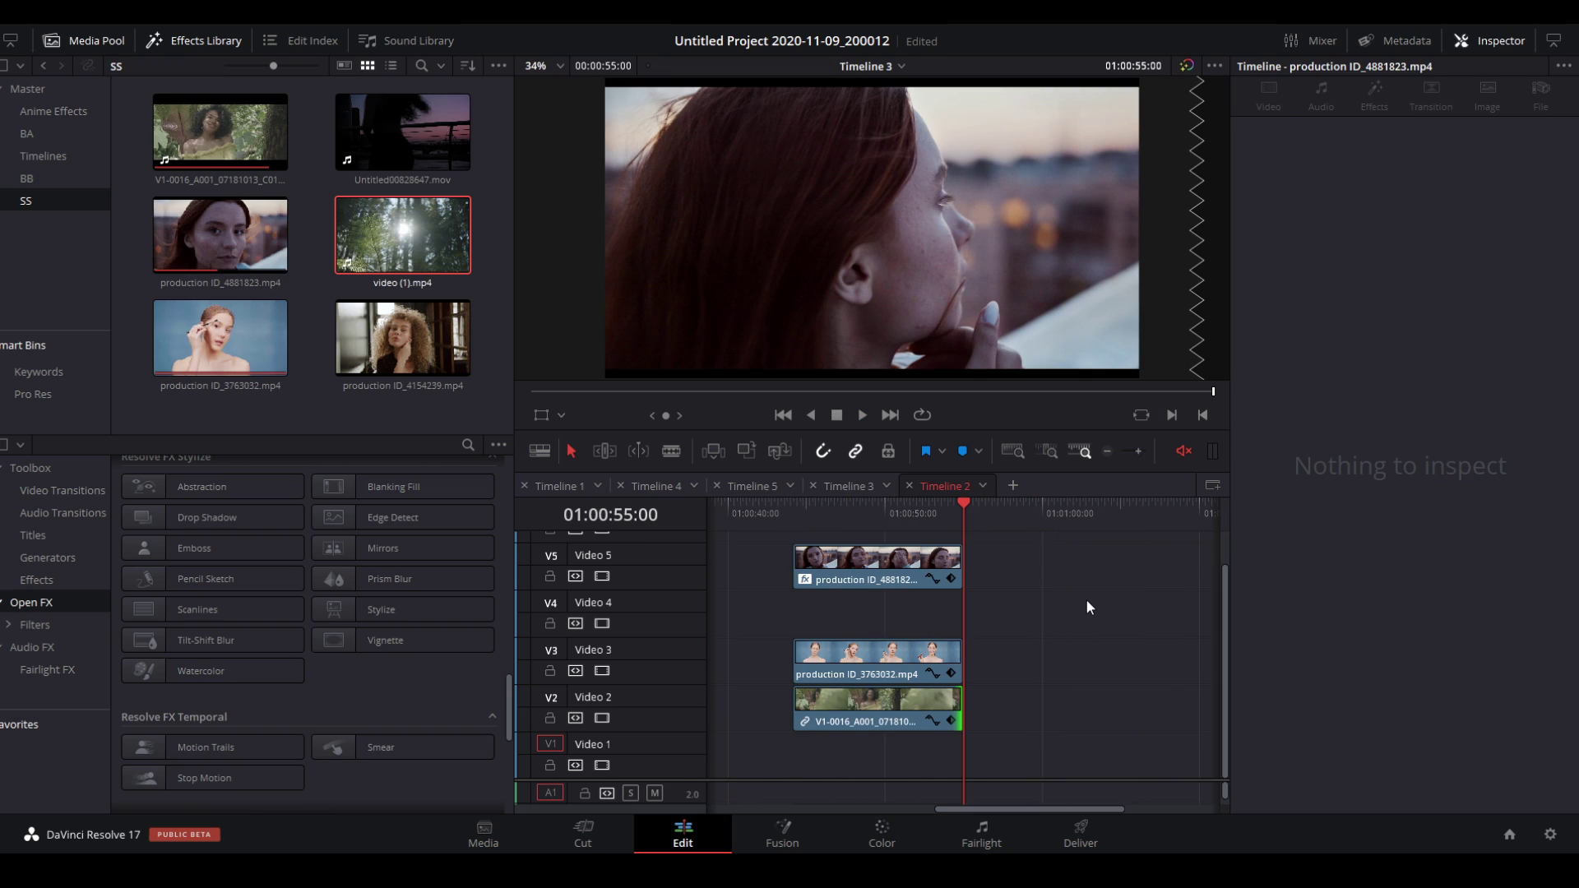
drag(965, 561, 991, 571)
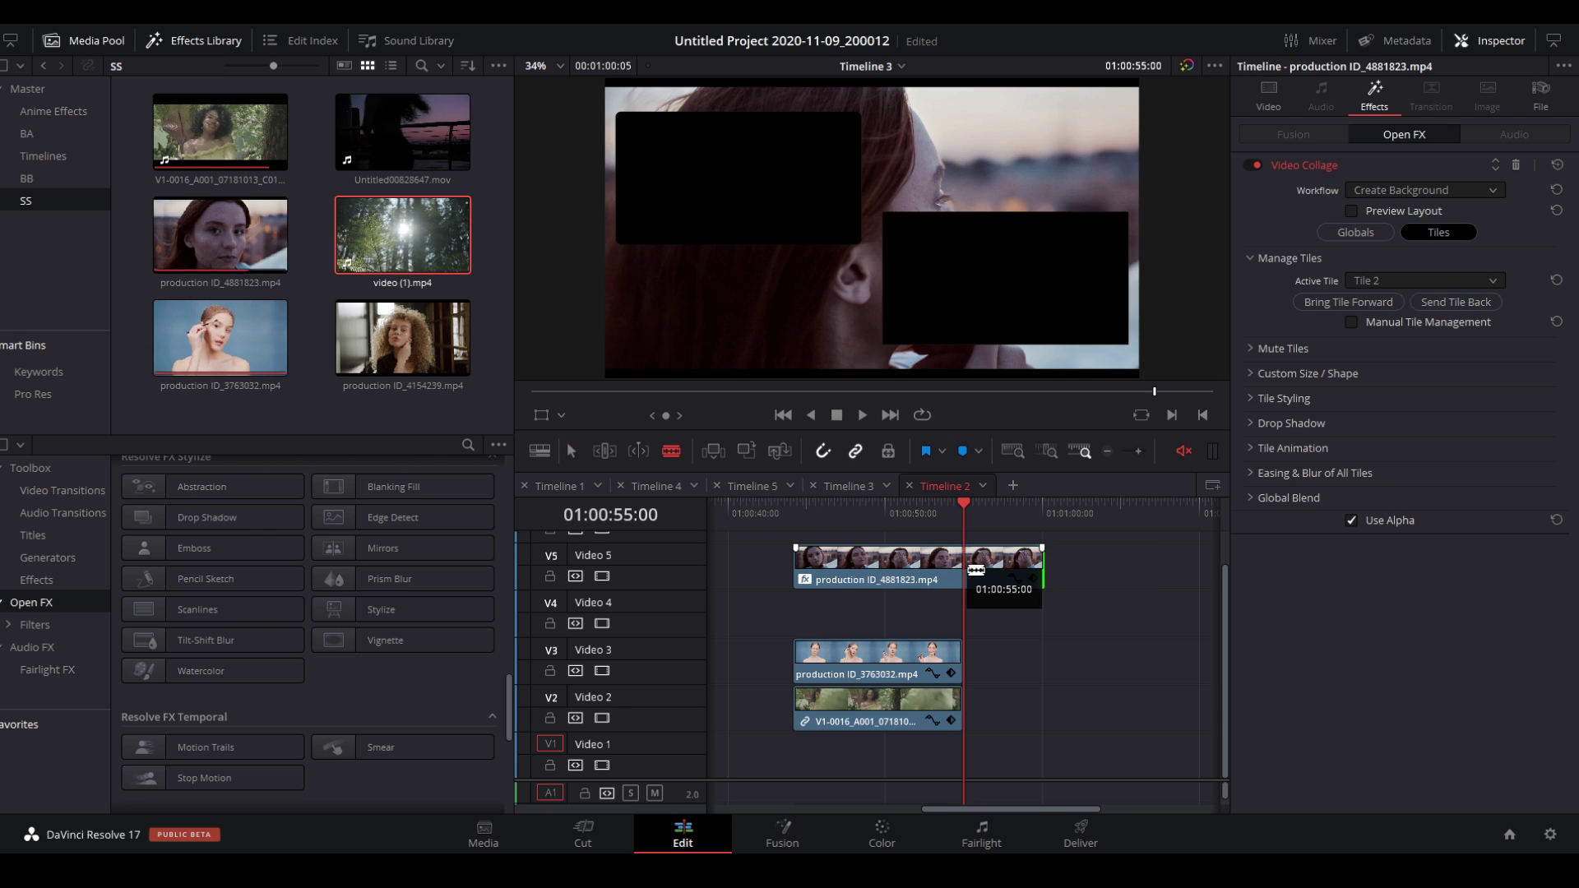
click(995, 570)
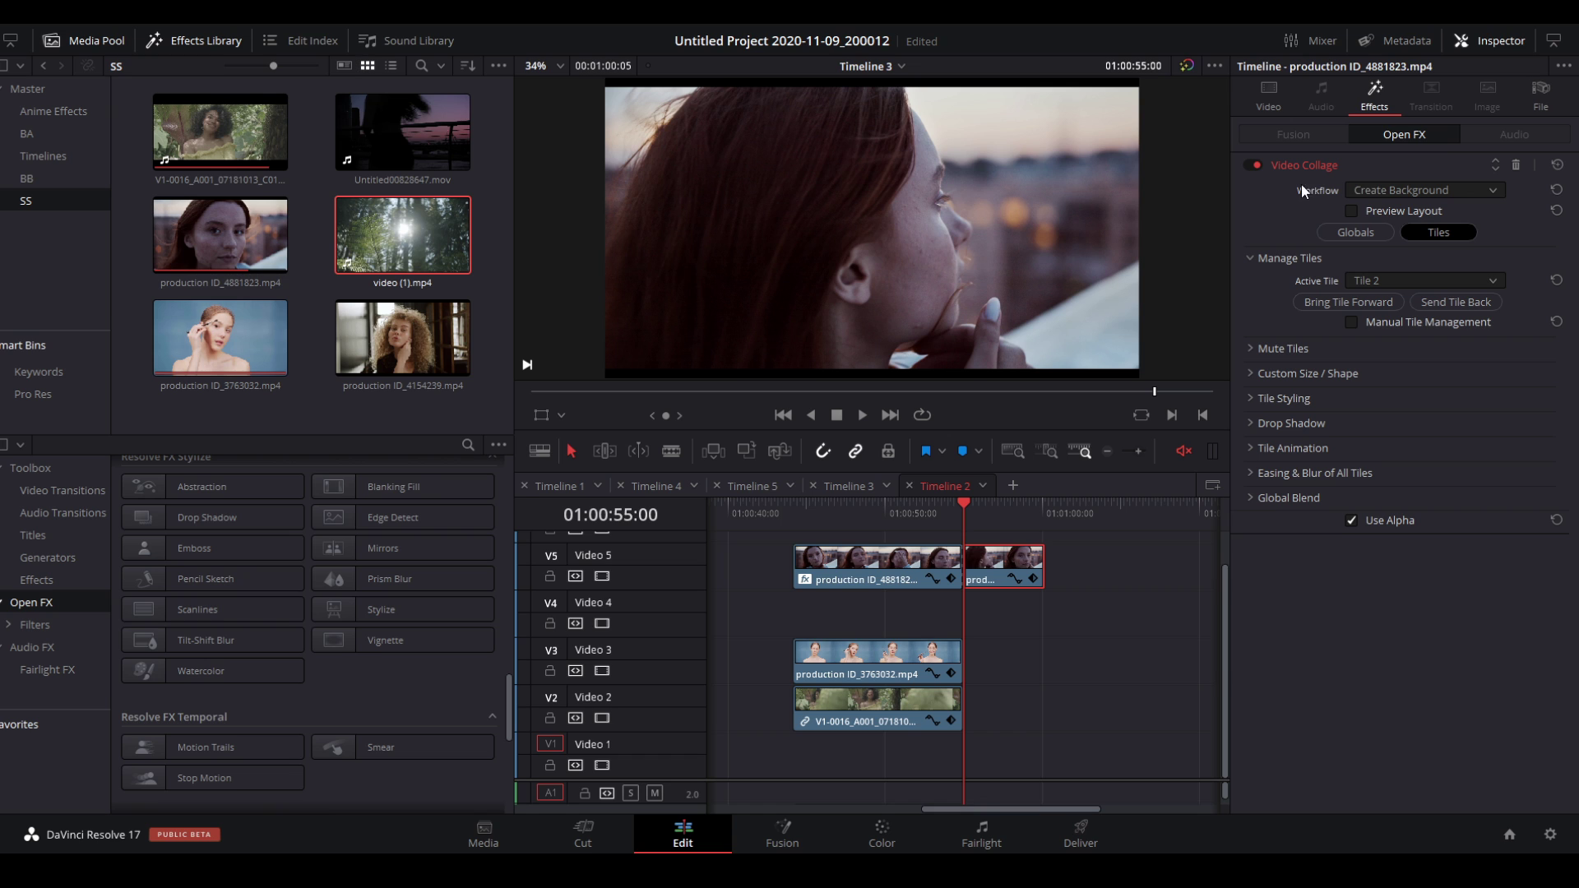
Remove the Video Collage effect from the second part of the split background clip and play back the result
key(a)
click(1518, 165)
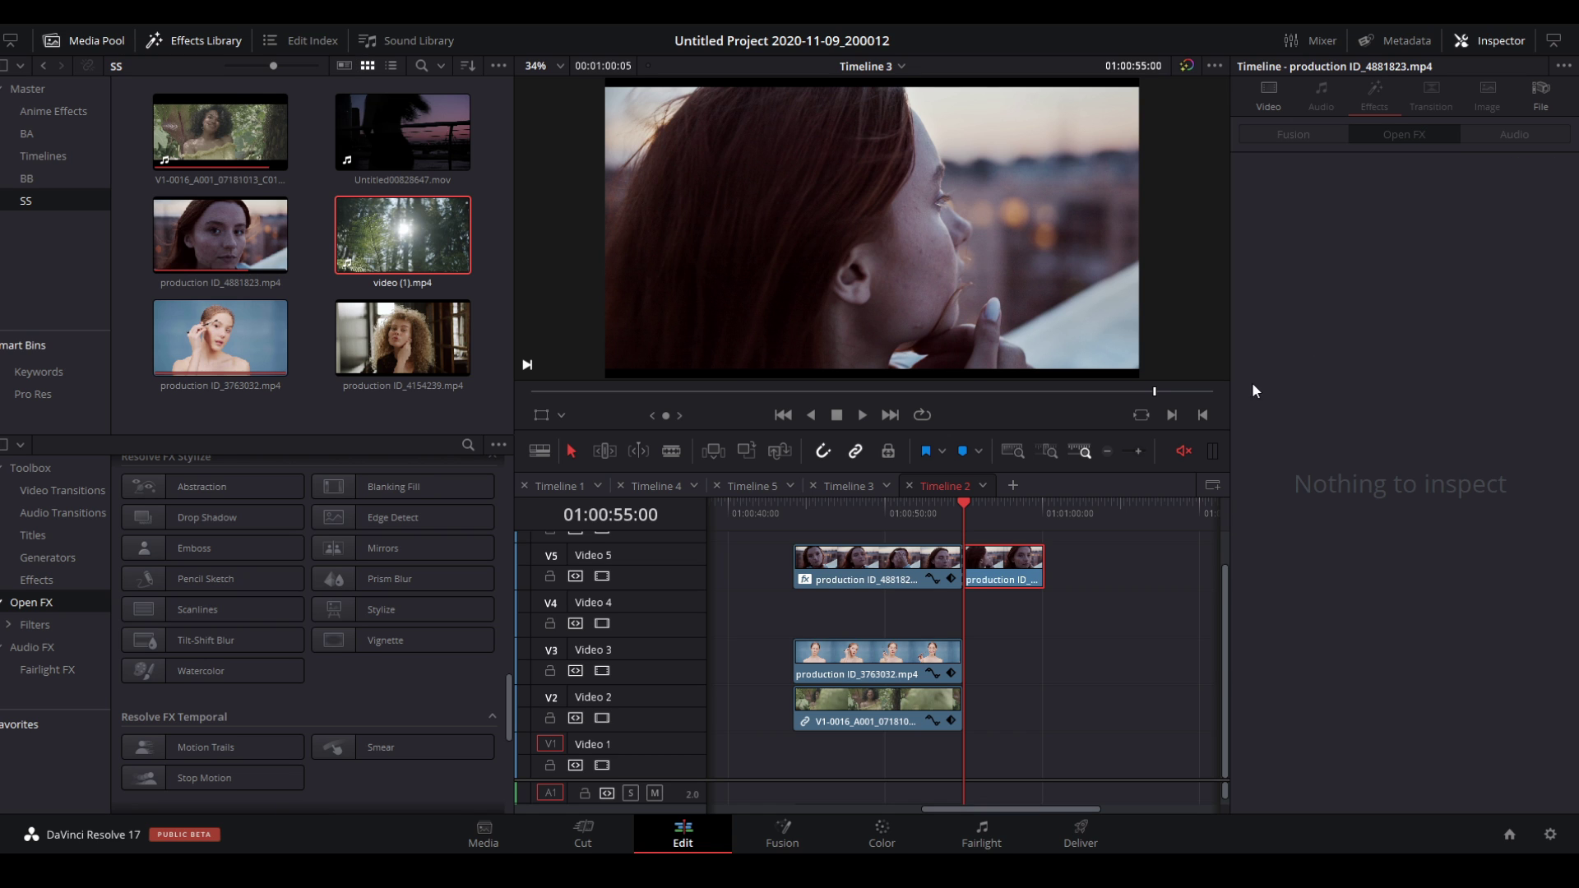
drag(957, 502, 939, 501)
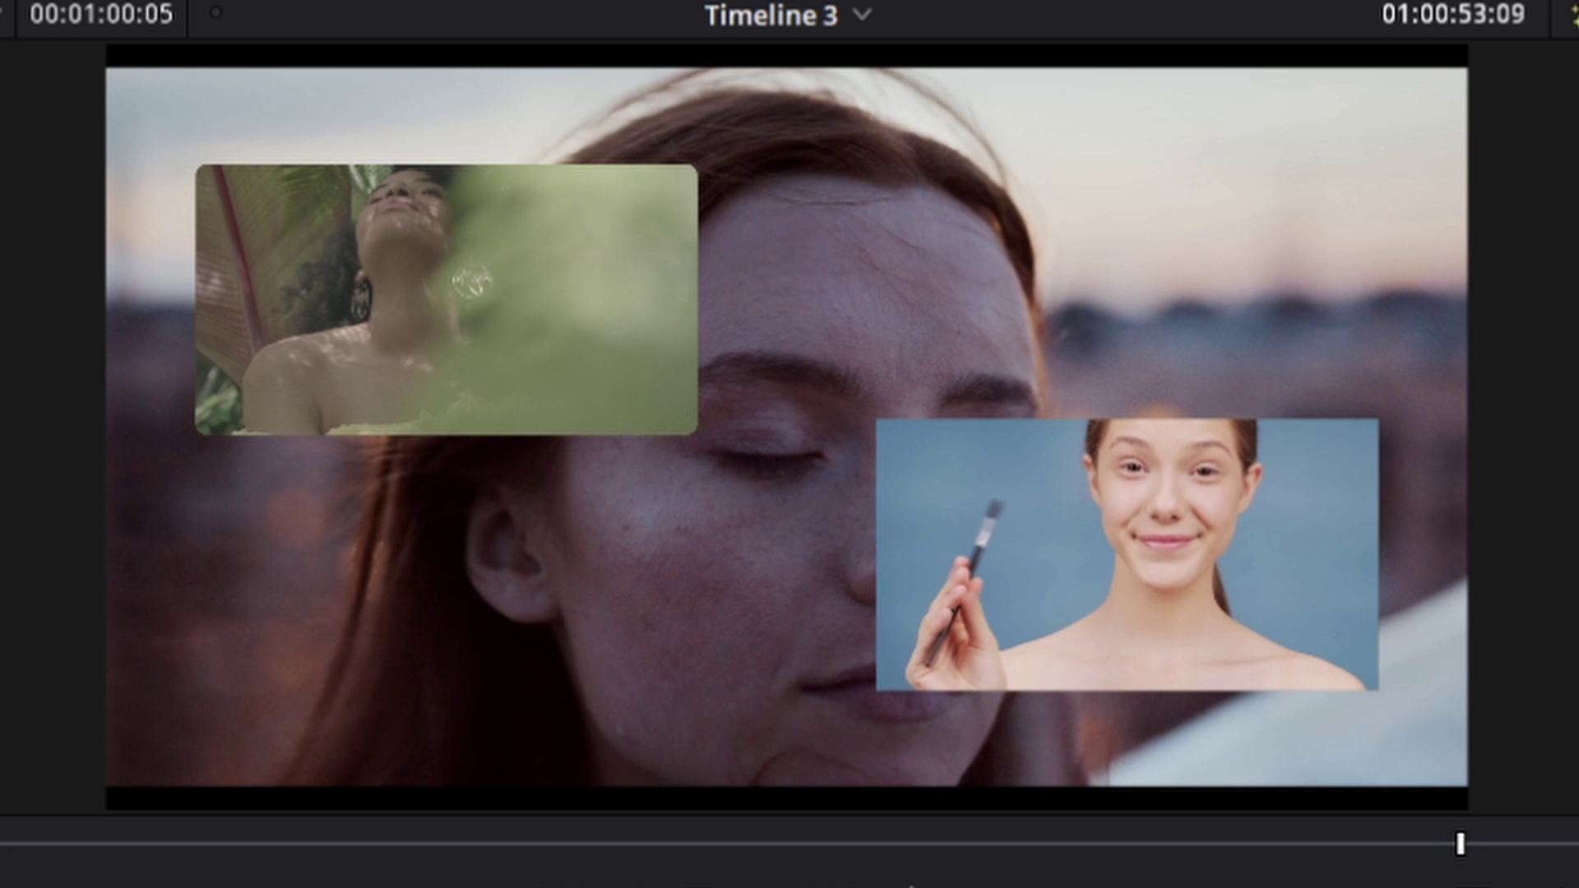
key(space)
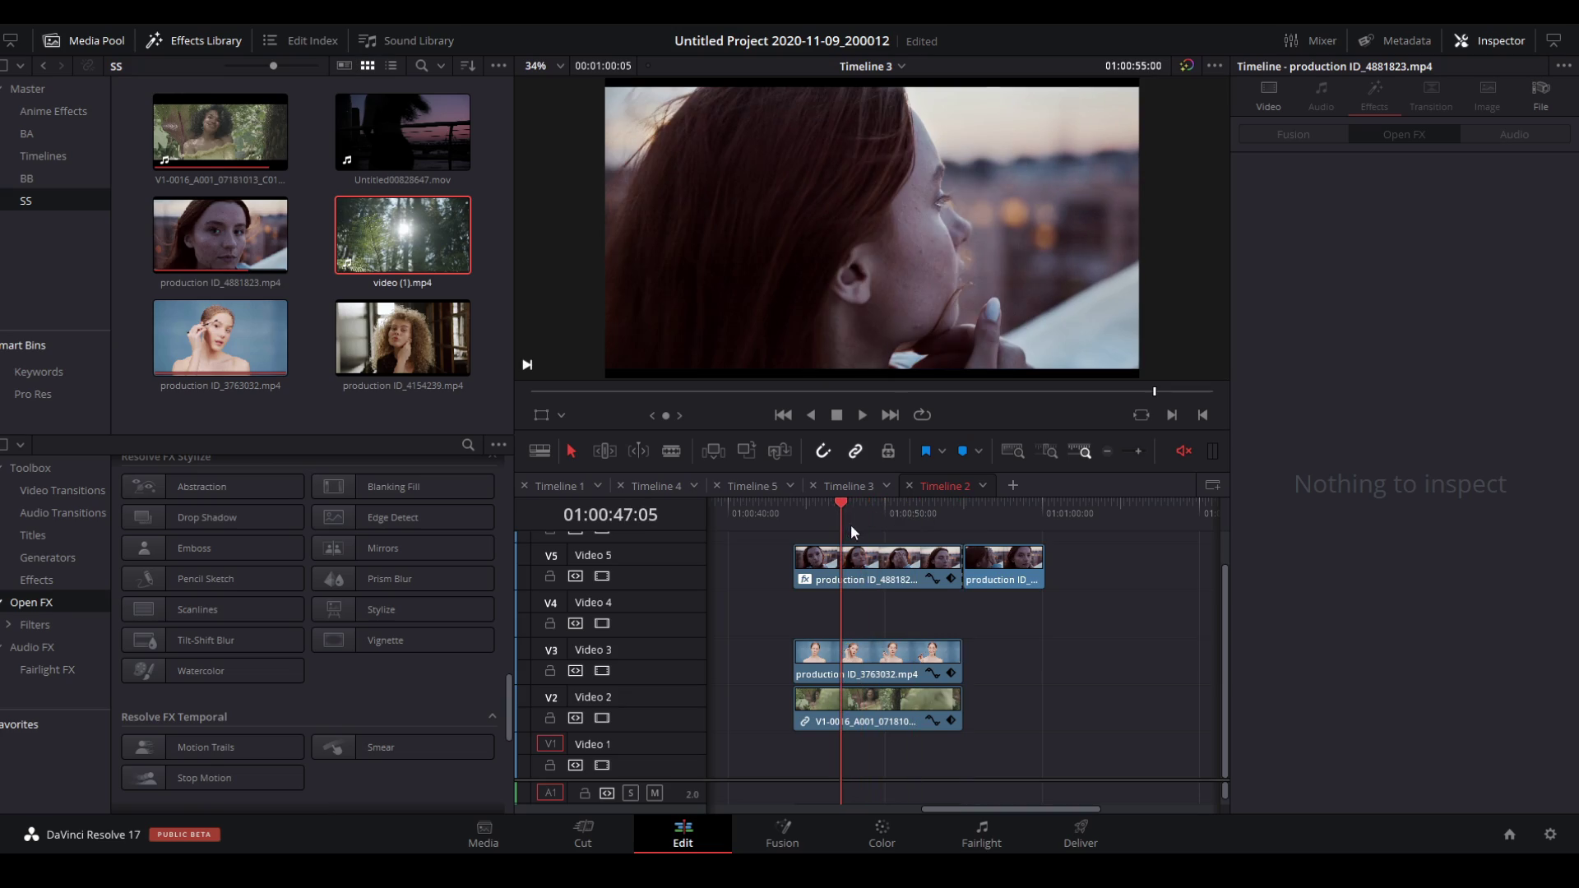
key(space)
key(space)
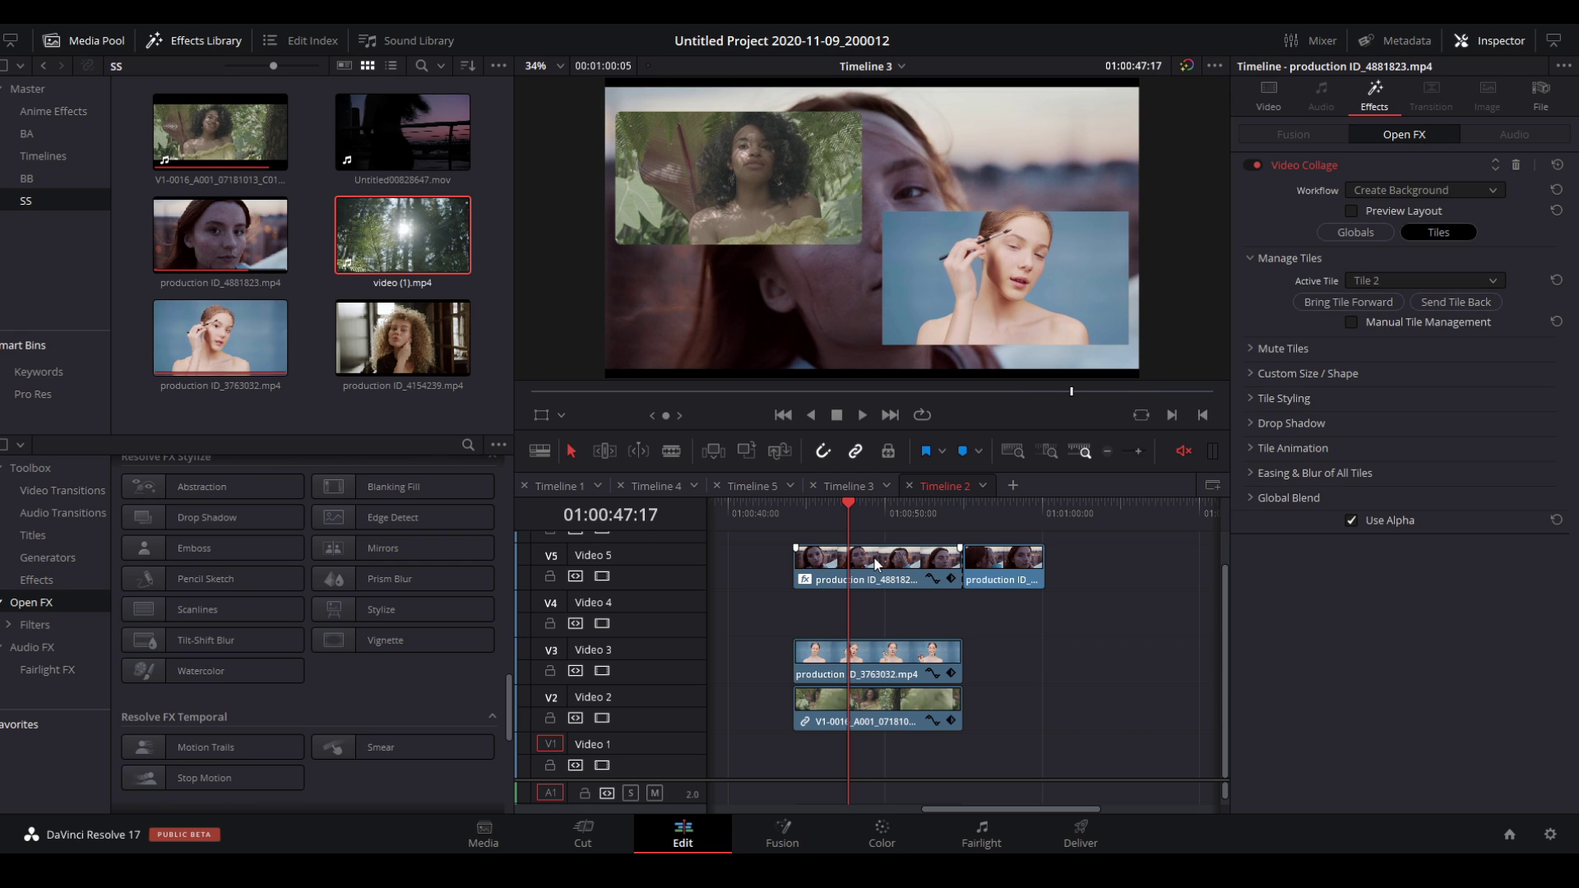
Enable Fly in place of Shrink for the first background clip's tile animation and preview the intro
click(874, 556)
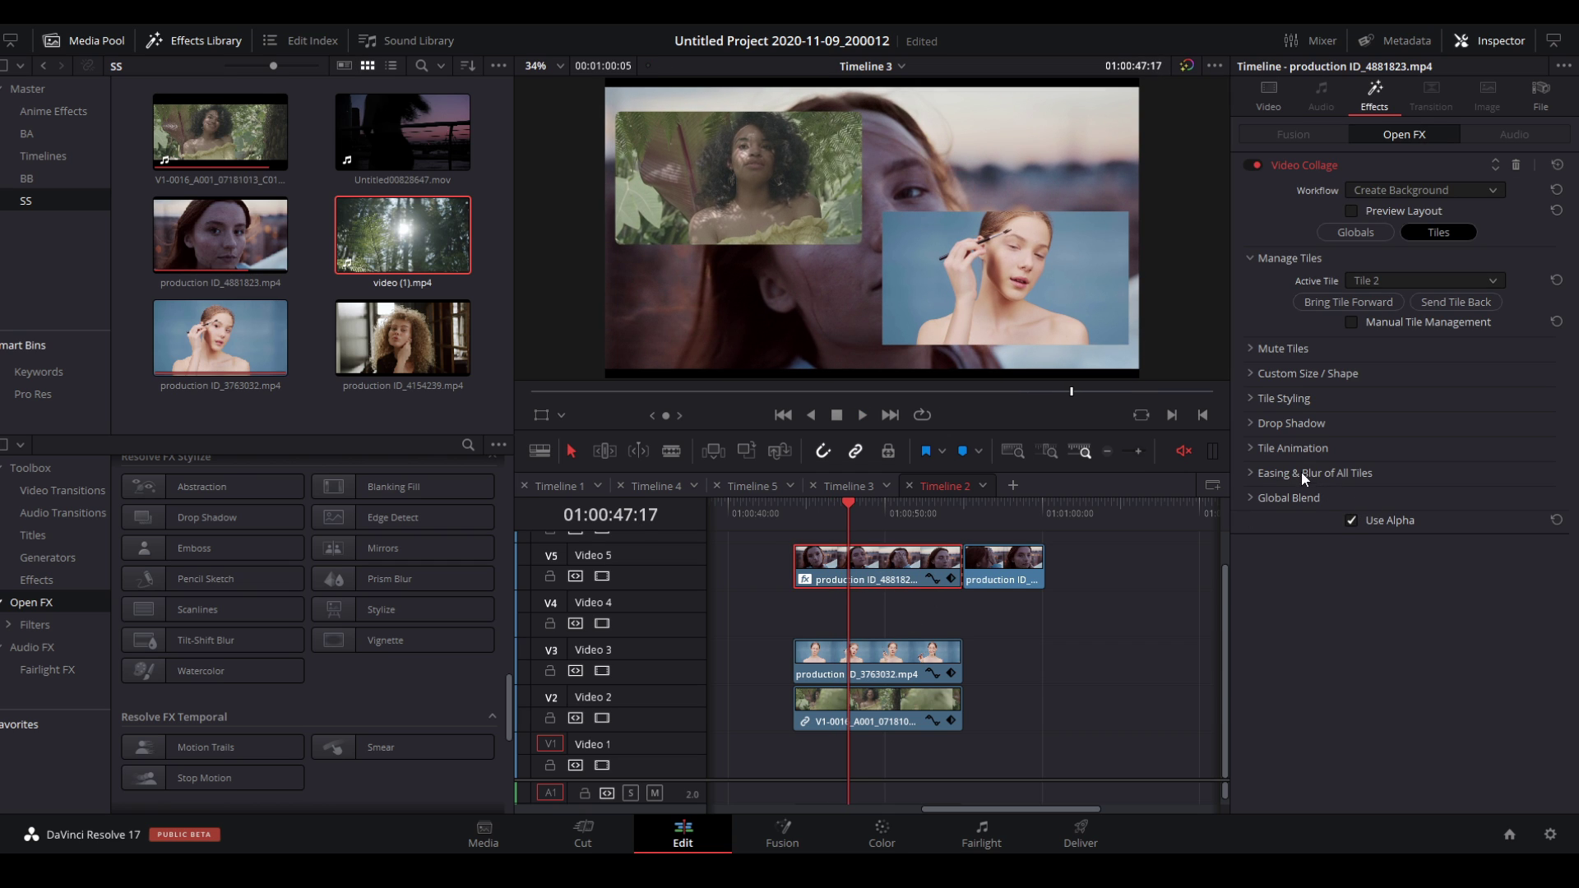
click(1275, 446)
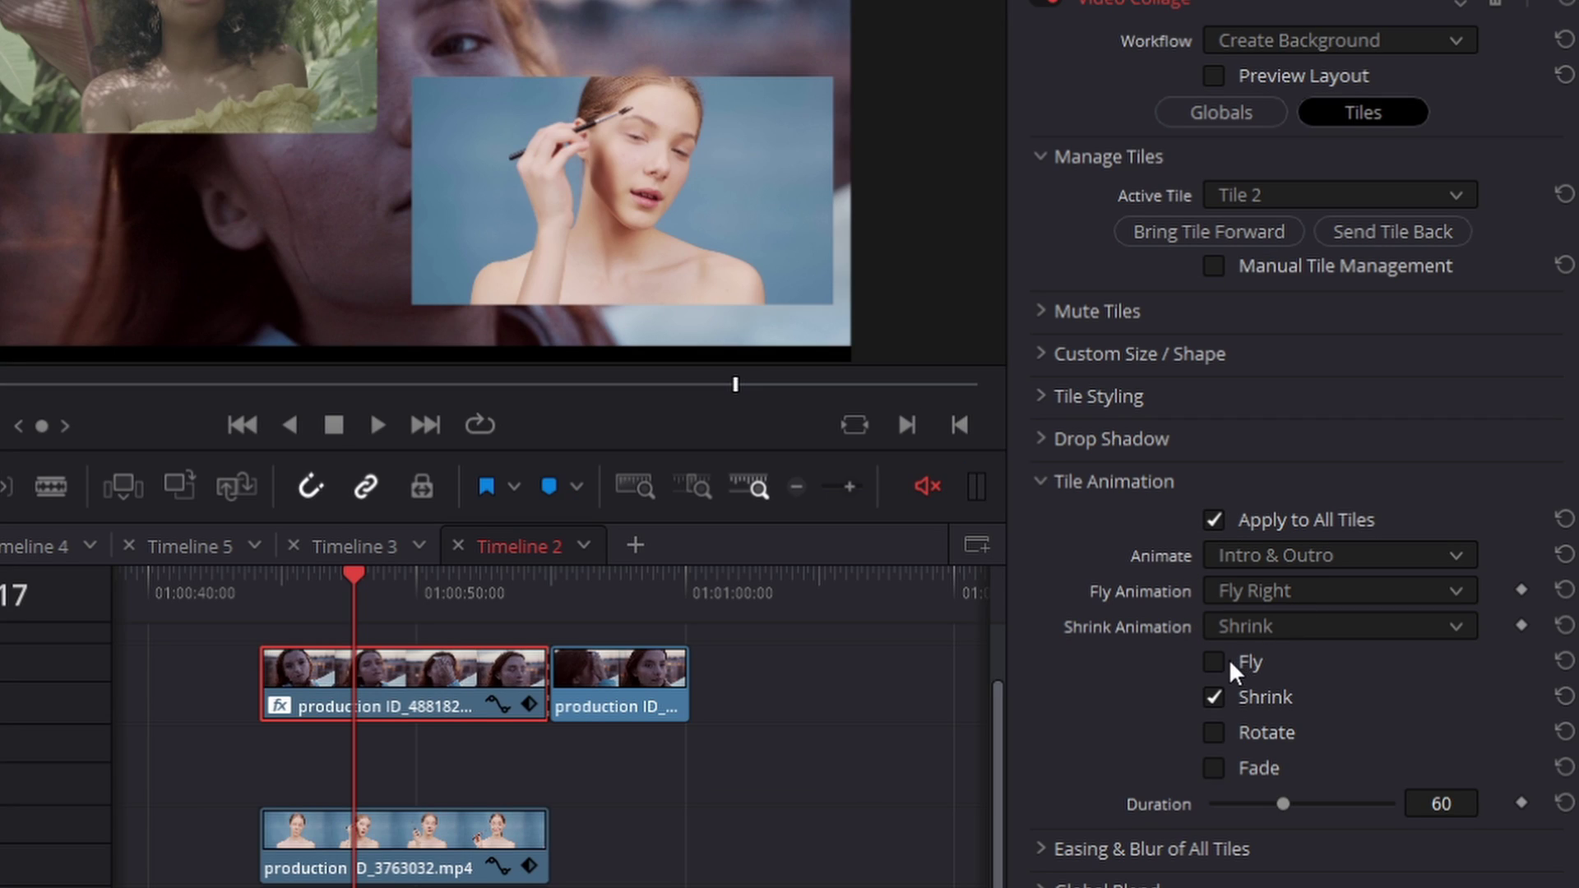
click(1220, 726)
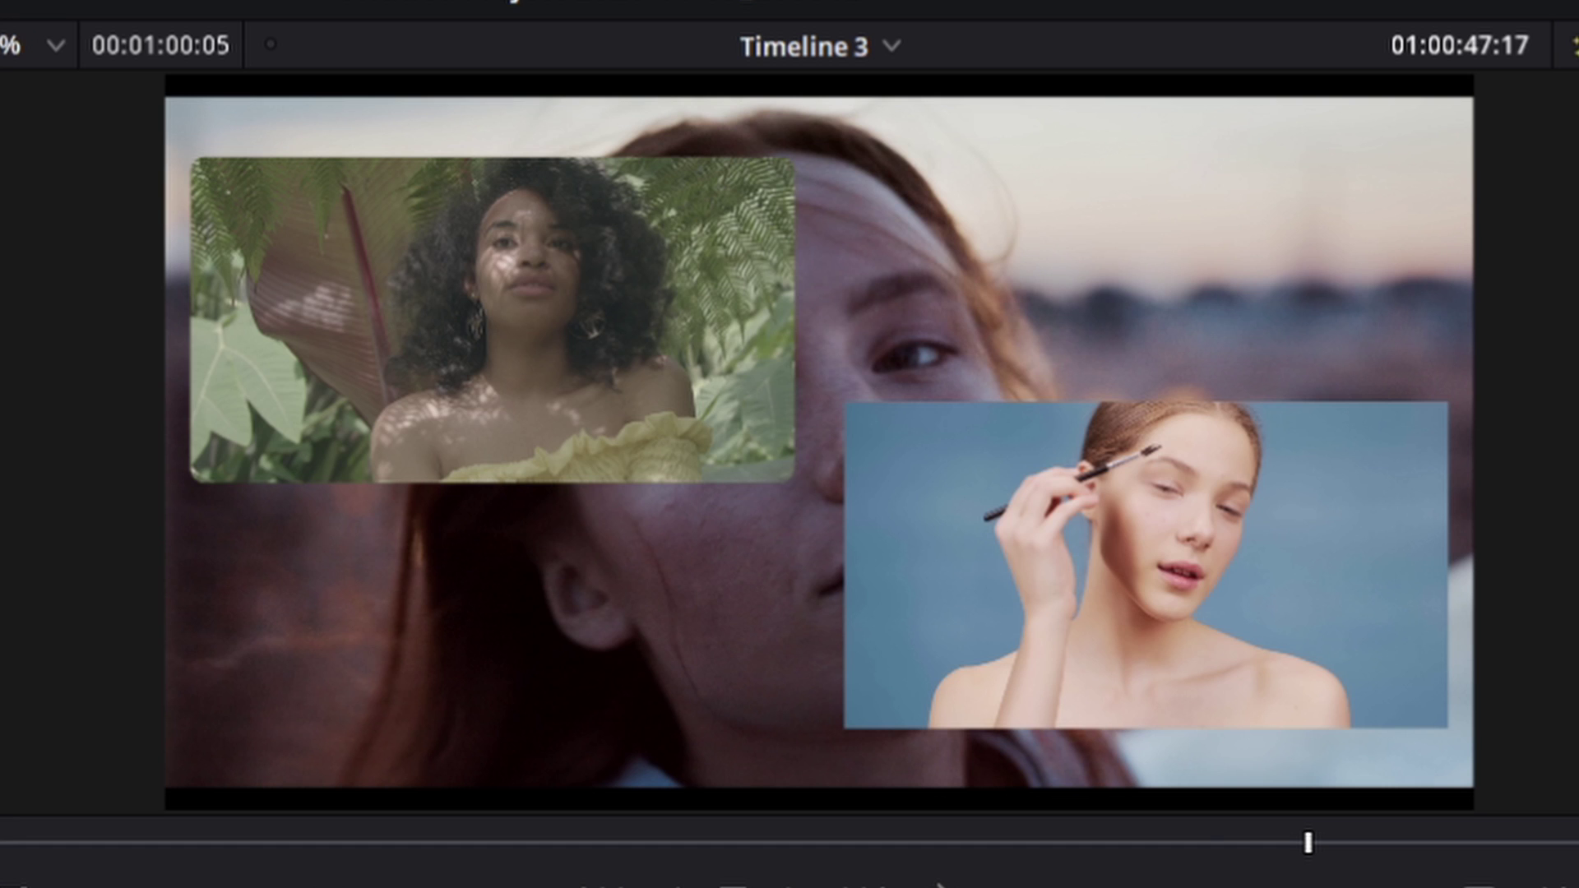
key(Up)
key(space)
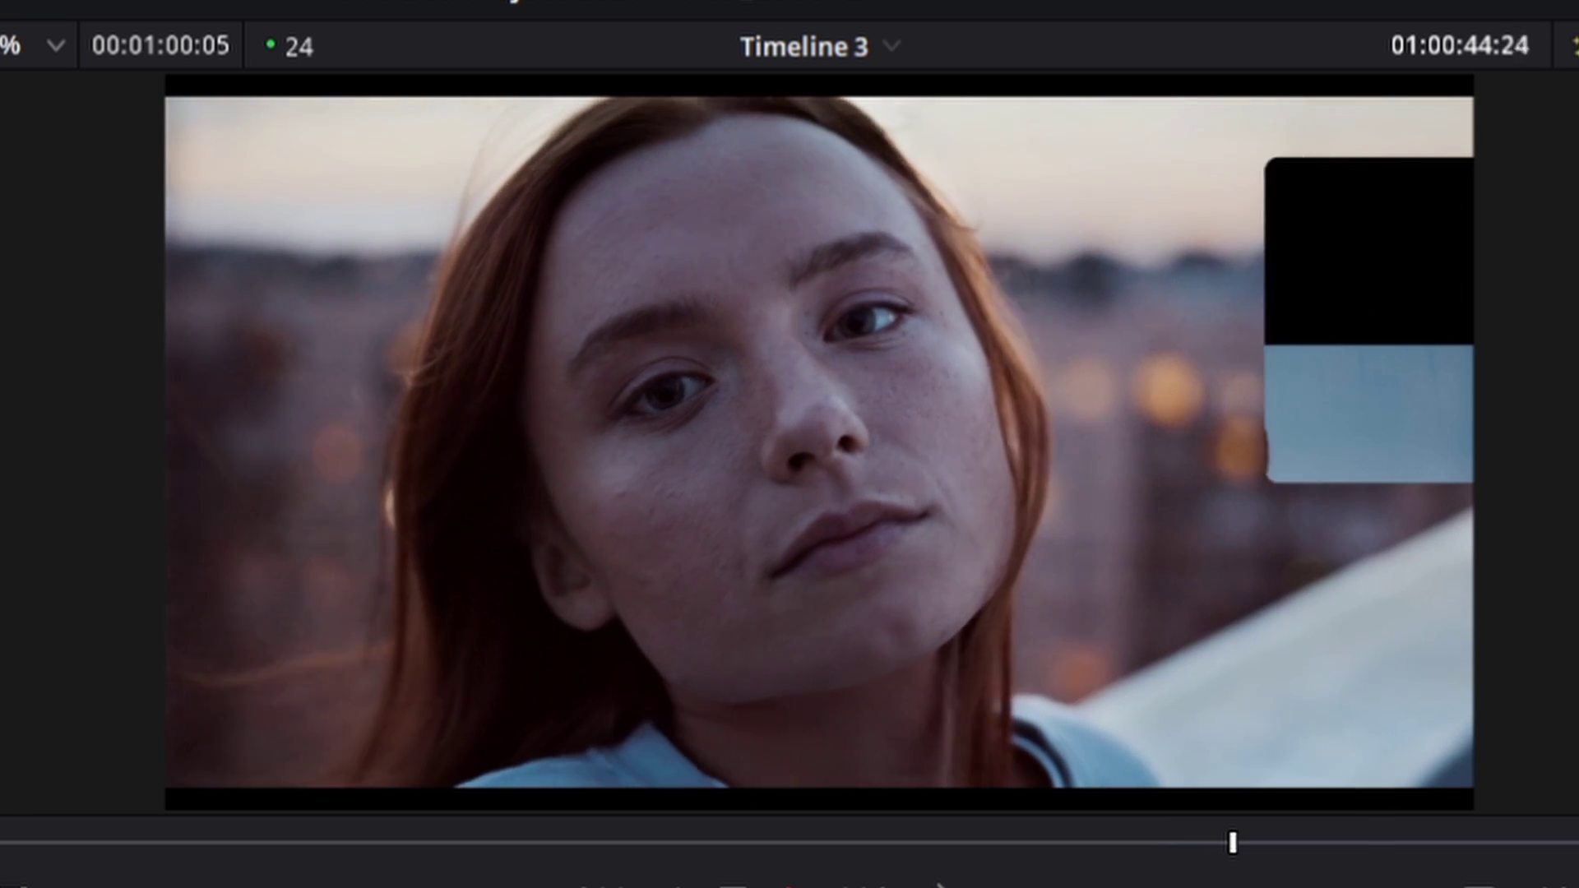
key(space)
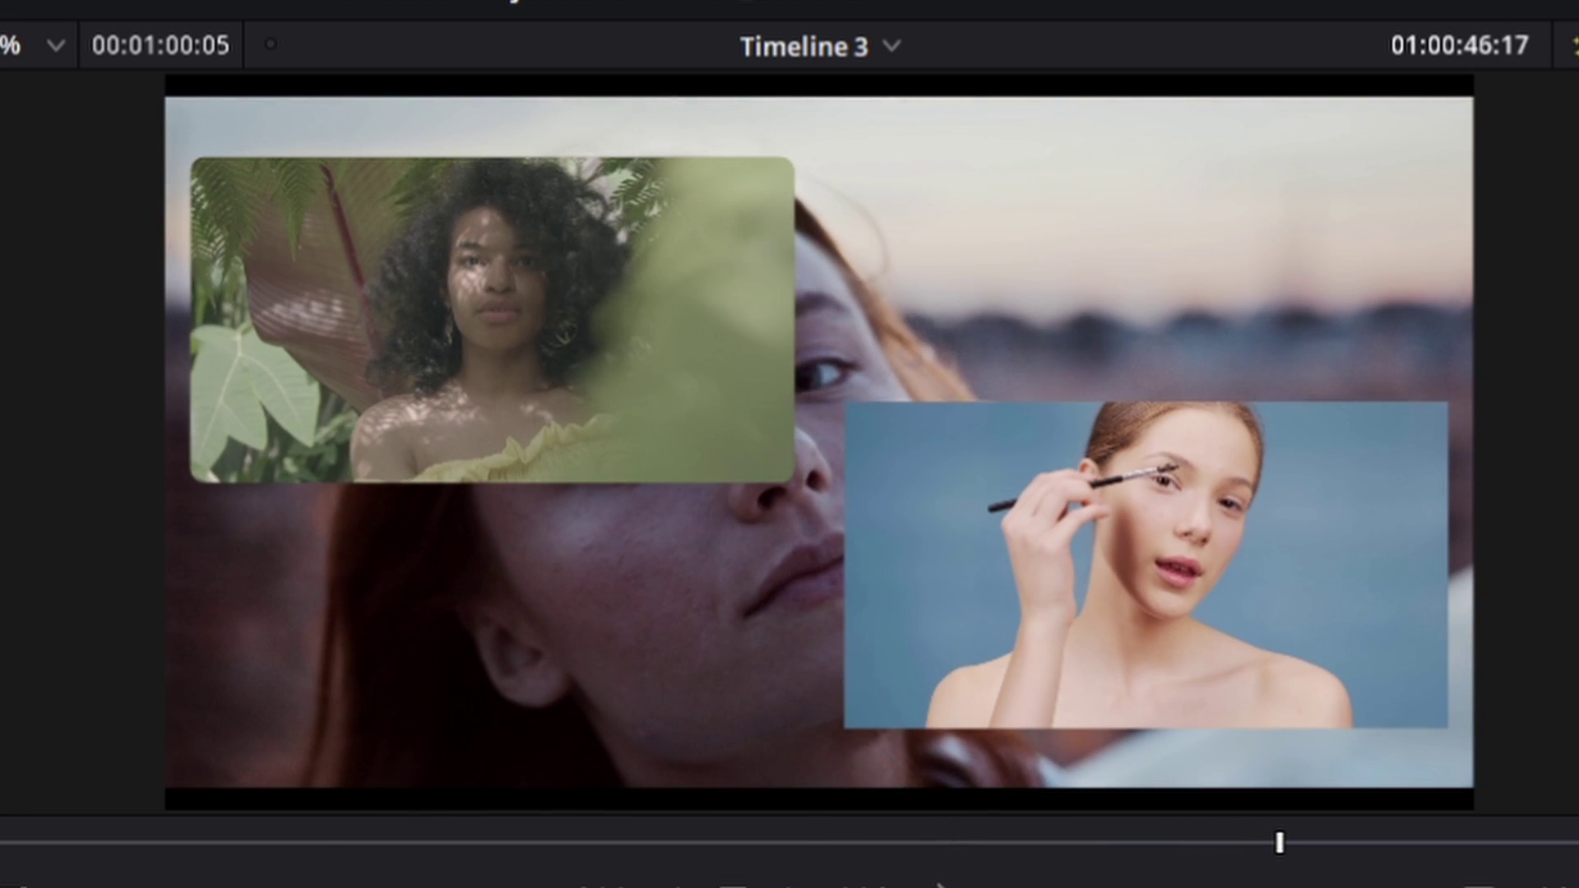
Turn Fly off and Shrink on for all tiles, and preview the intro with the Shrink animation
key(Up)
click(758, 444)
click(758, 464)
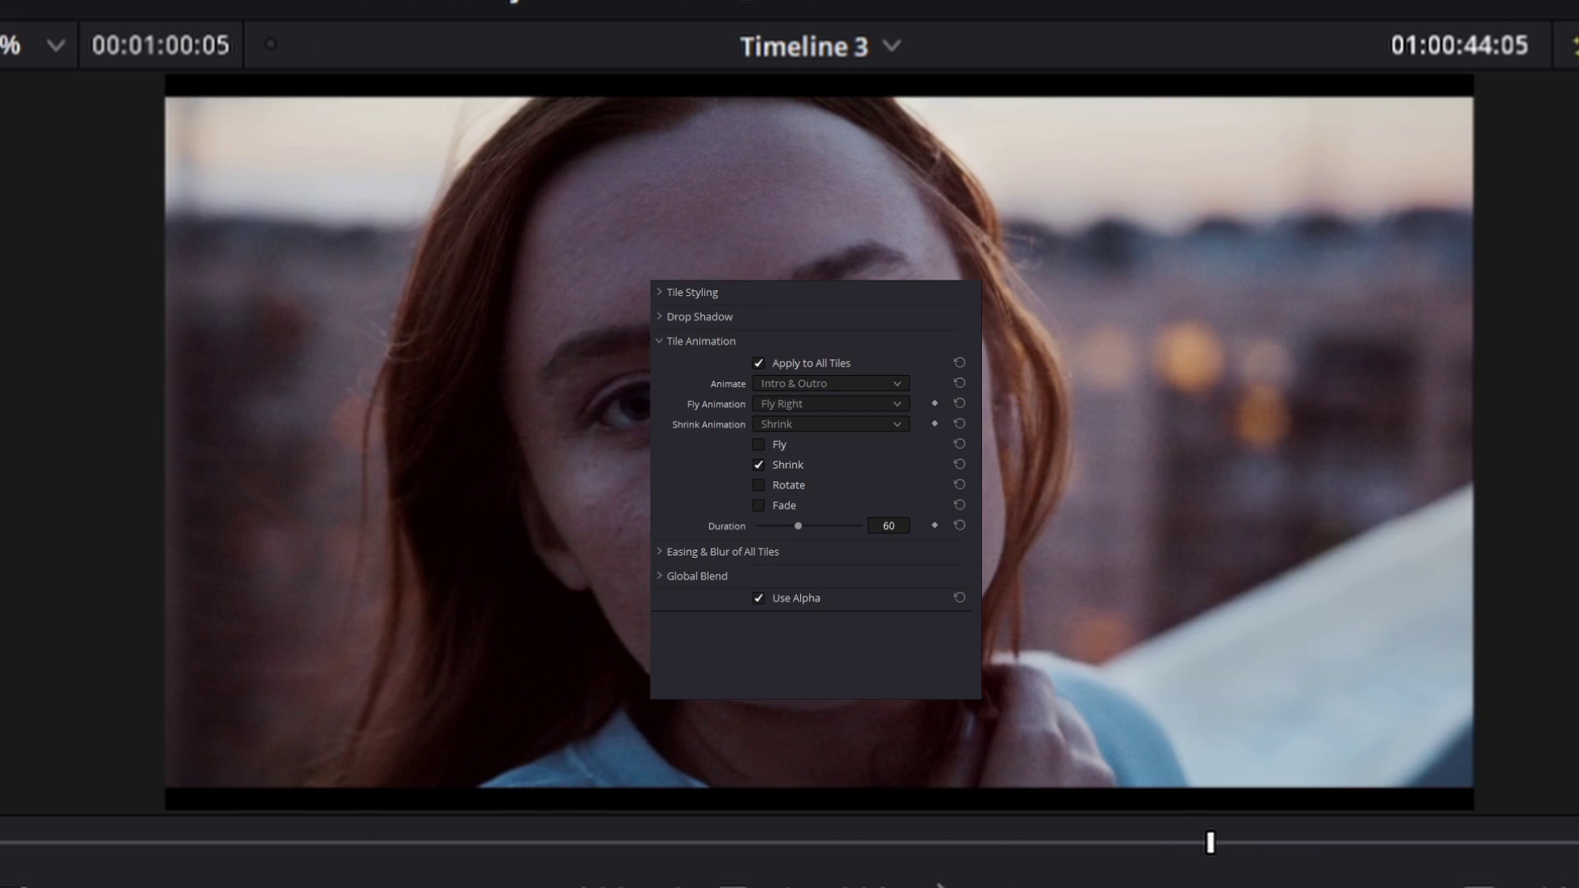
key(space)
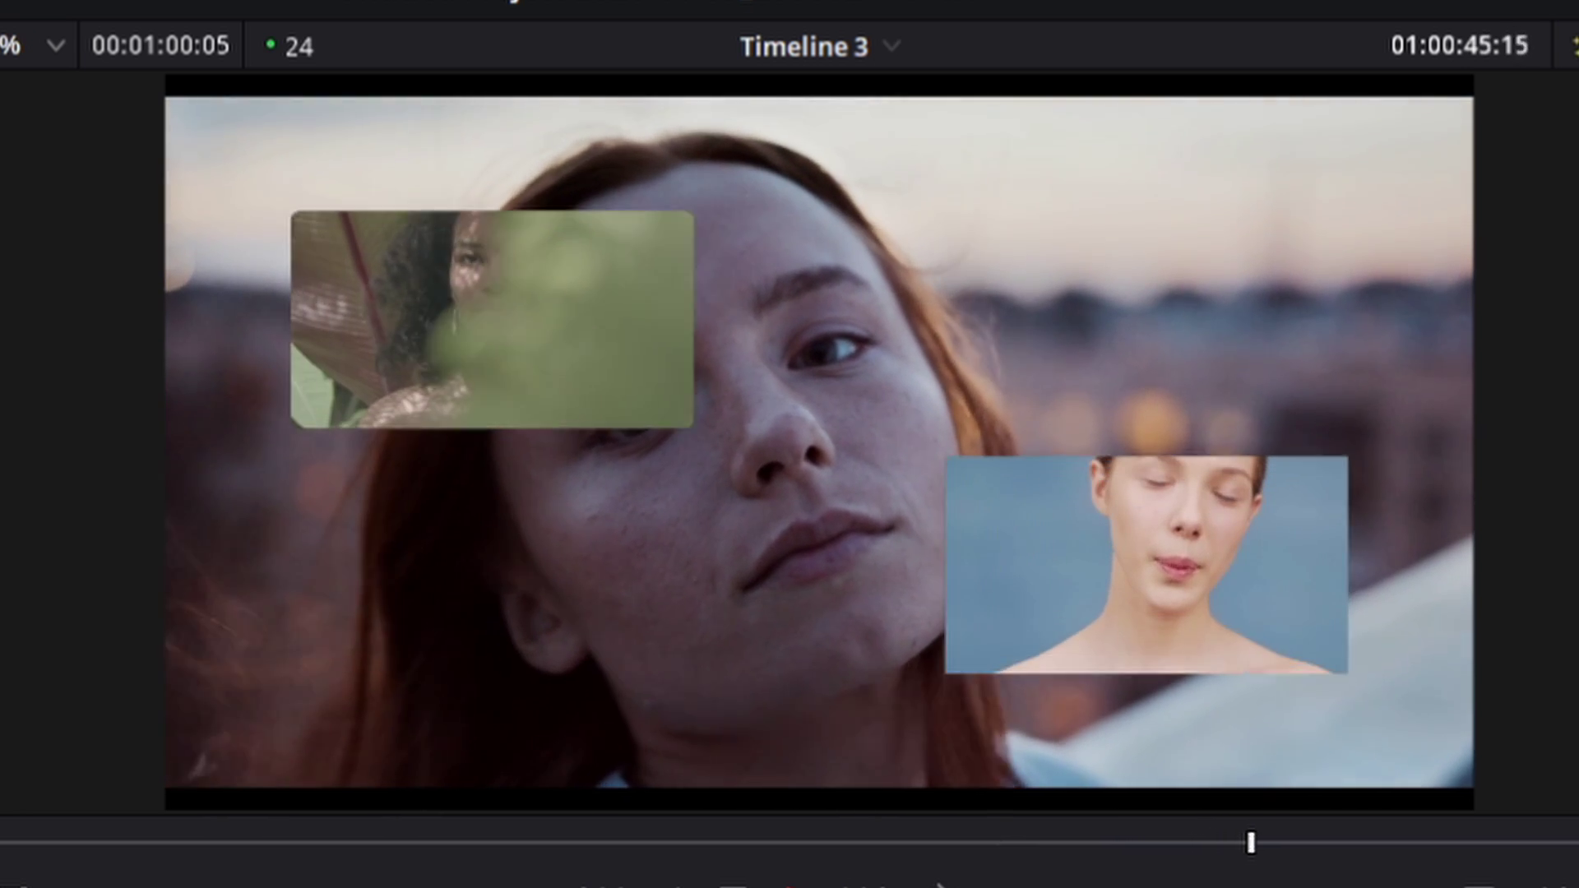
key(space)
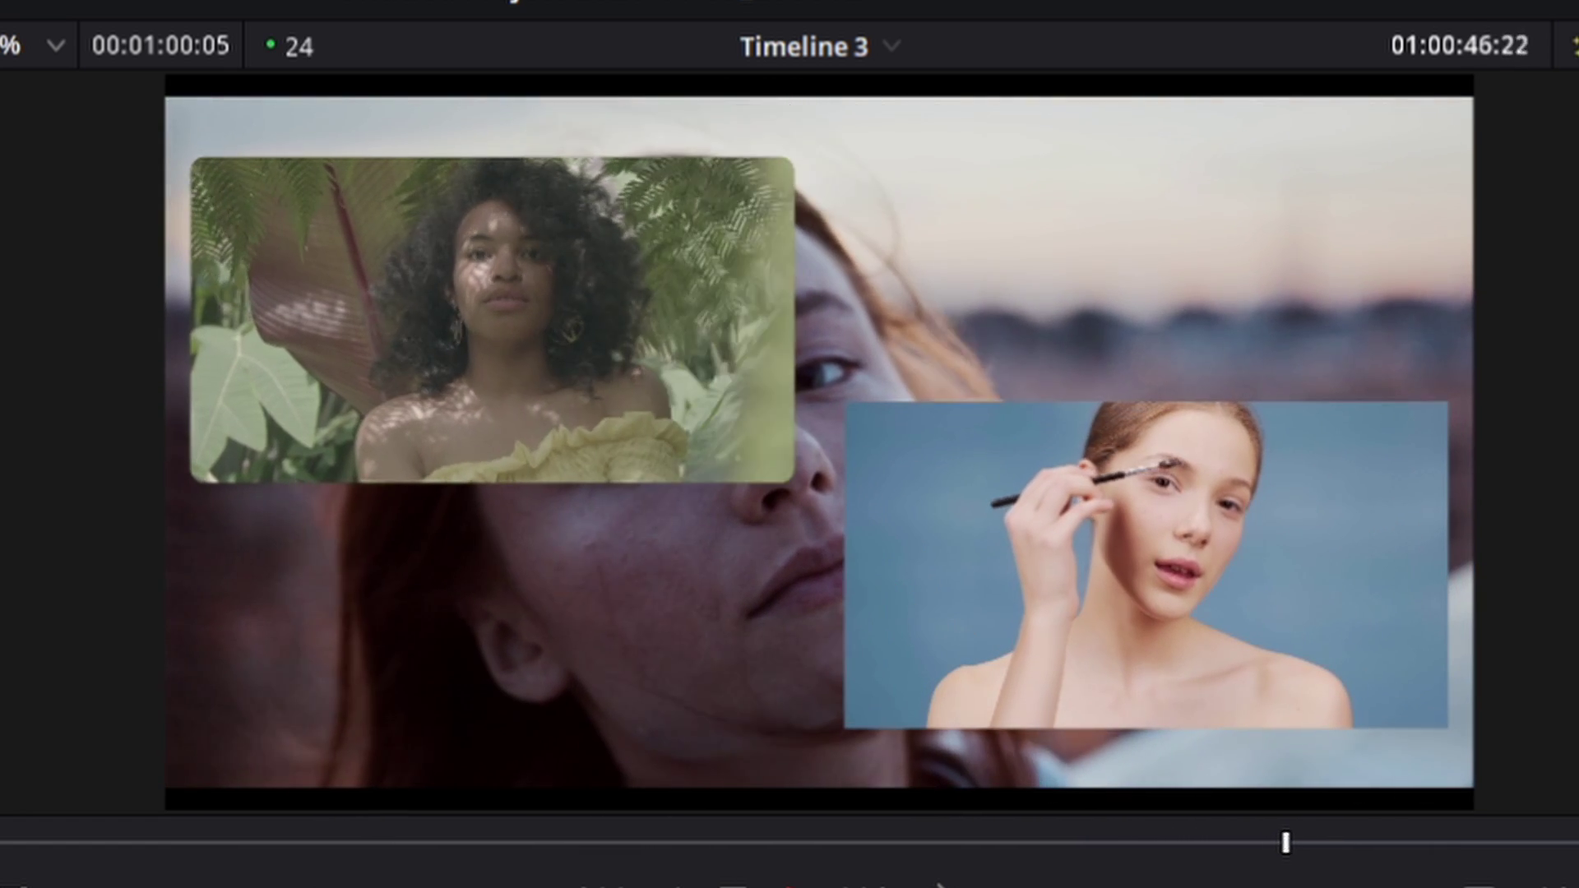
key(space)
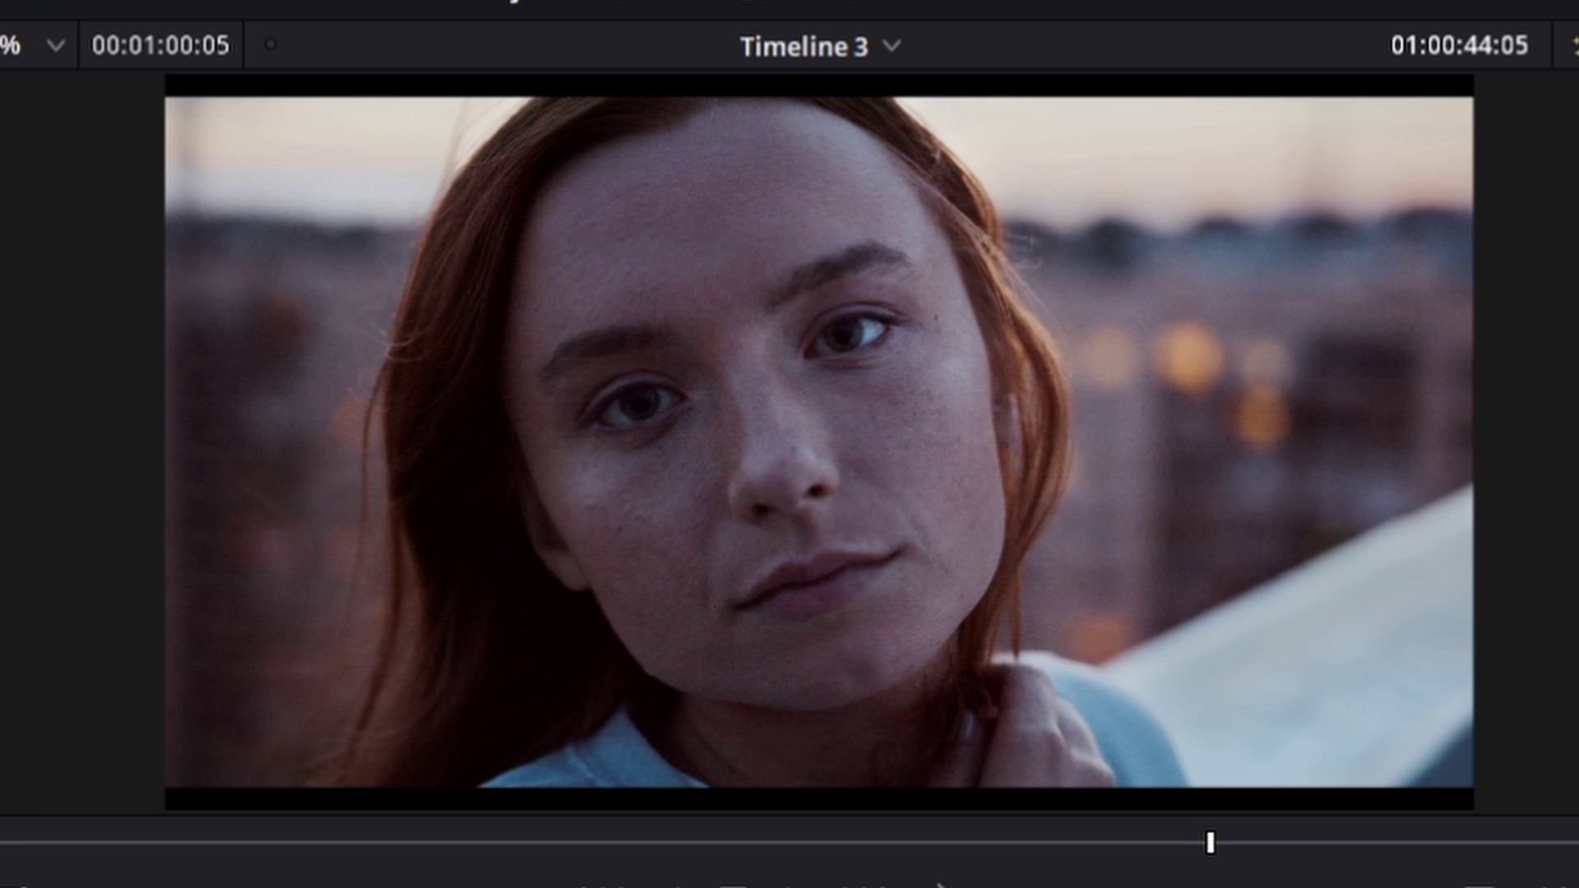
key(space)
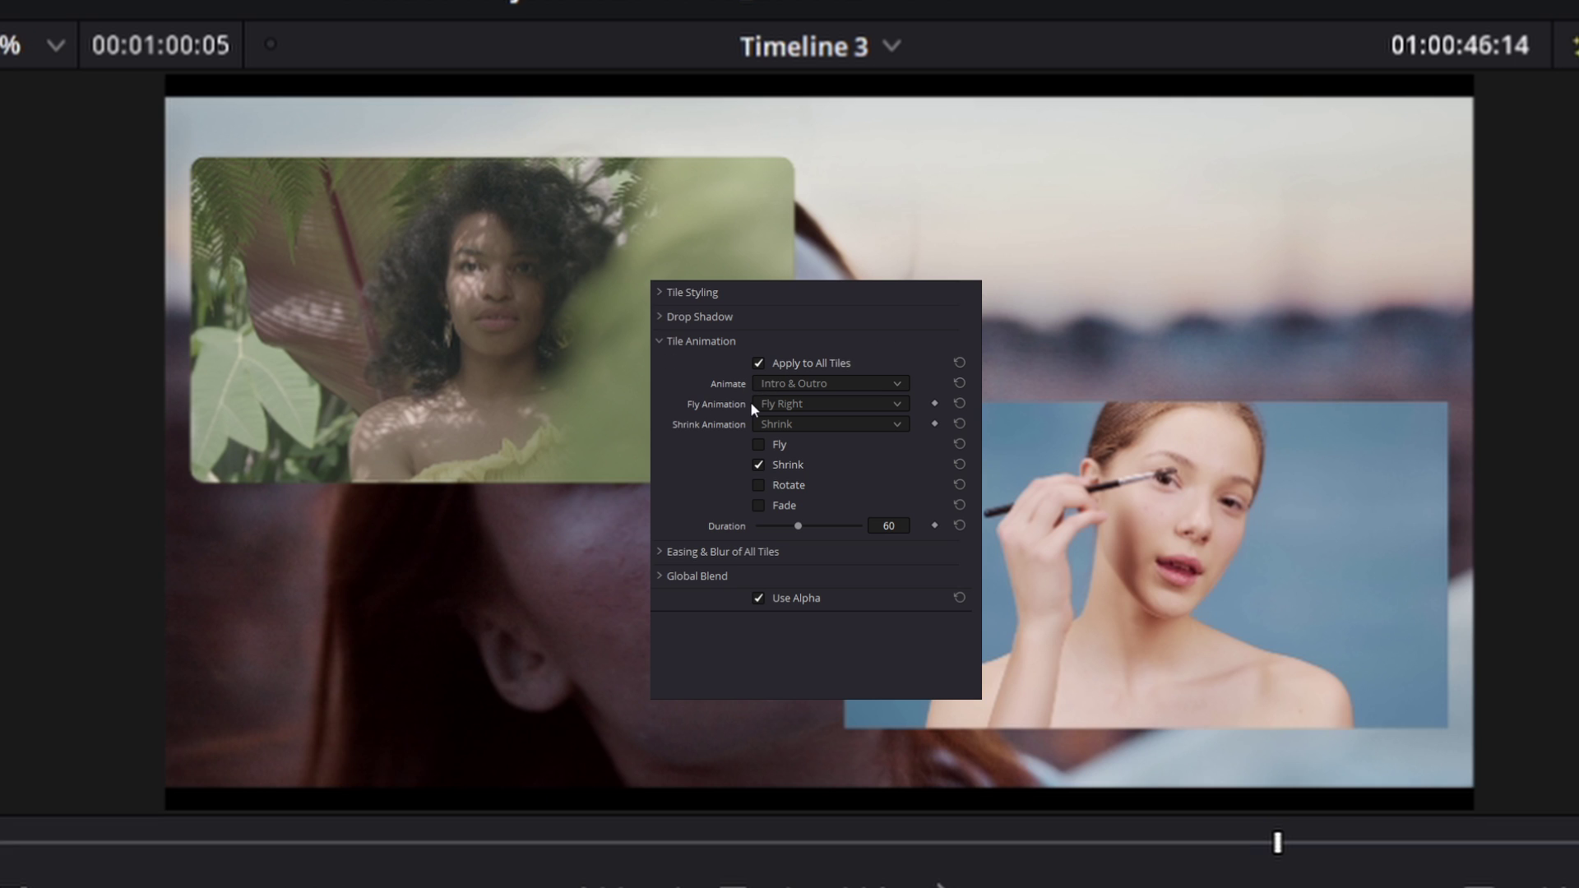
Set the Shrink Animation to Shrink Width and preview the tile intro
click(814, 425)
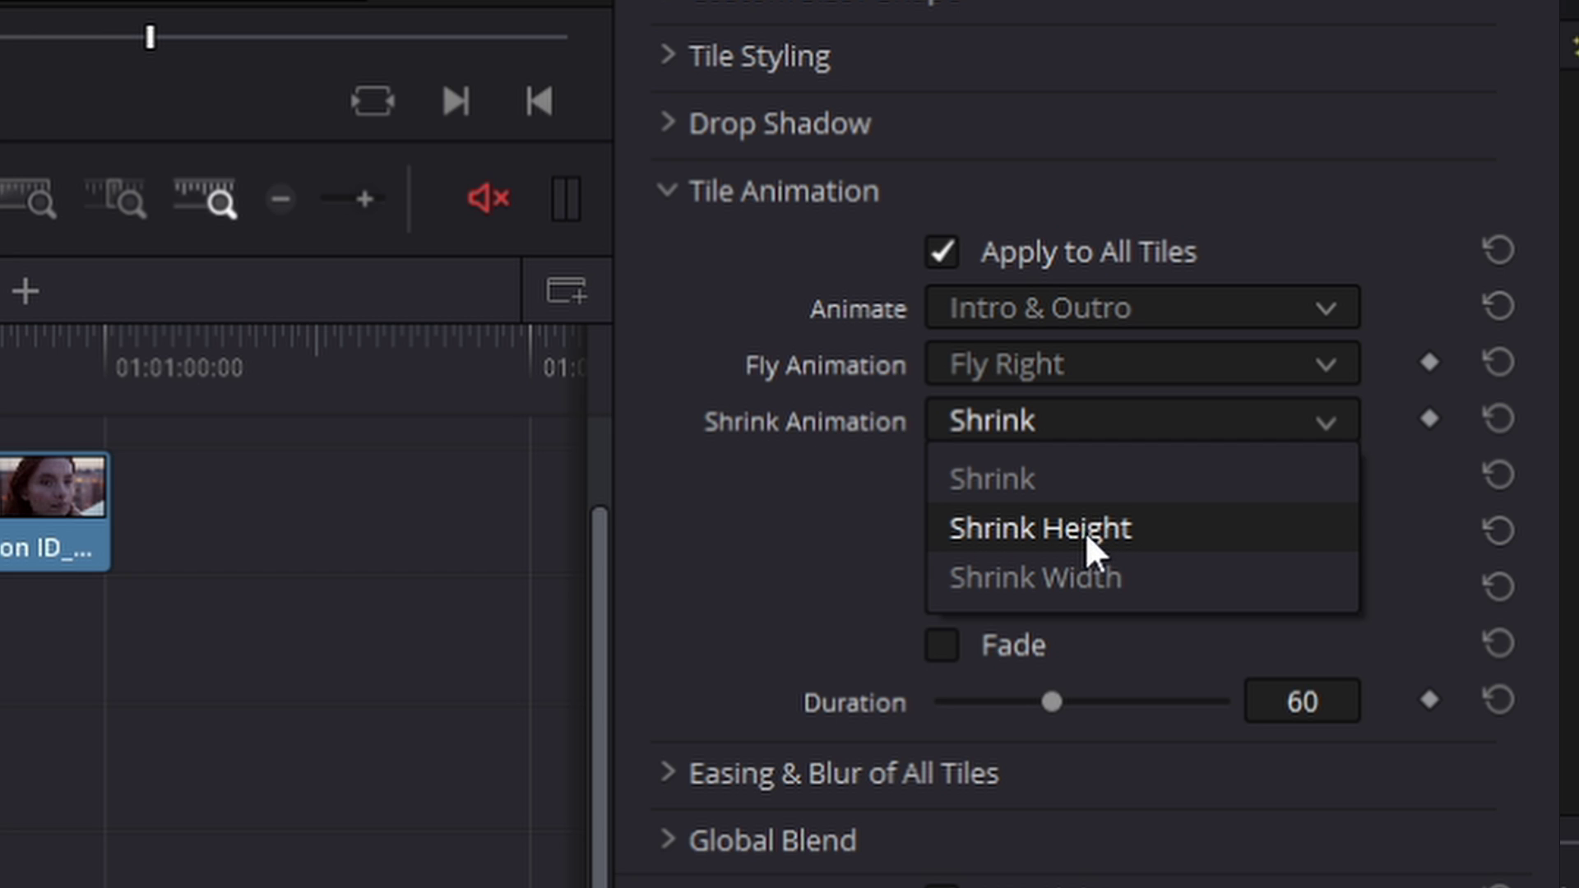
click(1050, 582)
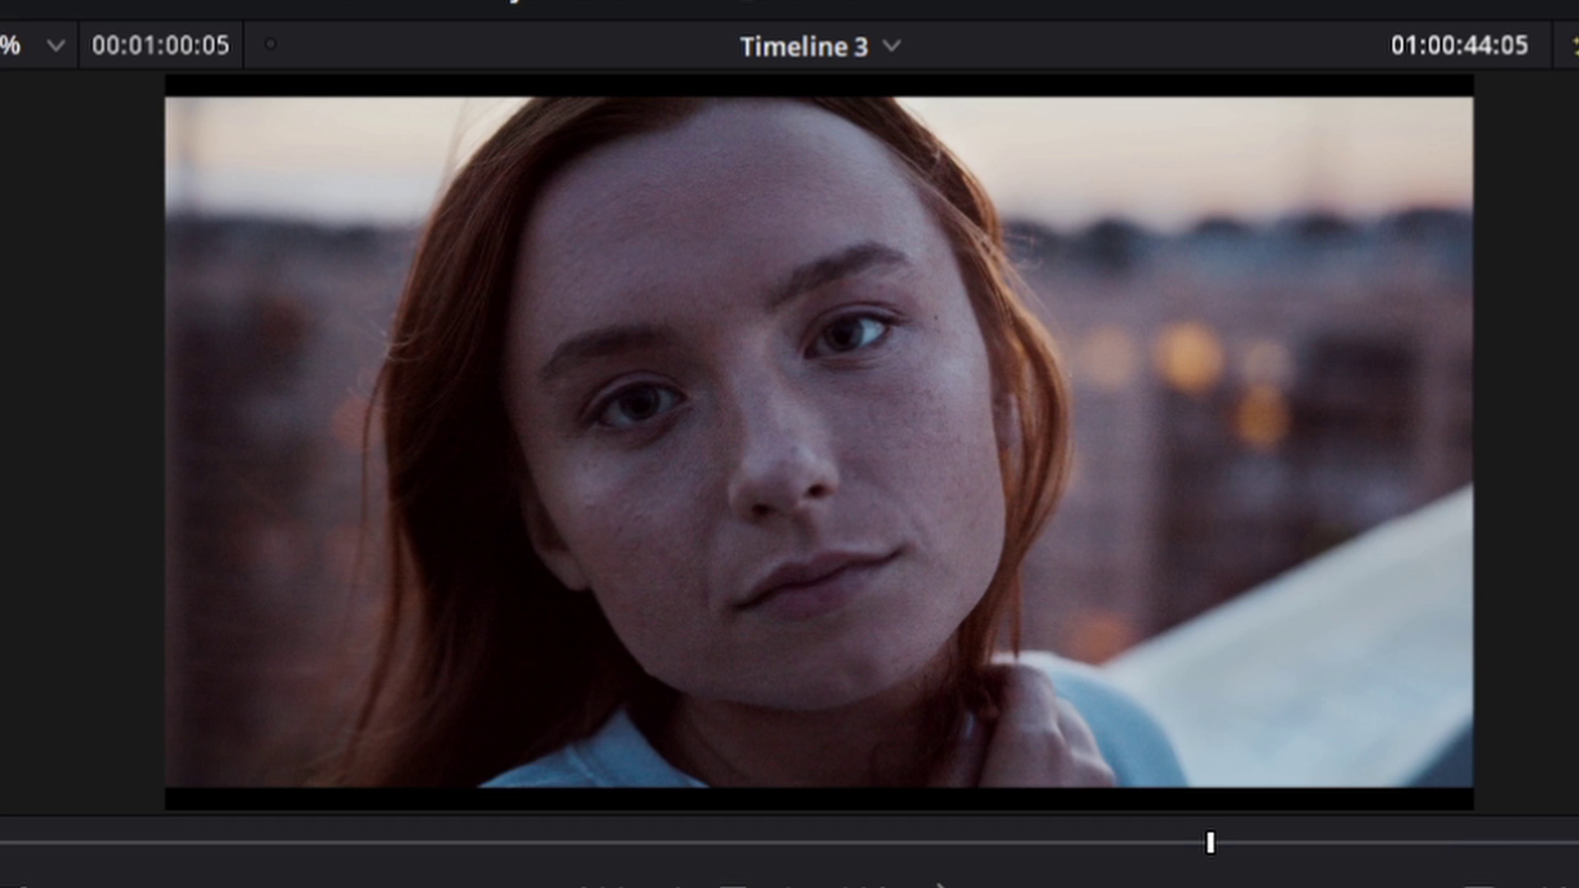
key(space)
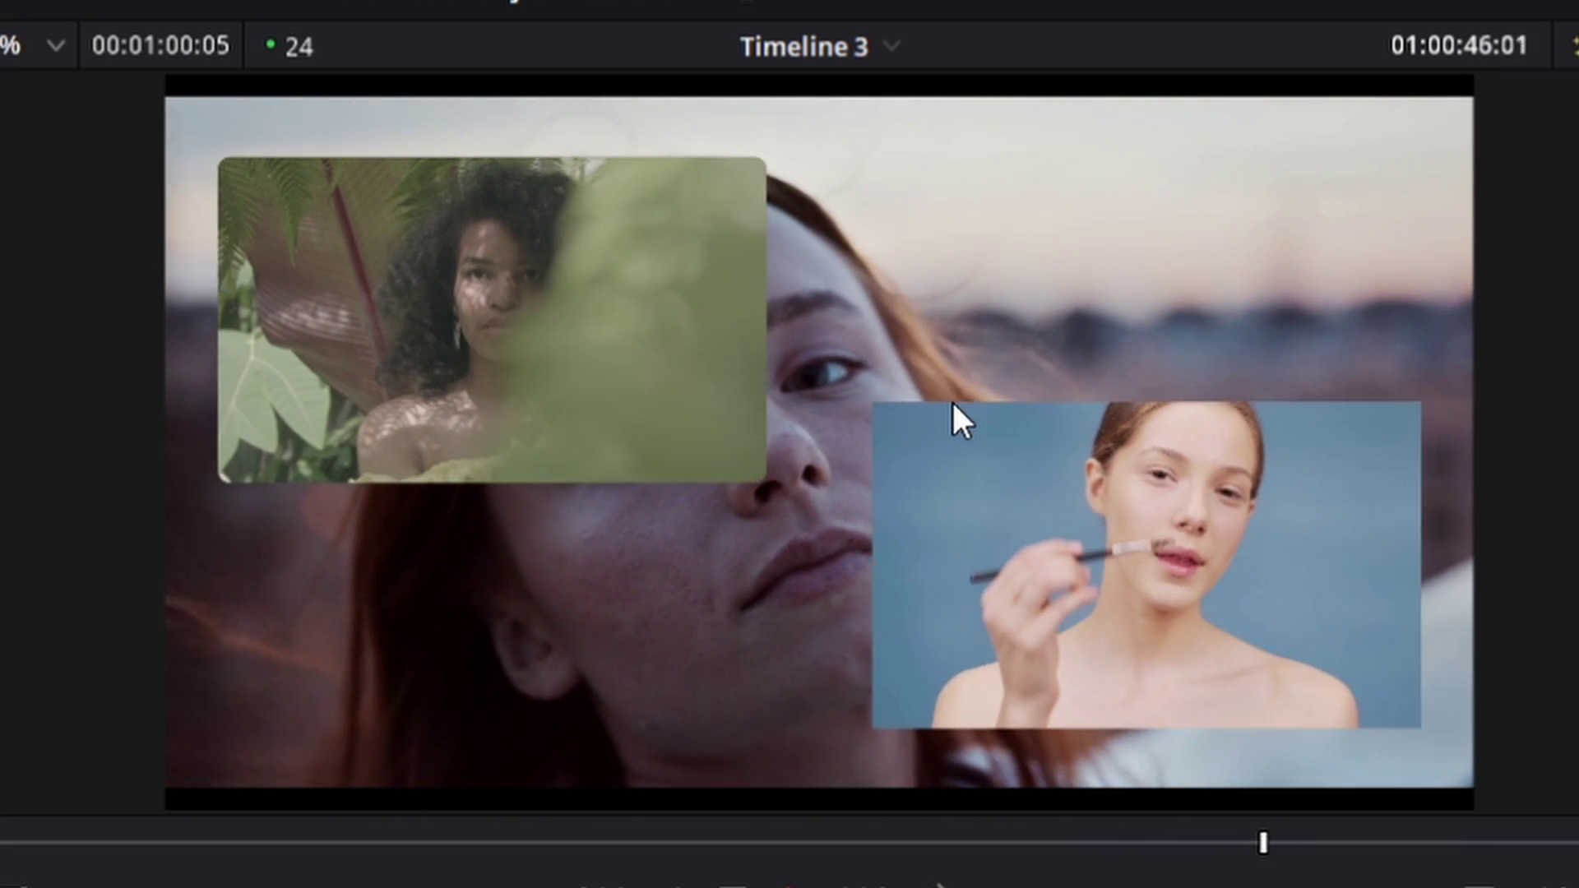
key(space)
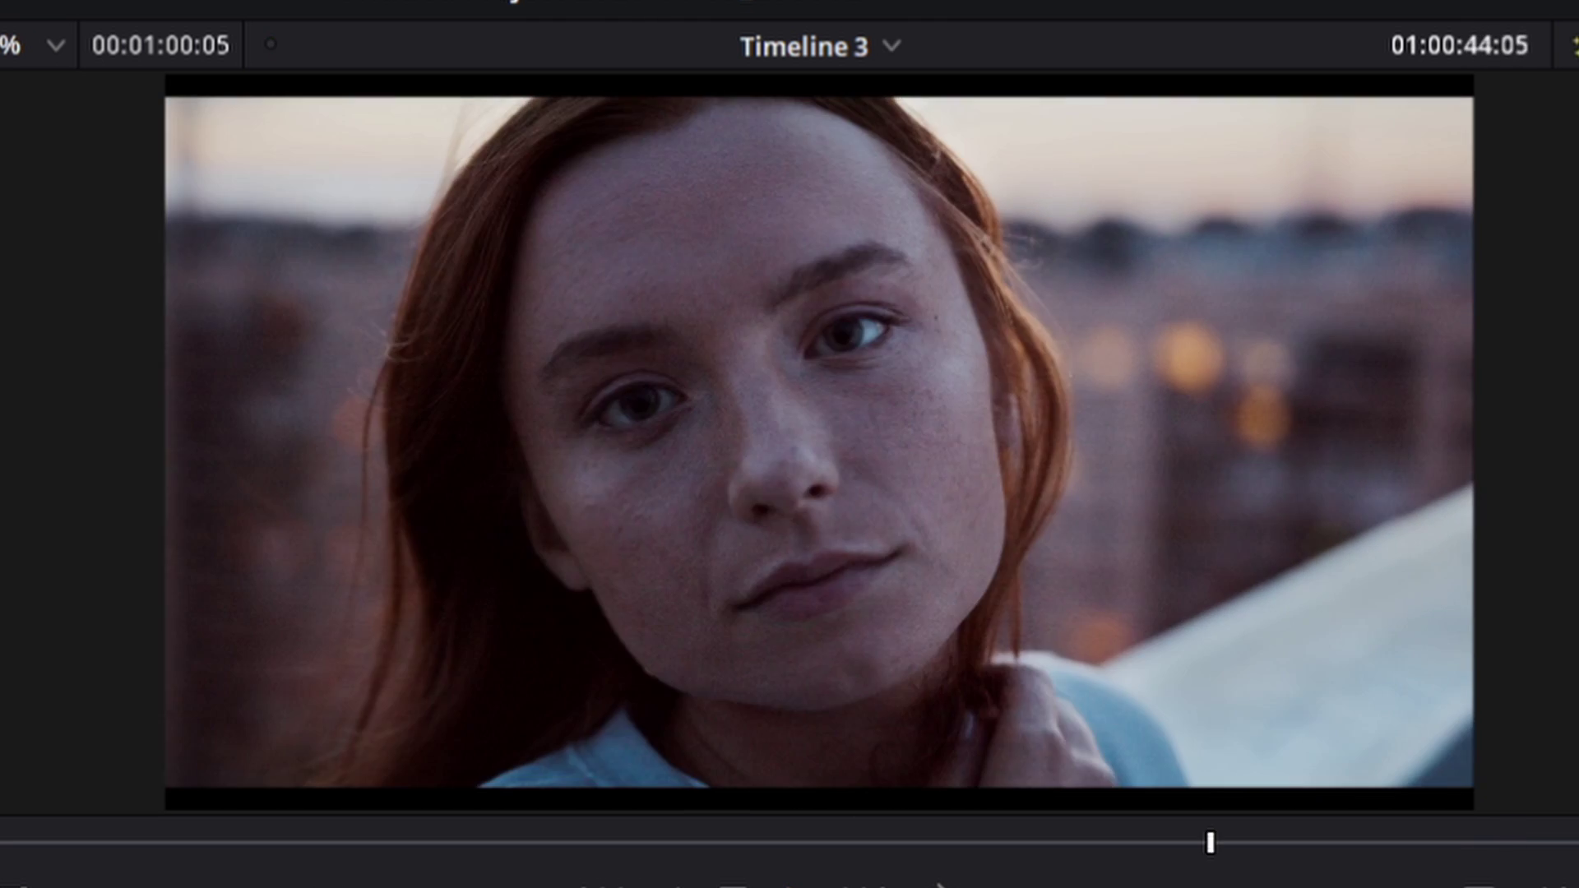
key(space)
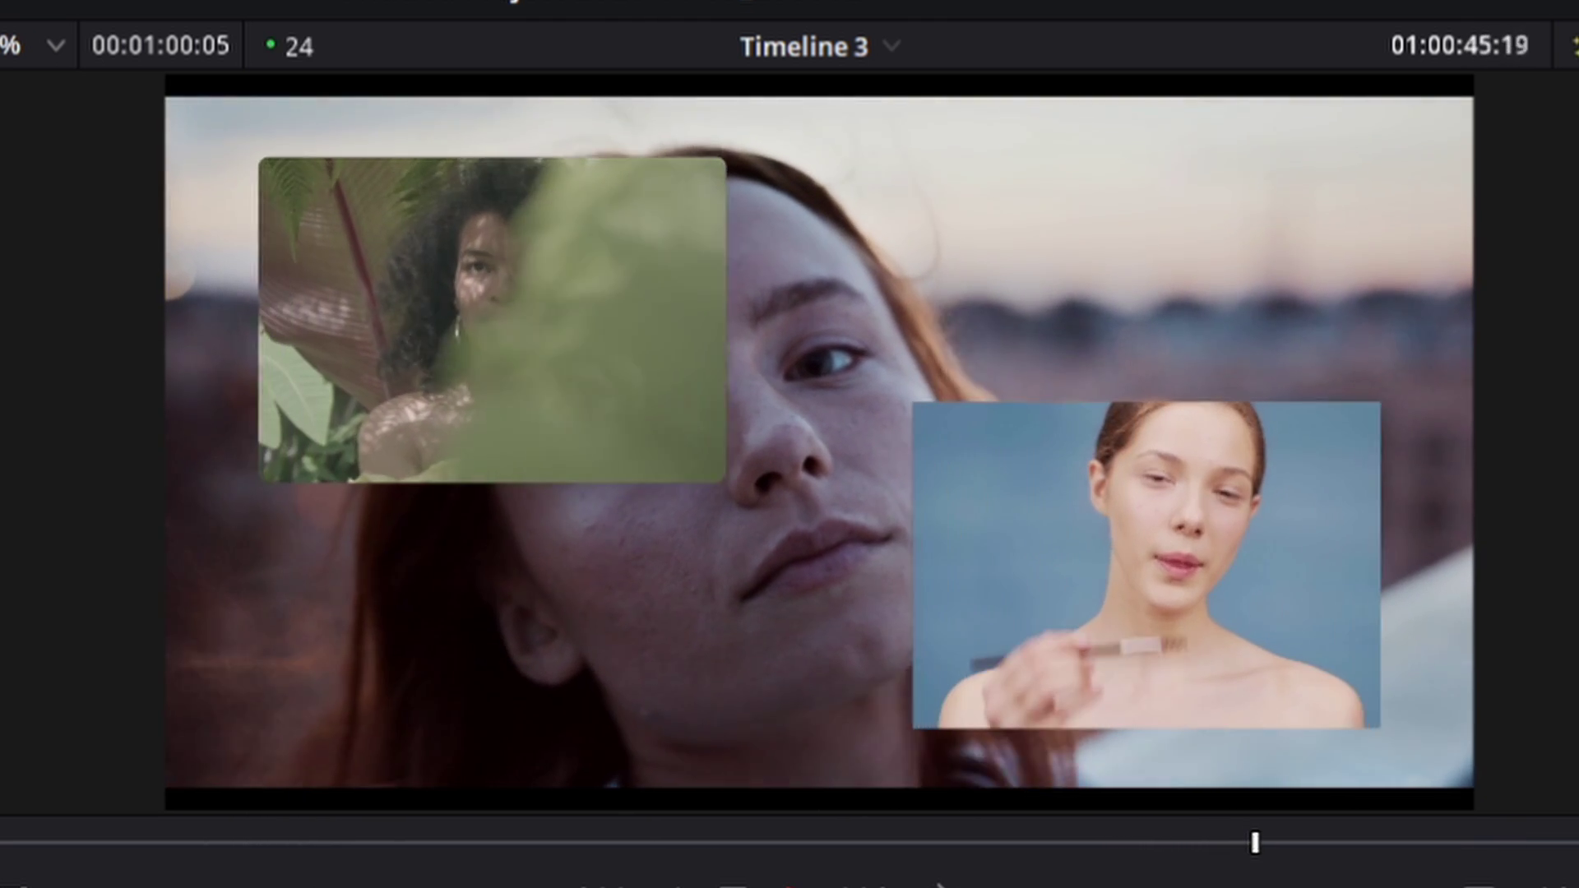
Set the Shrink Animation to Shrink Height for all tiles and preview the intro from the clip's start
key(space)
click(793, 419)
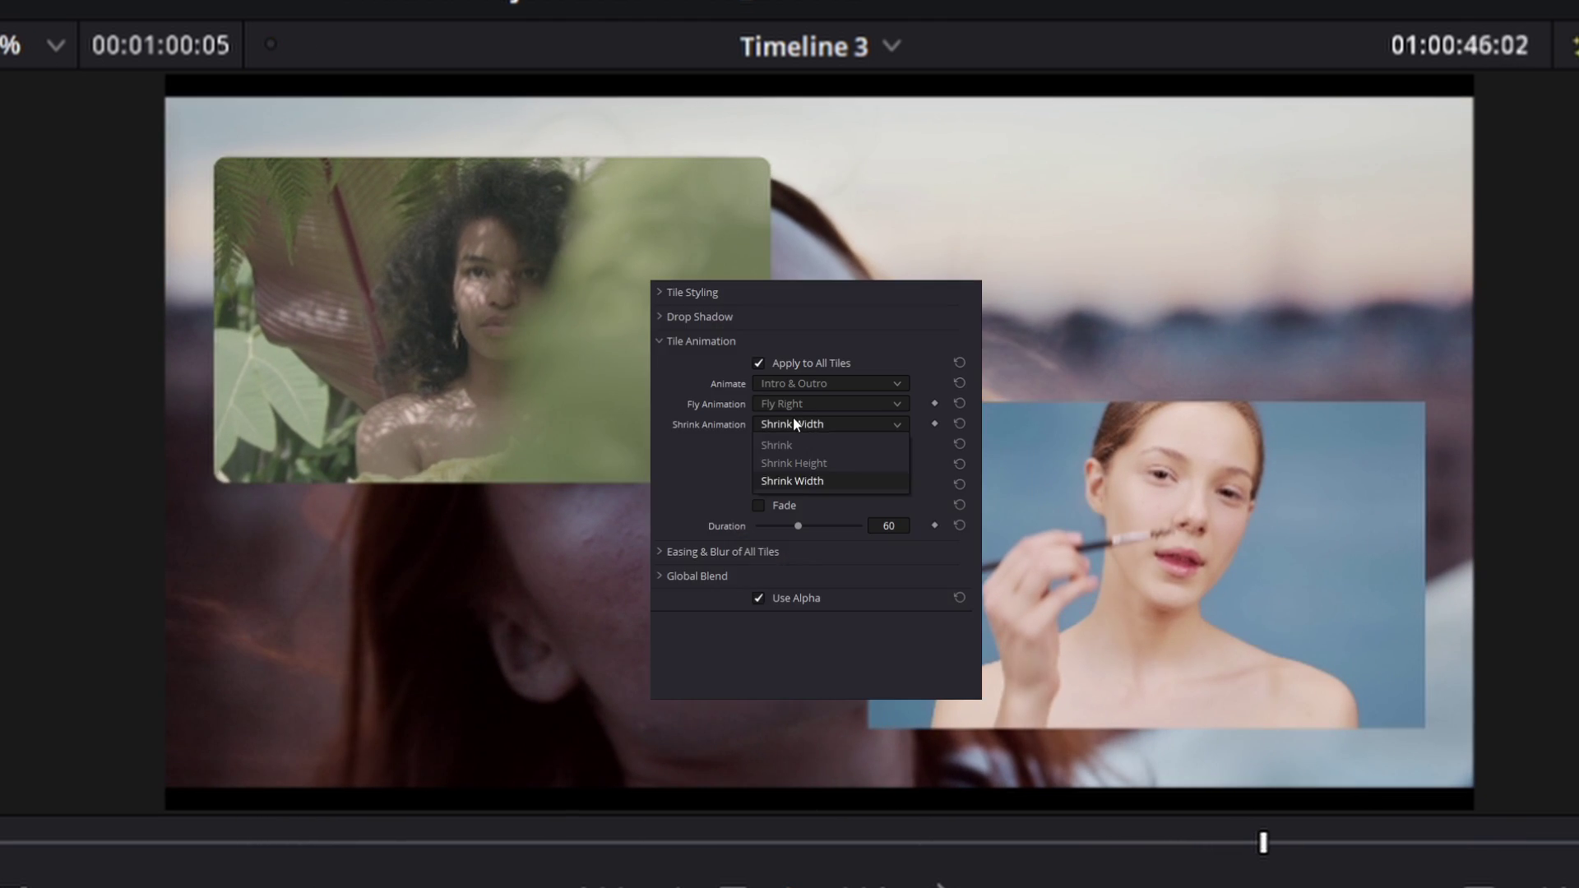
click(790, 465)
key(Up)
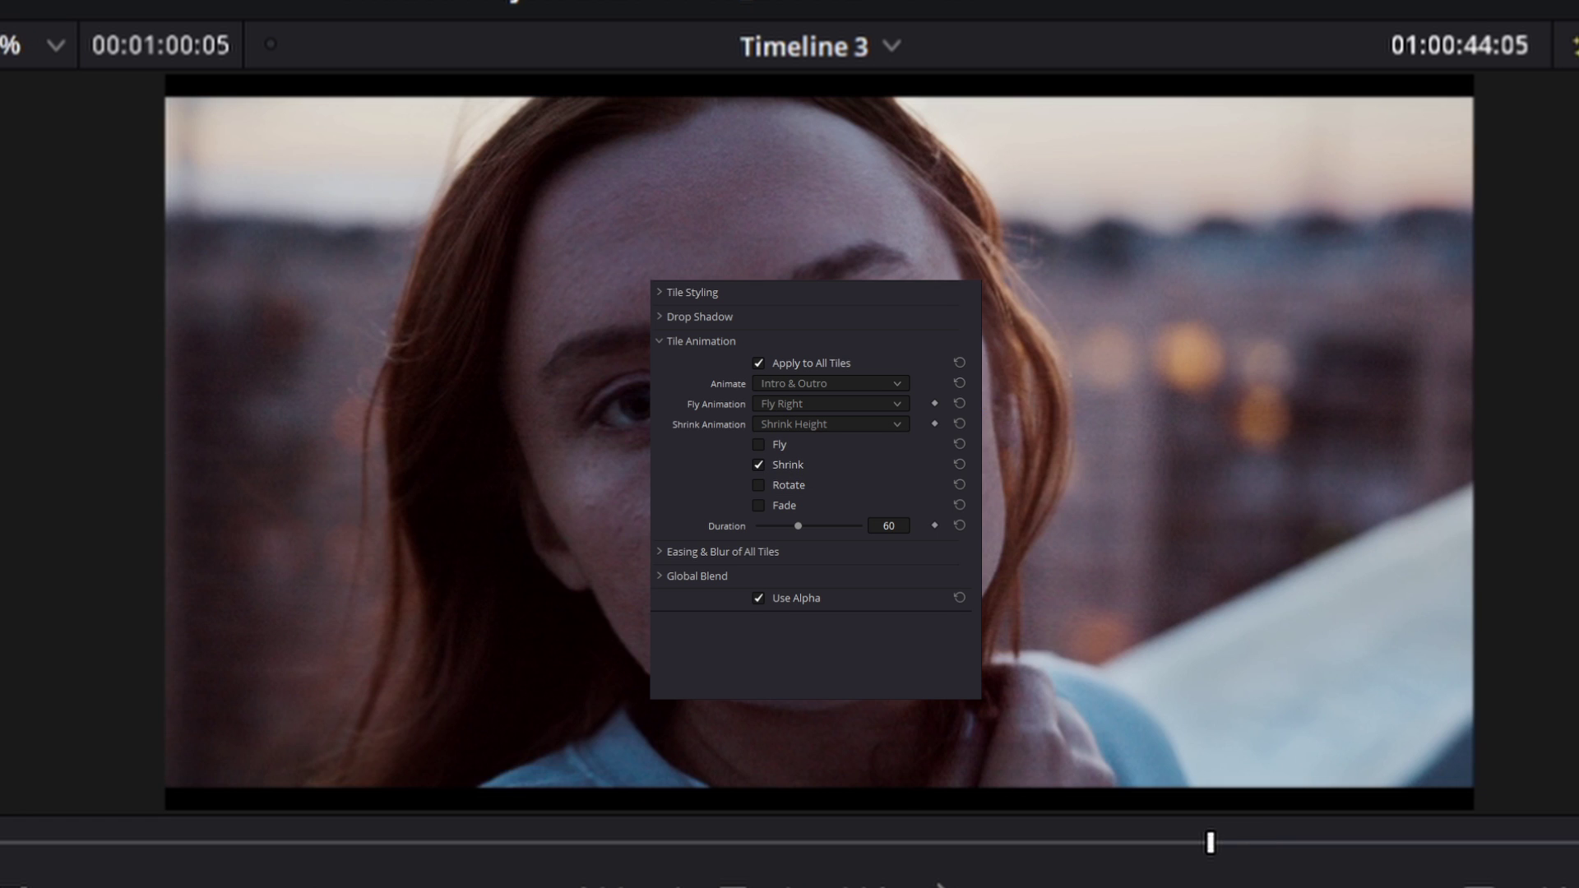
key(space)
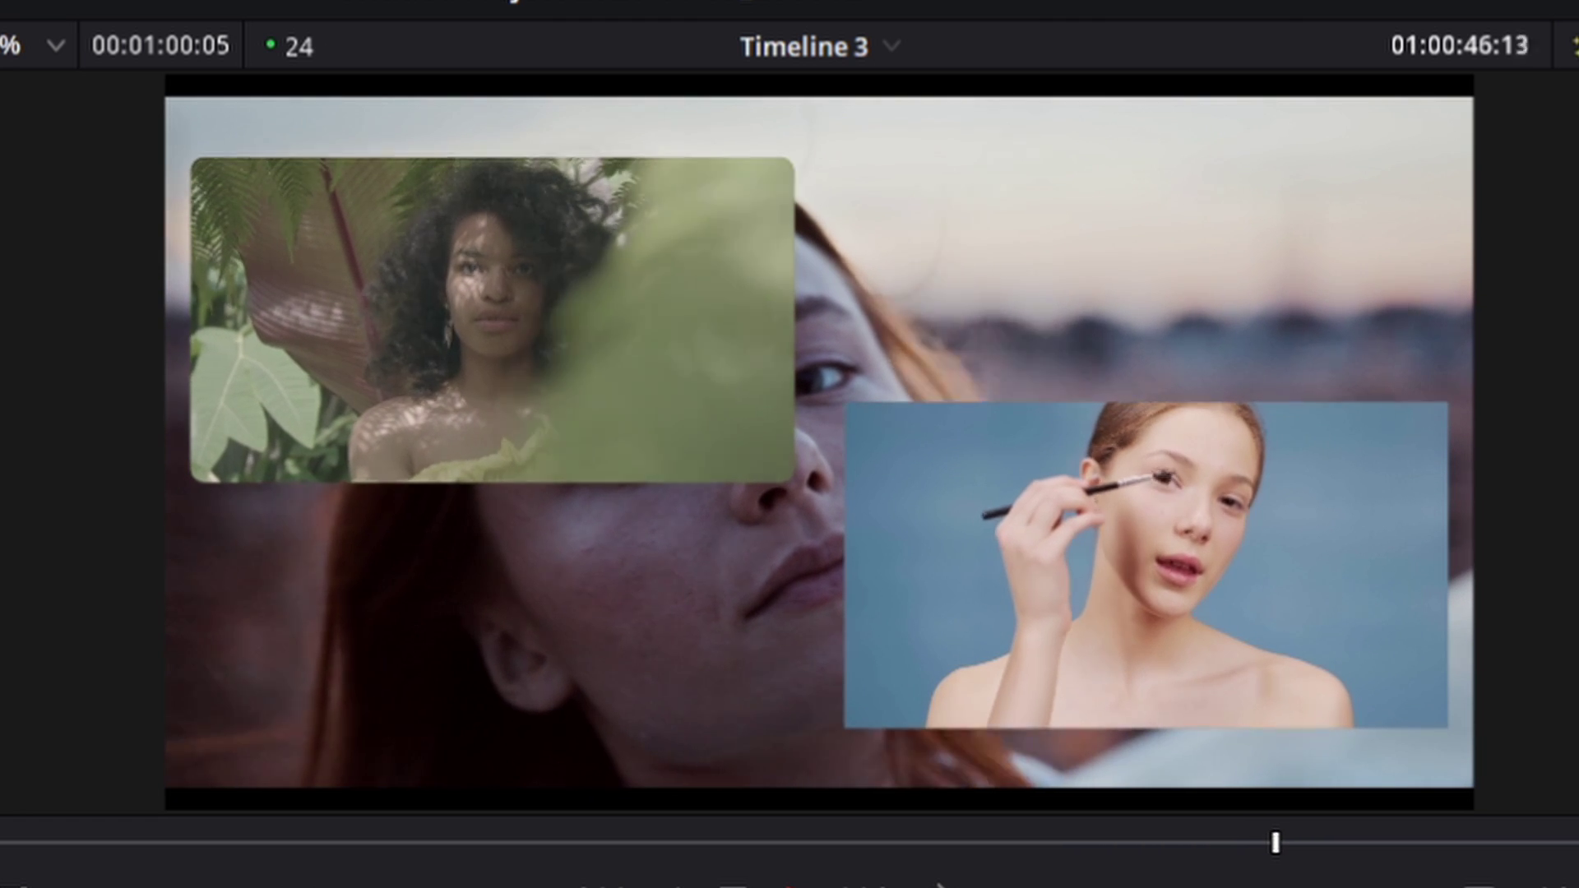
Switch all tiles from Shrink to Fly and preview the Fly Right intro
key(space)
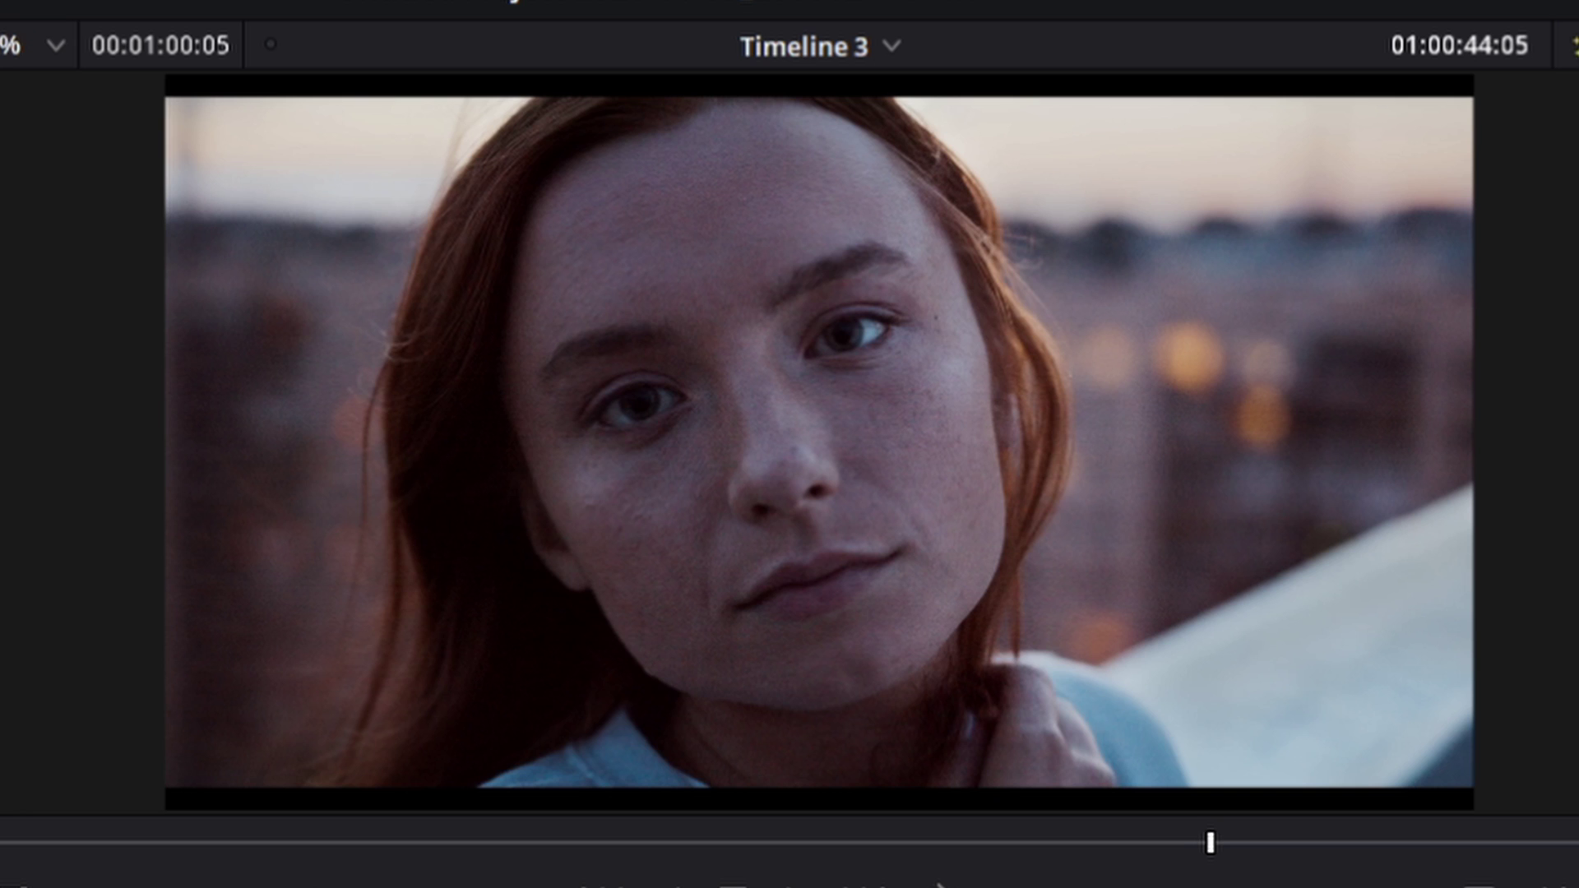
key(space)
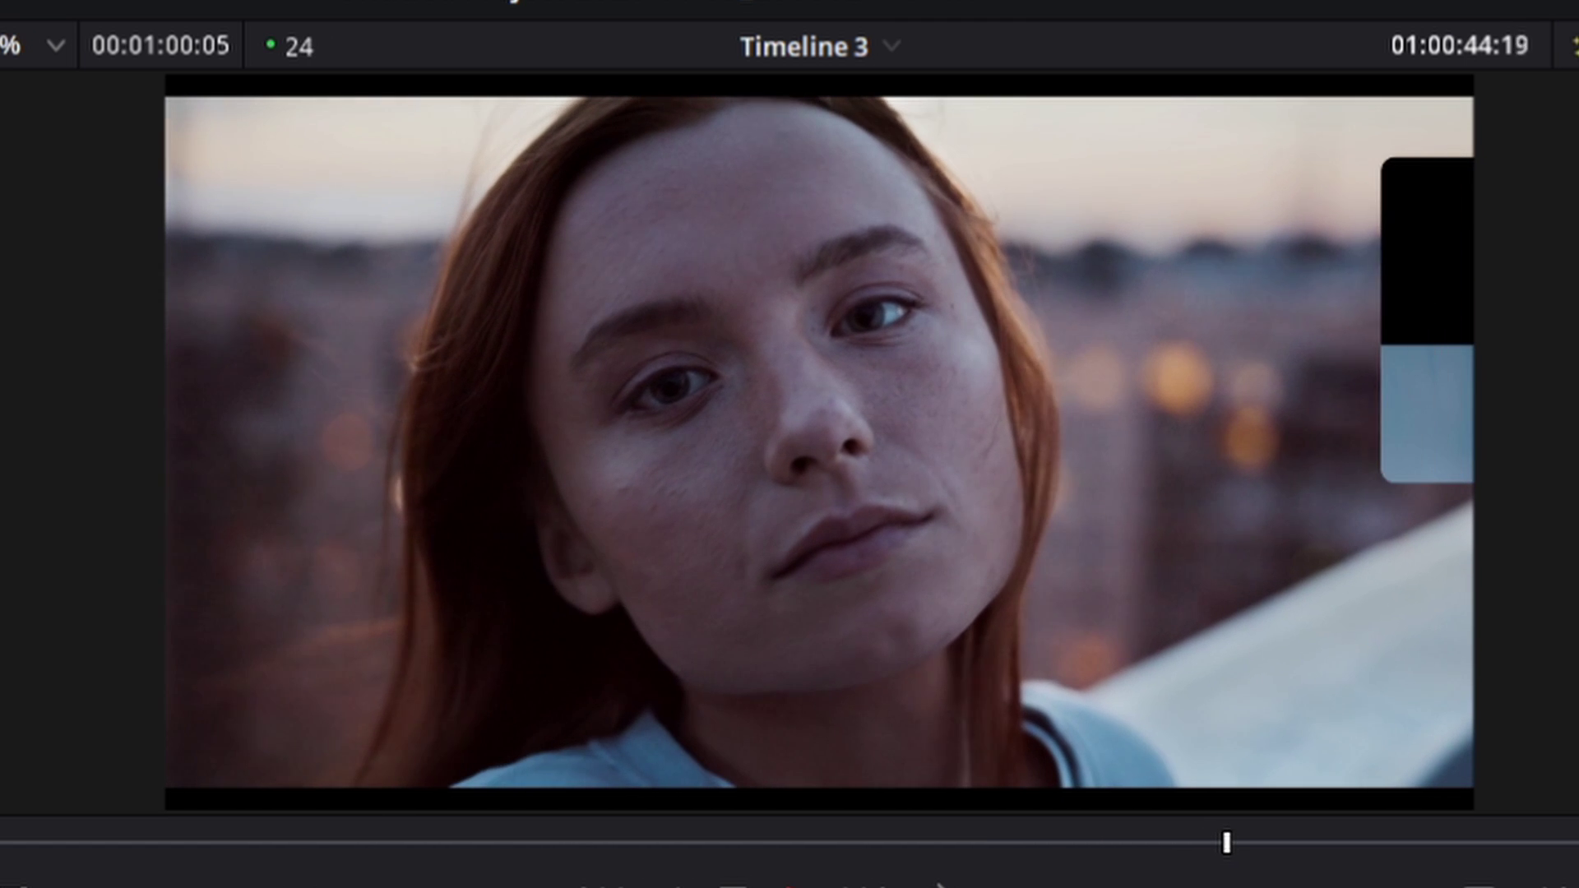
key(space)
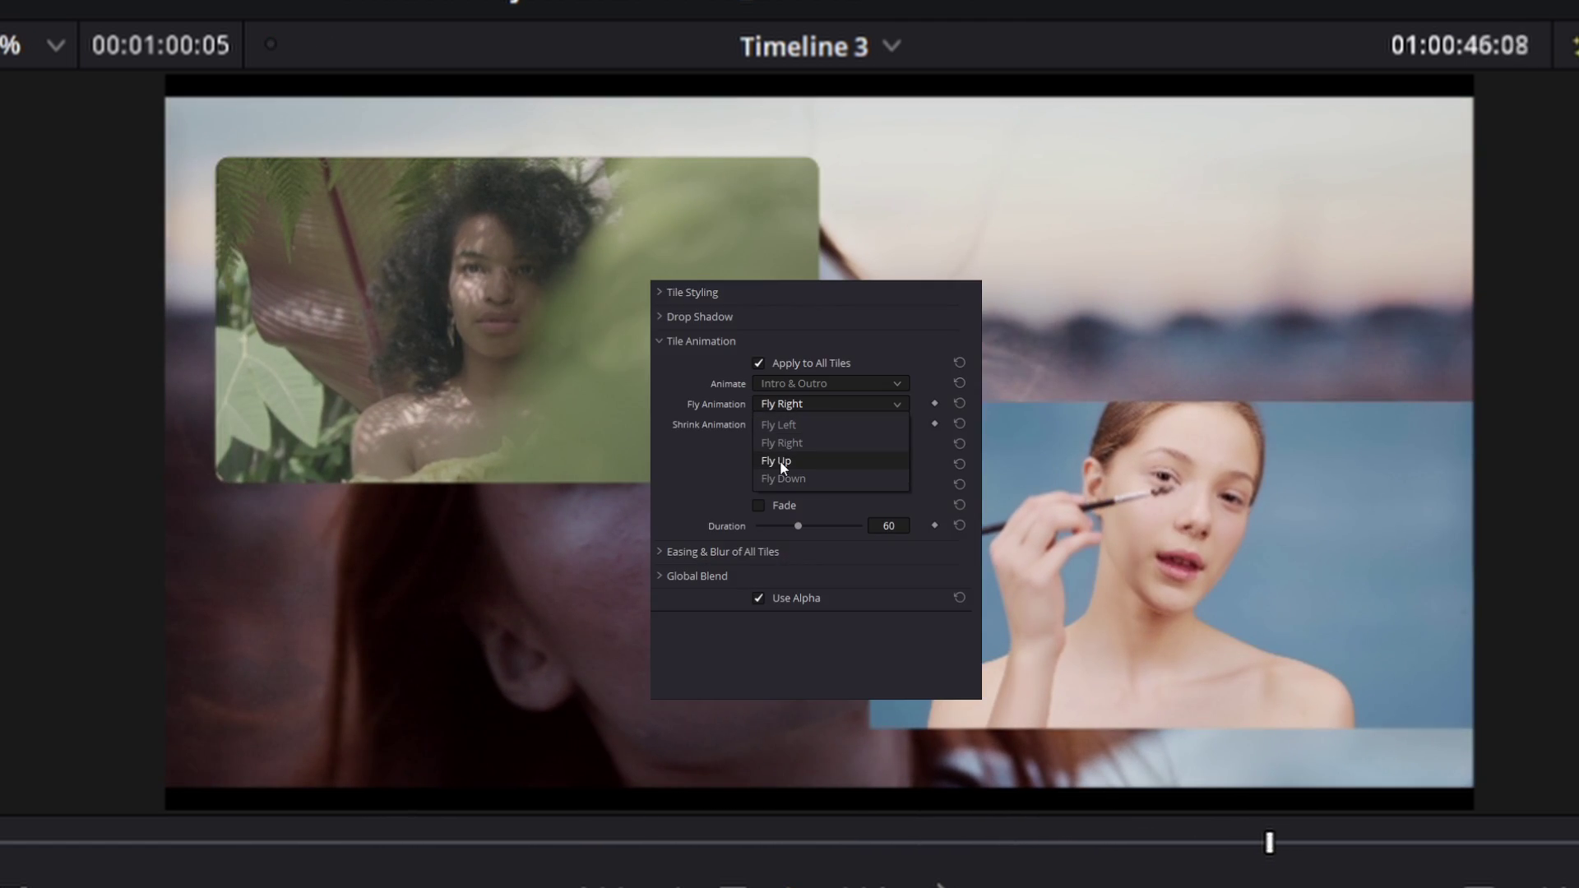
Set the Fly Animation to Fly Up and preview the tiles' intro and outro
click(778, 462)
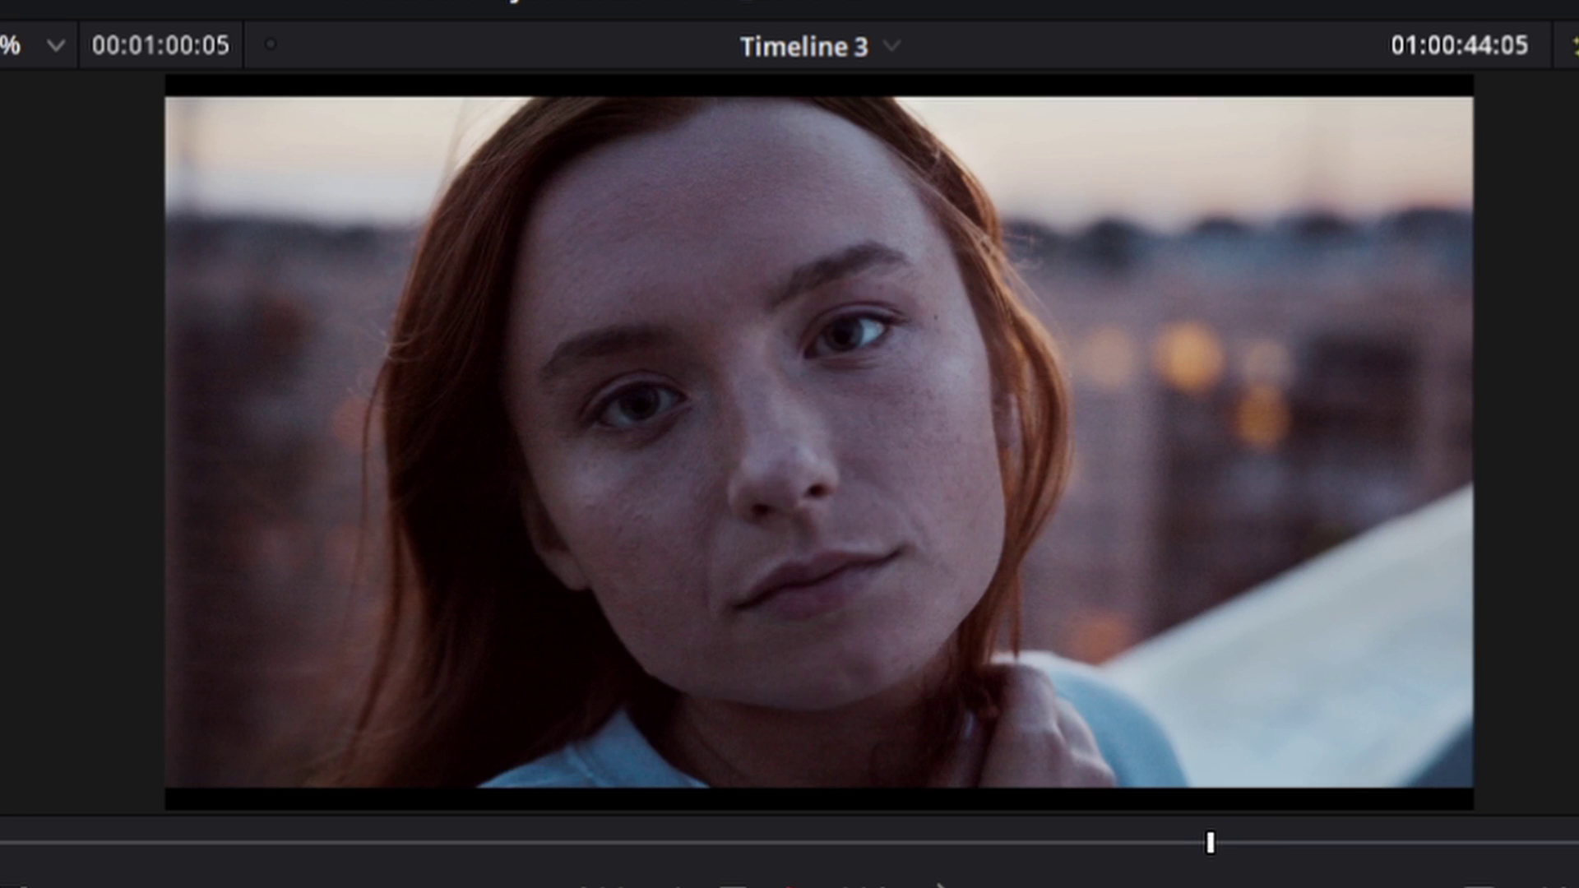
key(space)
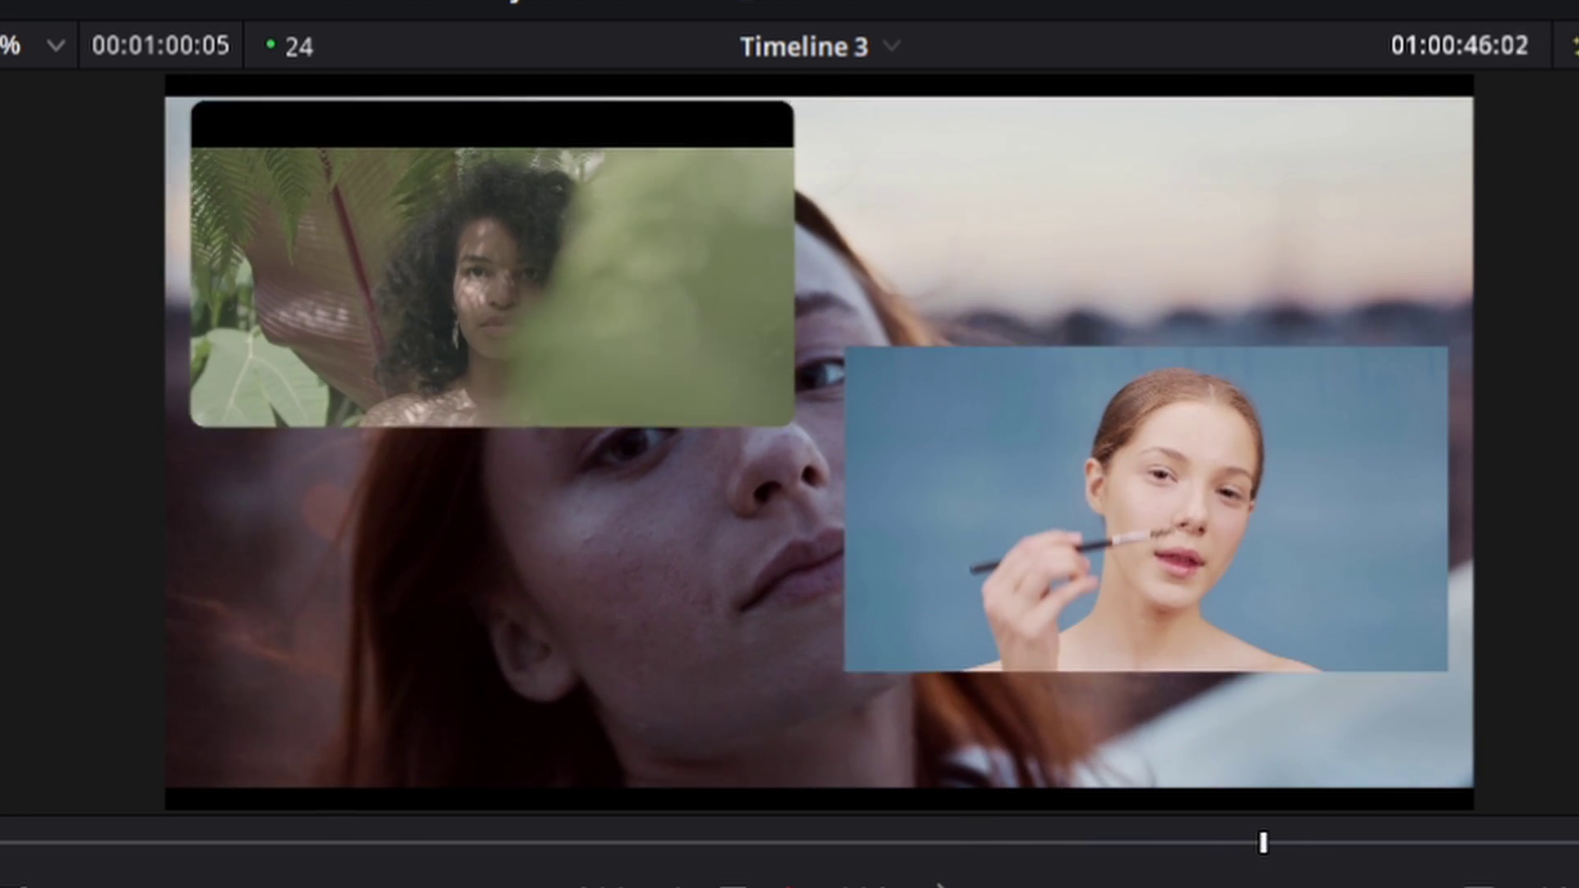
key(space)
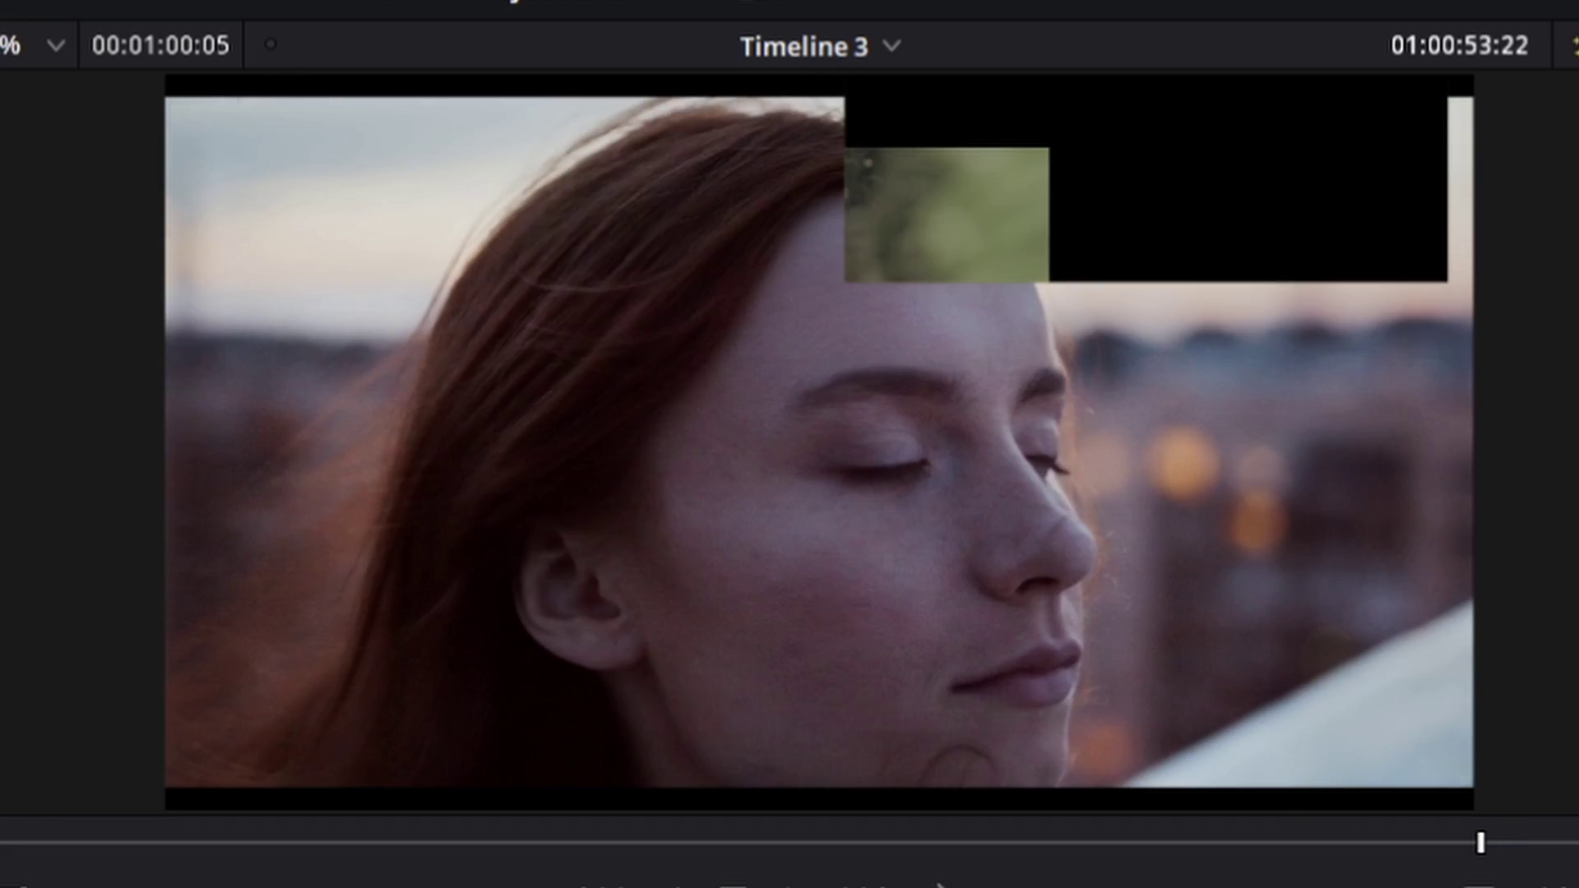
key(space)
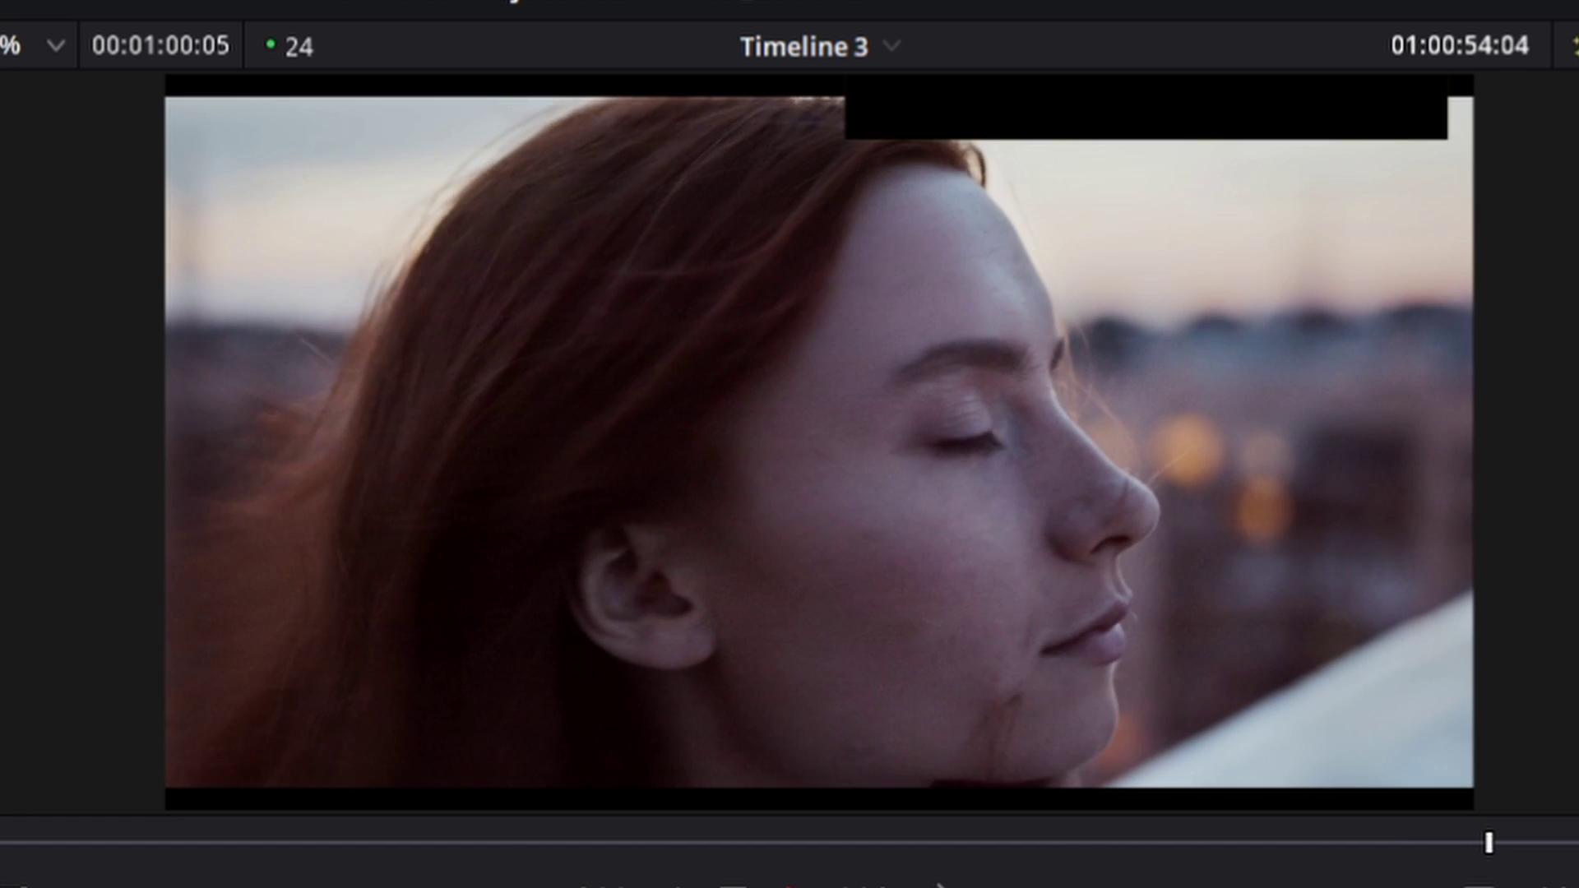
key(space)
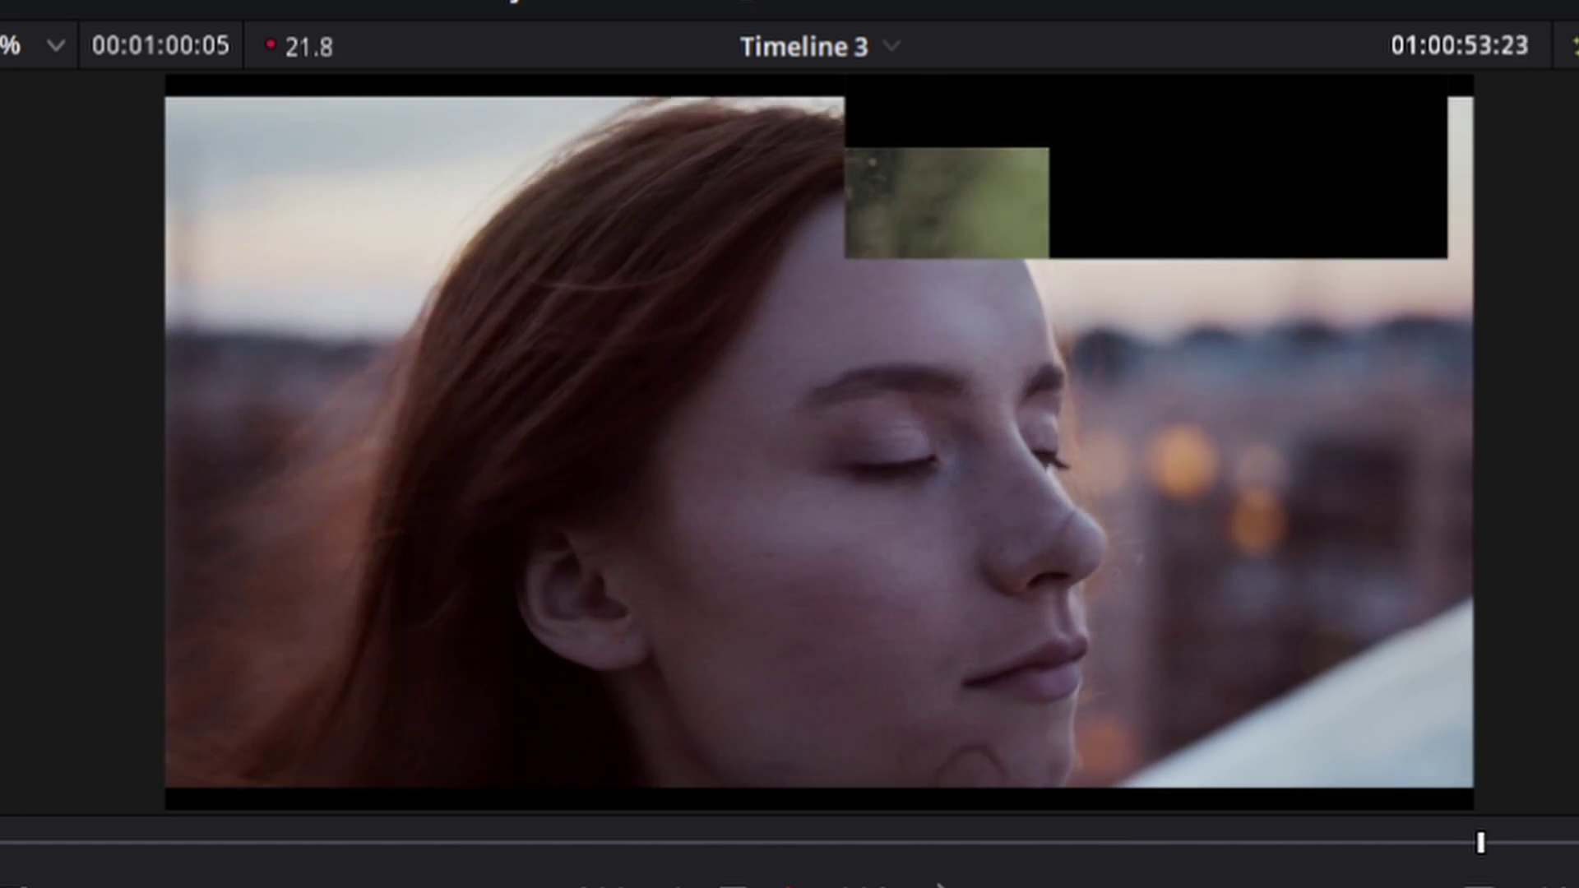
key(space)
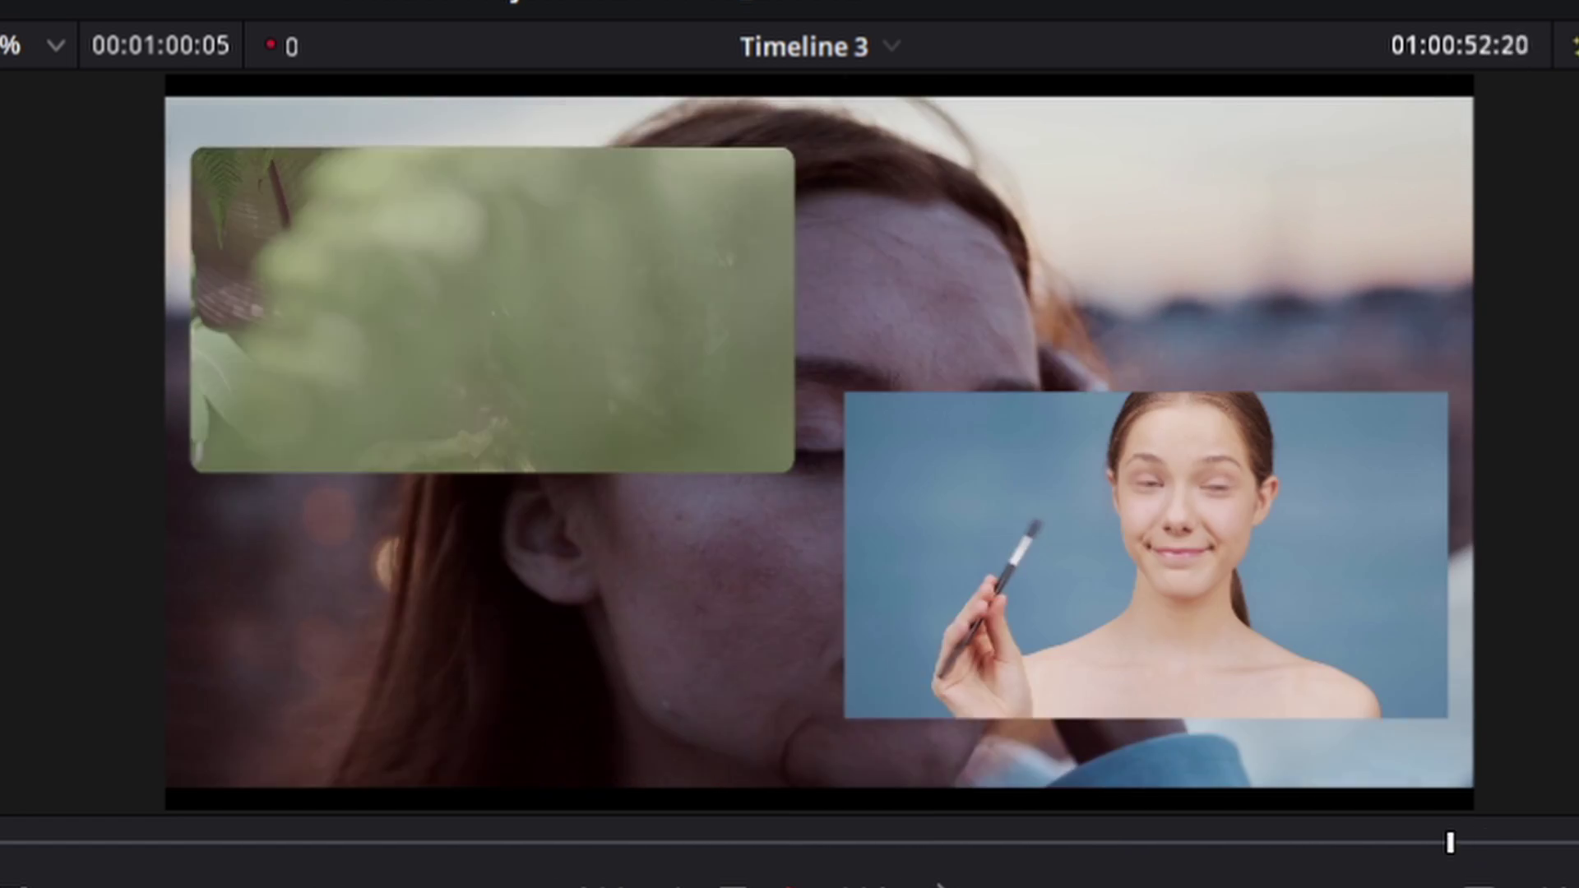
key(space)
Turn Fly off, enable Shrink and Rotate for all tiles, and preview the combined intro
key(space)
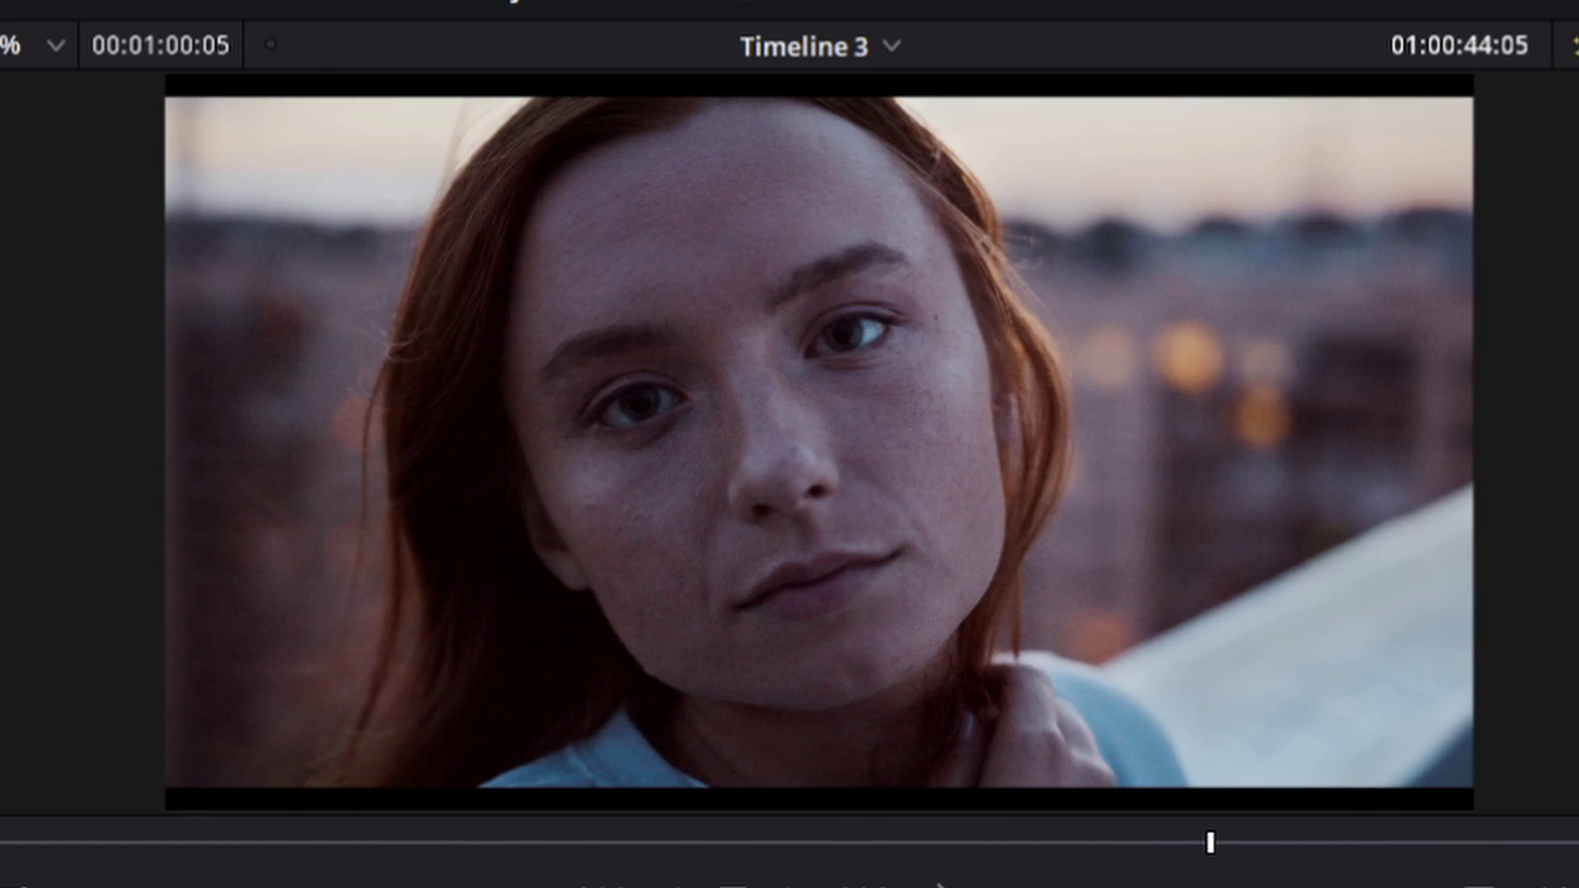
key(space)
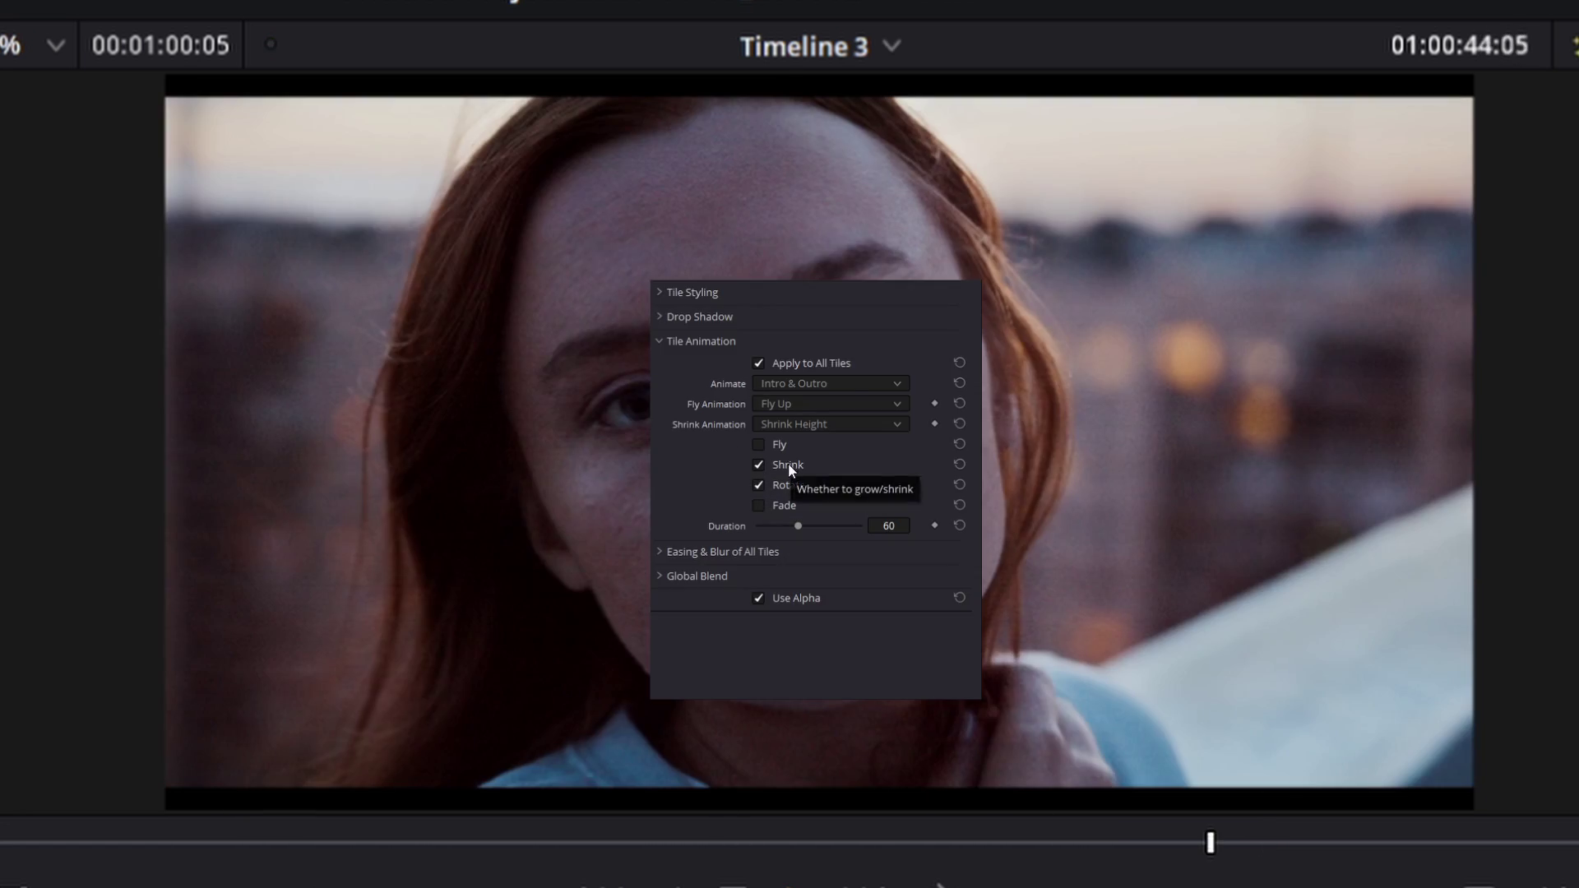
key(space)
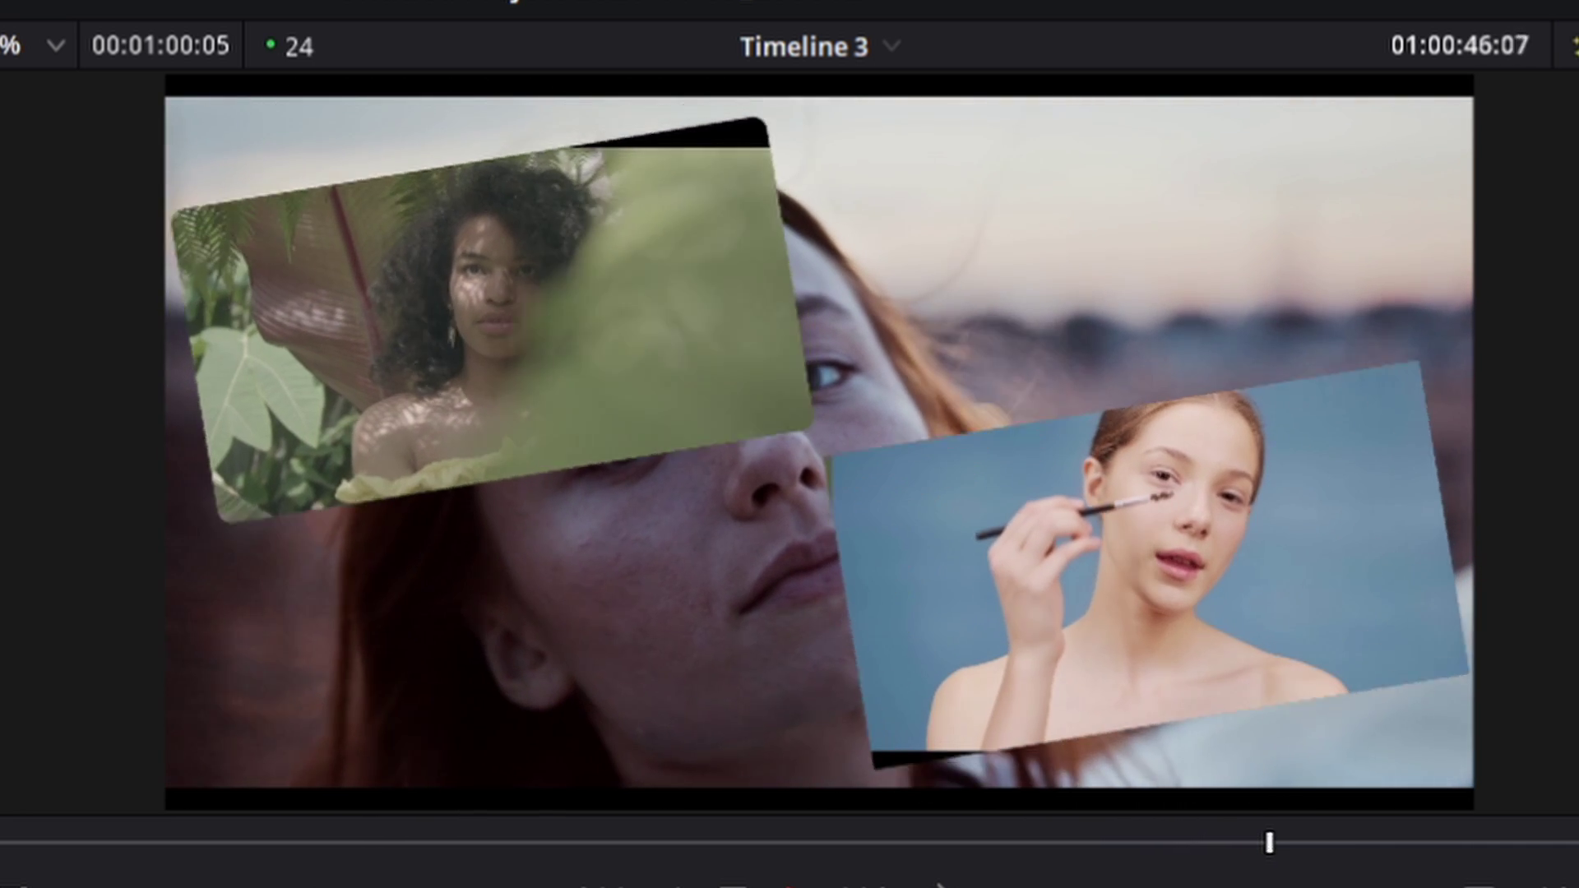
key(space)
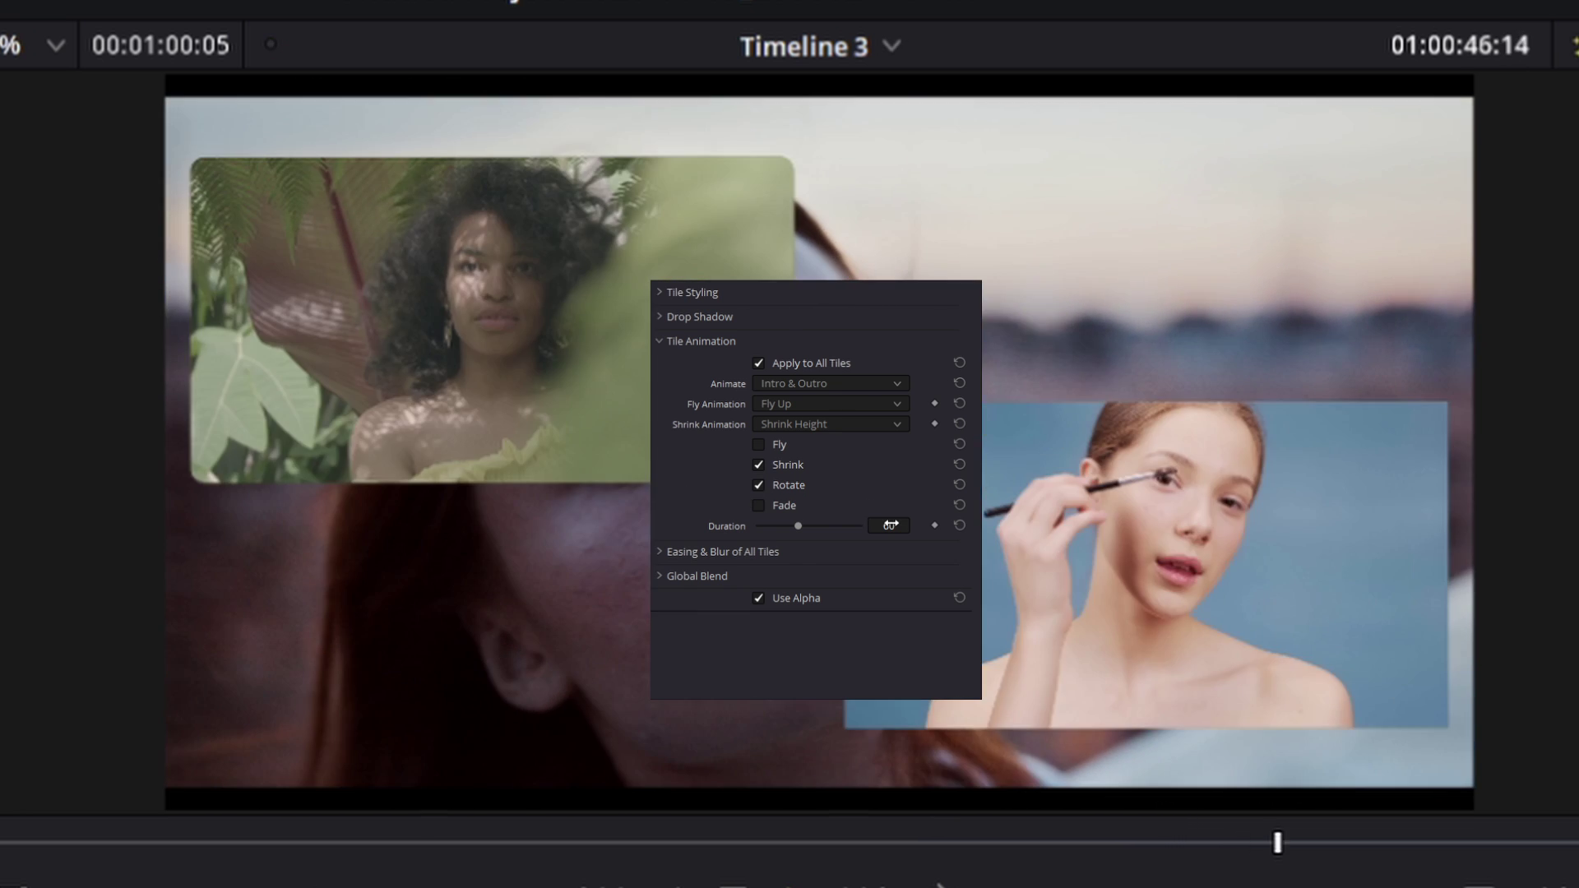
Set the tile animation duration to 15 and preview the intro with Shrink only, without Rotate
click(891, 524)
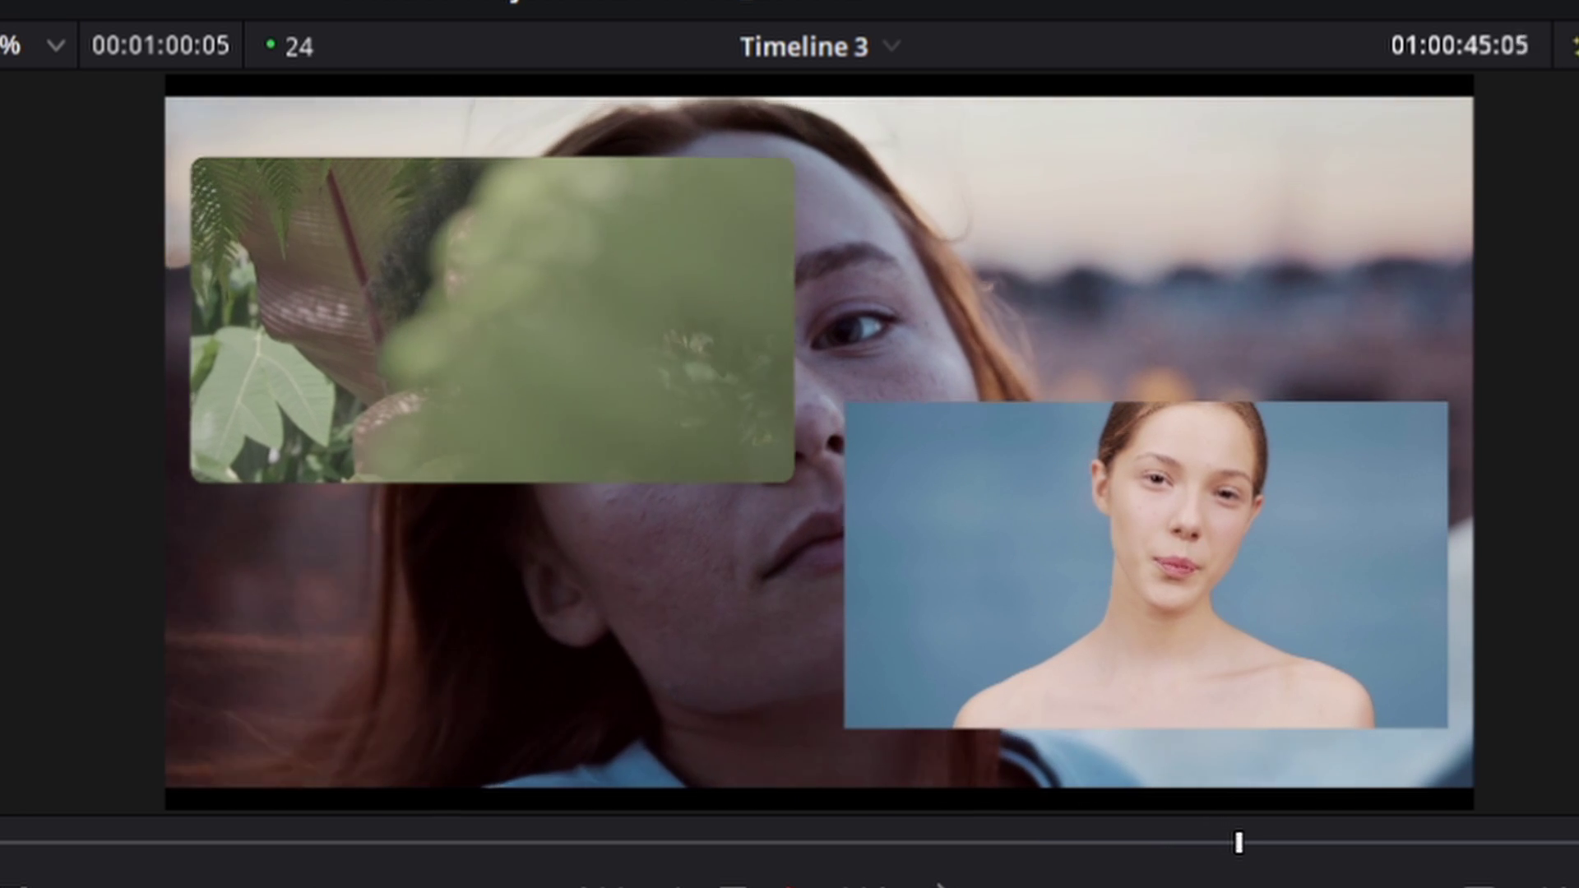
key(space)
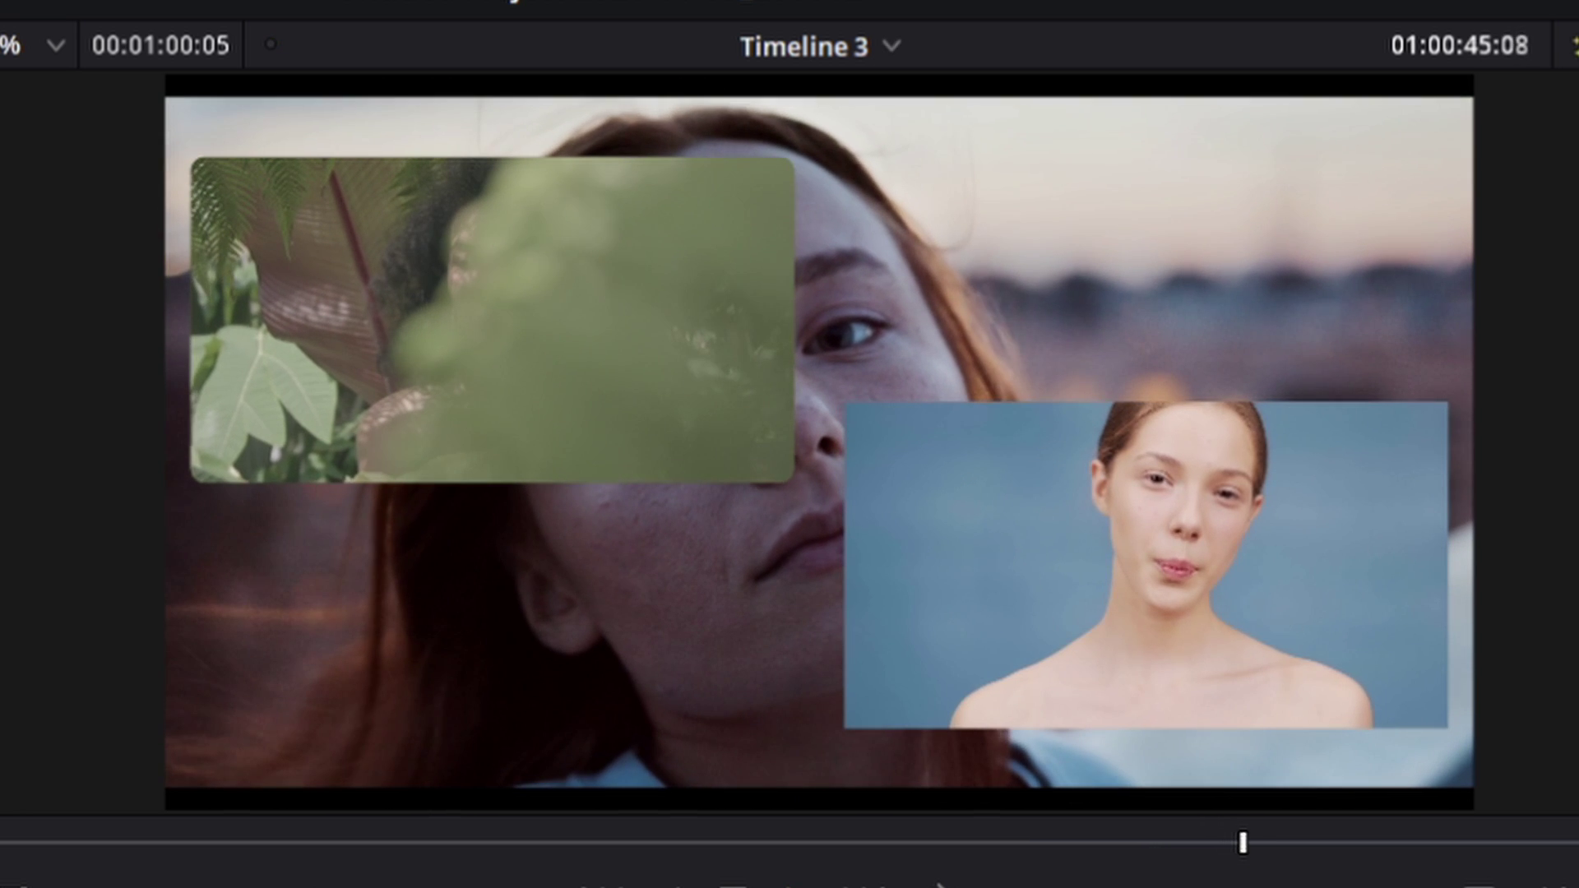
key(space)
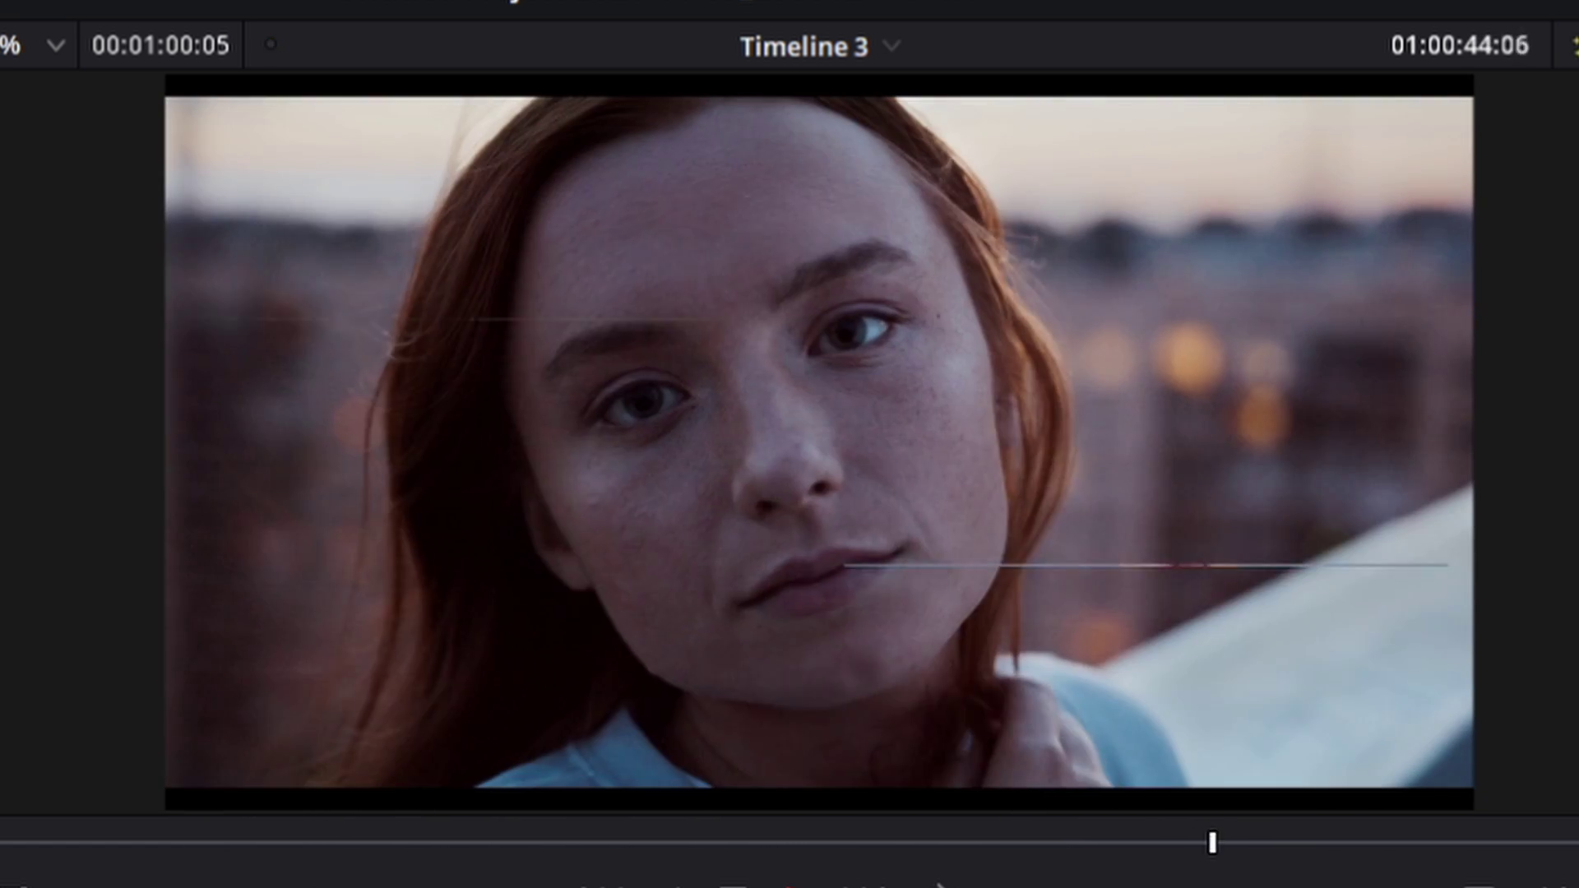
key(space)
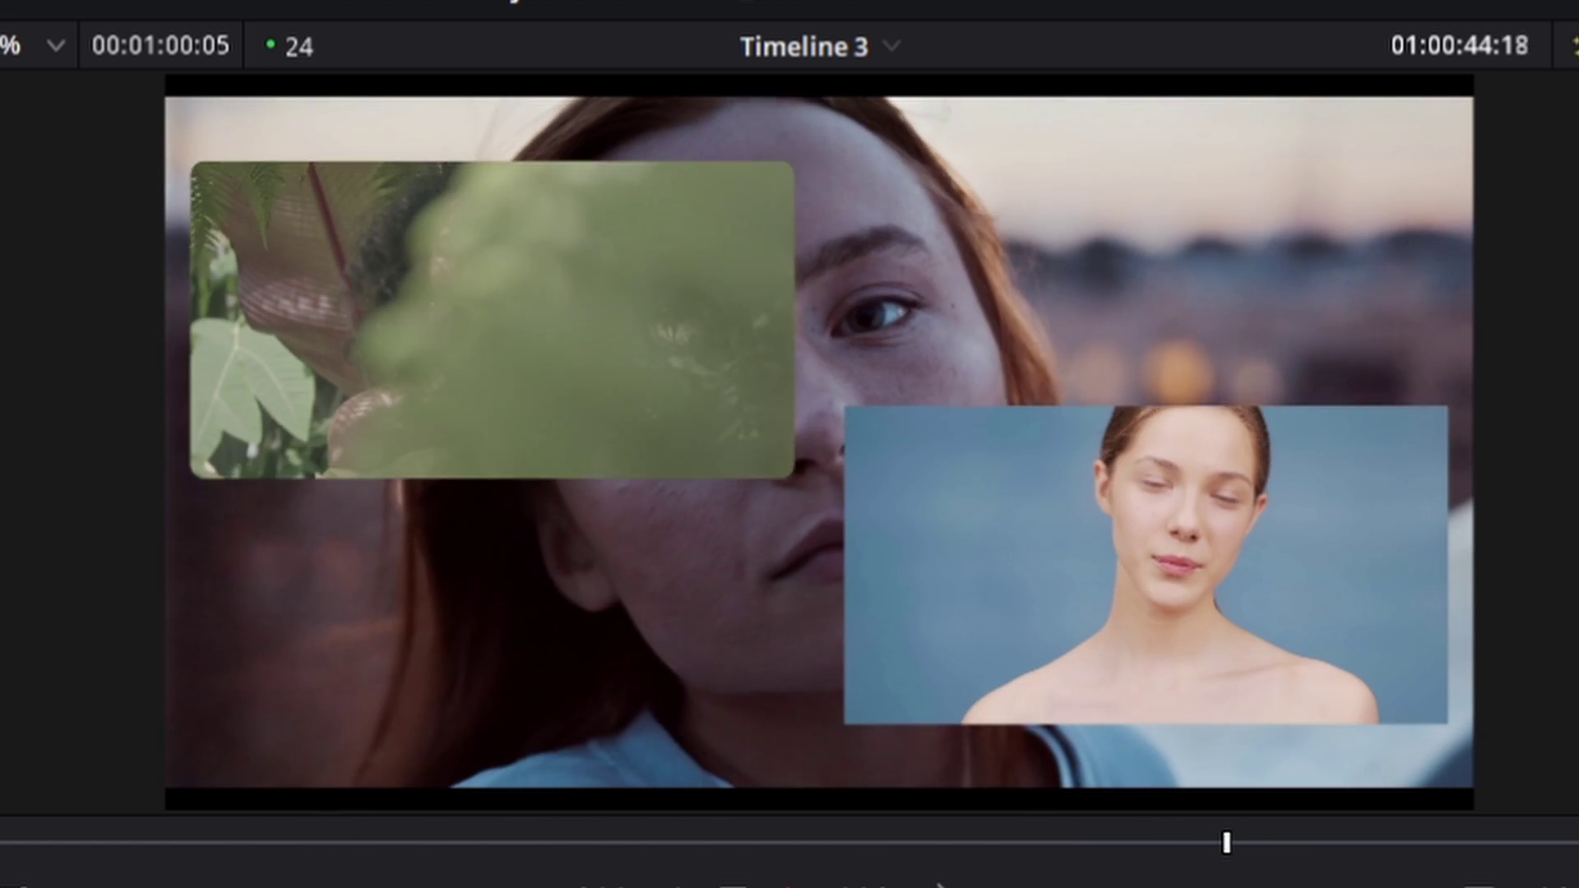
key(space)
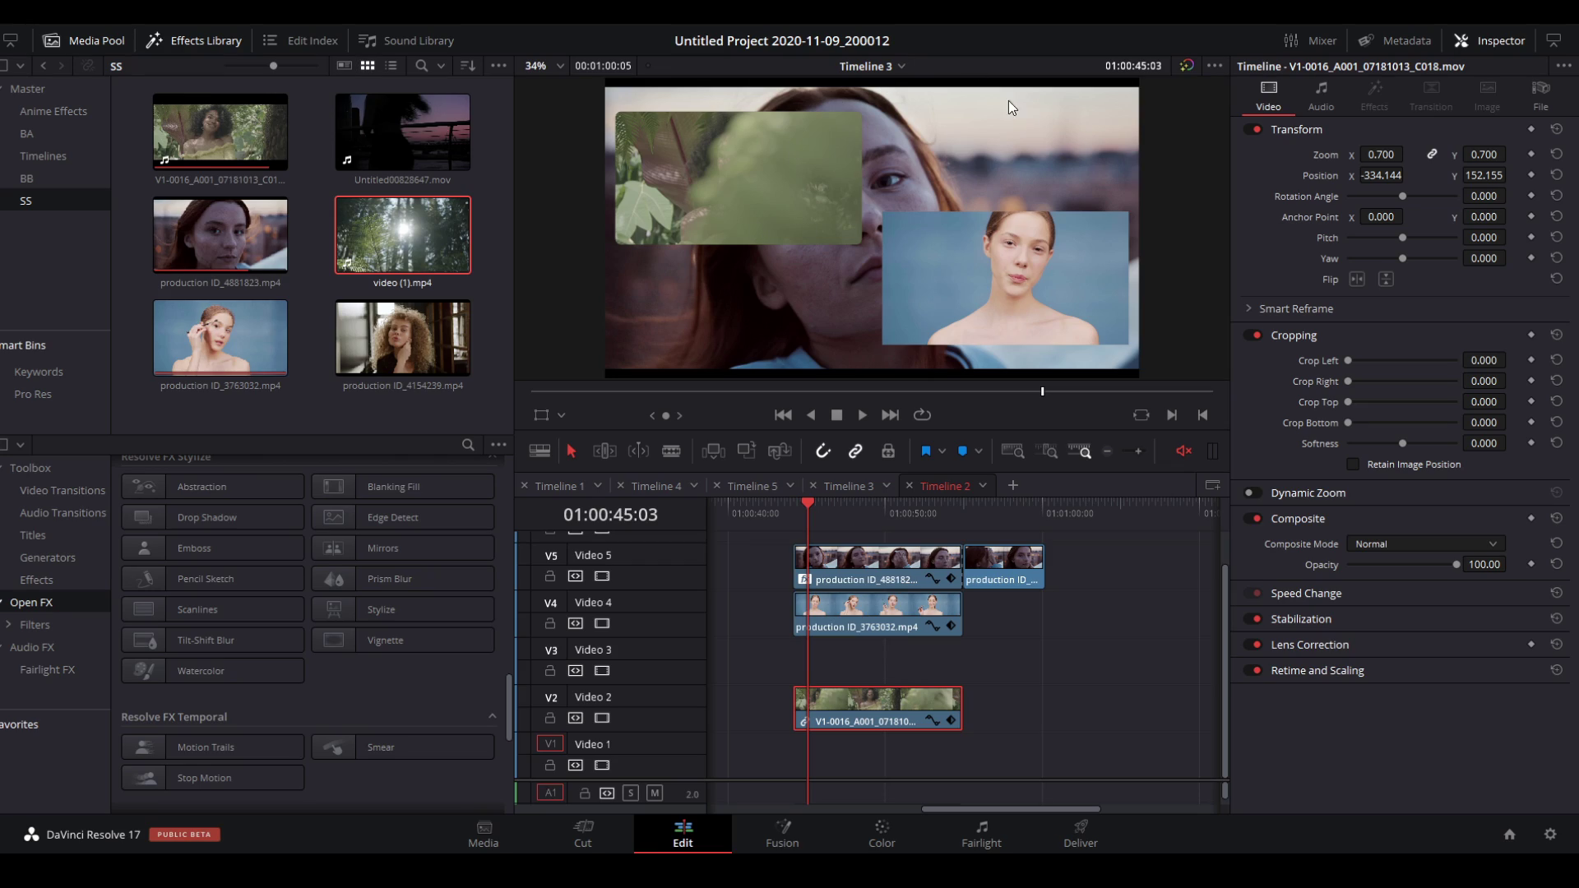
Open the Video Collage effect settings of the first background clip
click(973, 100)
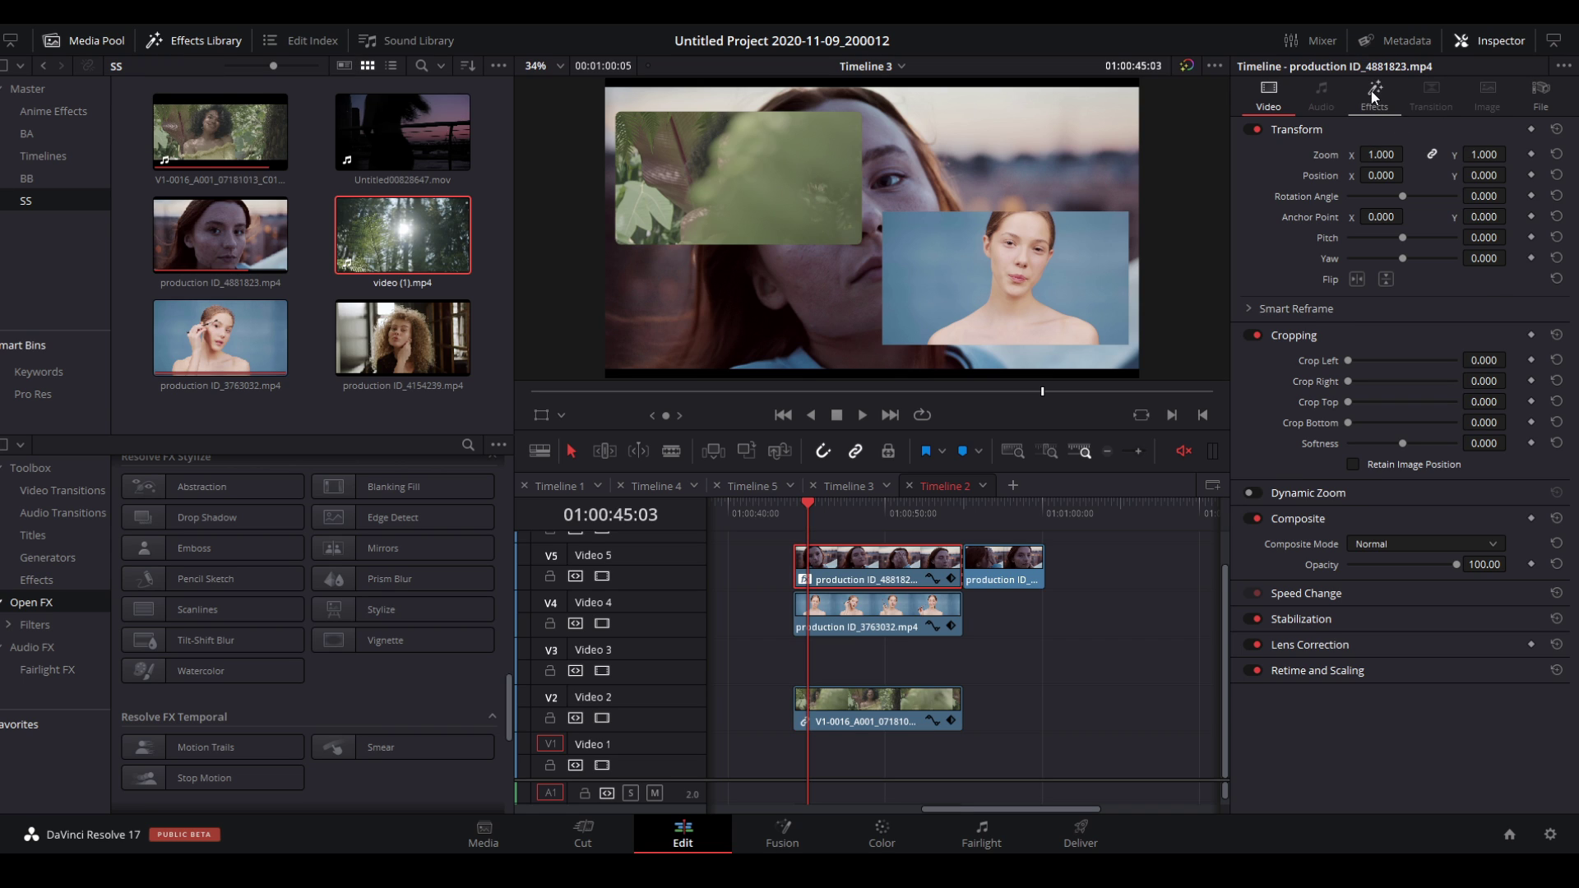
click(1372, 92)
click(1311, 447)
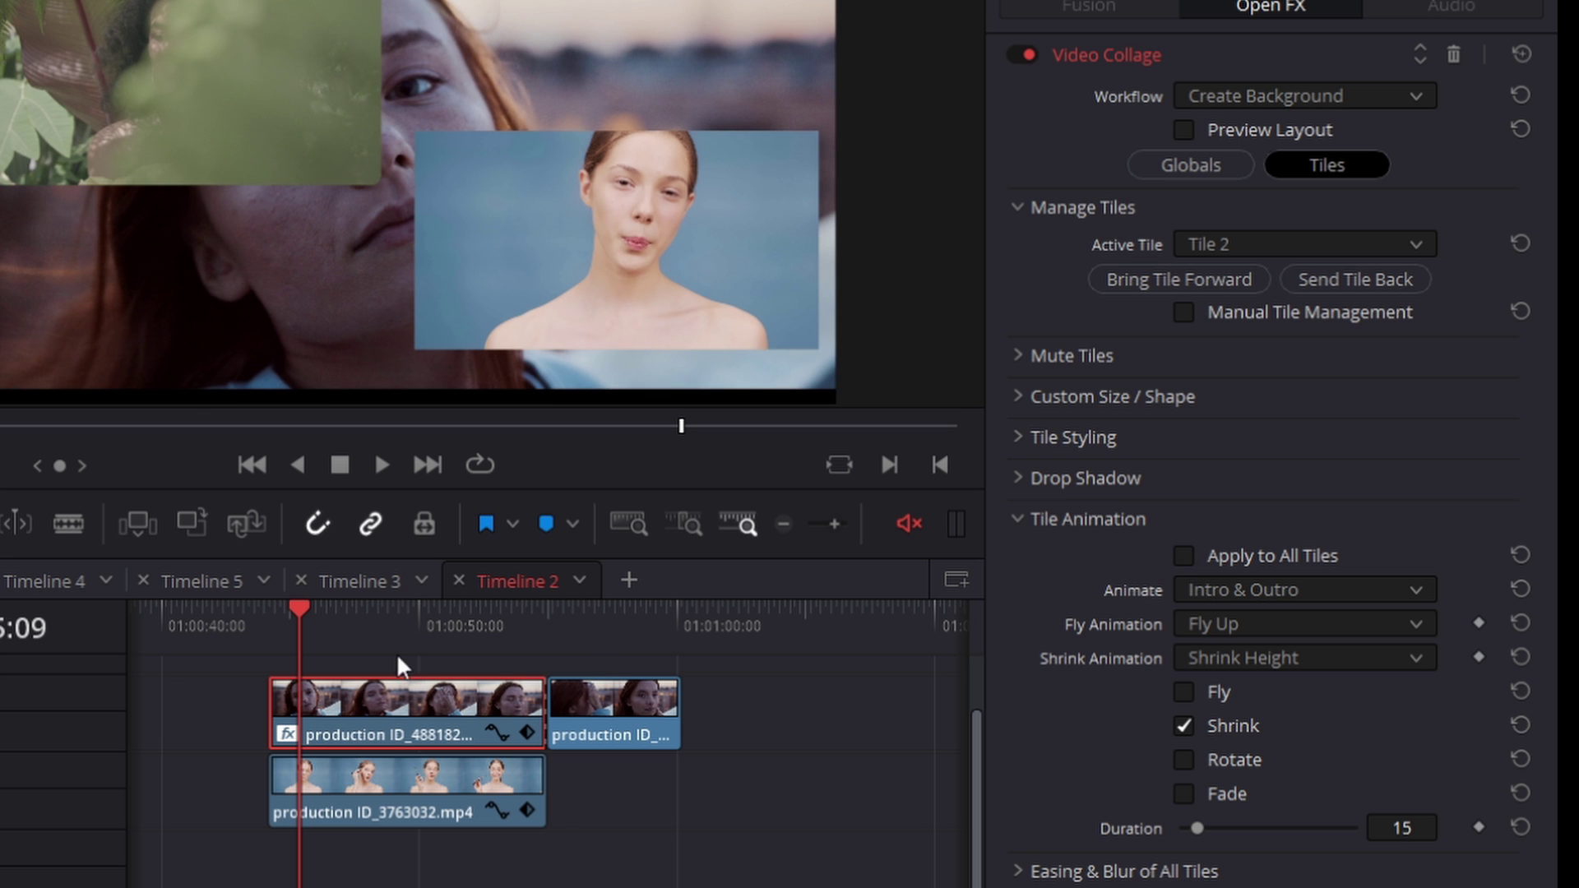
Replay the tile intro from the start of the first background clip
drag(293, 630, 272, 627)
key(space)
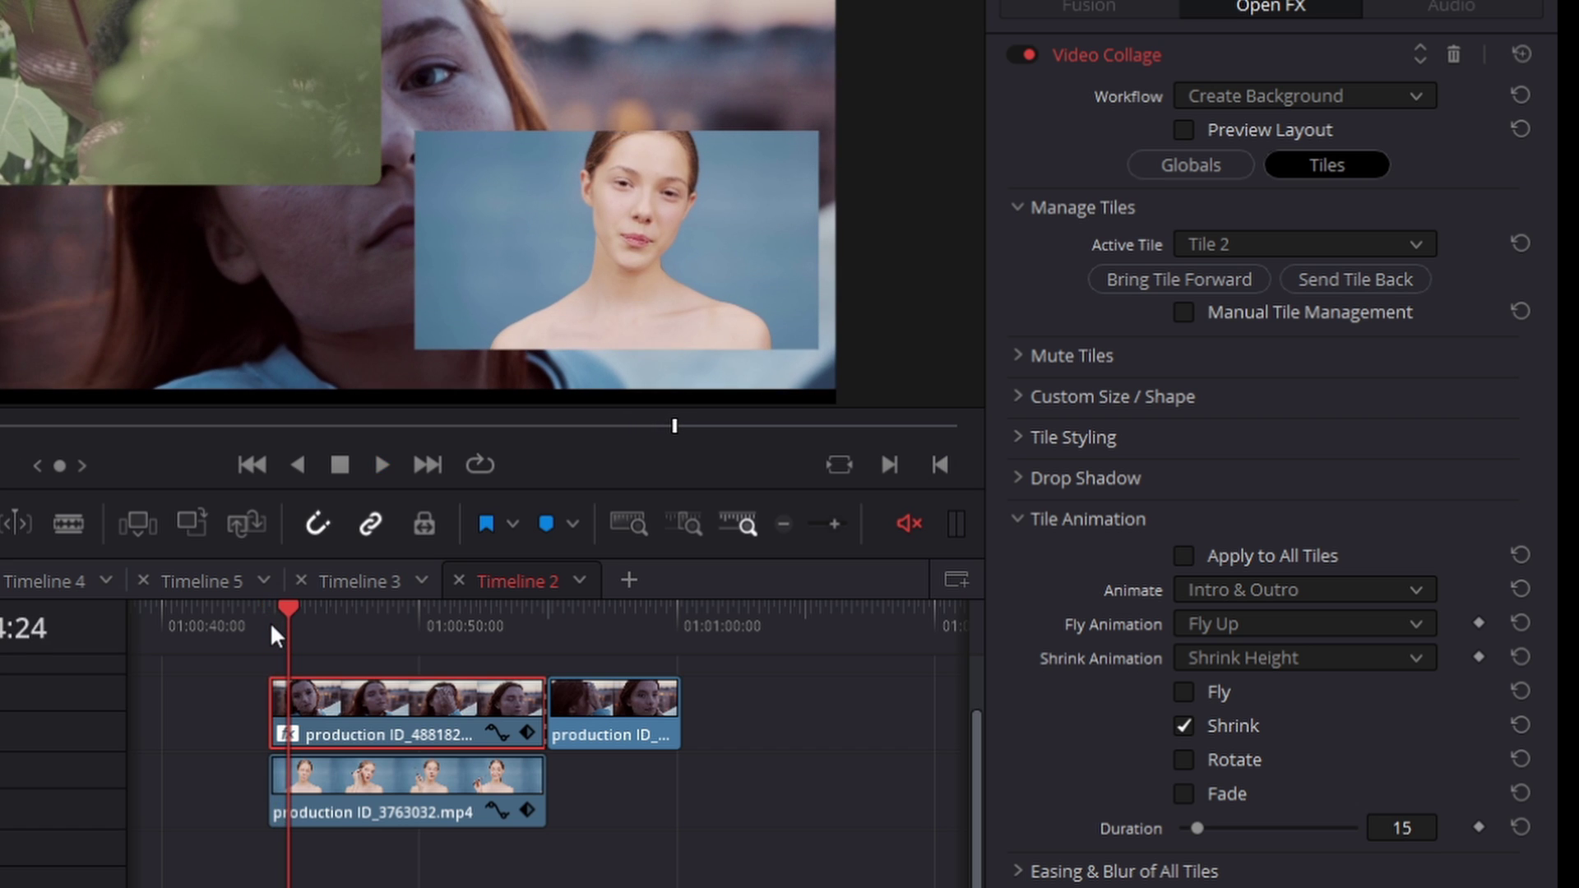
key(space)
click(270, 622)
key(space)
key(space)
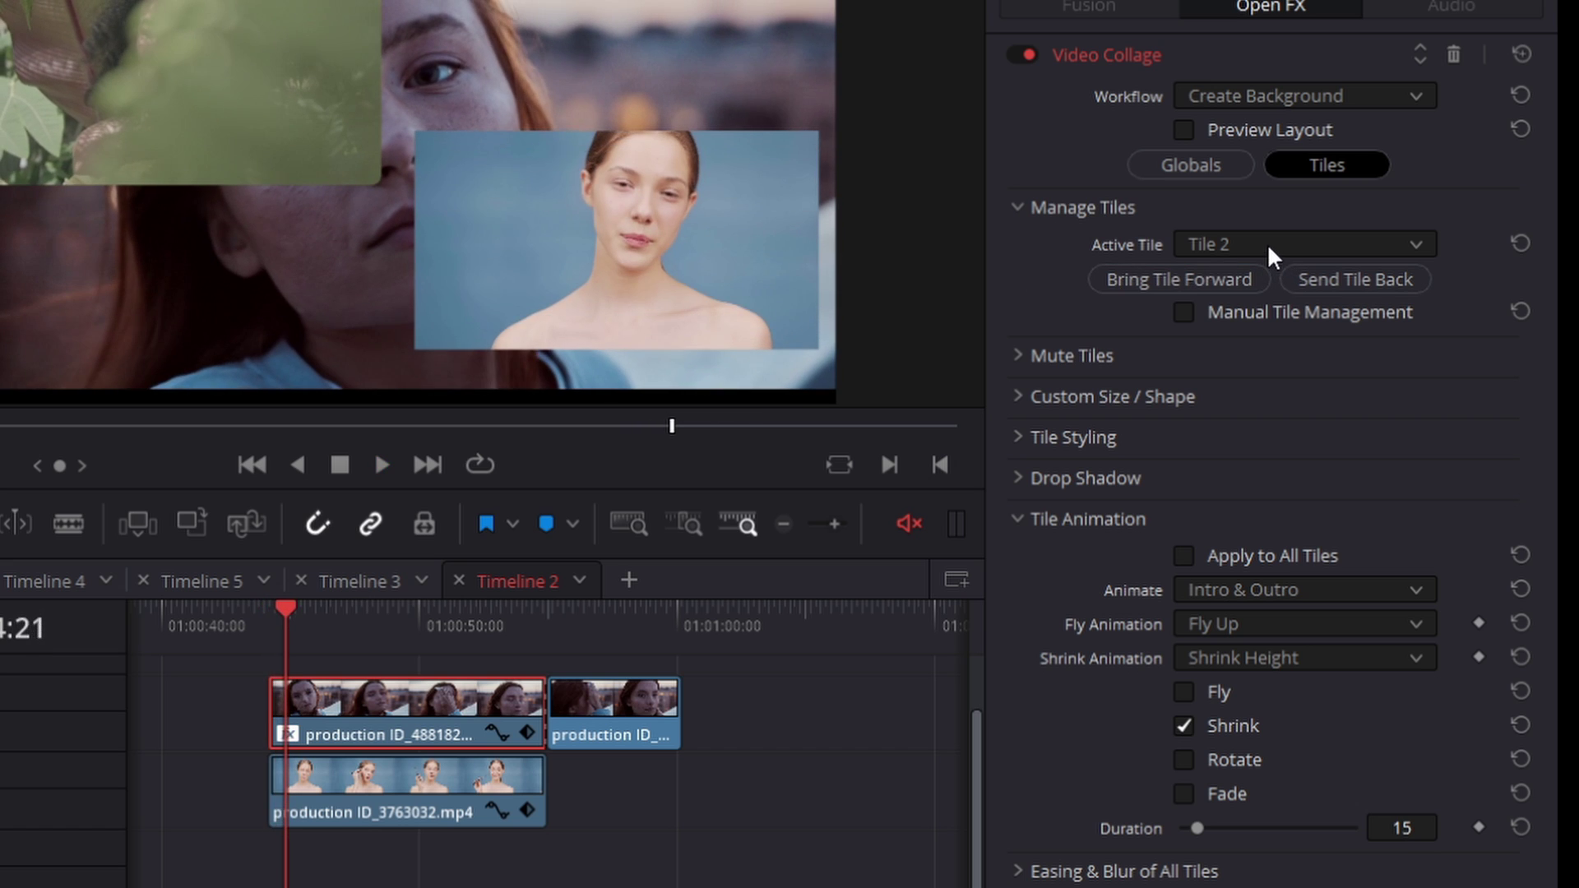
Toggle Rotate for Tile 1, reapply the Shrink animation to all tiles, and play back the intro
click(1265, 245)
click(1256, 280)
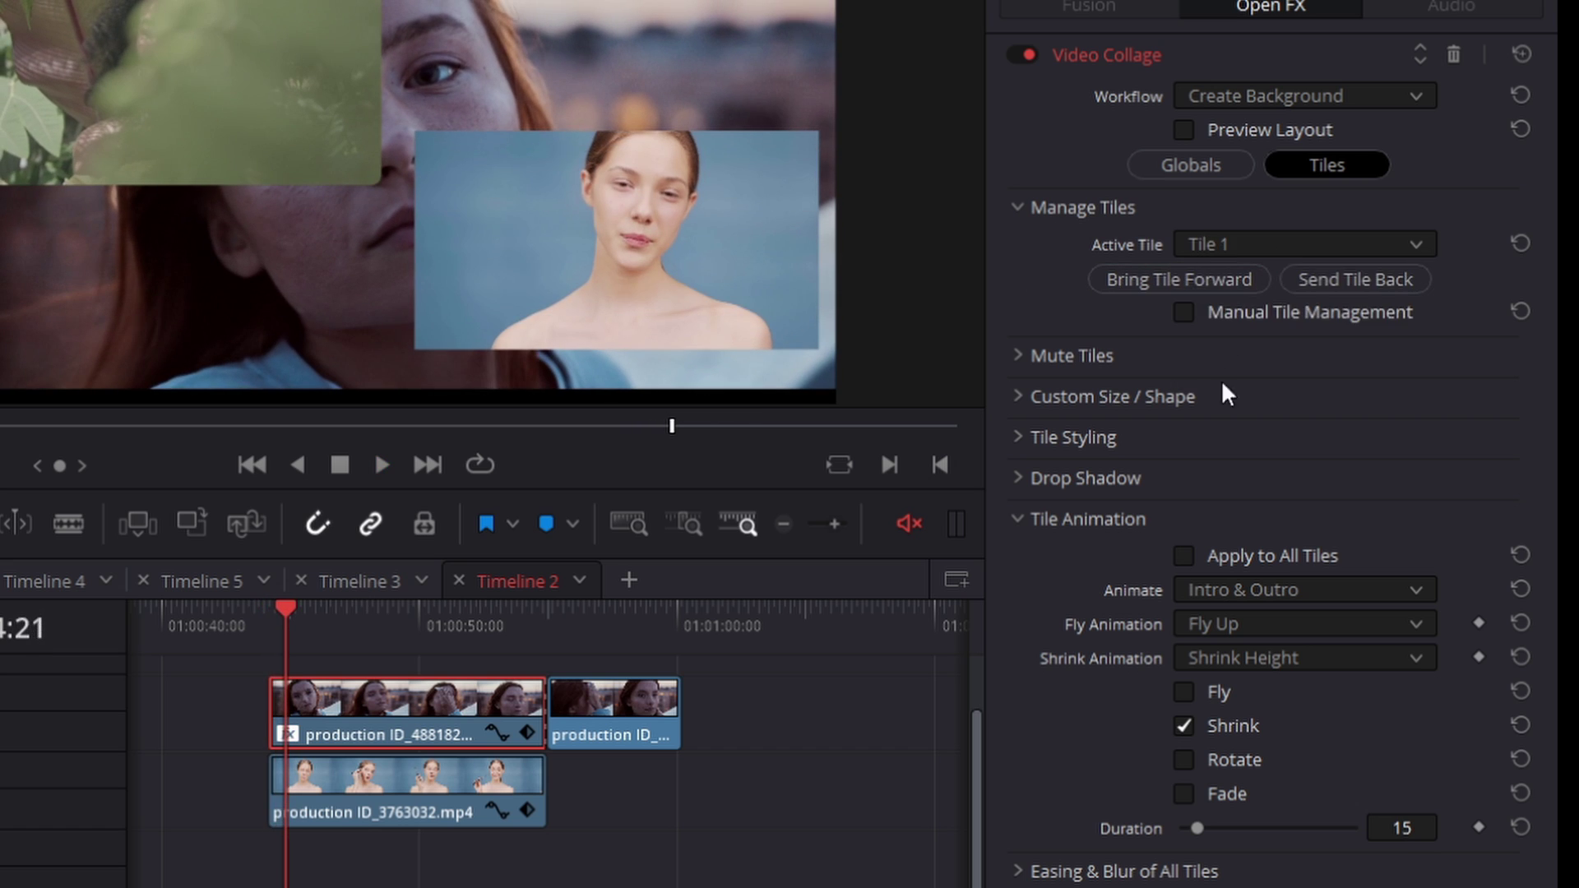
click(1186, 759)
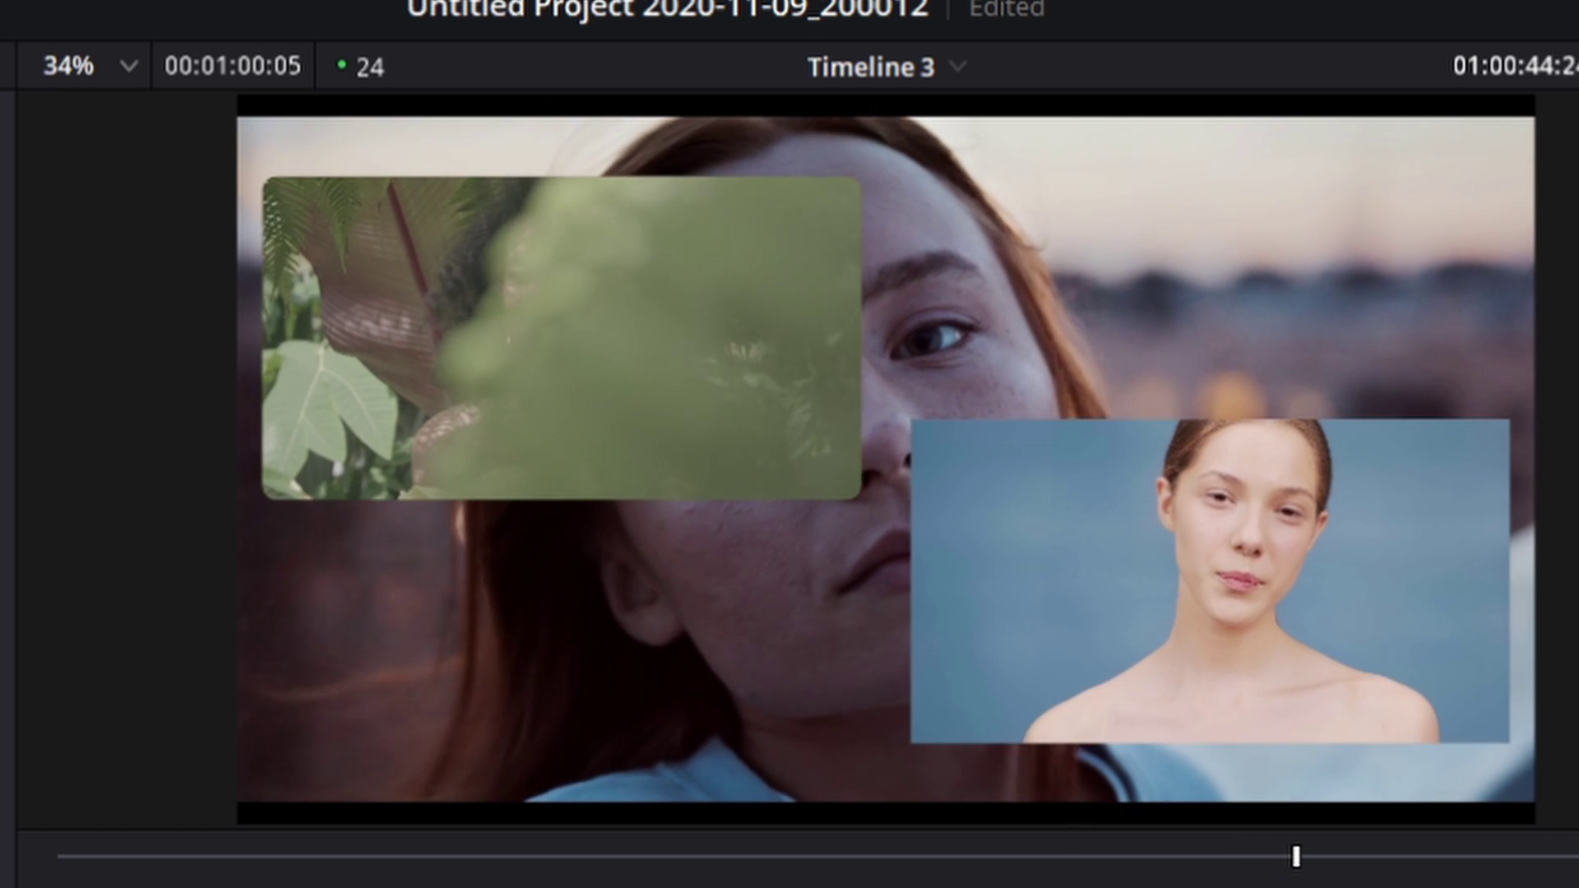
key(space)
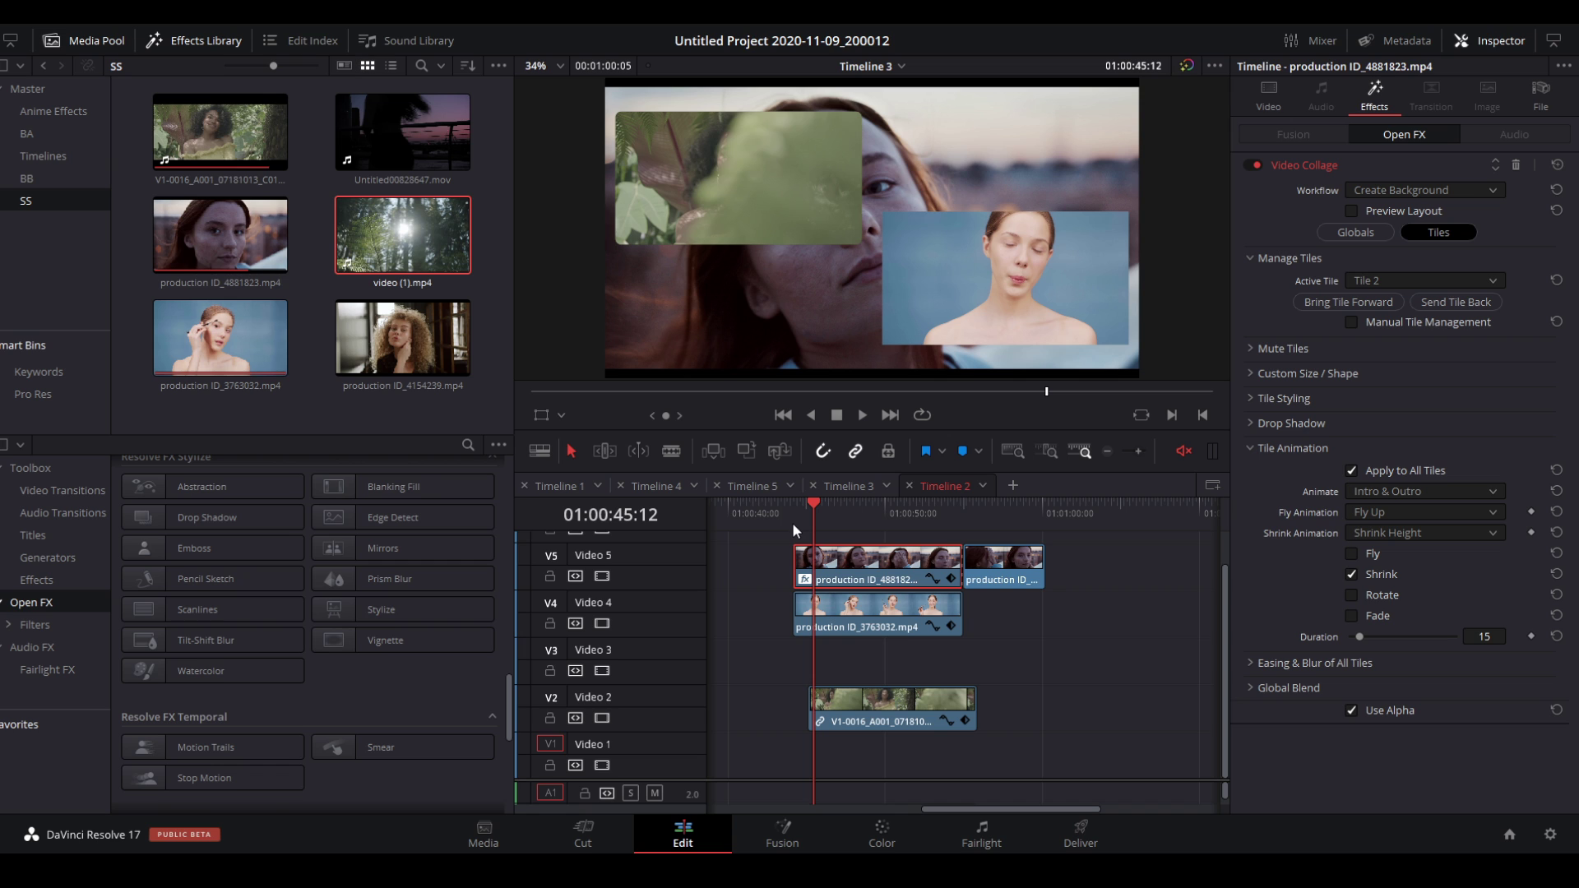
Undo the shift of the foliage clip on Video 2 and preview the intro of both tiles
key(ctrl+z)
click(793, 510)
key(space)
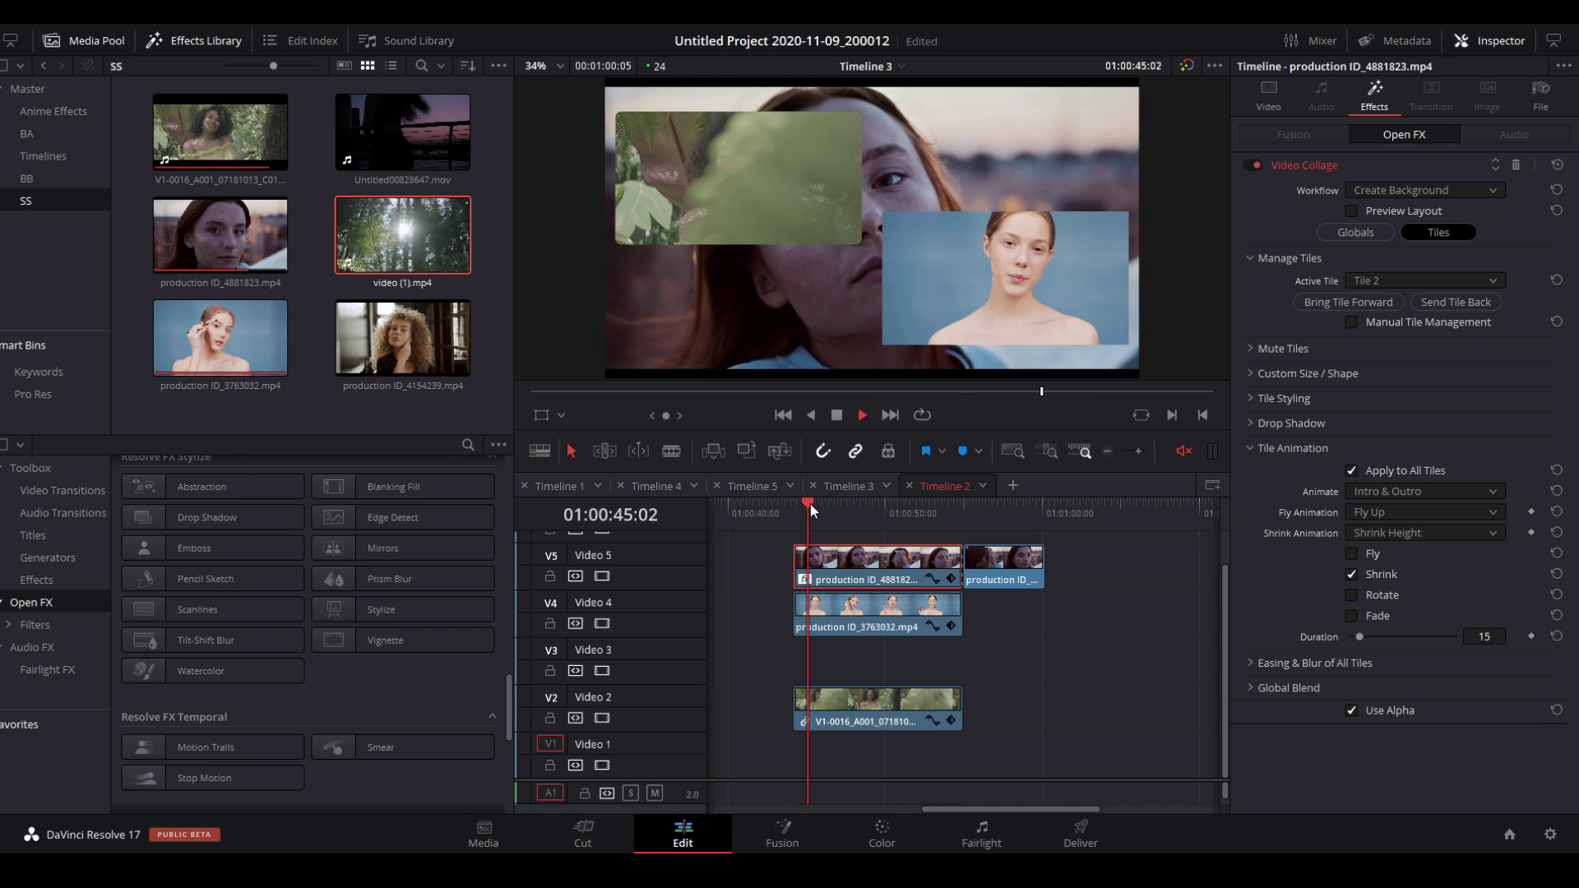
key(space)
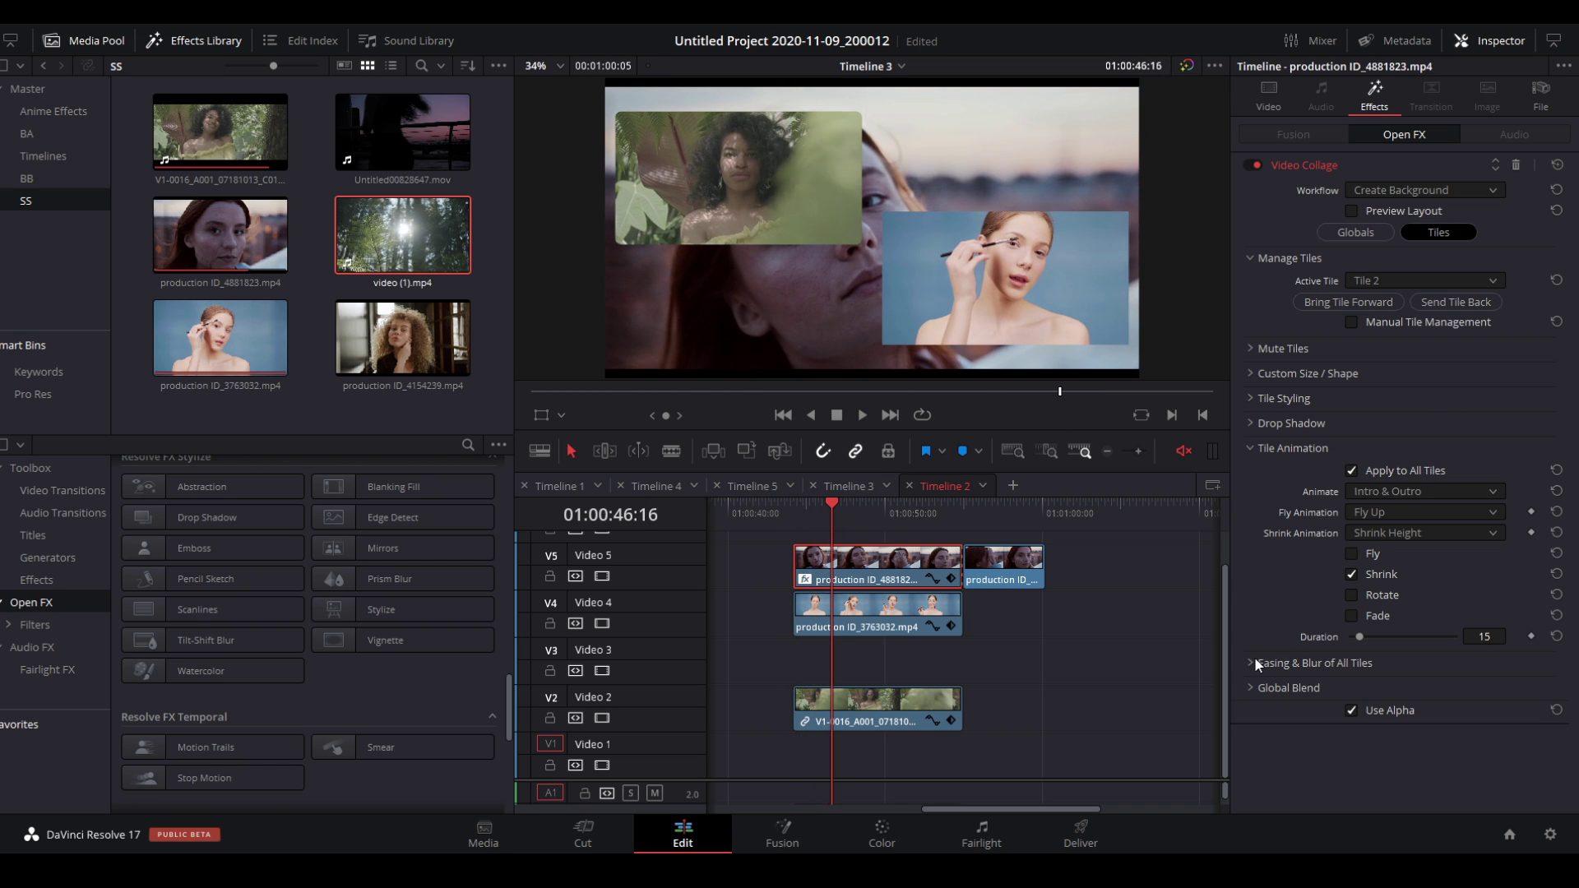
Expand the Easing & Blur of All Tiles settings and review the Motion and Size Ease options
click(1254, 658)
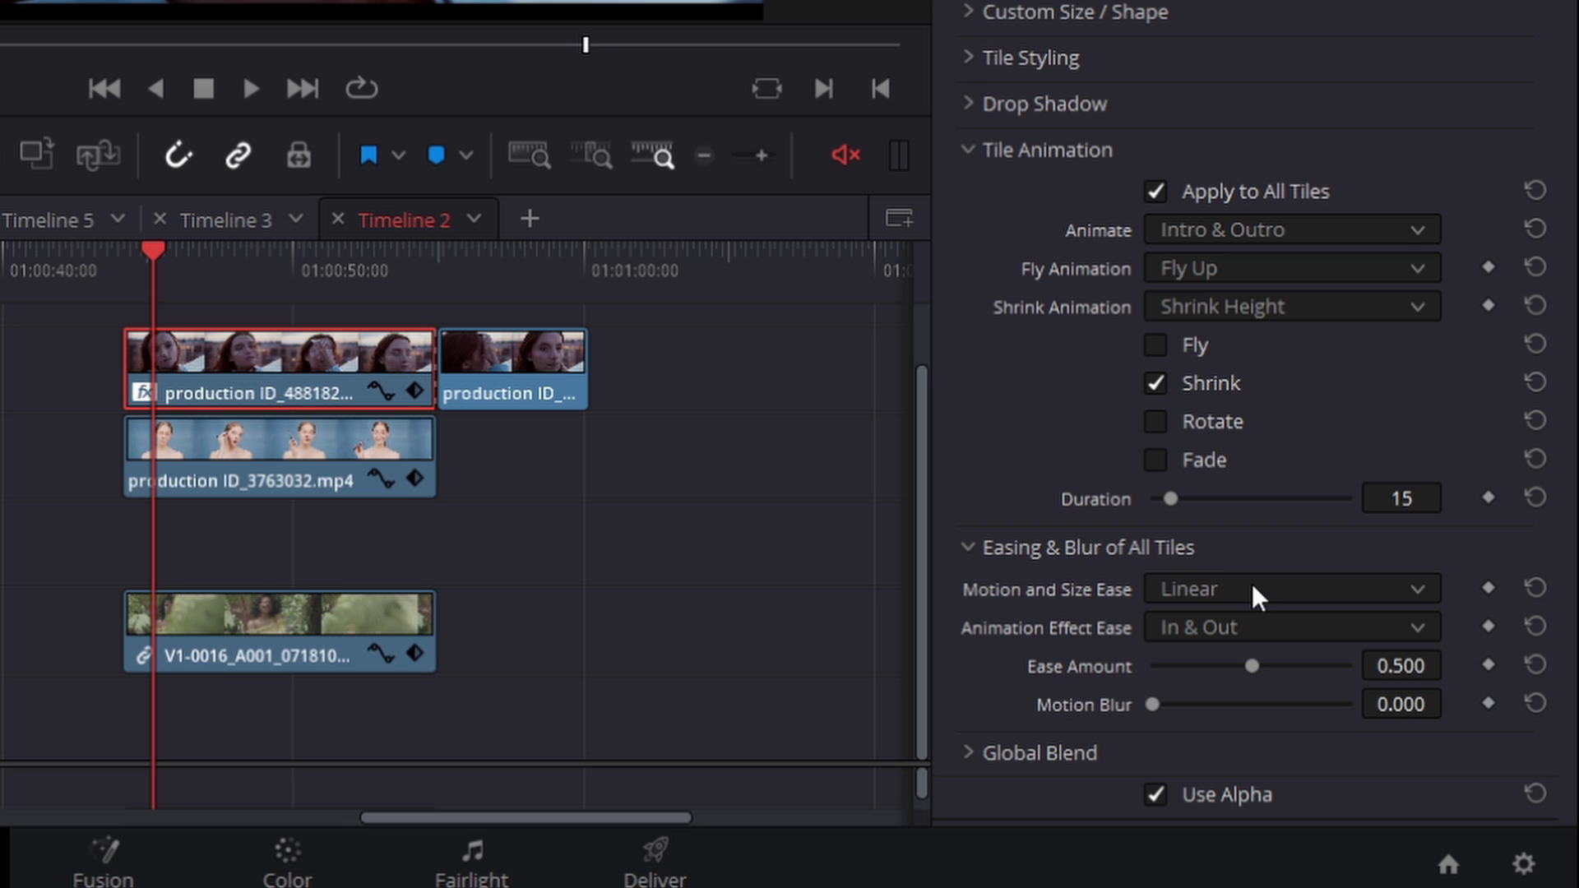
click(1252, 589)
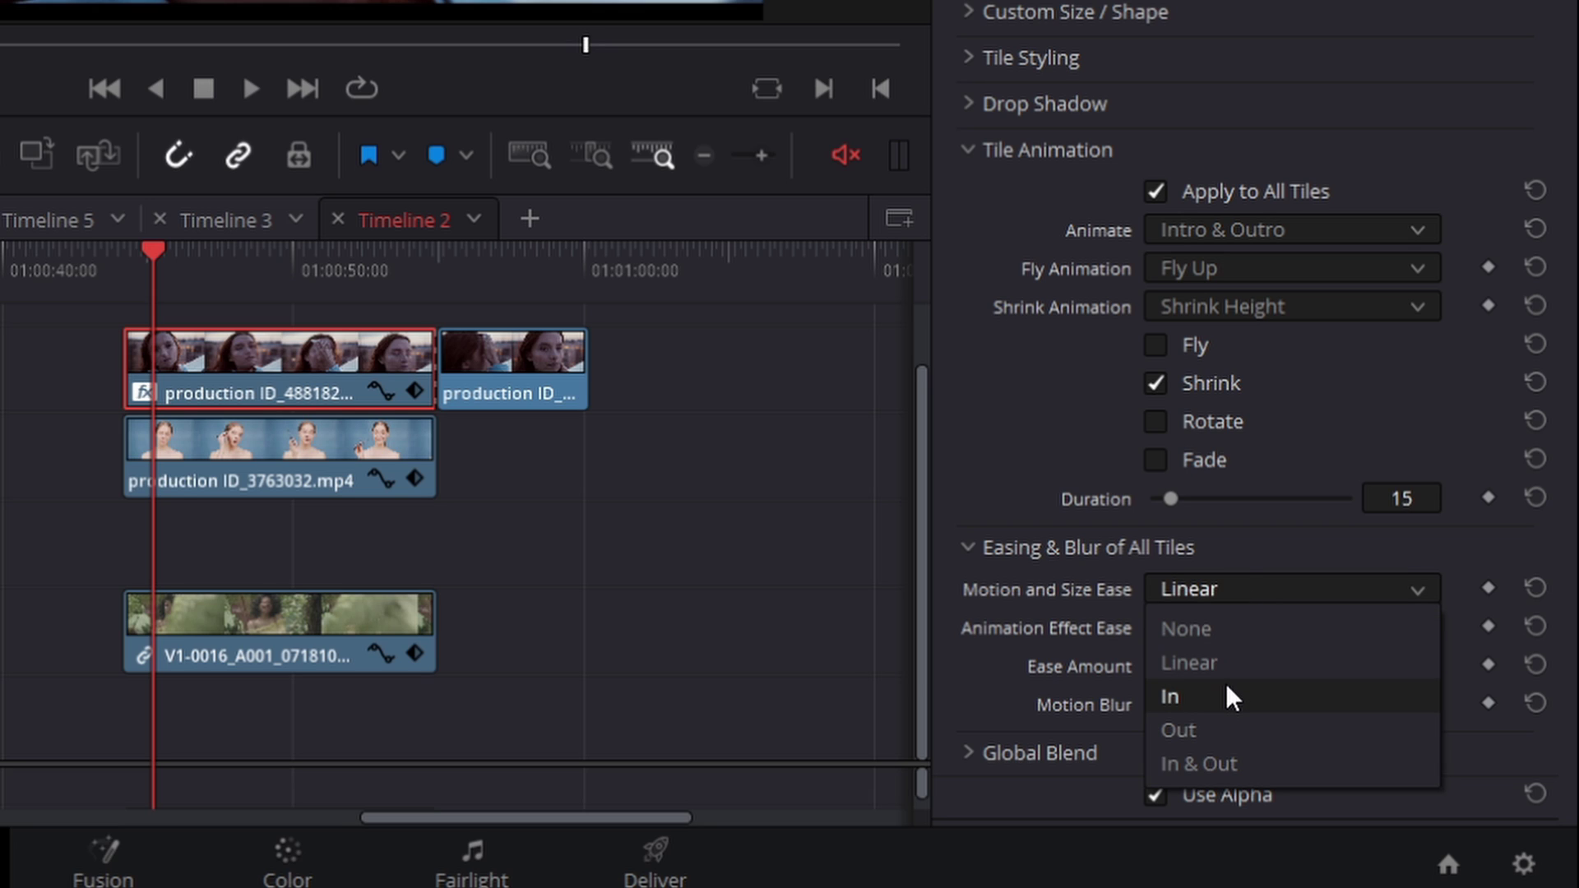
click(1054, 635)
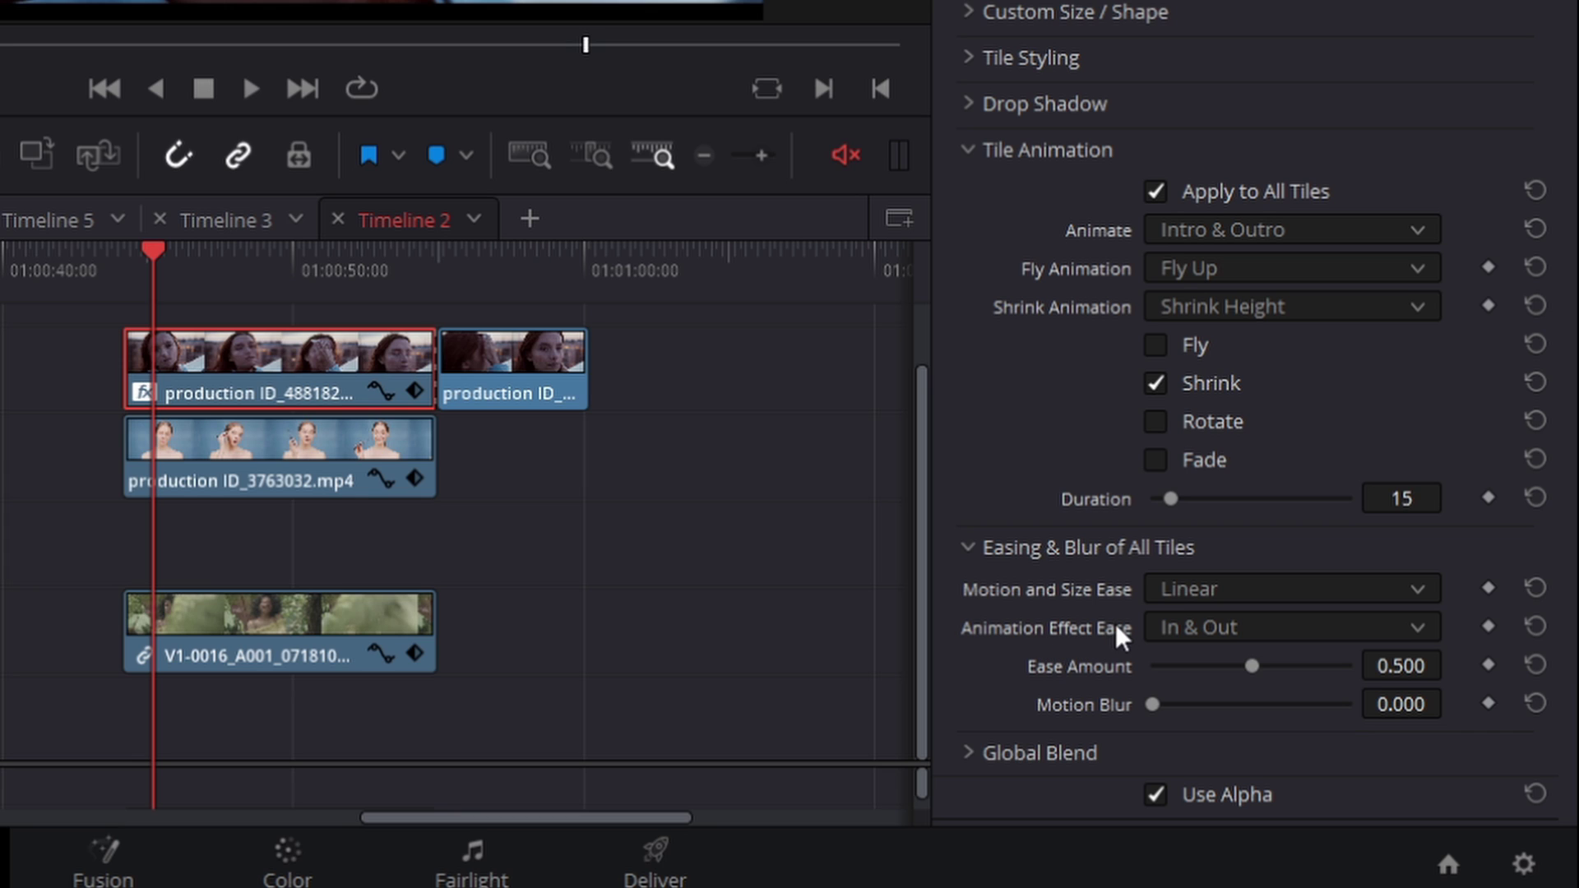
key(space)
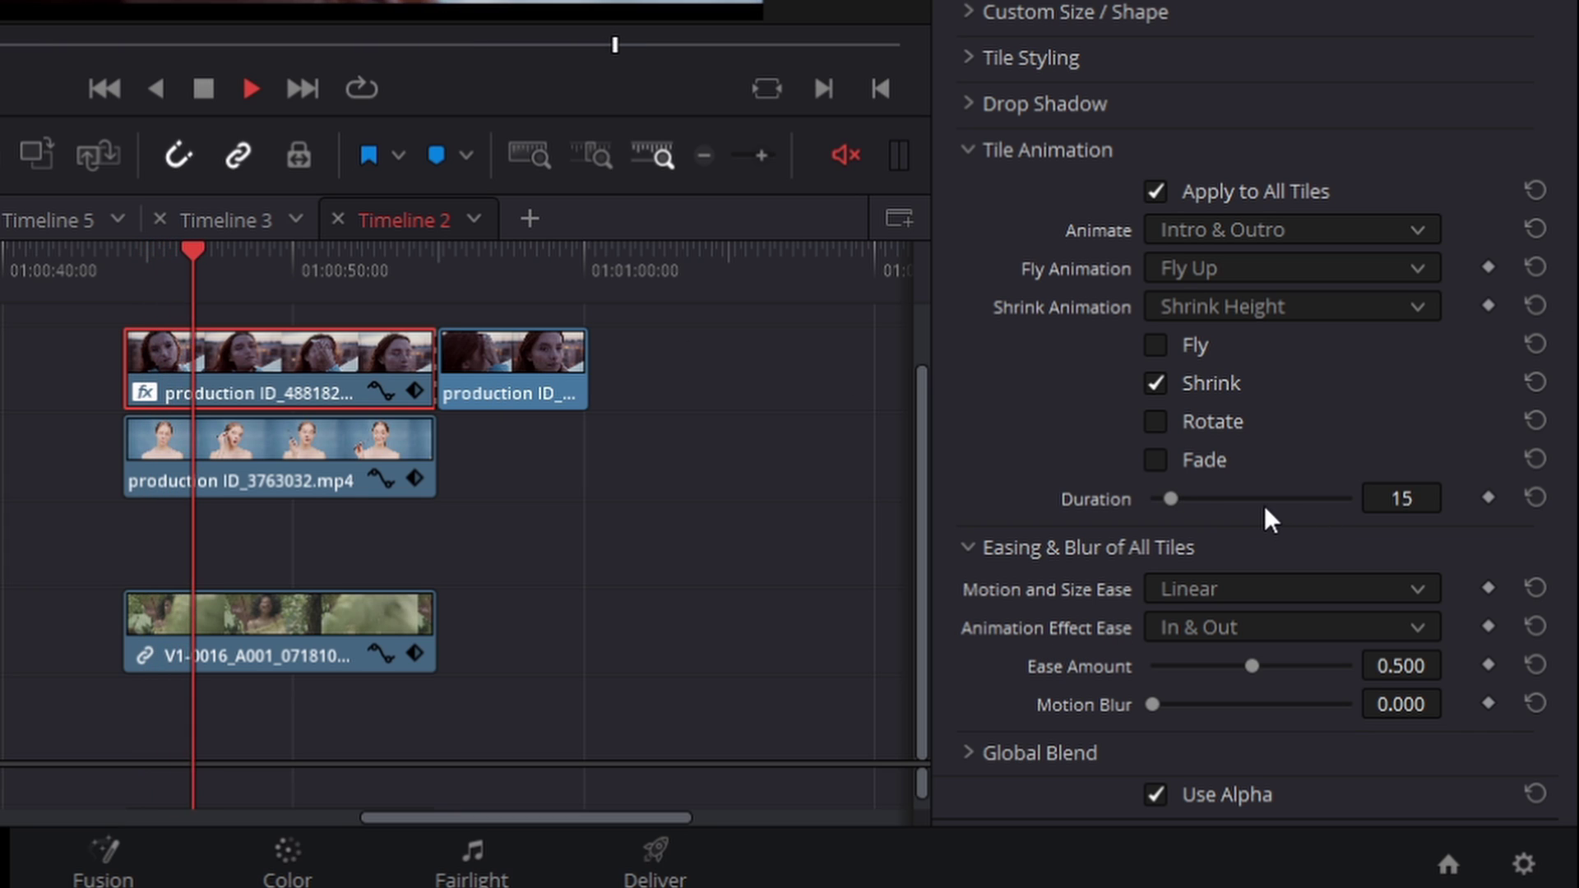
click(1217, 589)
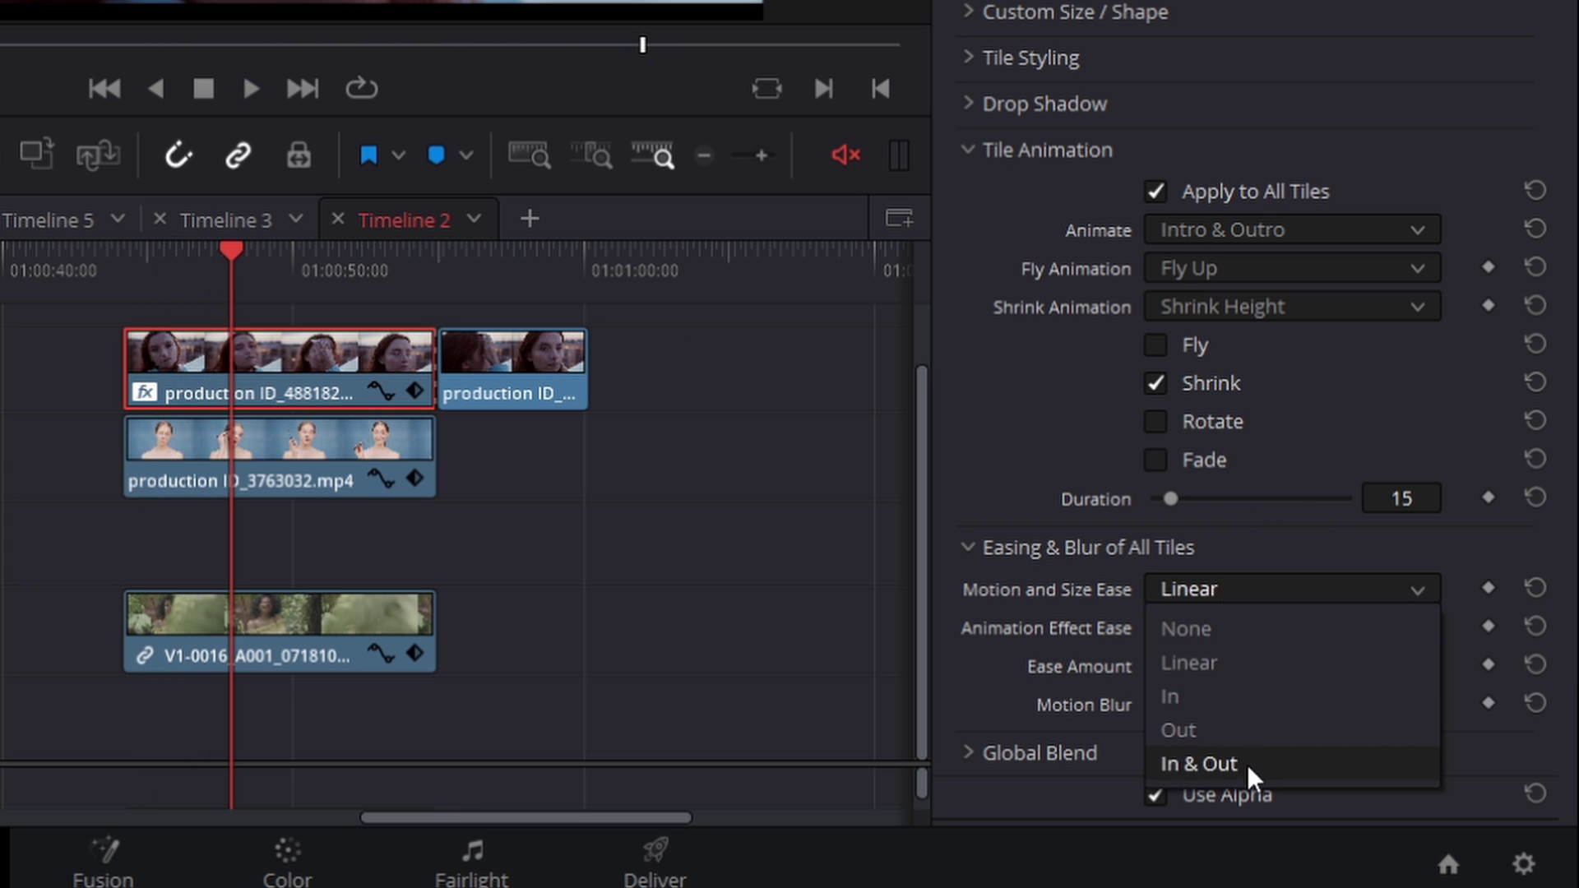
click(1054, 628)
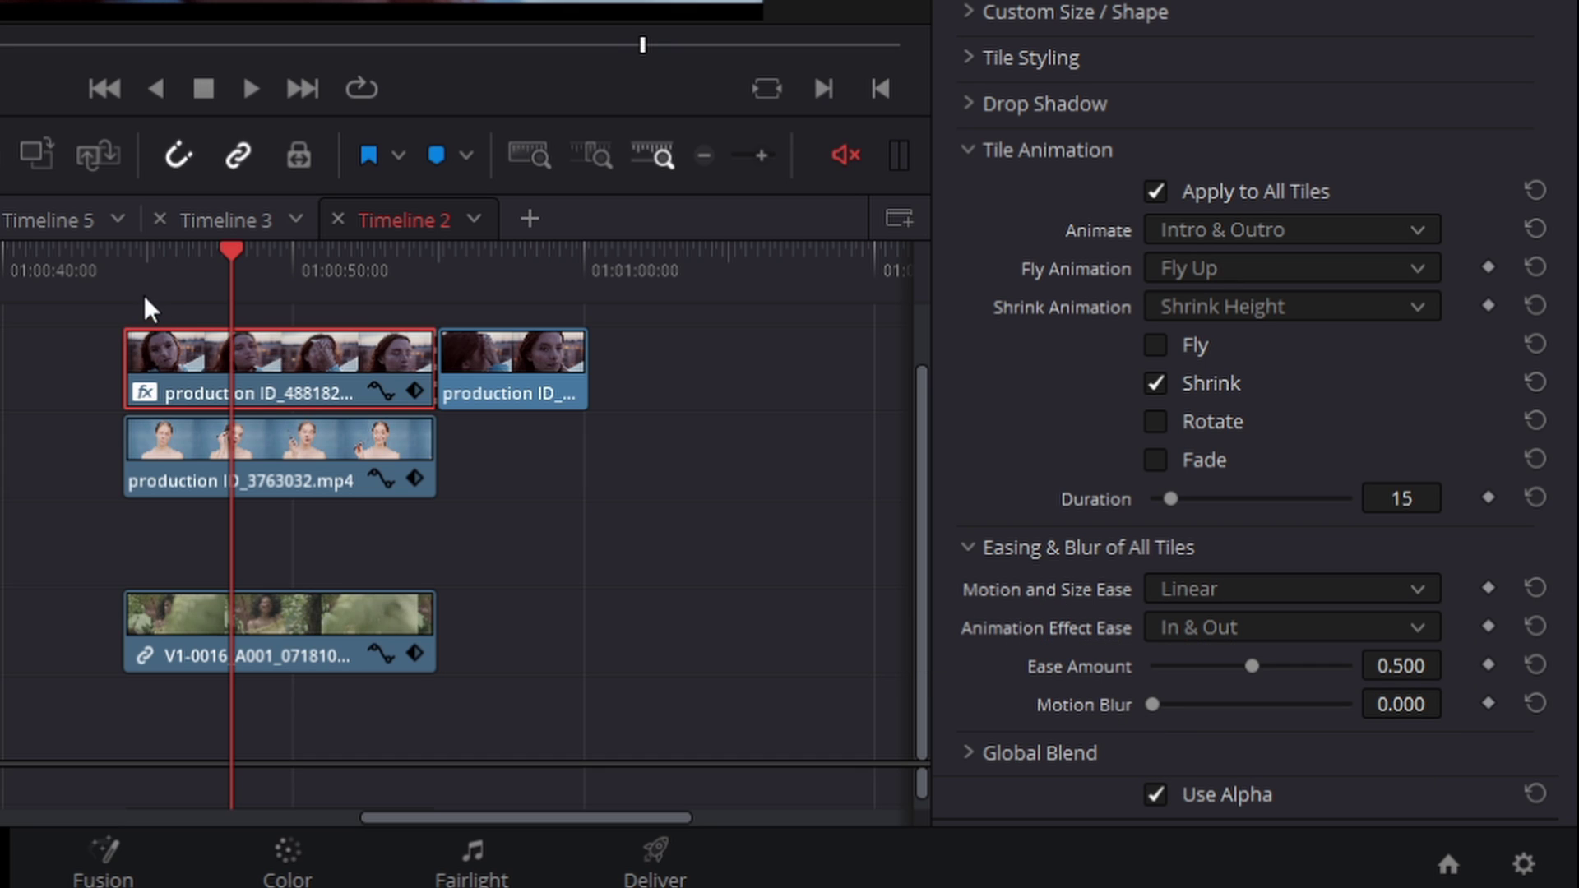
Play back the tile intro with Motion and Size Ease left at Linear and save the project
mouse_move(125, 270)
mouse_down()
mouse_move(159, 272)
mouse_move(123, 280)
mouse_up()
key(space)
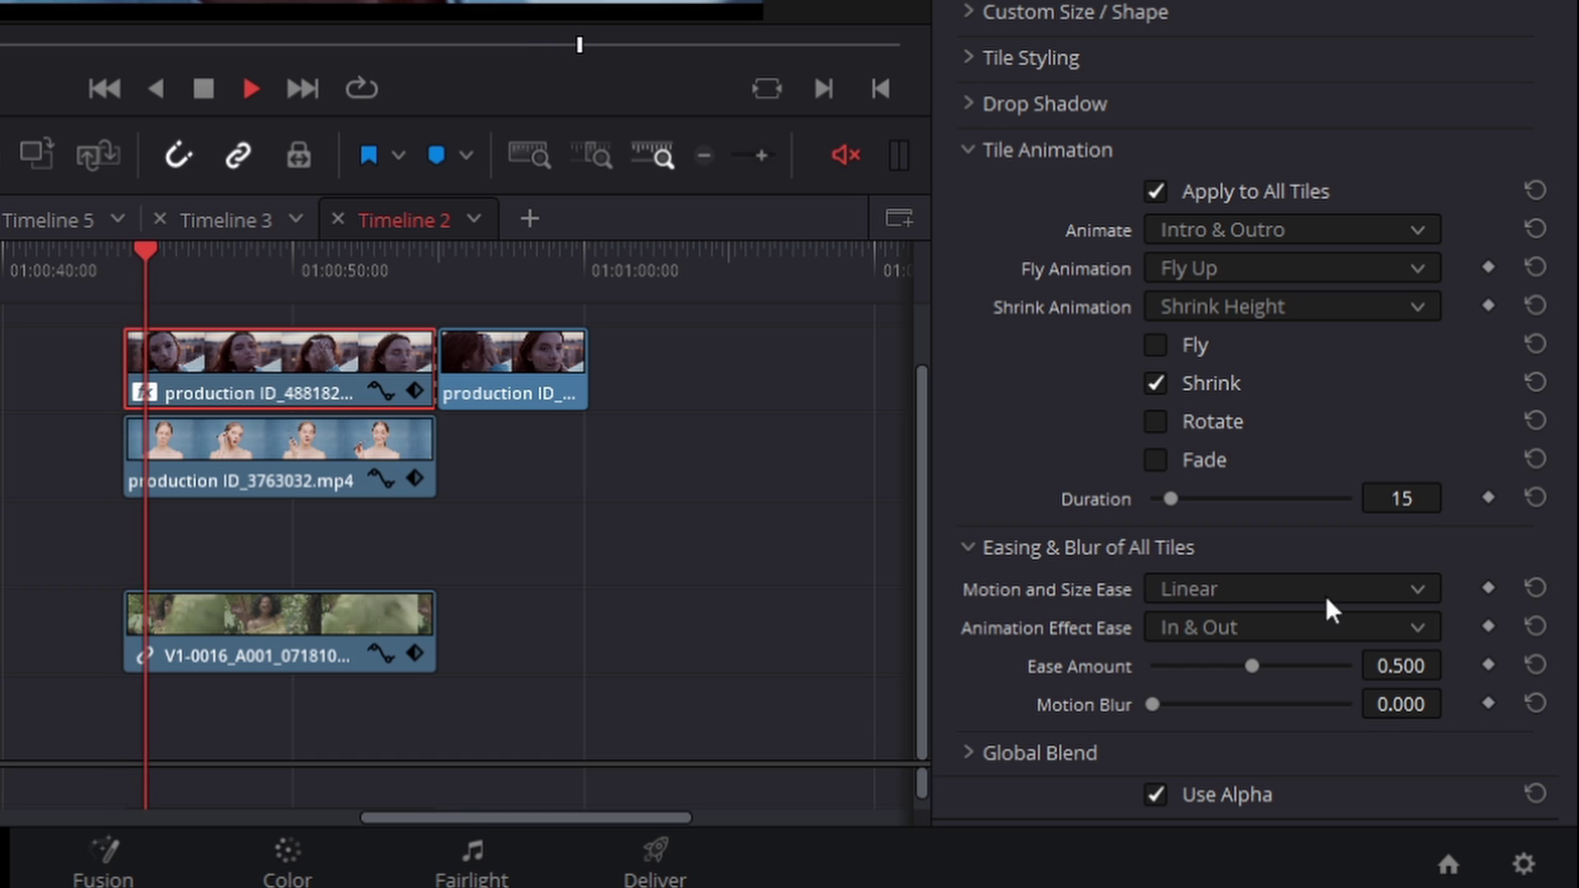
key(space)
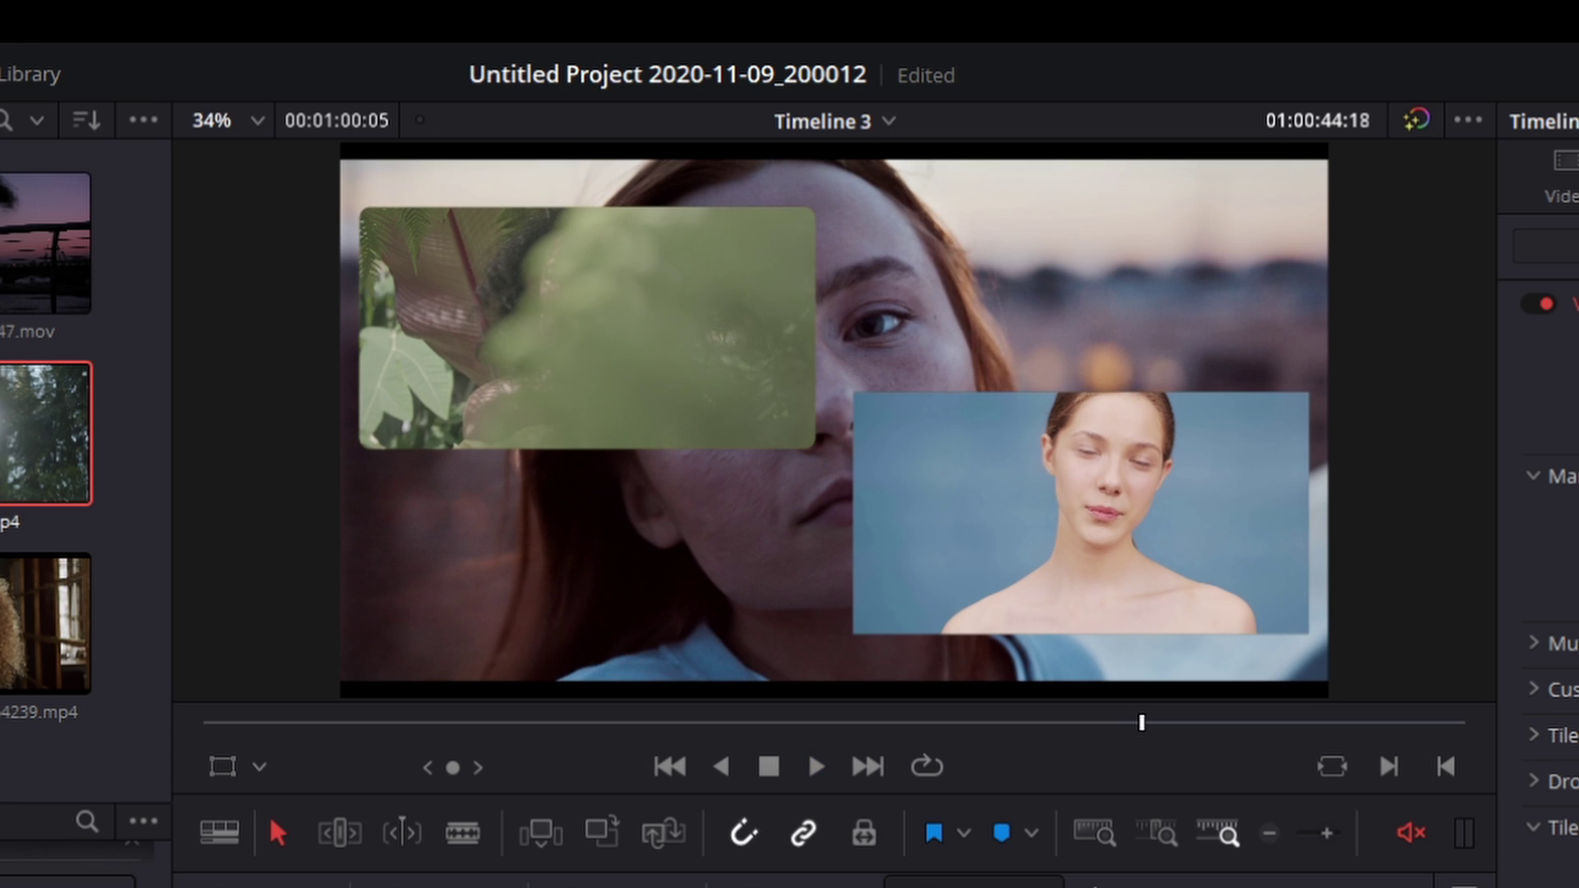
key(ctrl+s)
key(space)
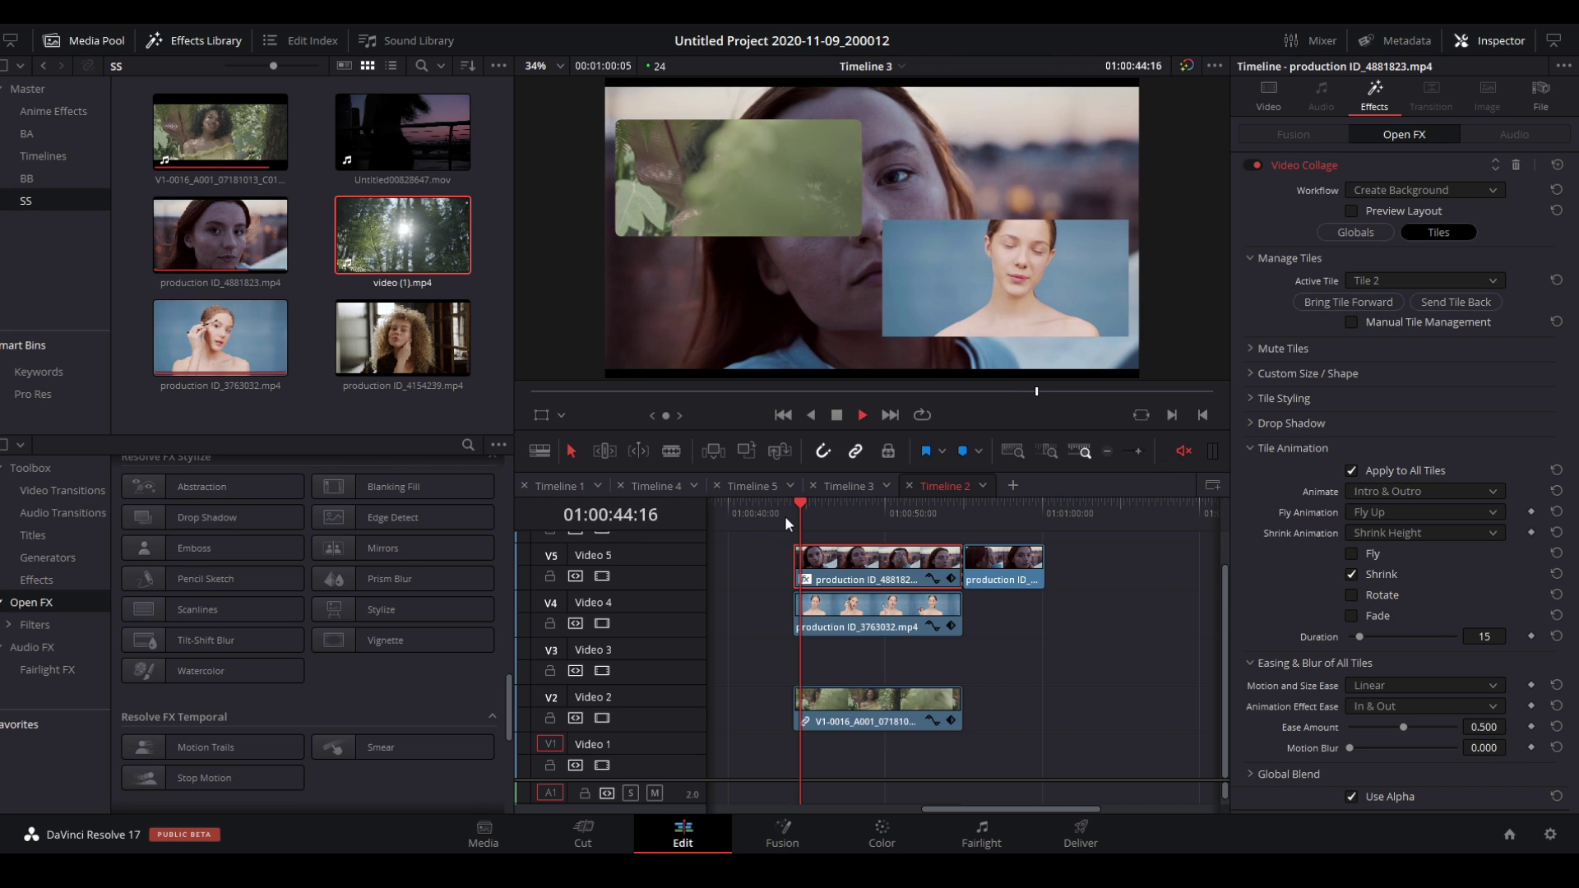
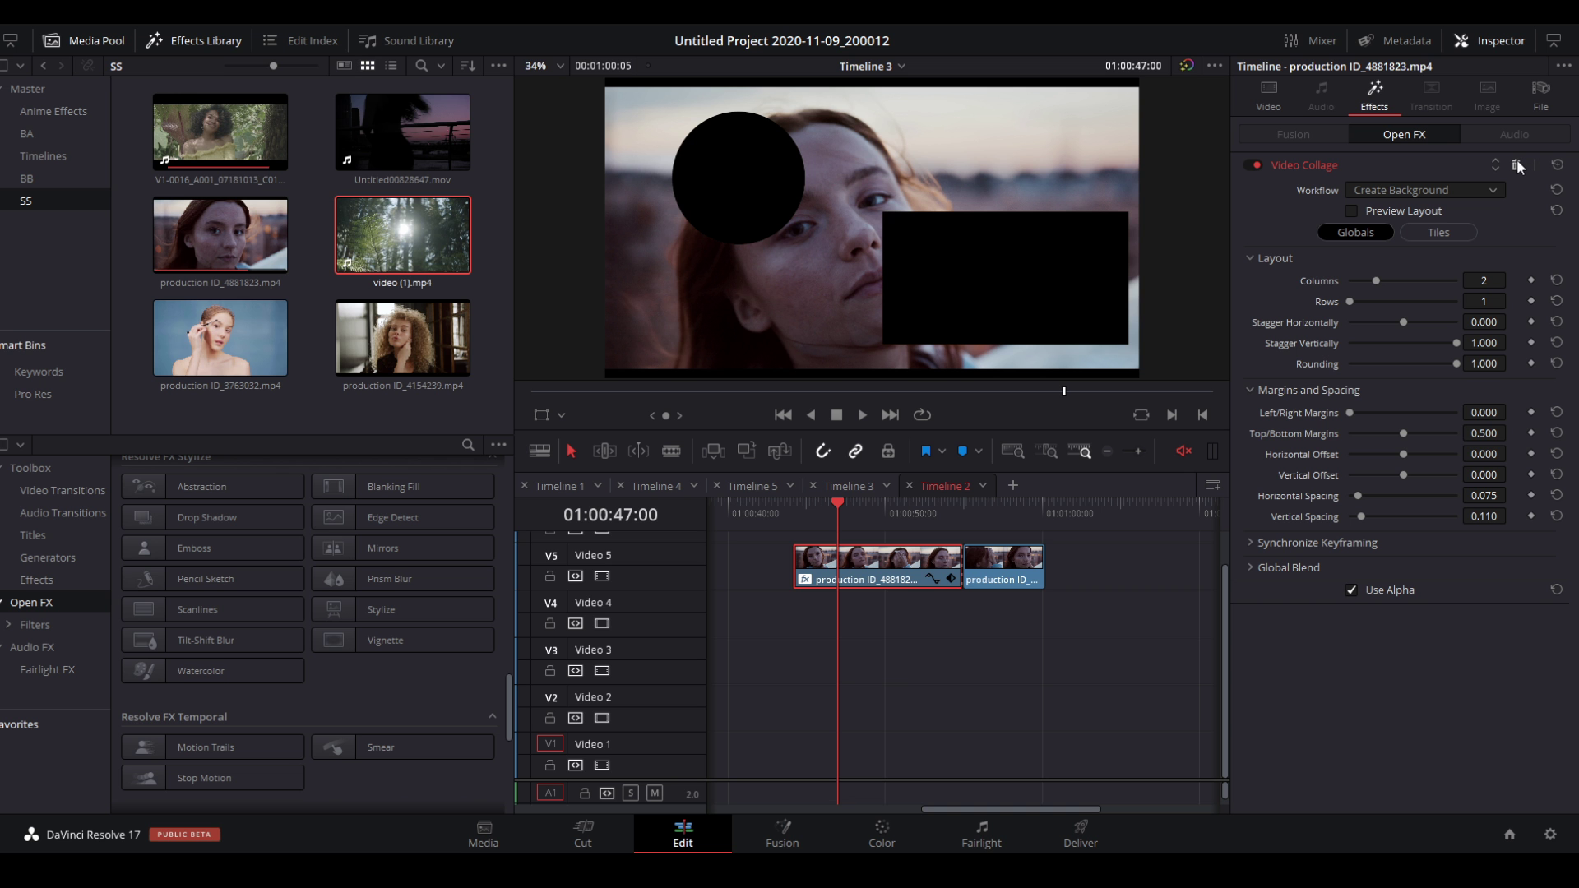
Remove the Video Collage effect from the Video 5 clip, reapply it, and set its workflow to Create Tile
click(1517, 165)
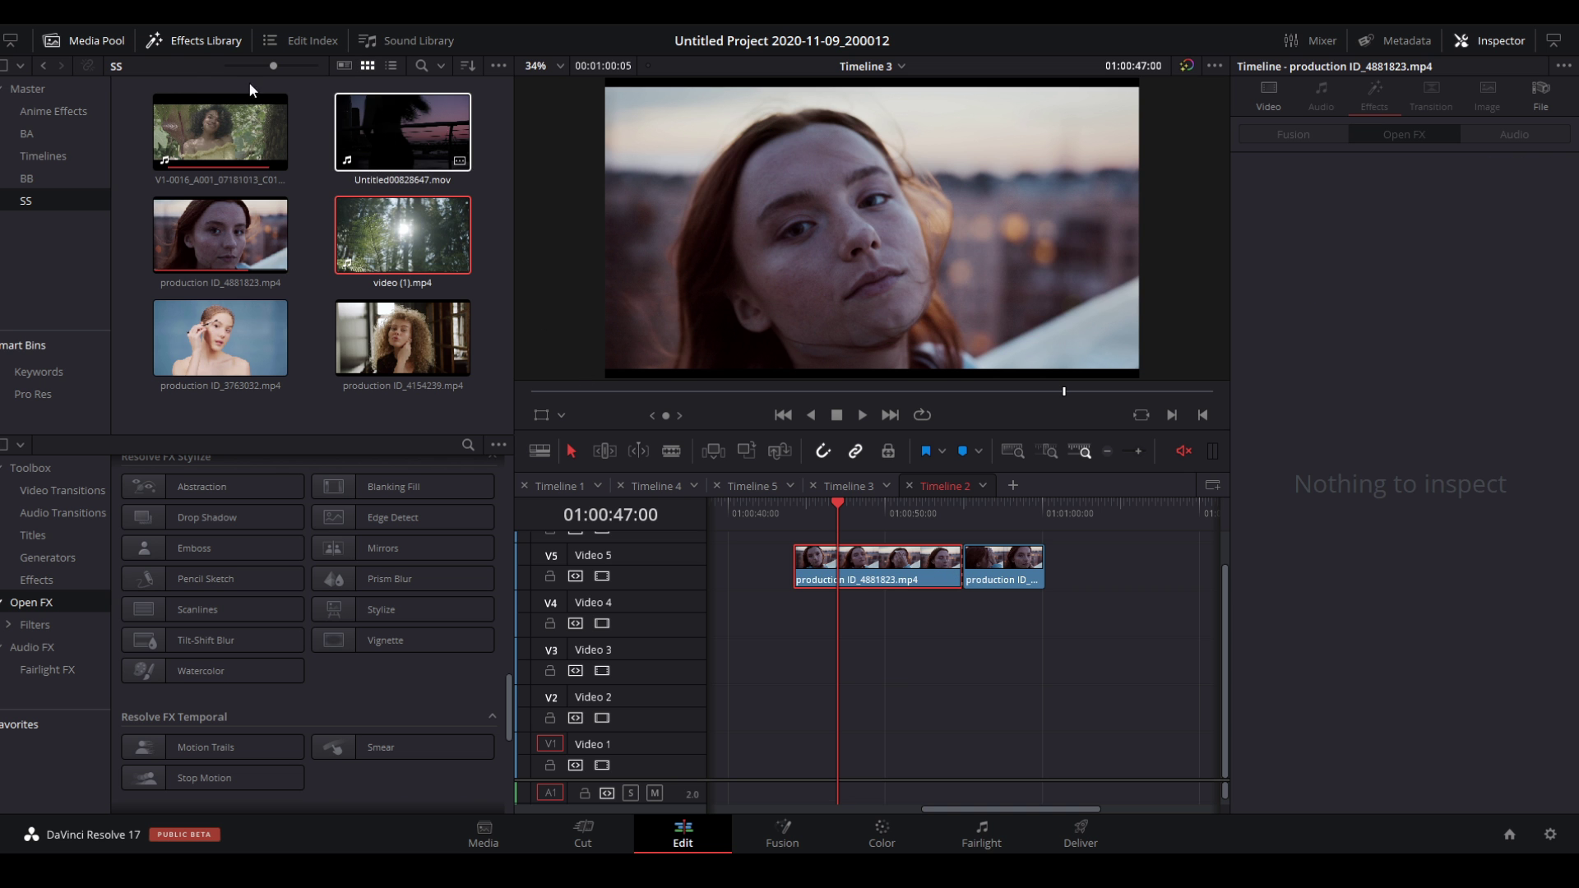
click(178, 41)
click(194, 40)
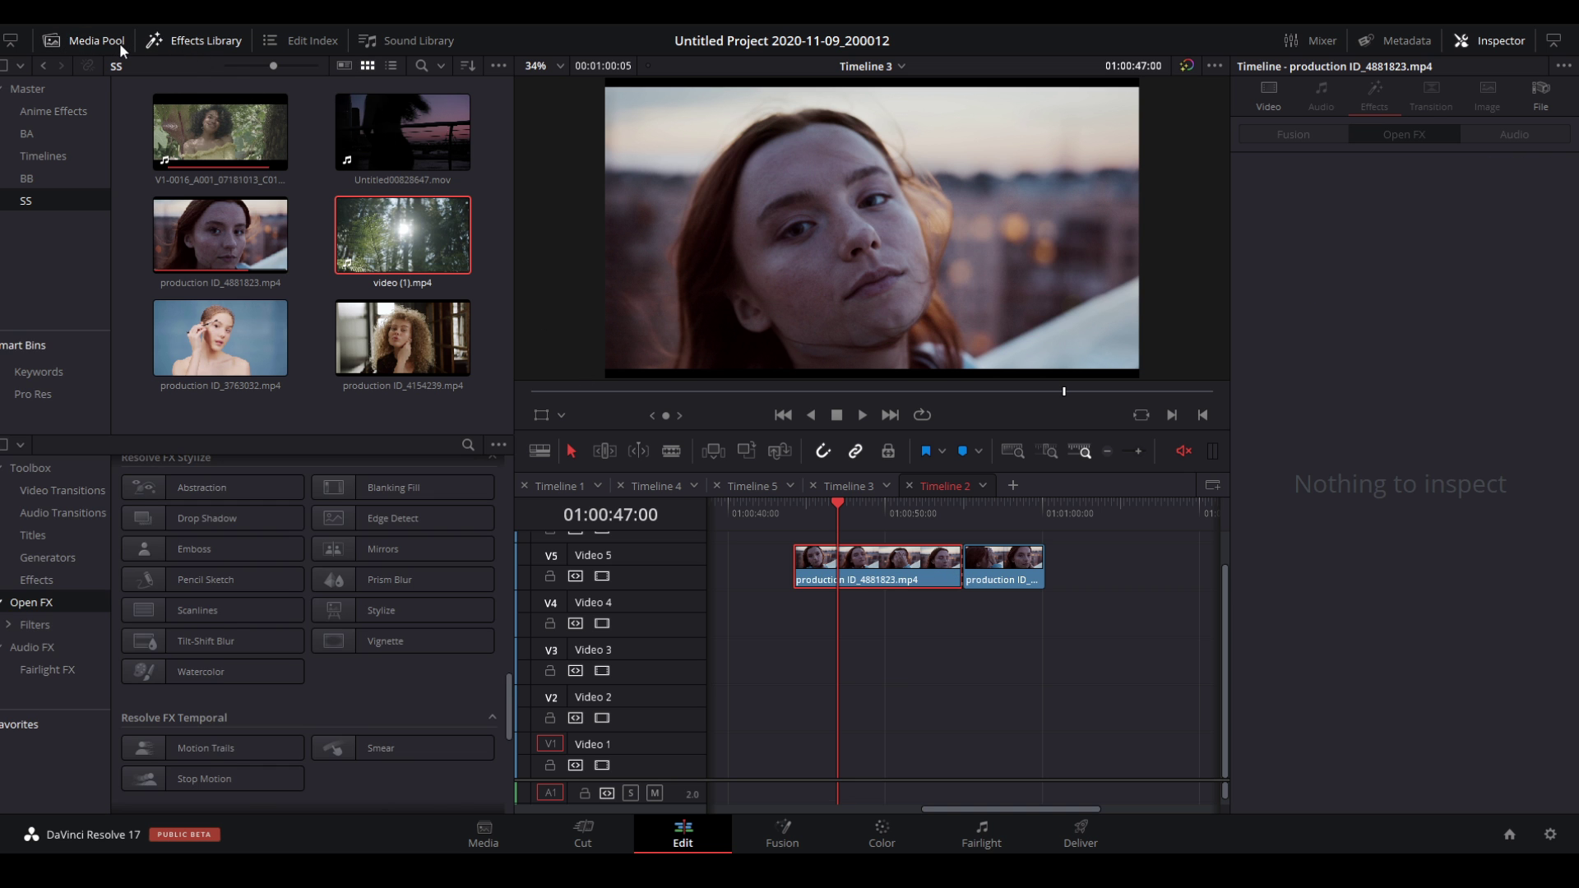
click(120, 43)
drag(197, 645, 870, 572)
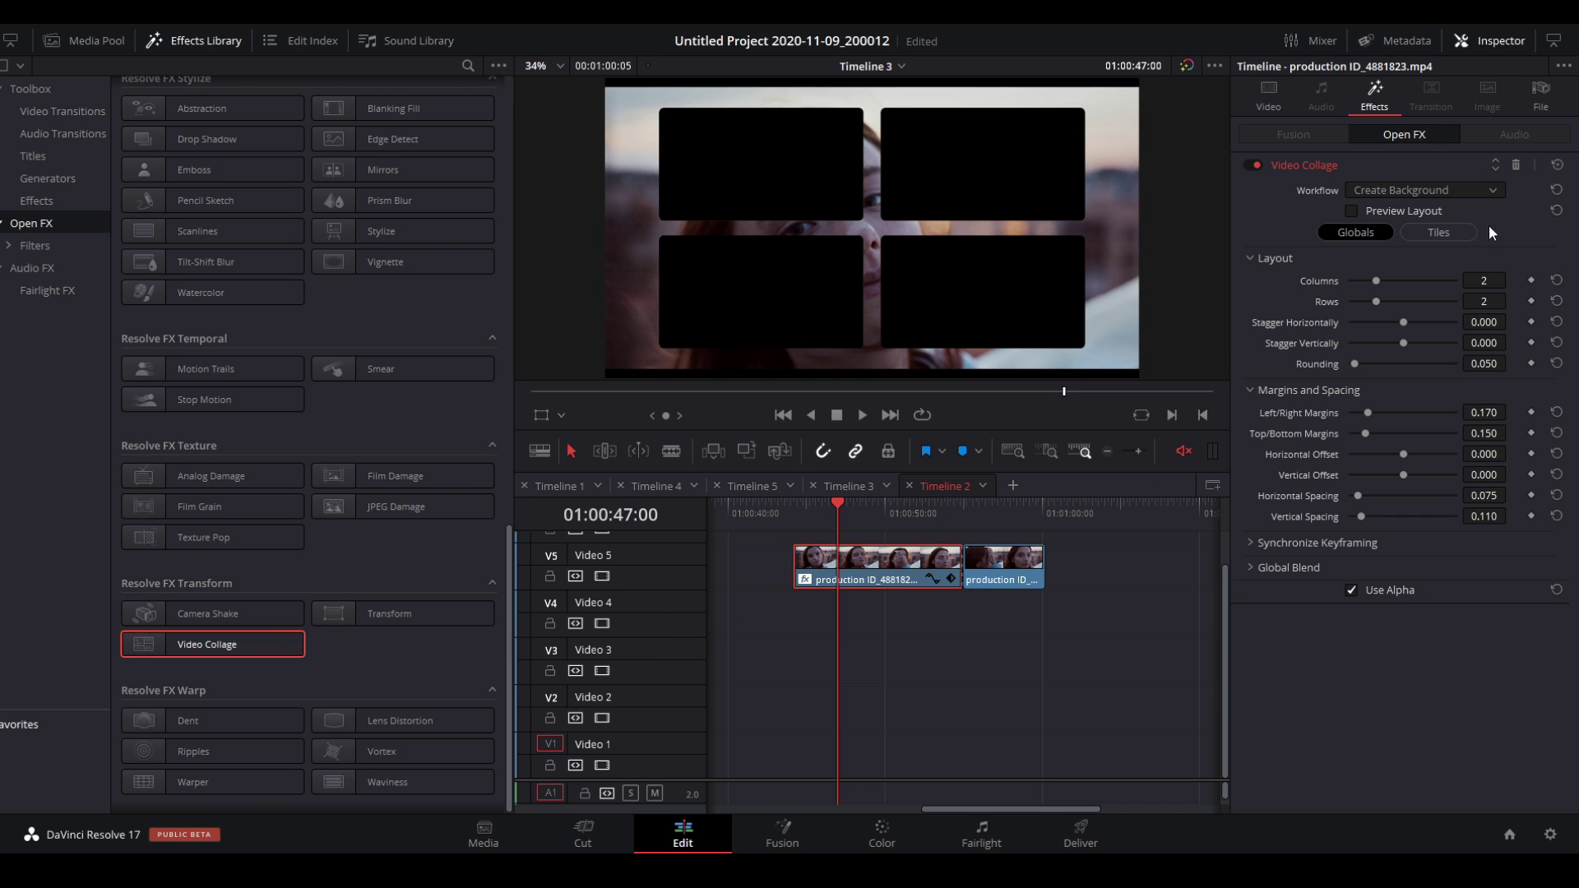
click(1433, 189)
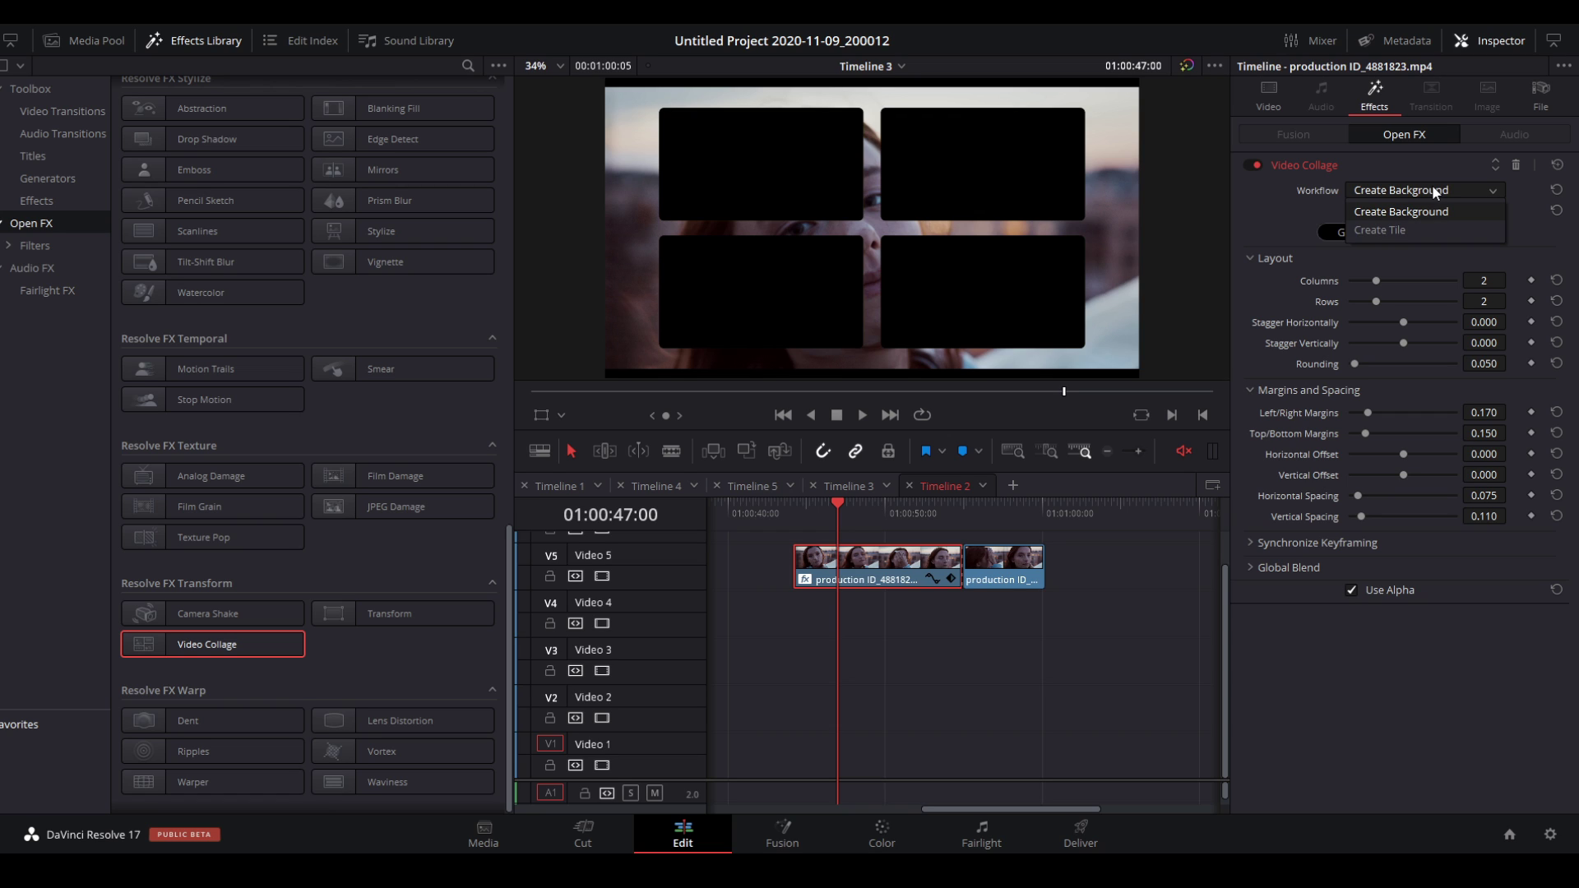
click(1401, 231)
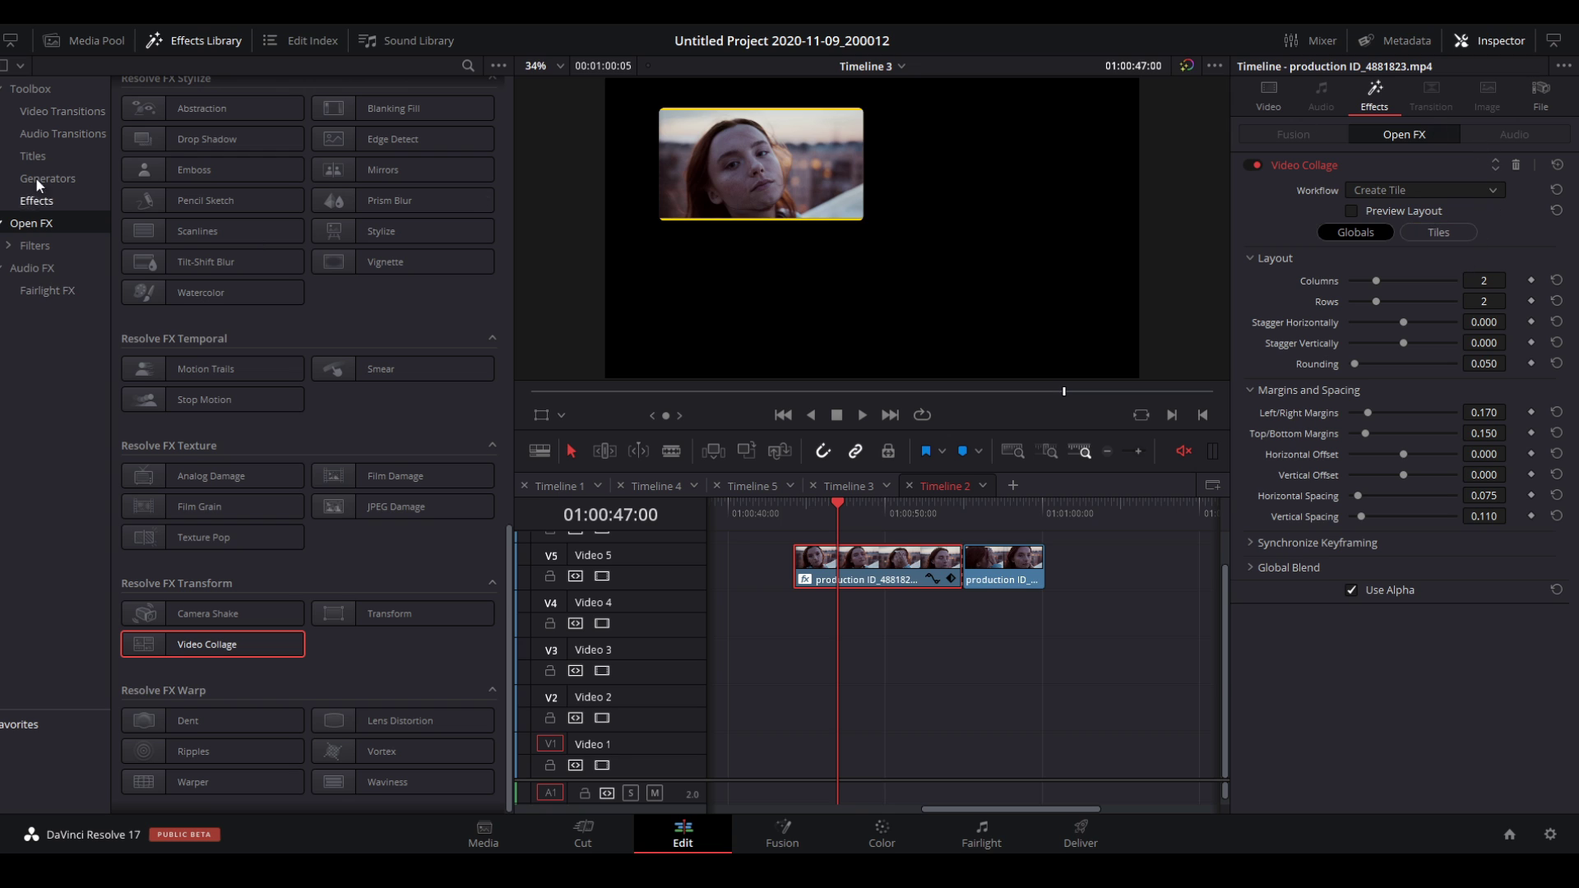
Place Untitled00828647.mov on Video 4 beneath the first tile clip and apply the Video Collage effect to it
click(85, 40)
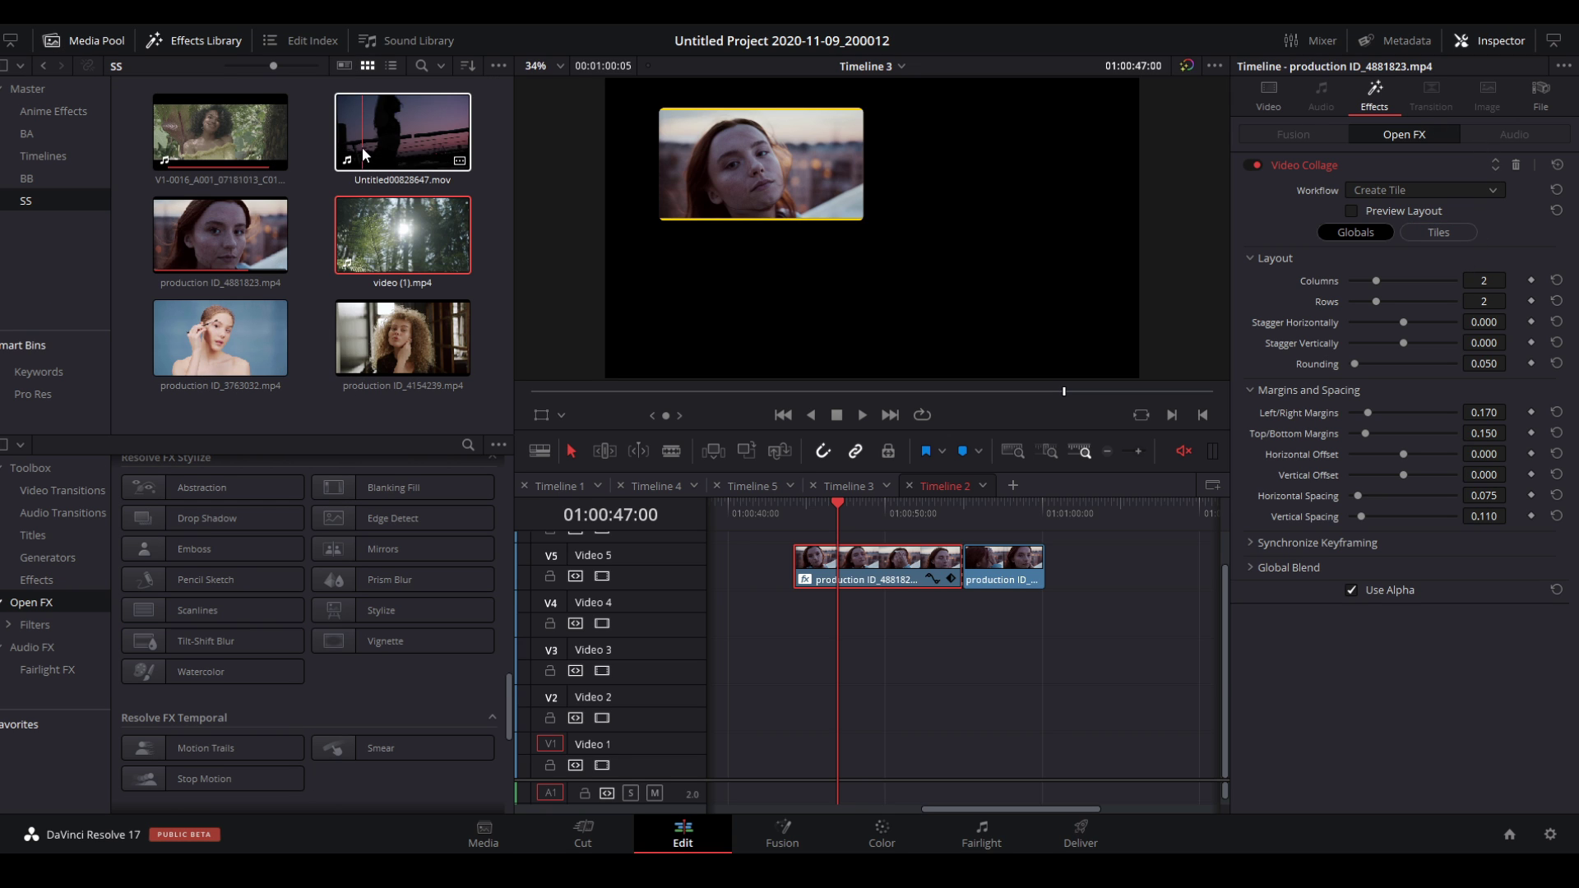
drag(362, 155, 811, 628)
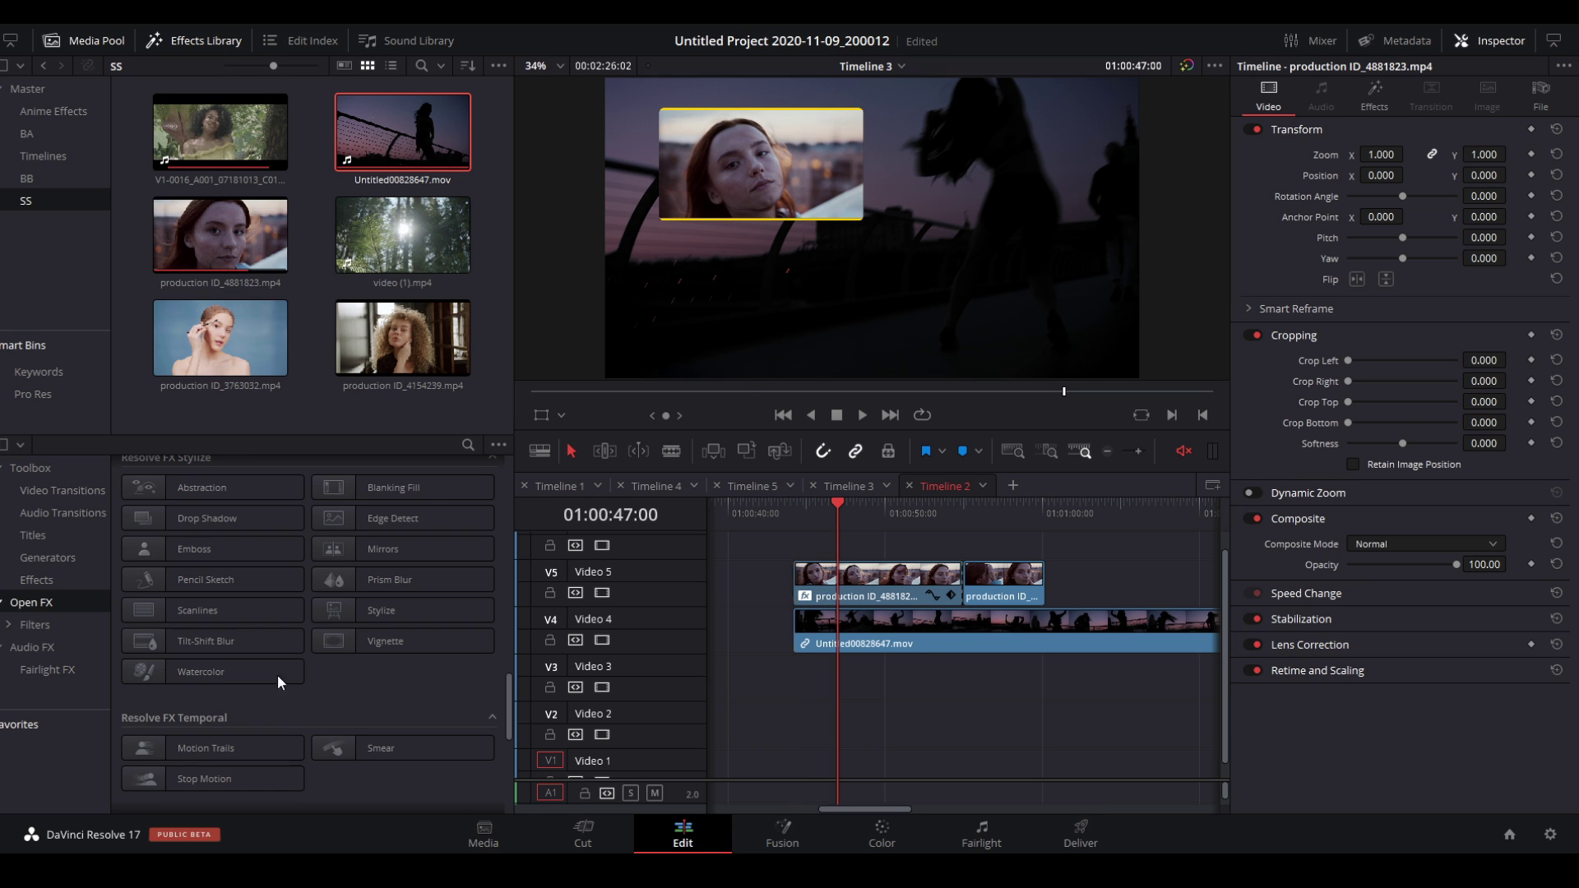
scroll(760, 573, down, 3)
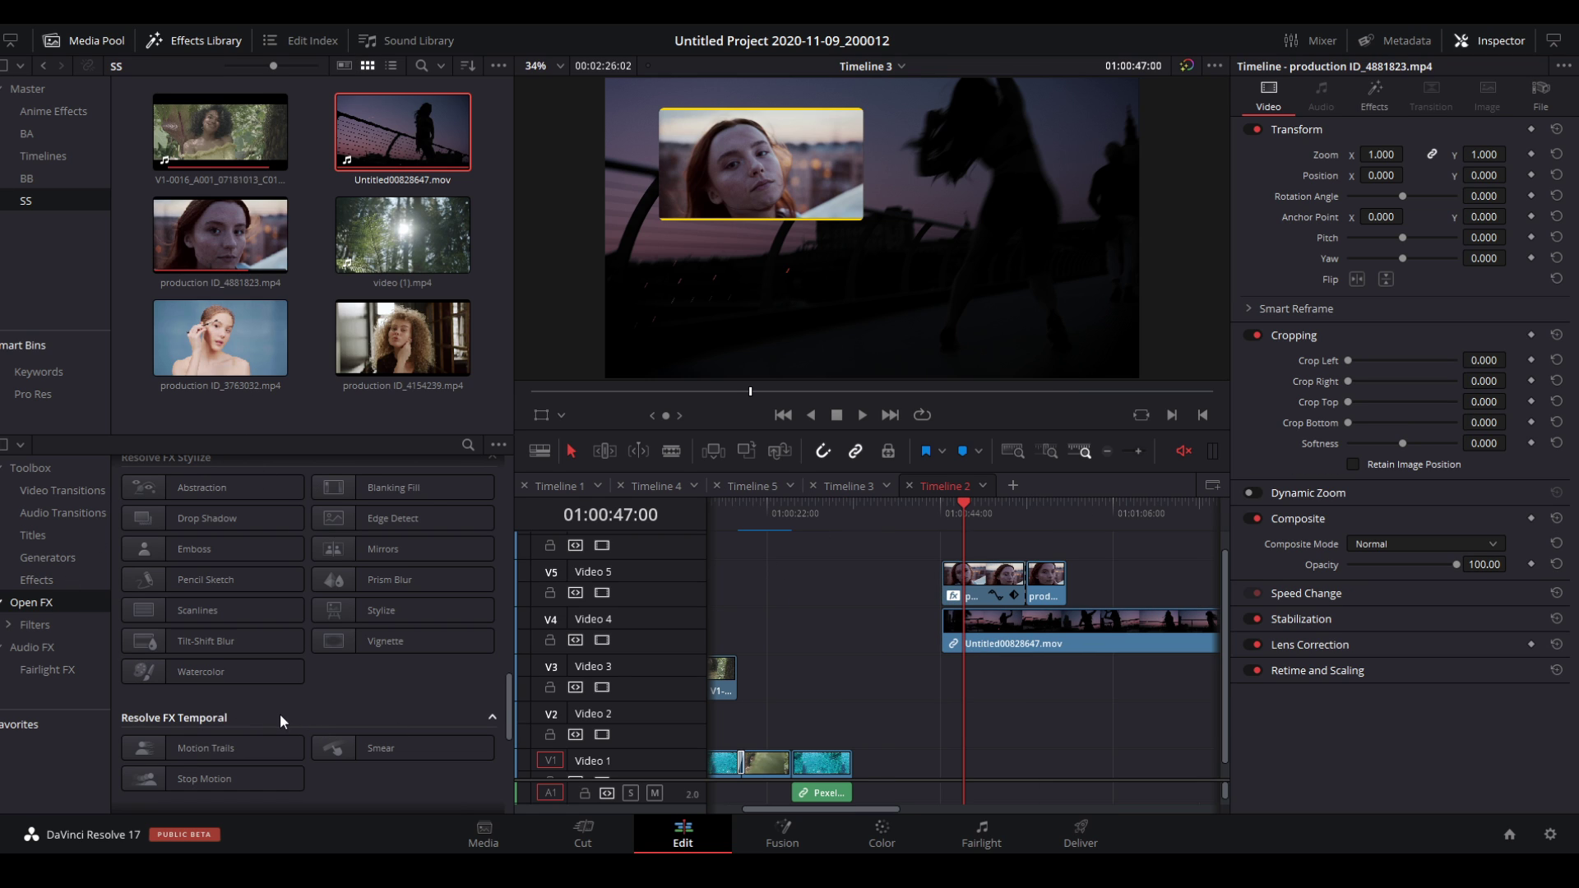
scroll(281, 699, down, 5)
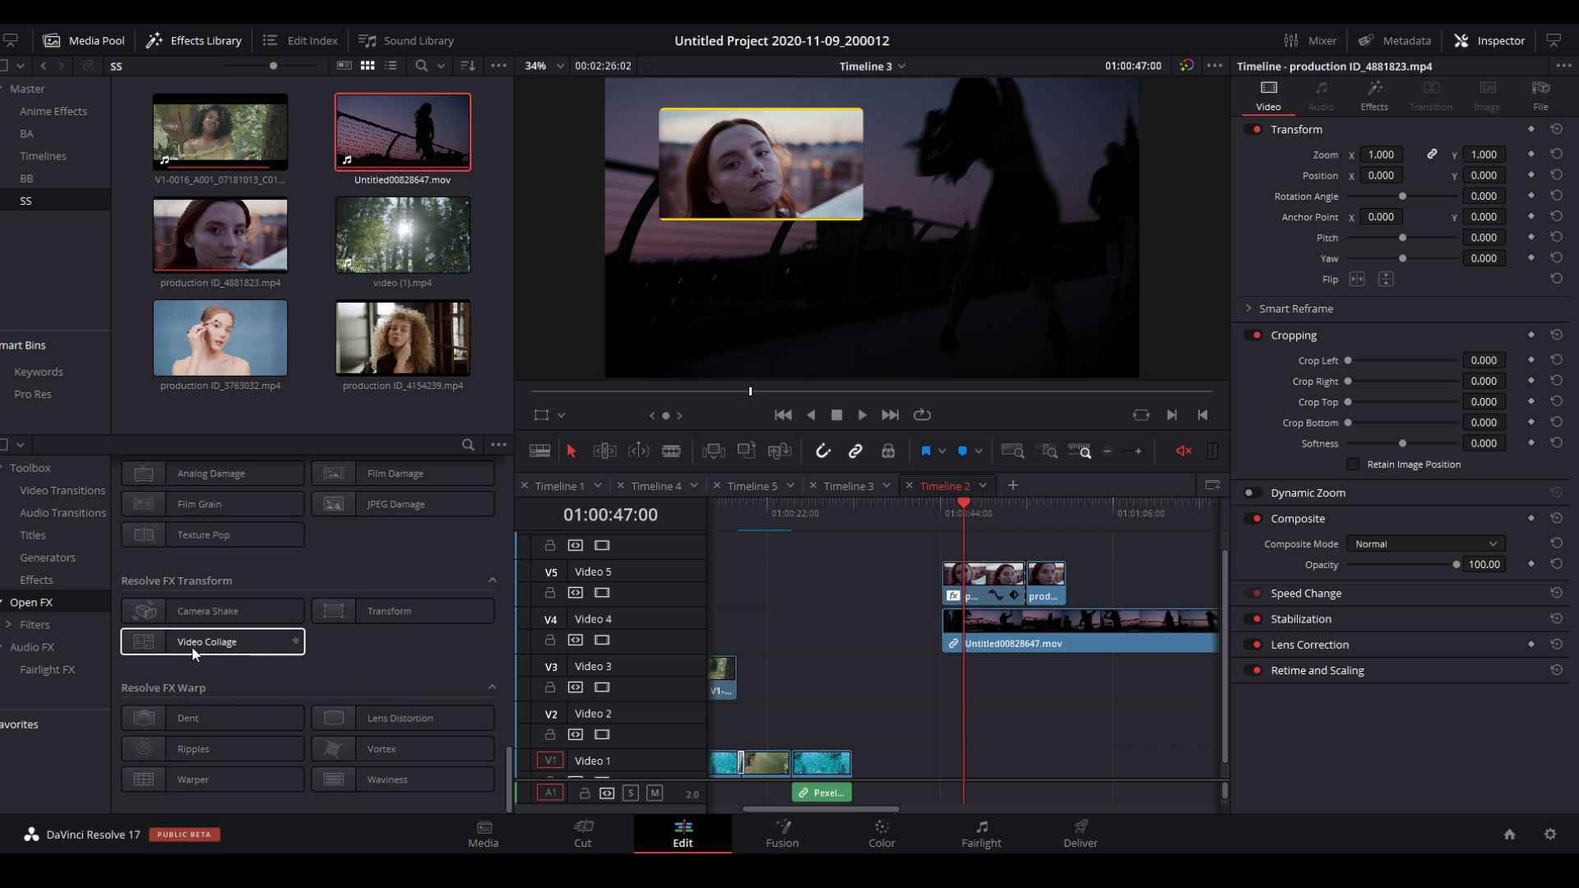
drag(191, 646, 1071, 652)
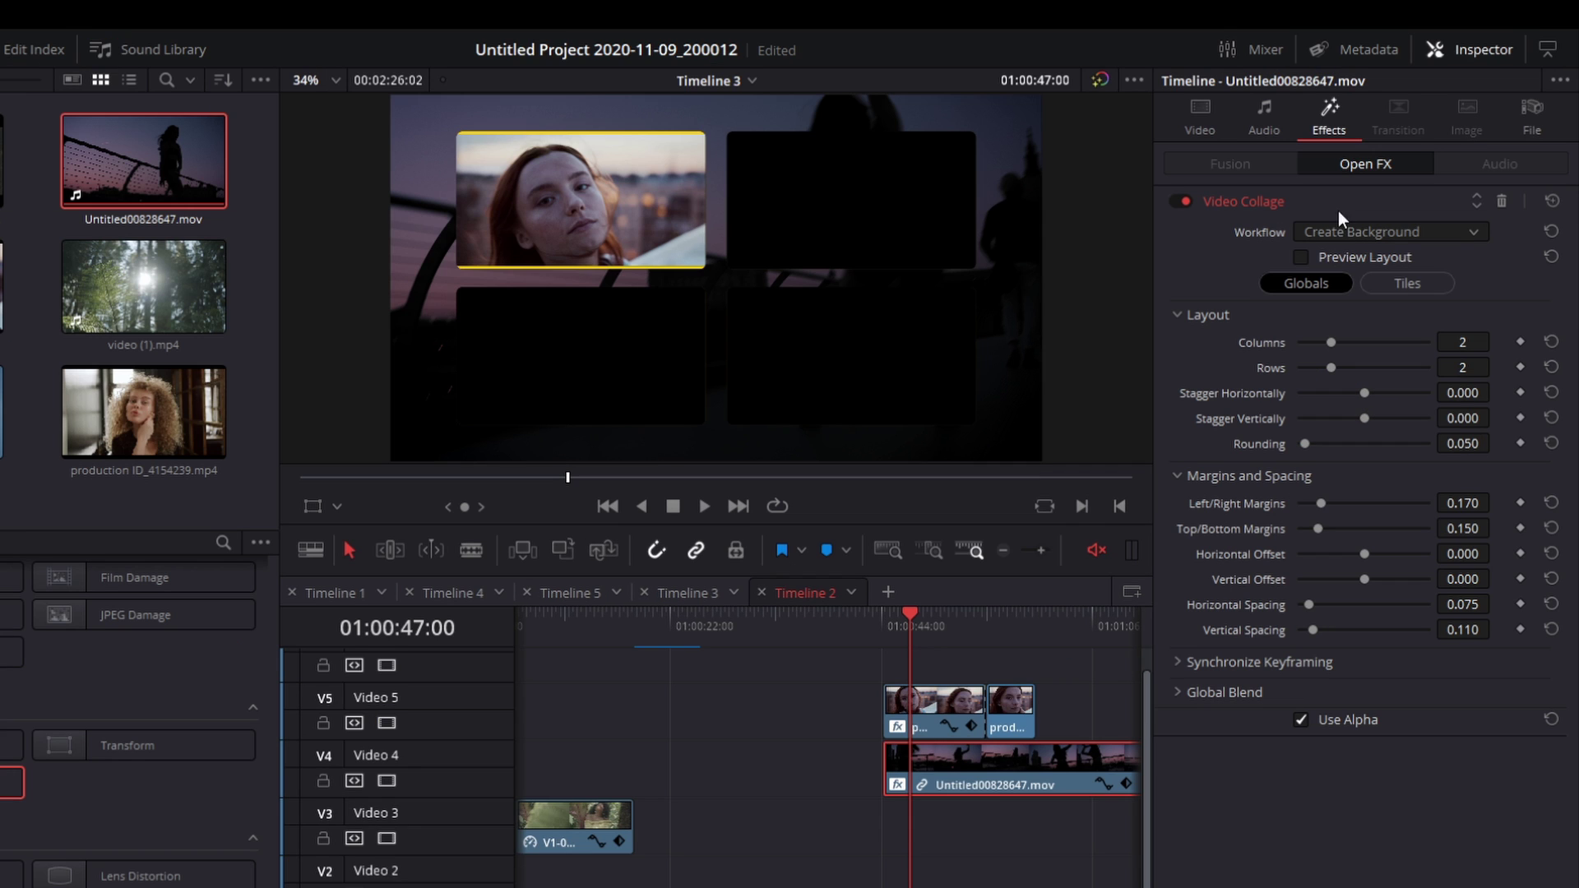
Set the Untitled00828647.mov clip's collage workflow to Create Tile and assign it to Tile 2
click(1392, 188)
click(1392, 226)
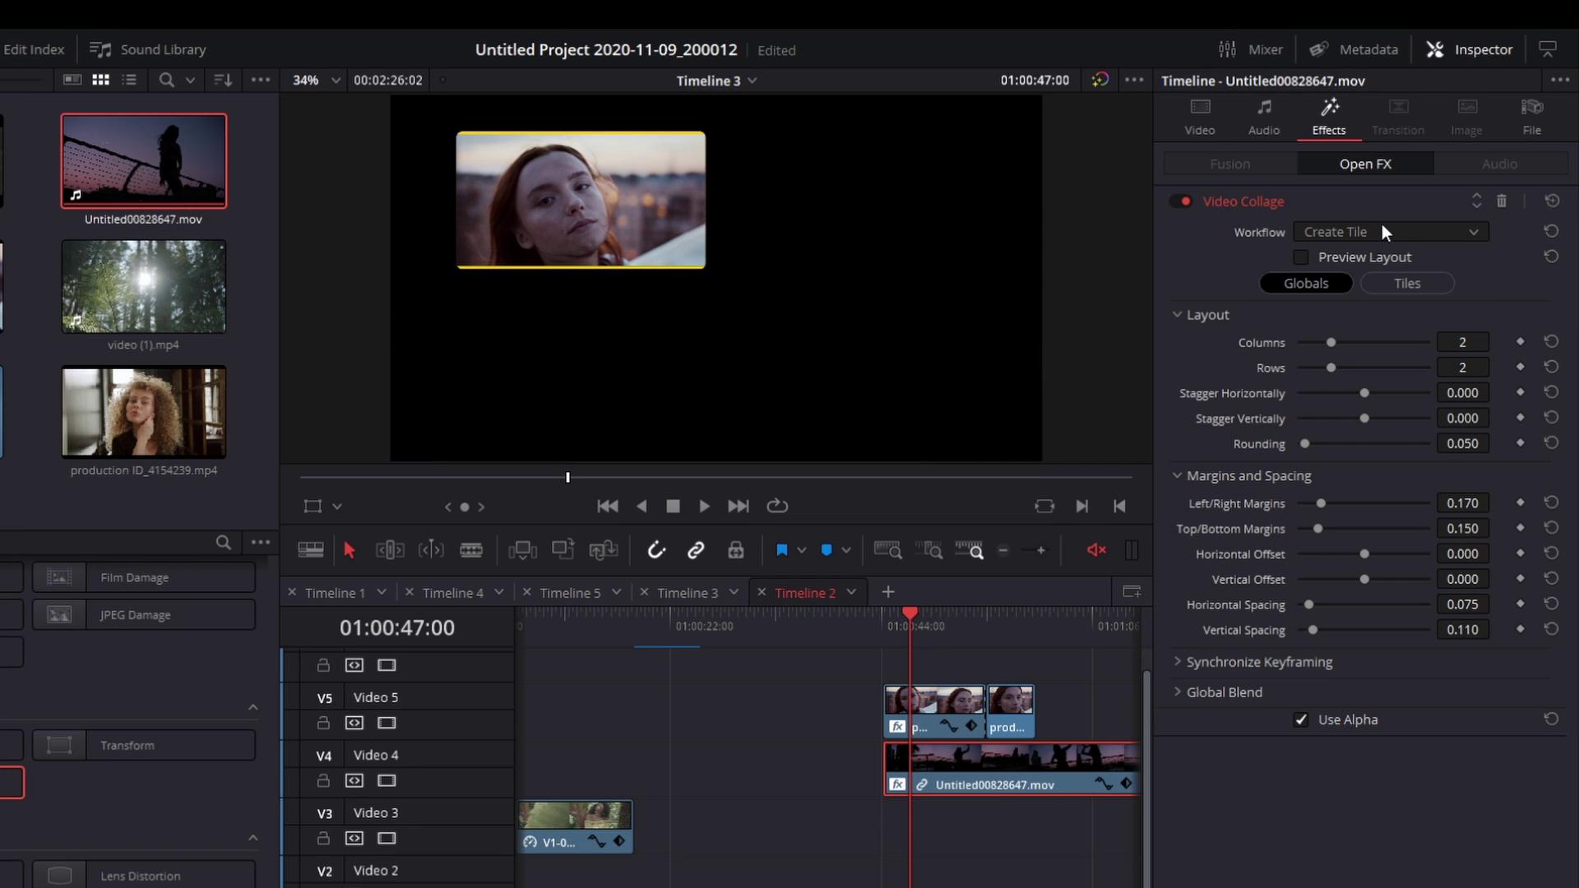
click(1394, 282)
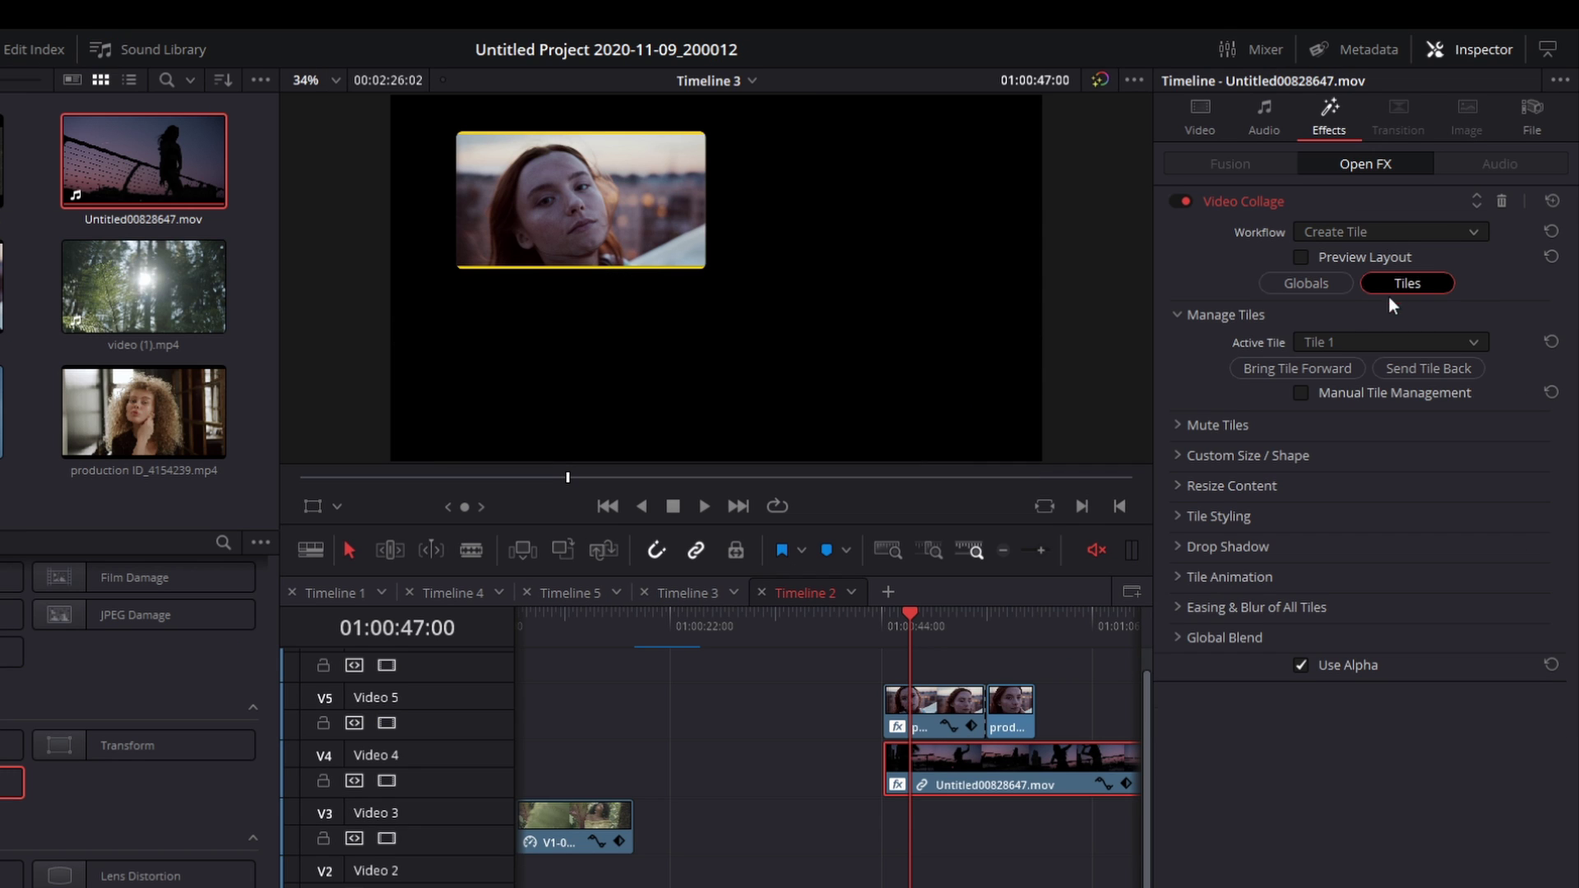
click(1370, 342)
click(1347, 389)
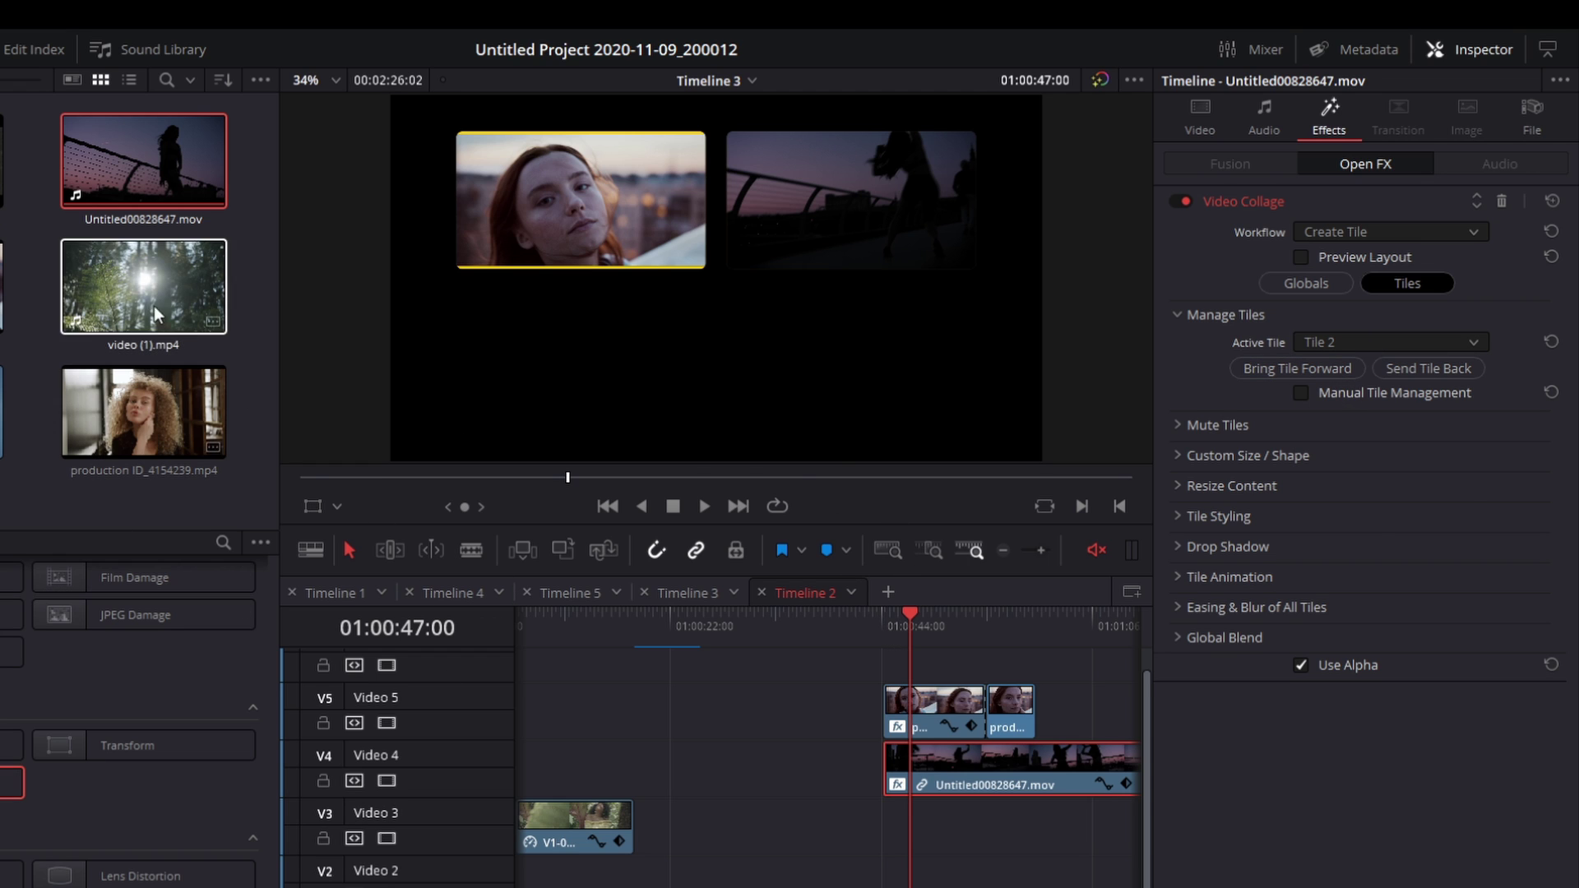
Add video (1).mp4 on Video 3 as a Video Collage clip with the Create Tile workflow, assigned to Tile 3
drag(144, 288, 949, 835)
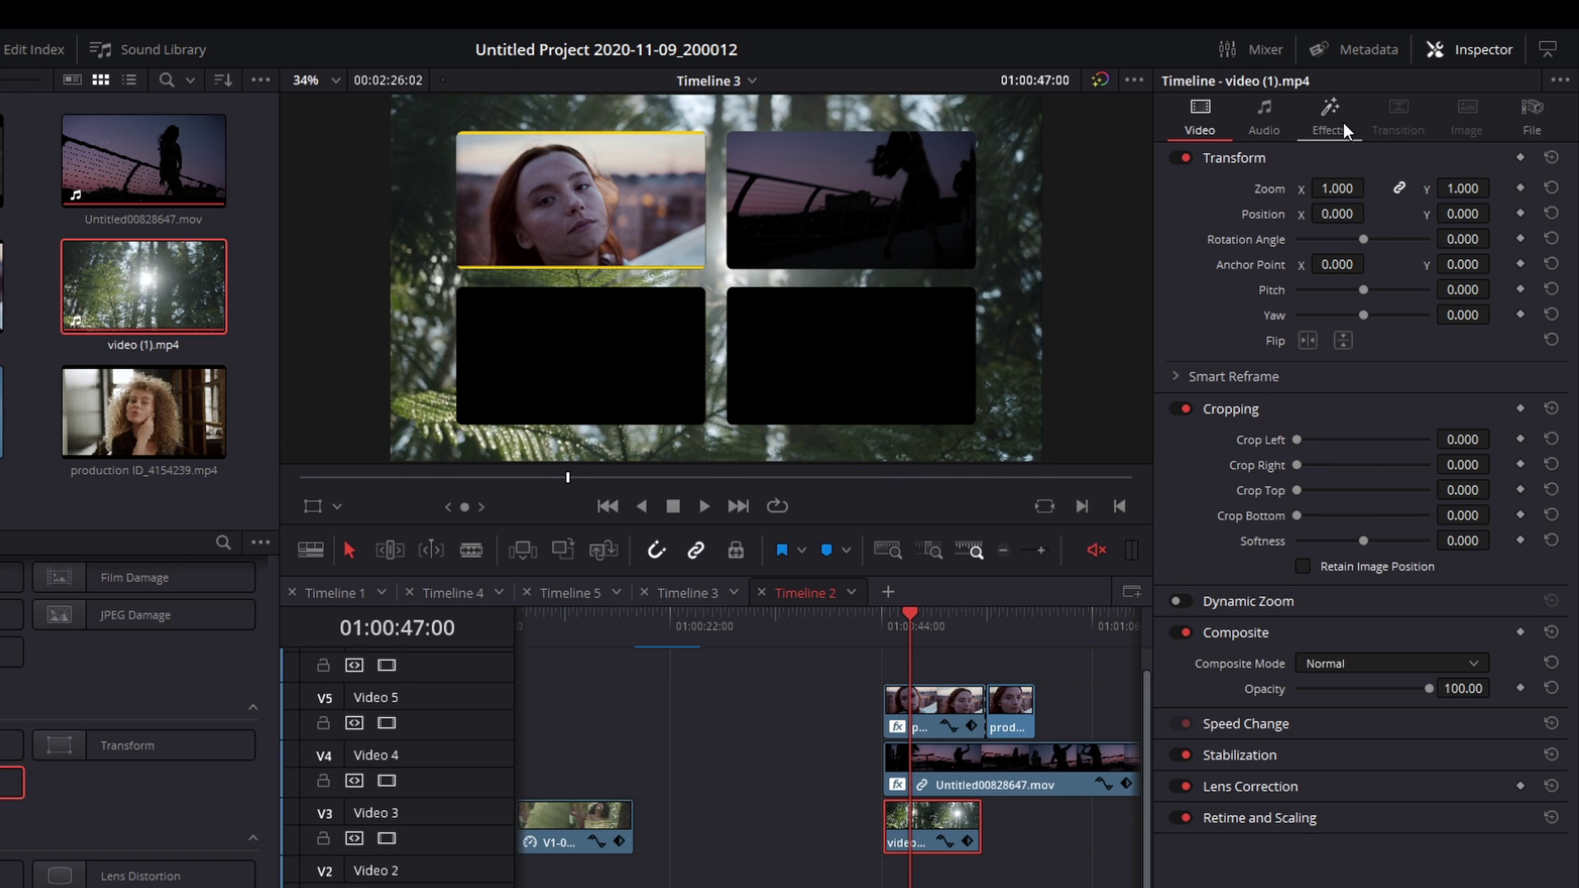
click(1336, 120)
click(1369, 232)
click(1365, 281)
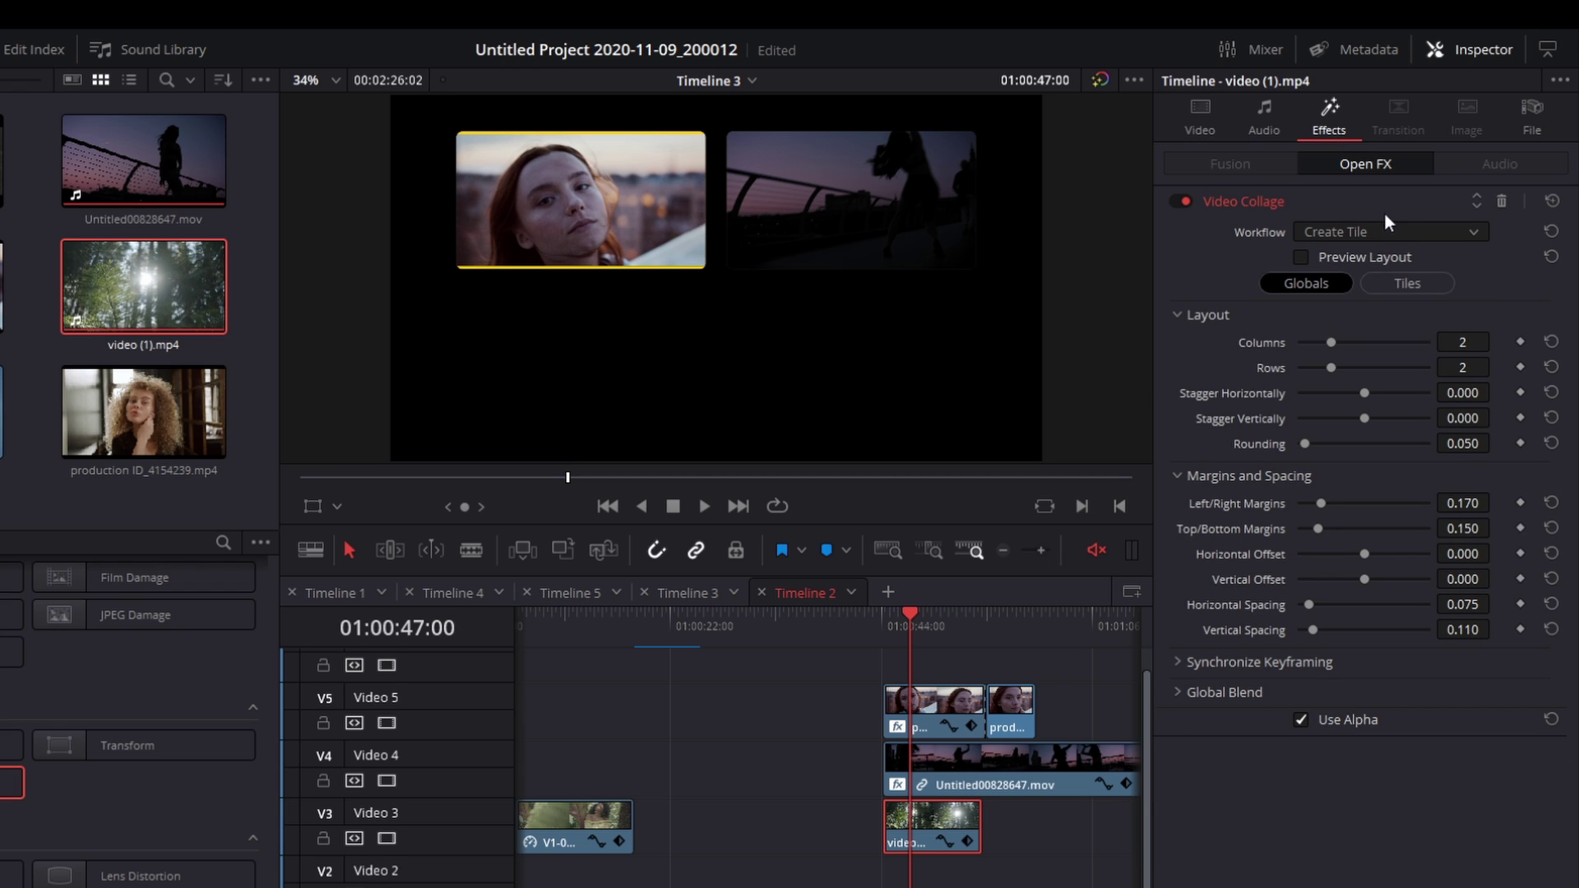
click(1399, 288)
click(1378, 344)
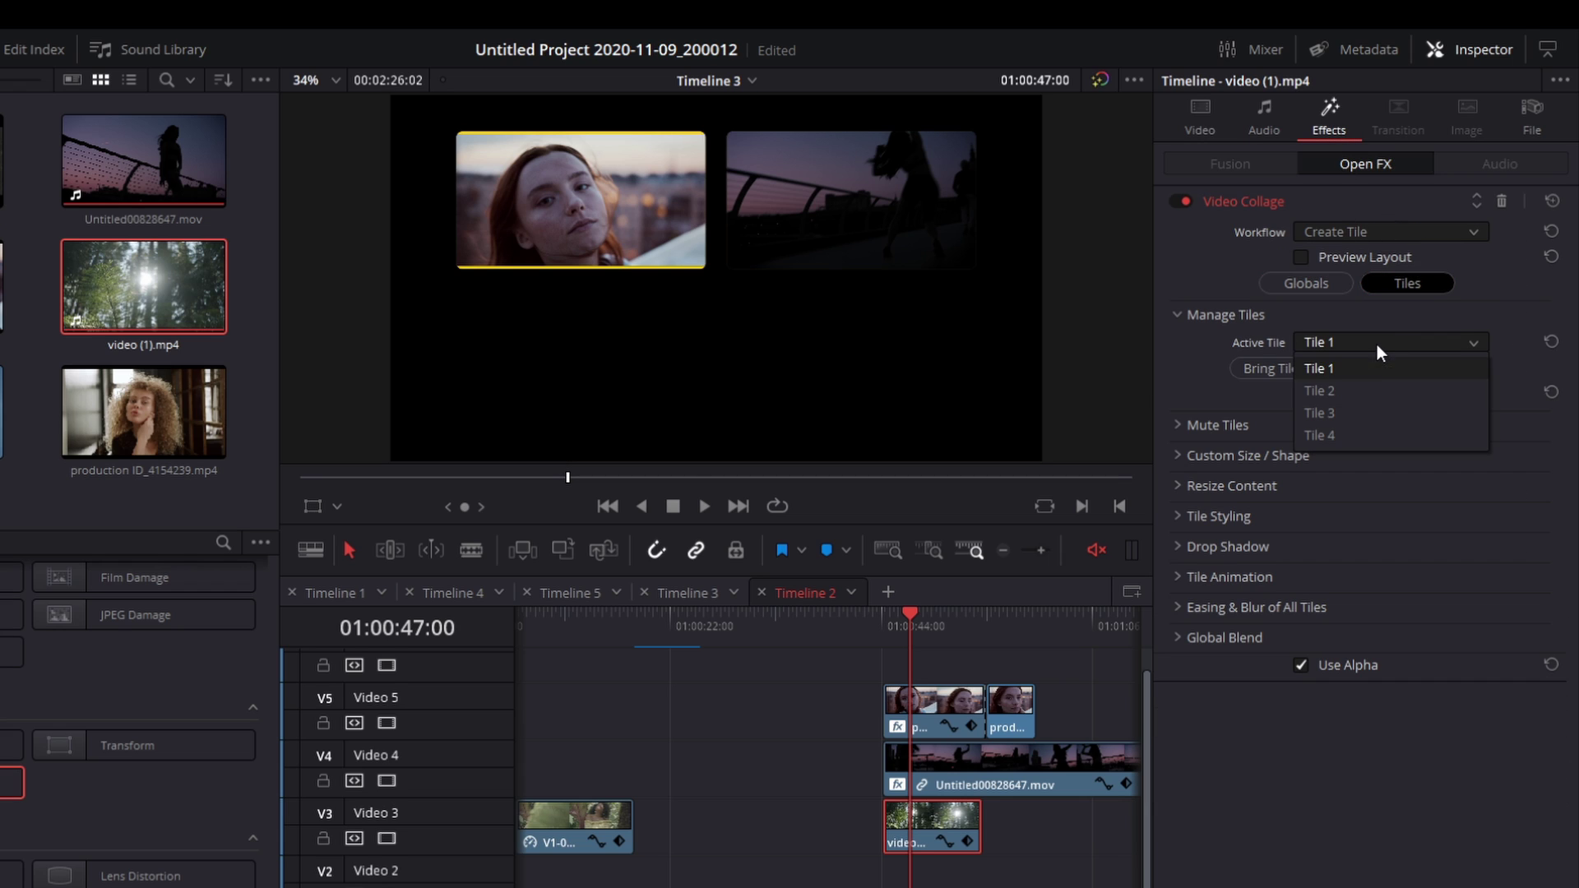
click(1356, 412)
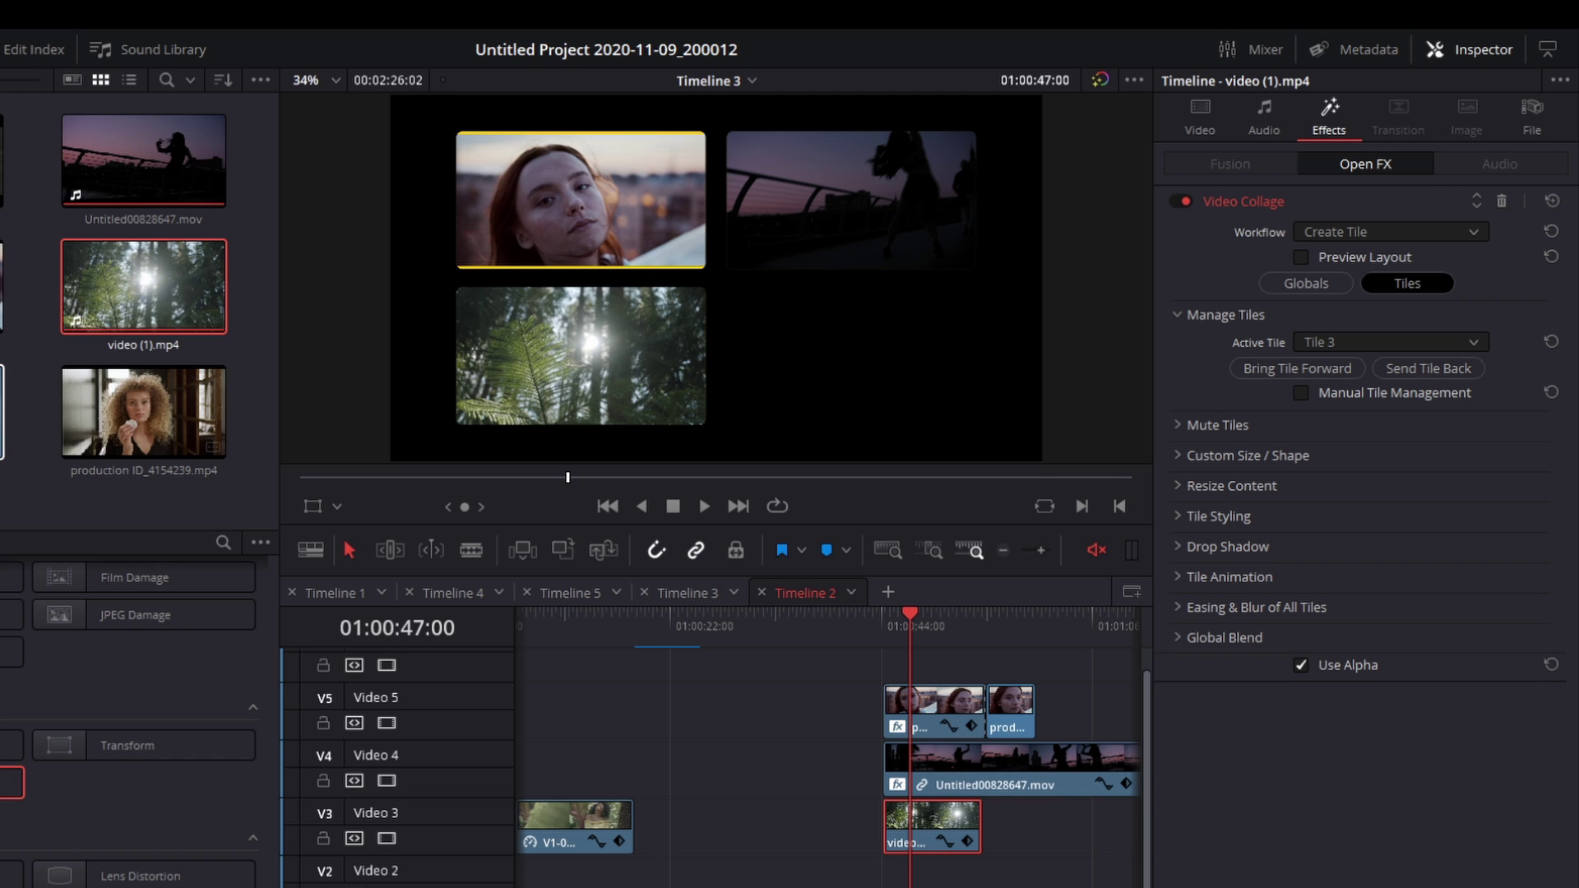
Add production ID_4154239.mp4 on Video 2 as a Video Collage clip with the Create Tile workflow, assigned to Tile 4
drag(159, 438, 914, 887)
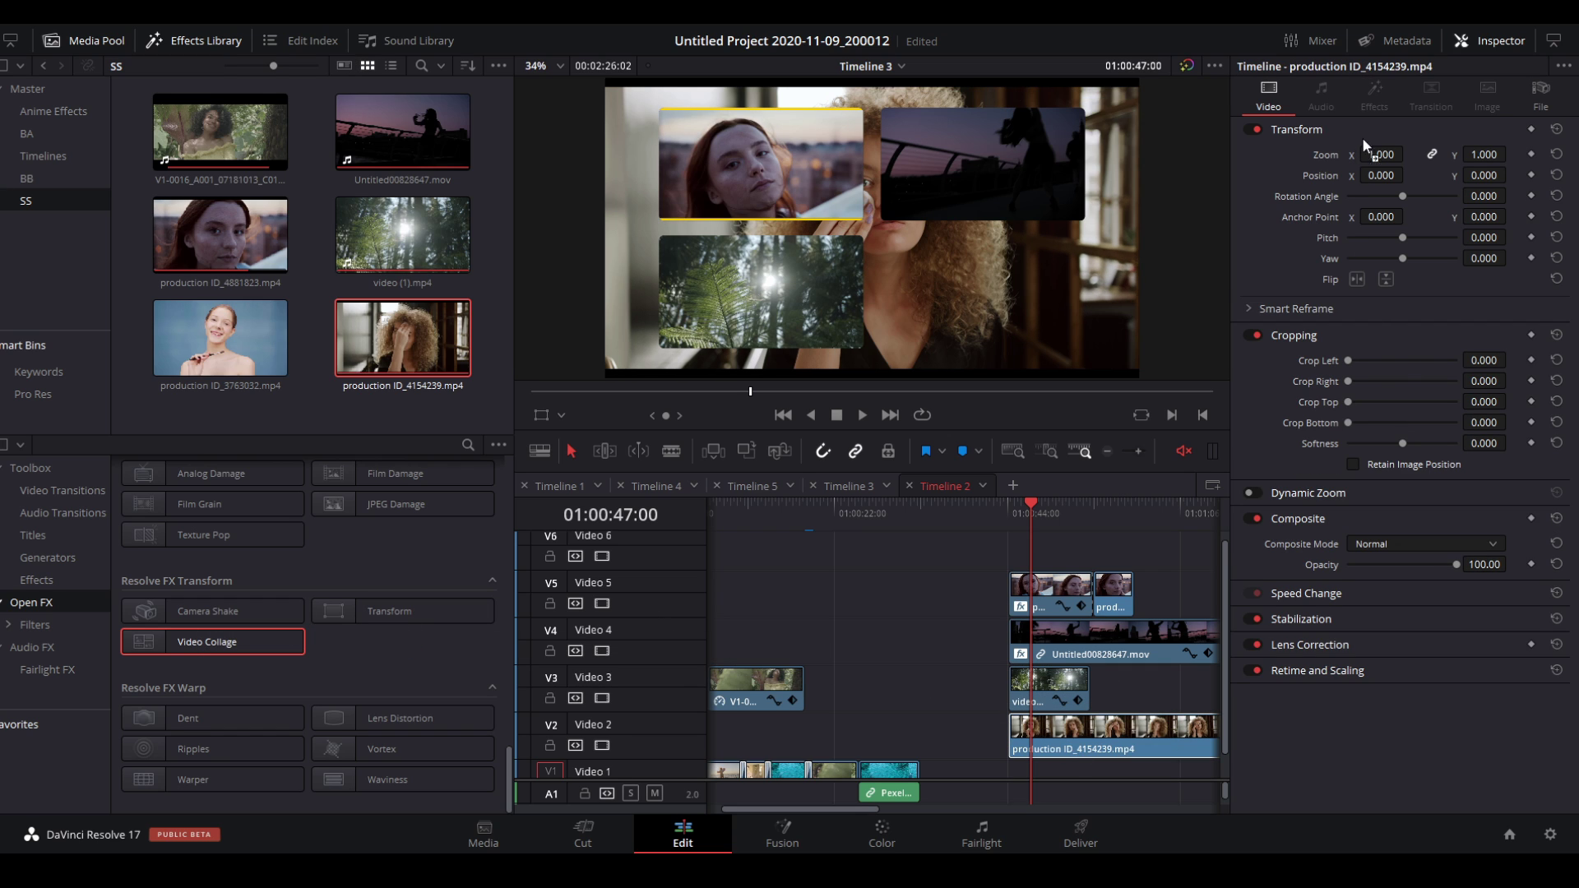
click(1375, 97)
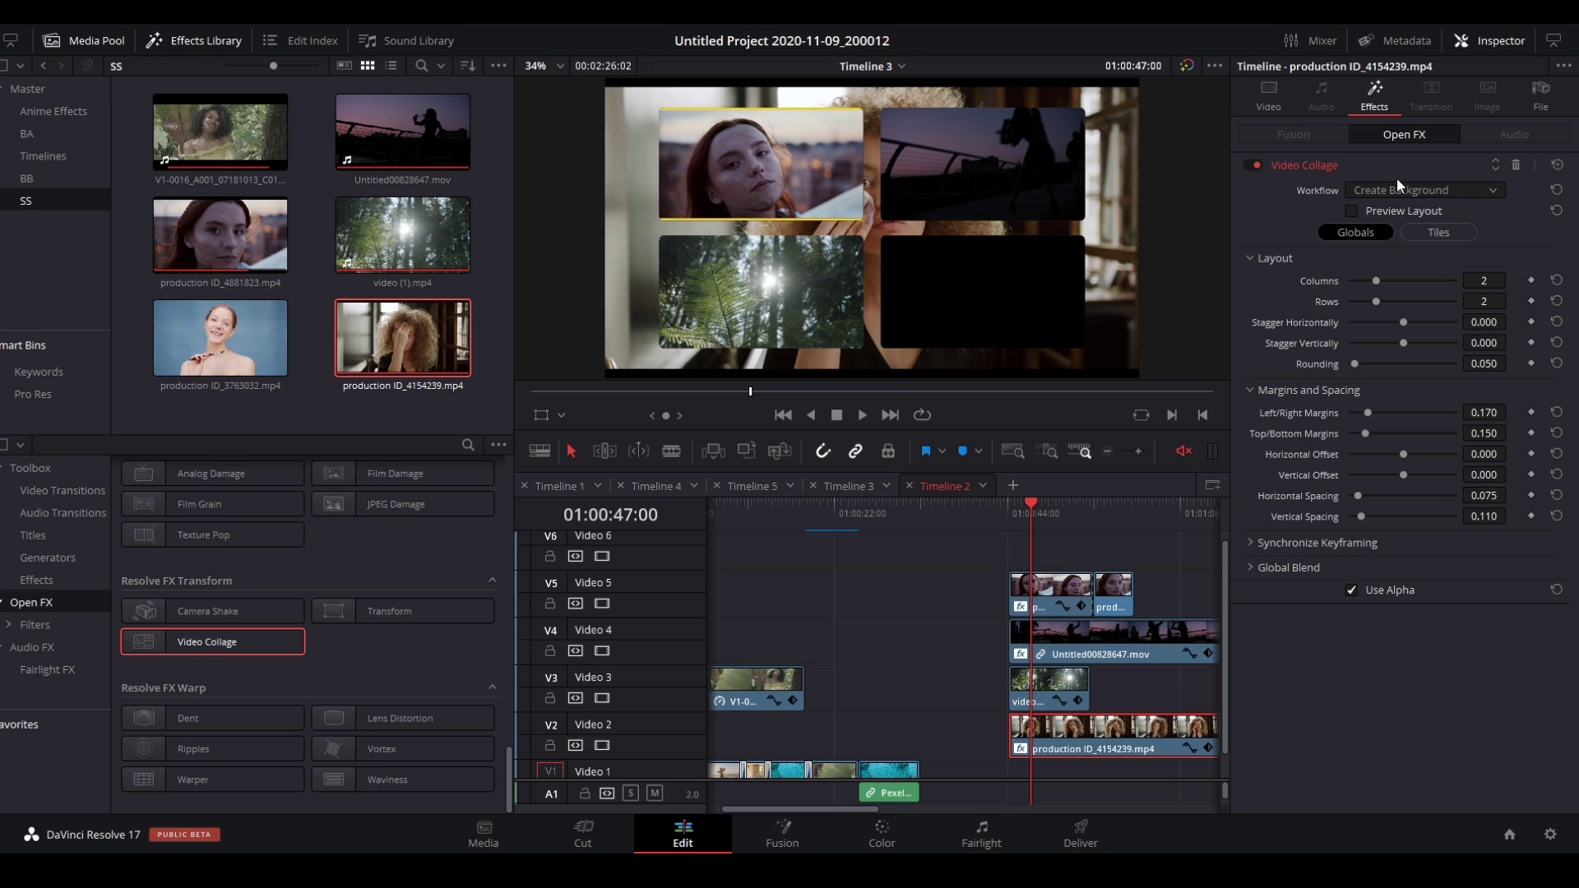
click(1398, 186)
click(1392, 230)
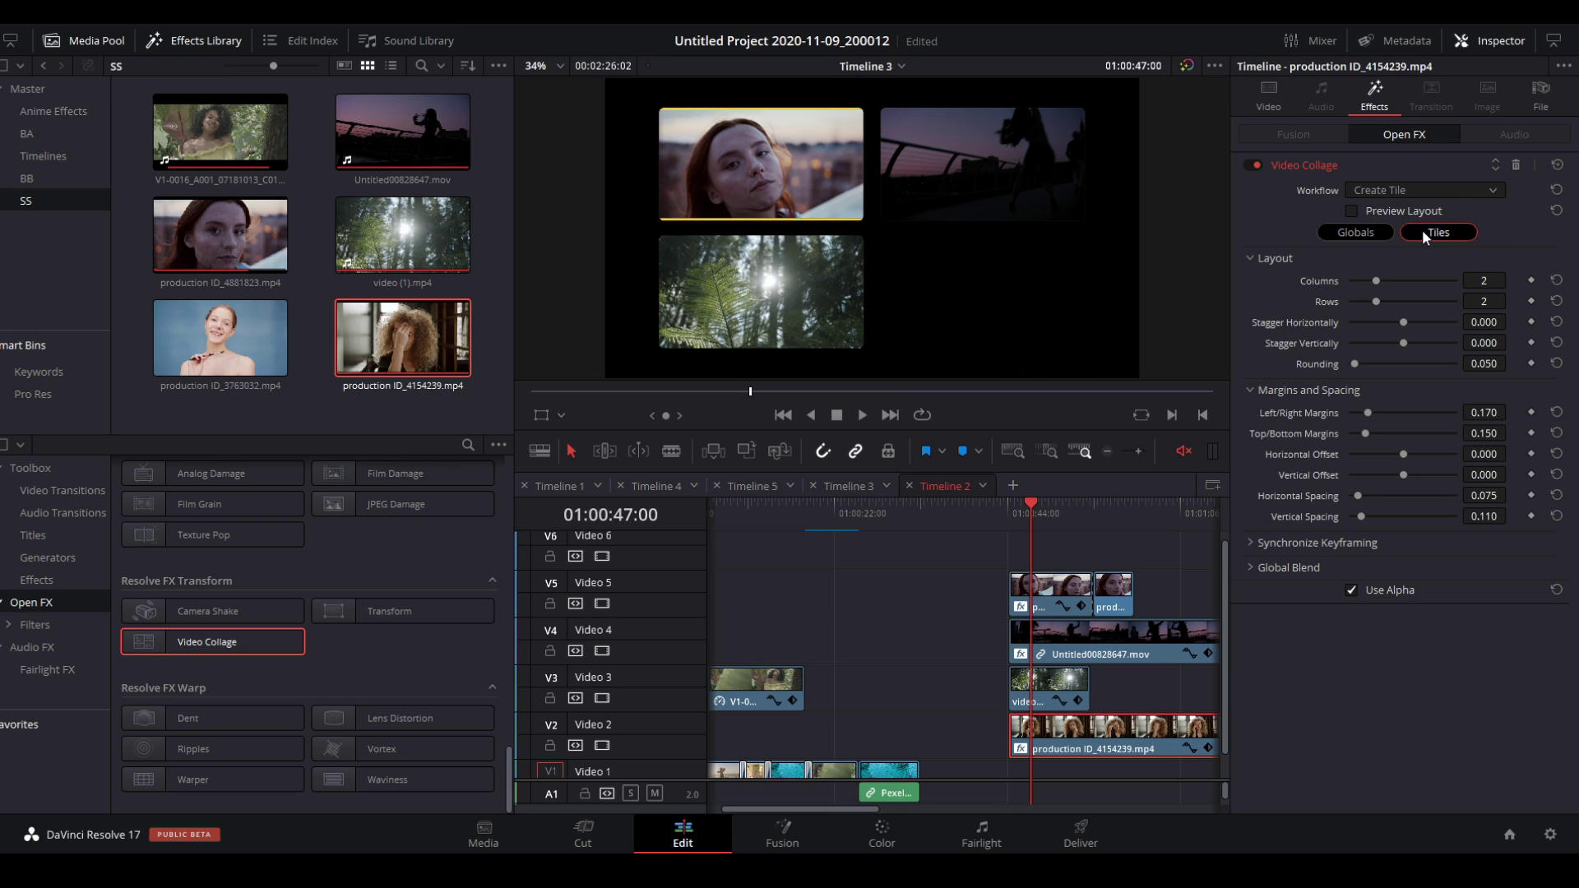
click(1425, 233)
click(1399, 278)
click(1392, 360)
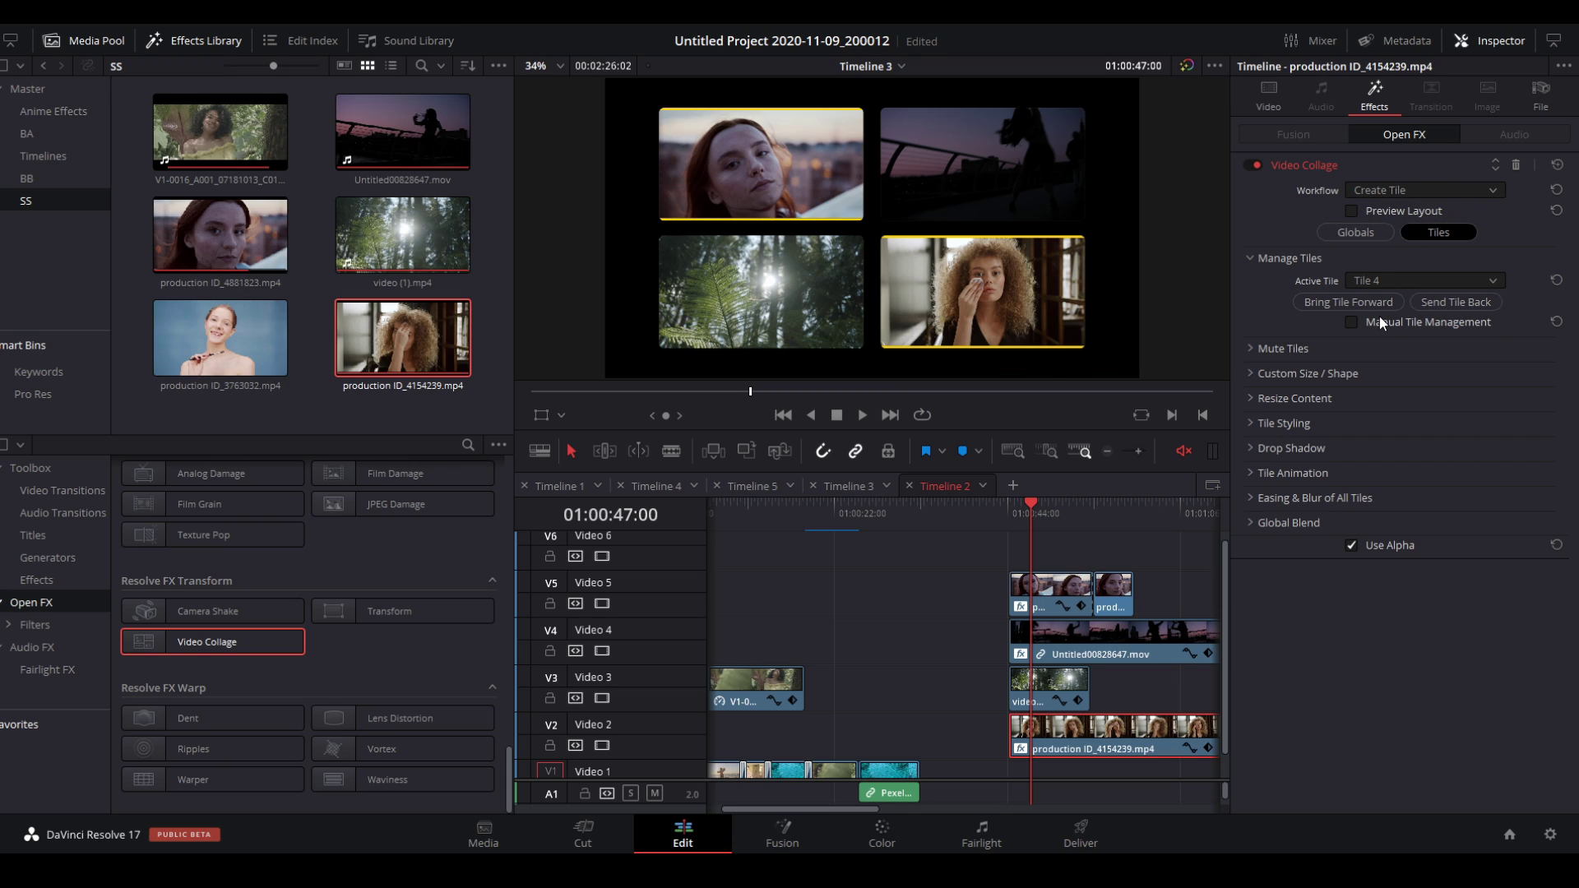
Preview the four-tile collage, try a Rounding of 1.000 on the Video 5 clip, and reduce it to the minimum for square corners
click(1017, 508)
key(space)
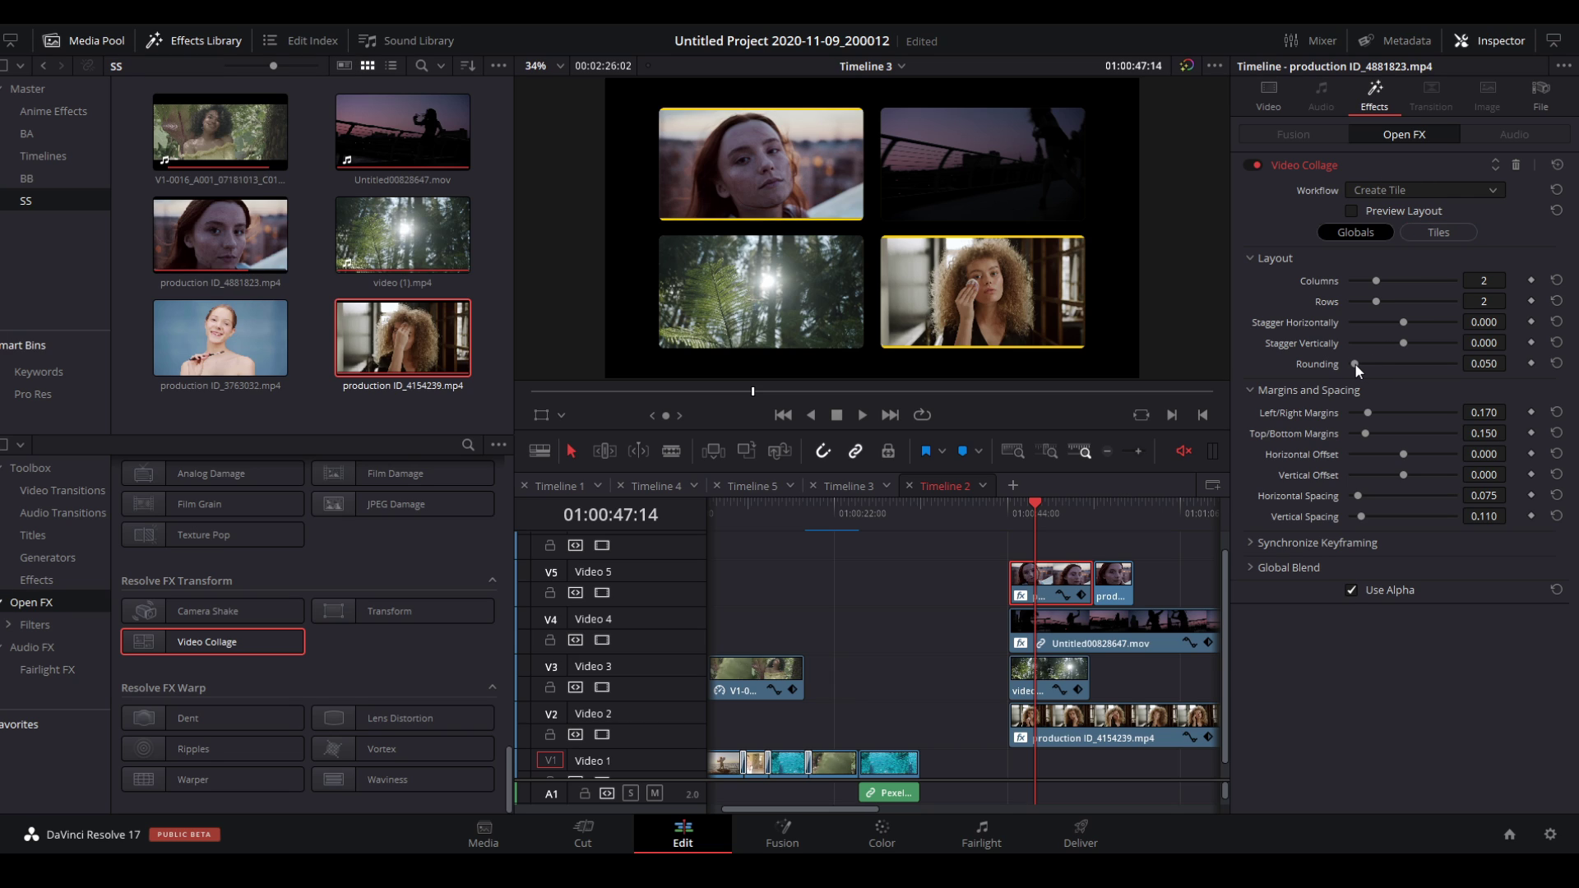
drag(1355, 363, 1456, 364)
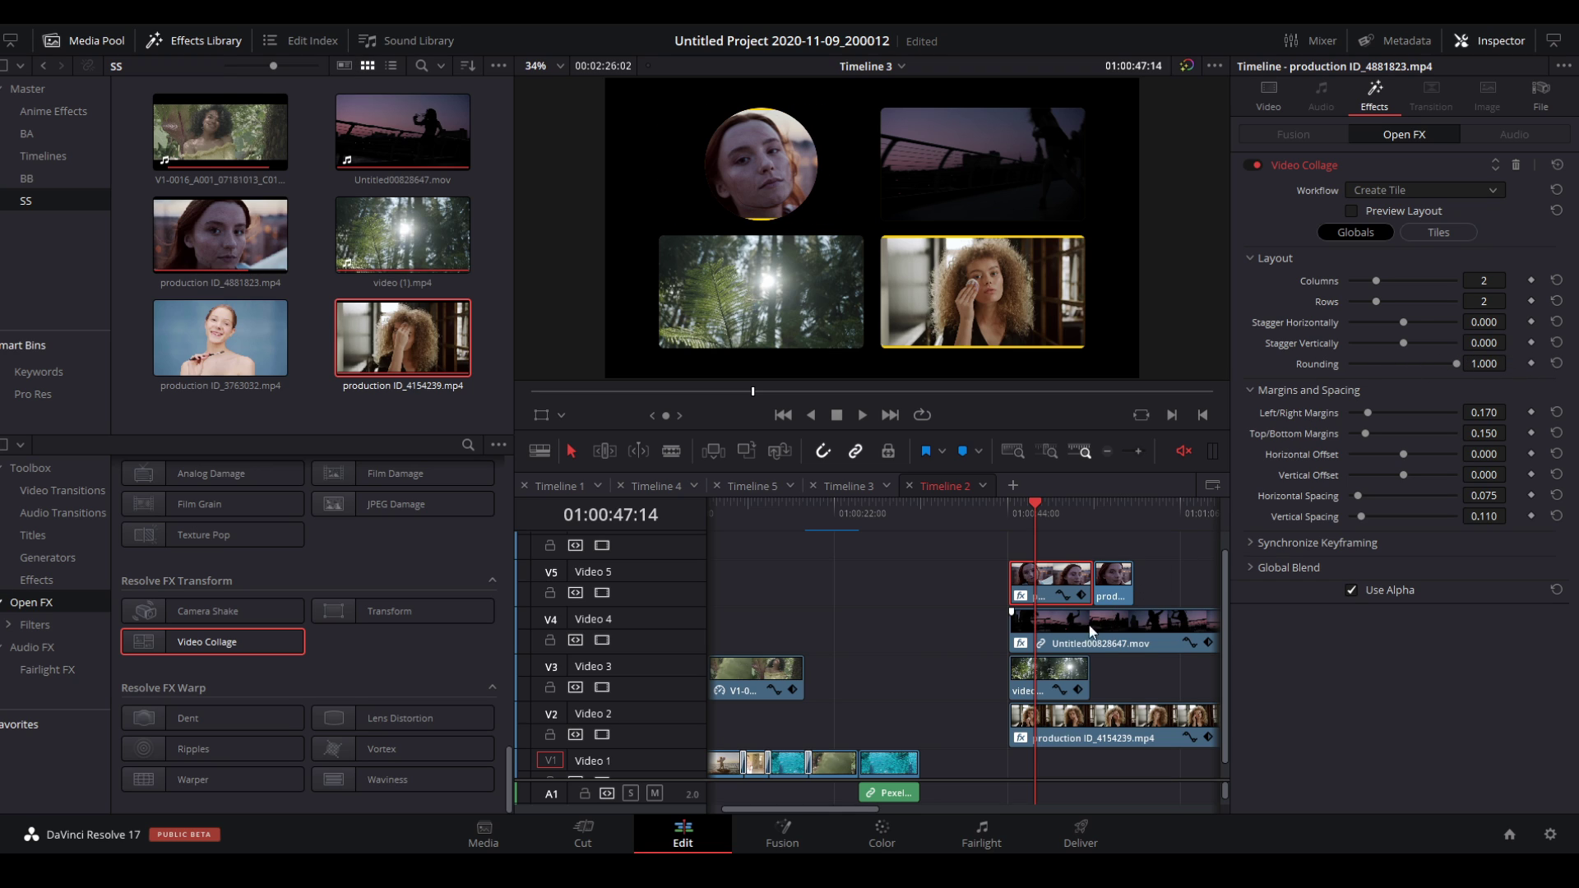
drag(1453, 363, 1321, 374)
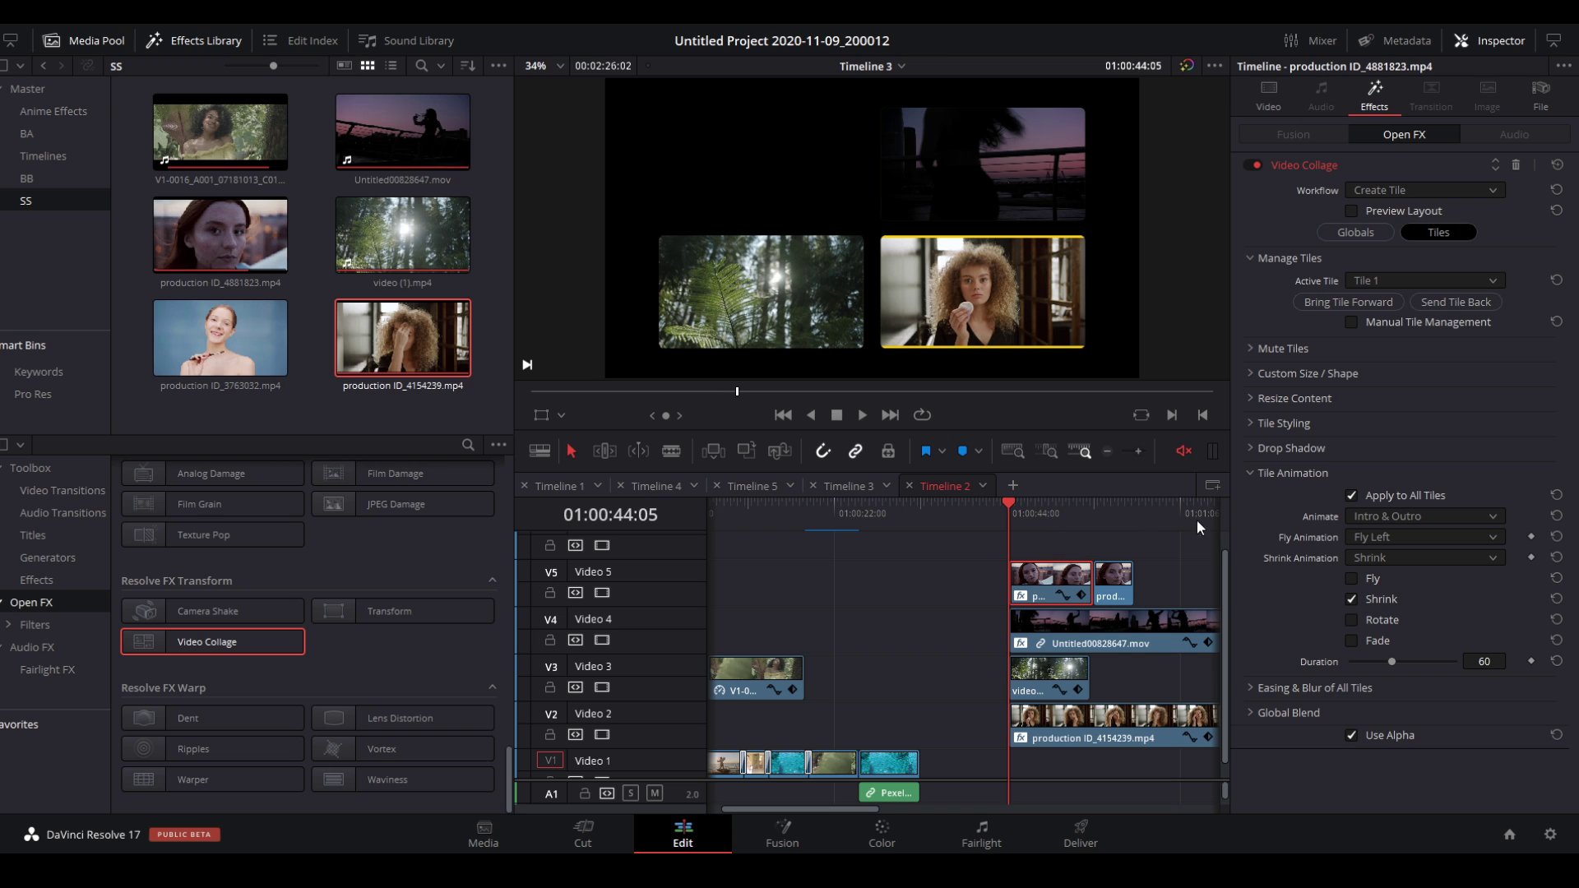
Animate Tile 1 with Intro & Outro using Shrink and play back its intro
key(space)
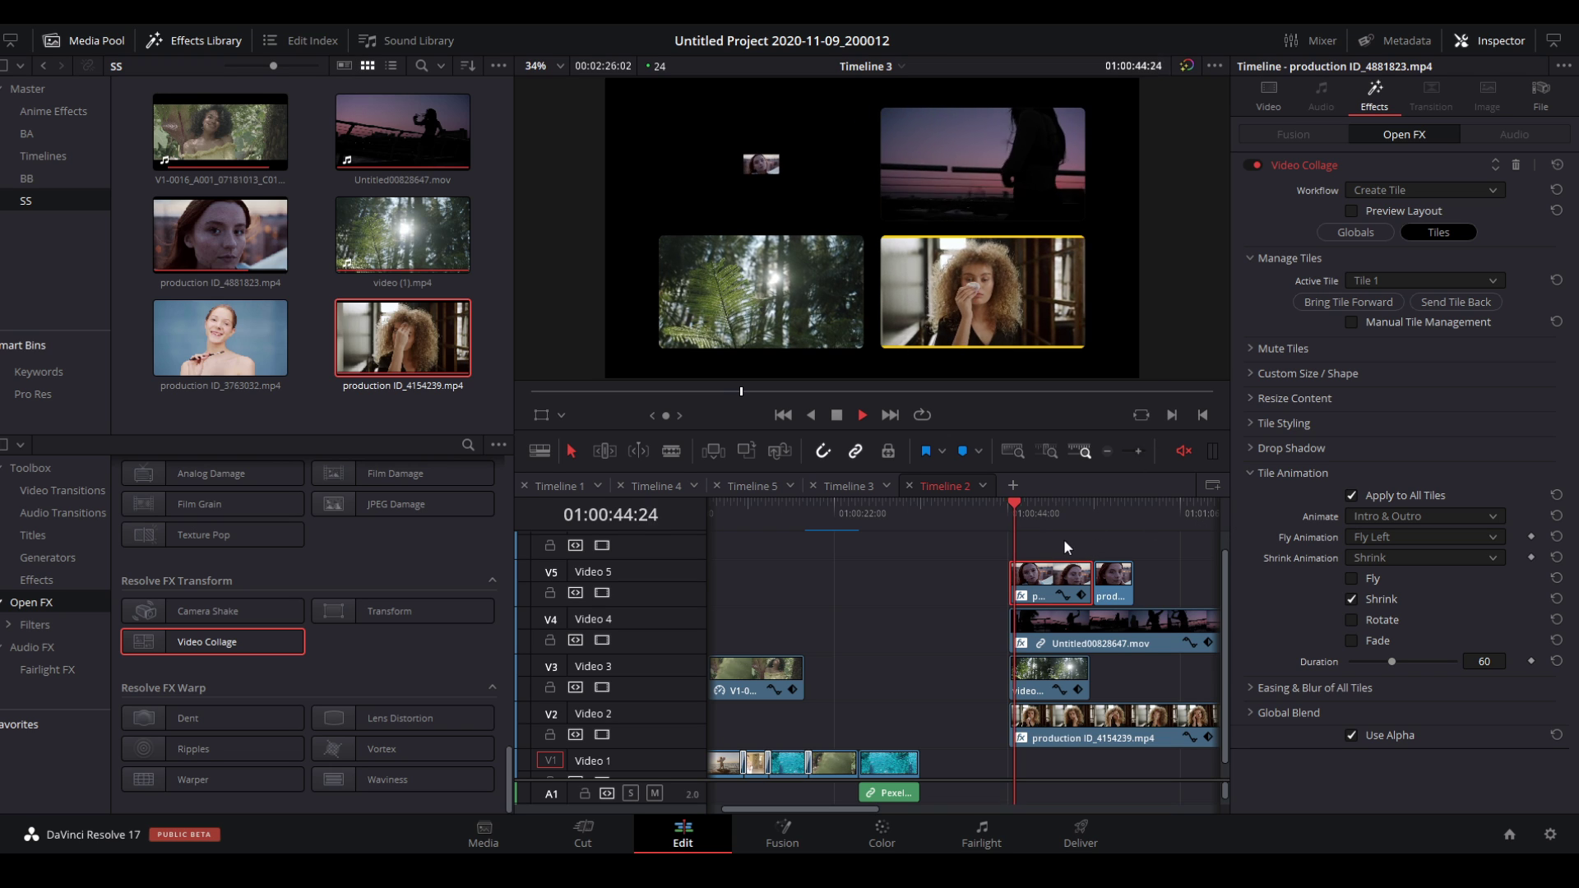
click(1354, 495)
click(1366, 514)
click(1380, 590)
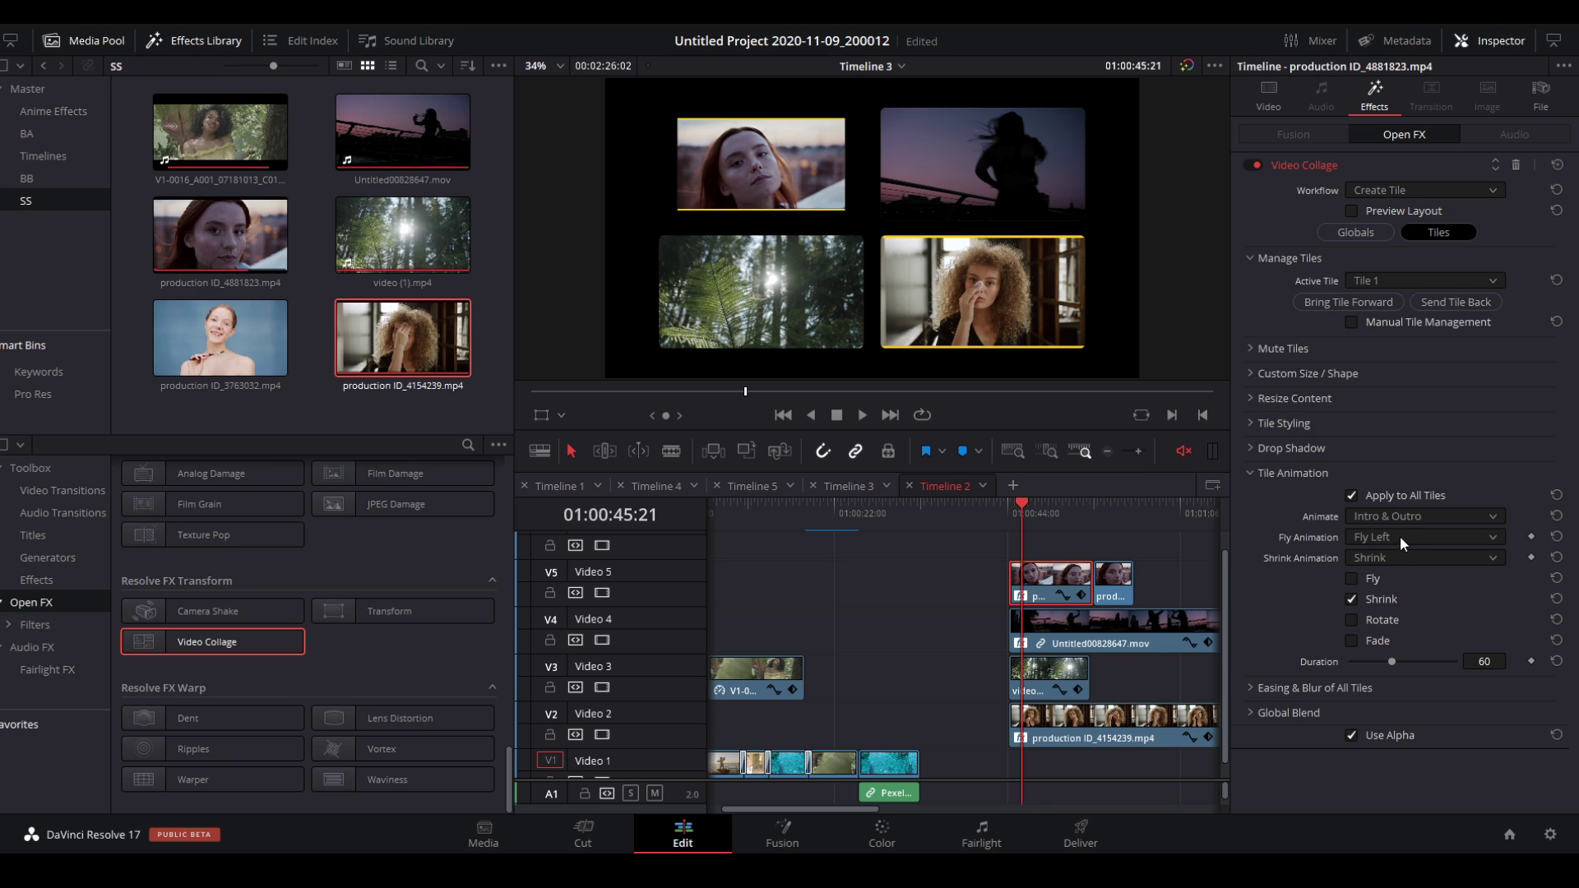
Change Tile 1's animation from Shrink to Fly Right and play back the intro
click(1379, 540)
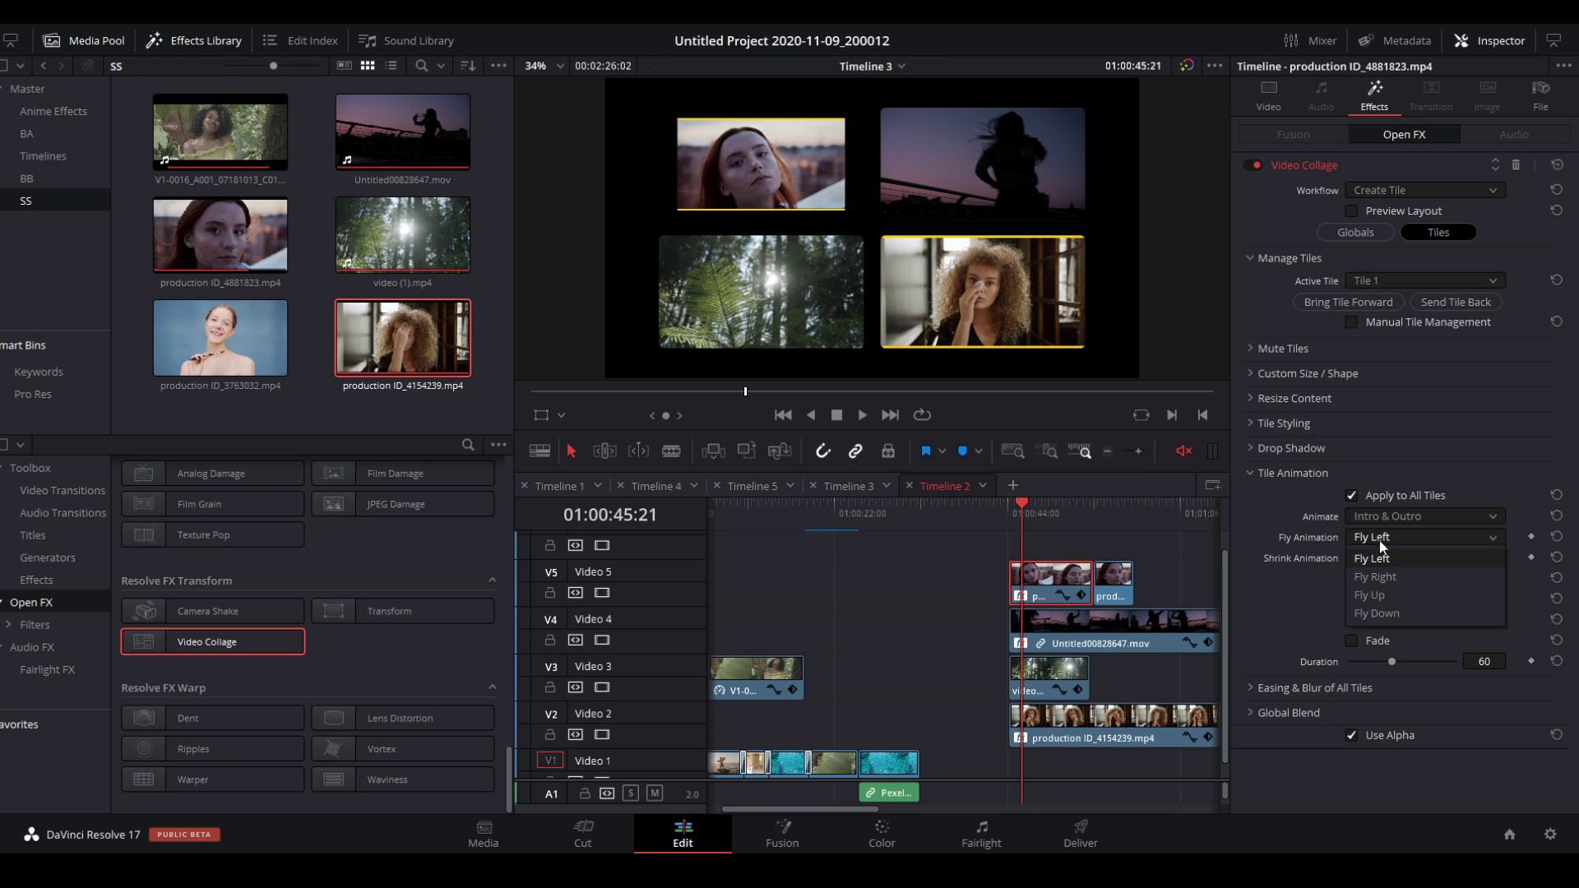
click(1383, 575)
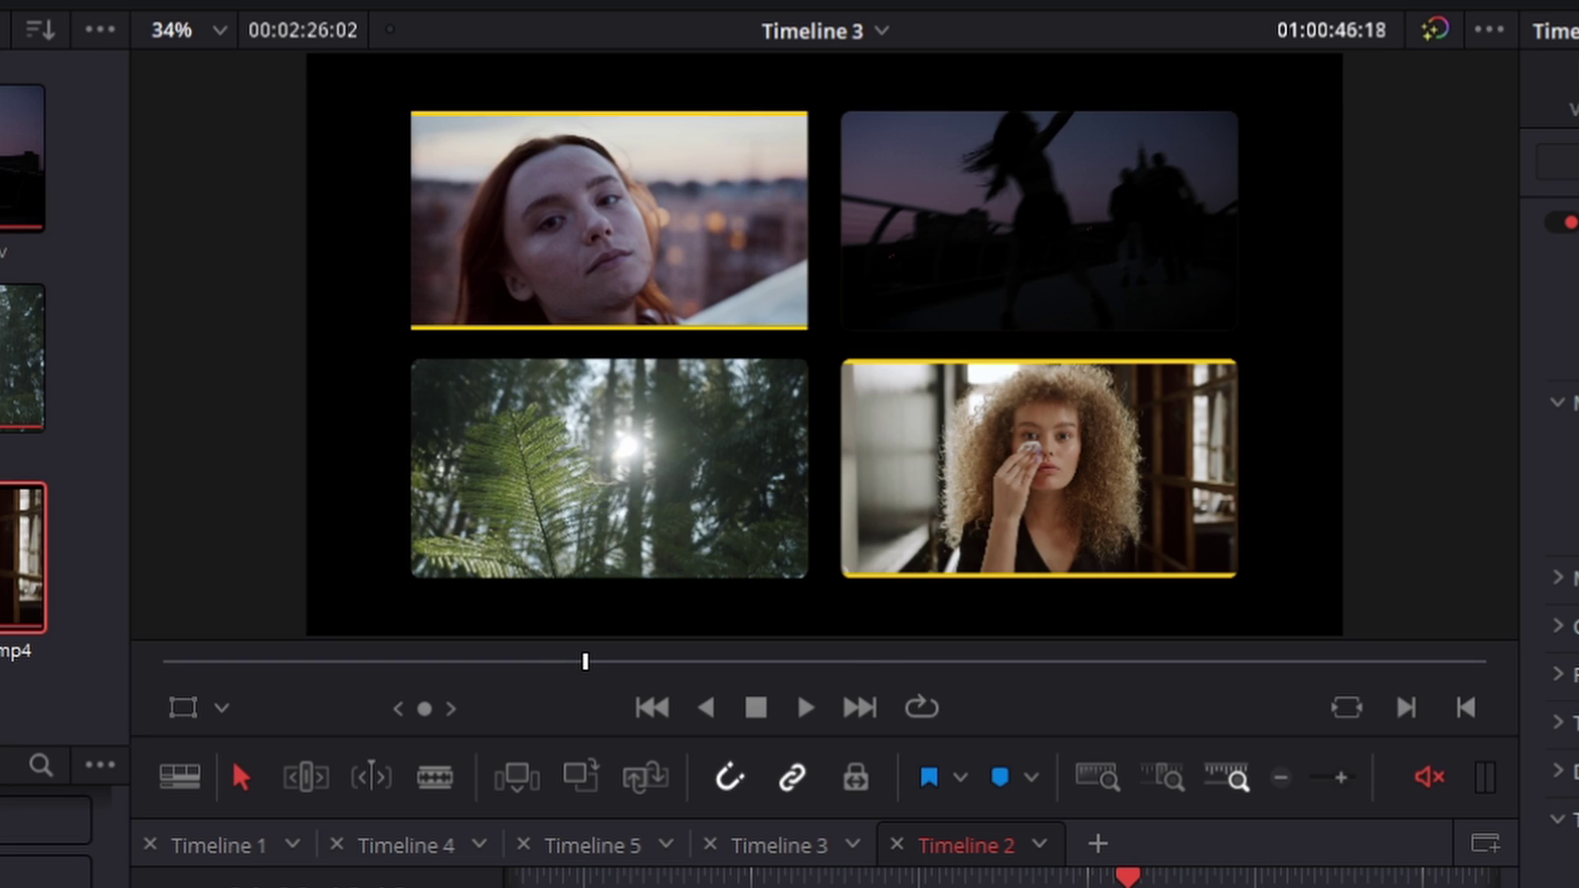
click(1009, 512)
key(space)
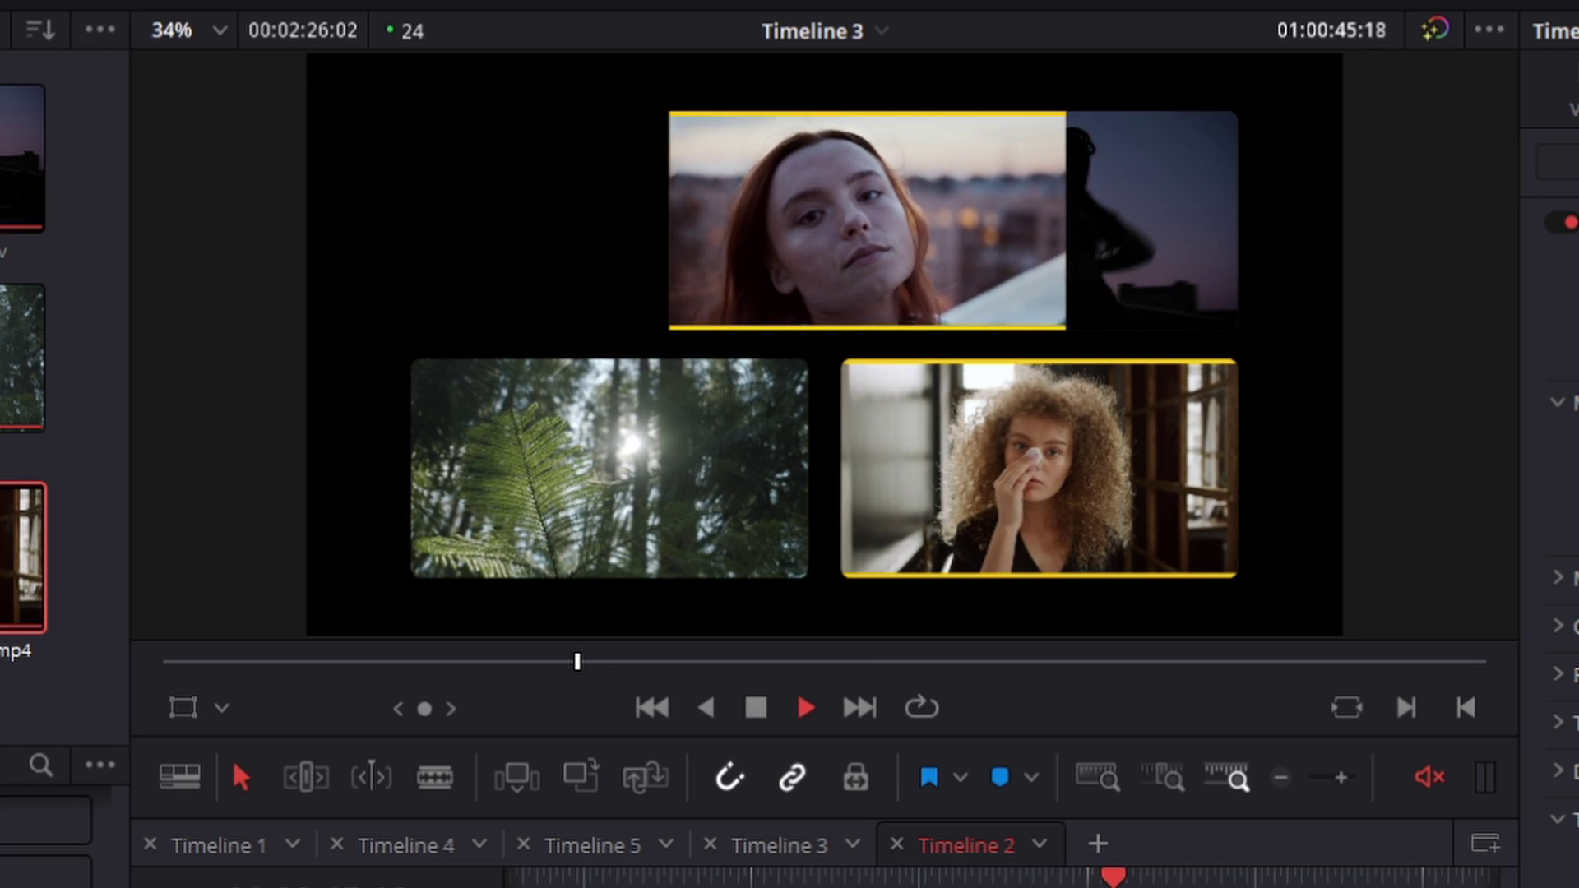
key(space)
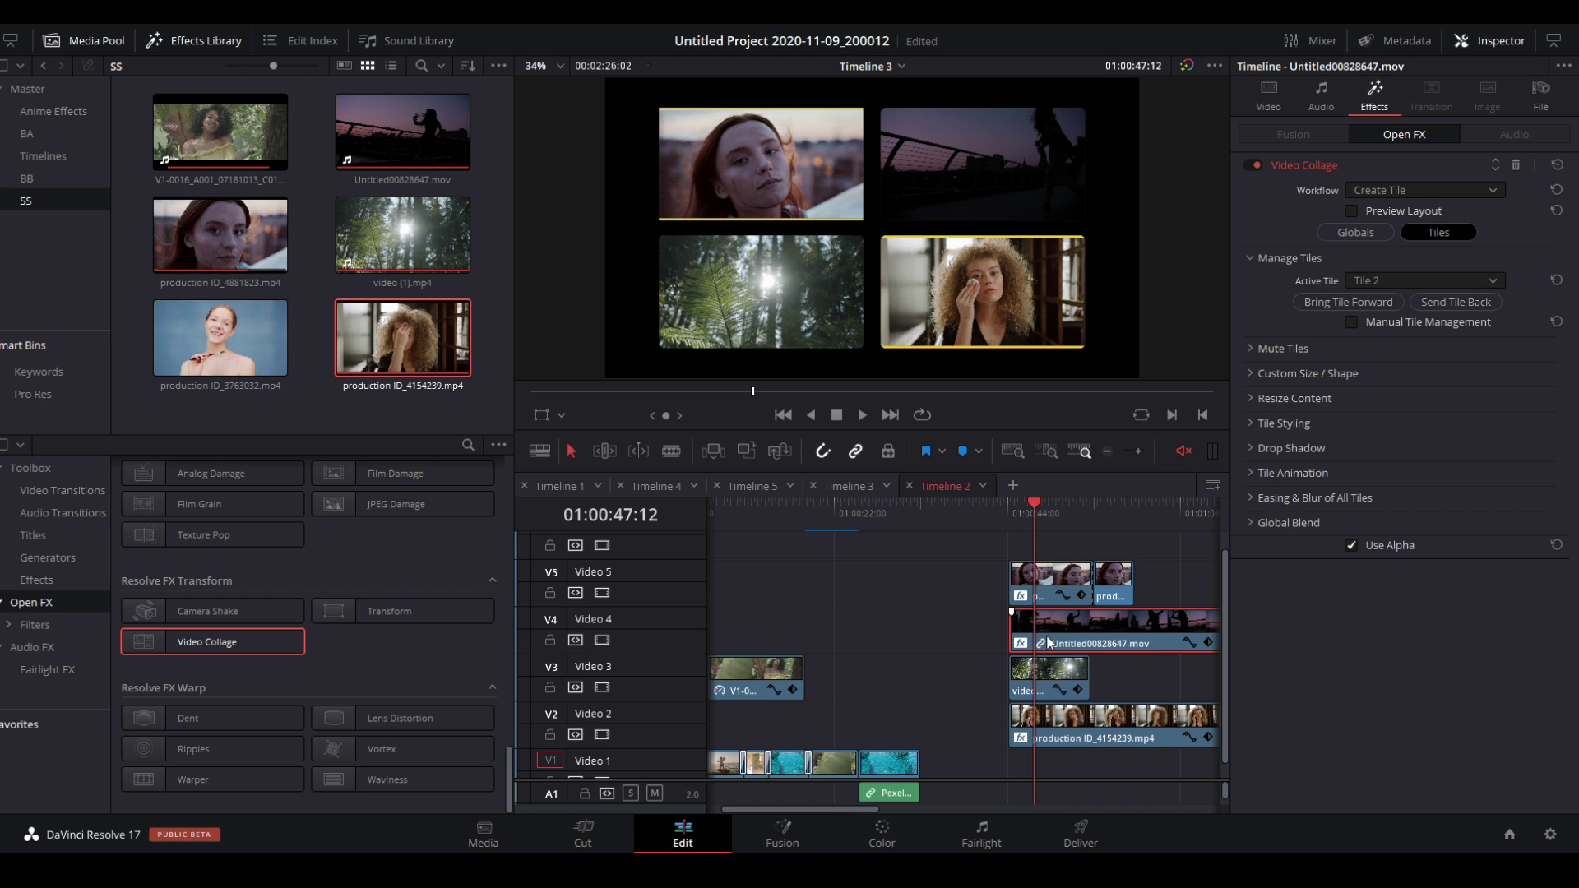
Set Tile 2's animation to Intro & Outro with Shrink and play back the intros of Tiles 1 and 2 together
click(1255, 473)
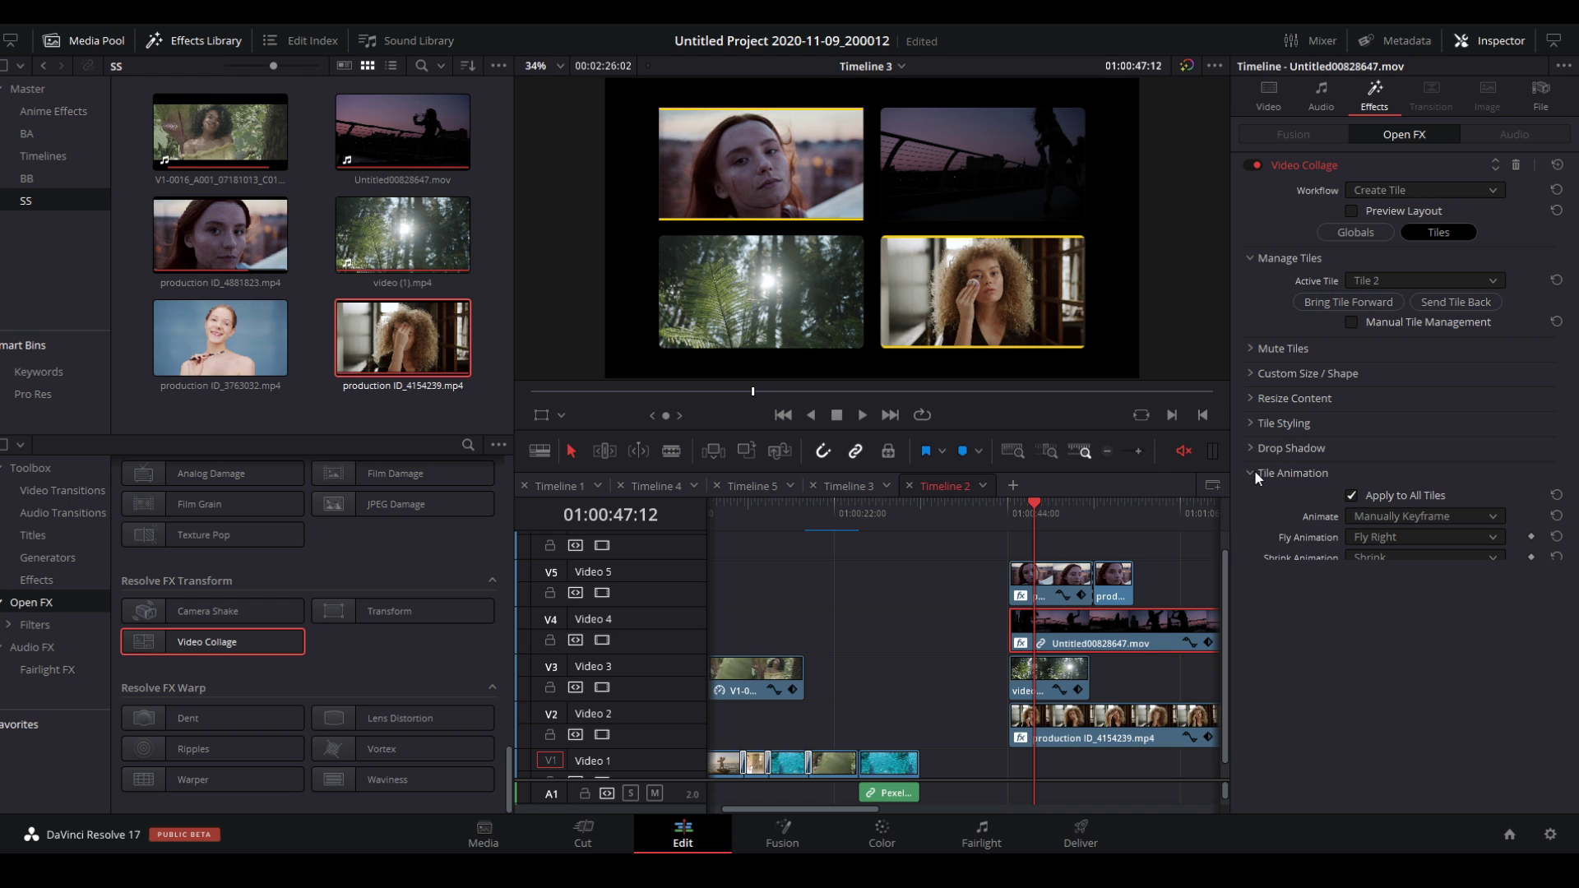
click(1370, 518)
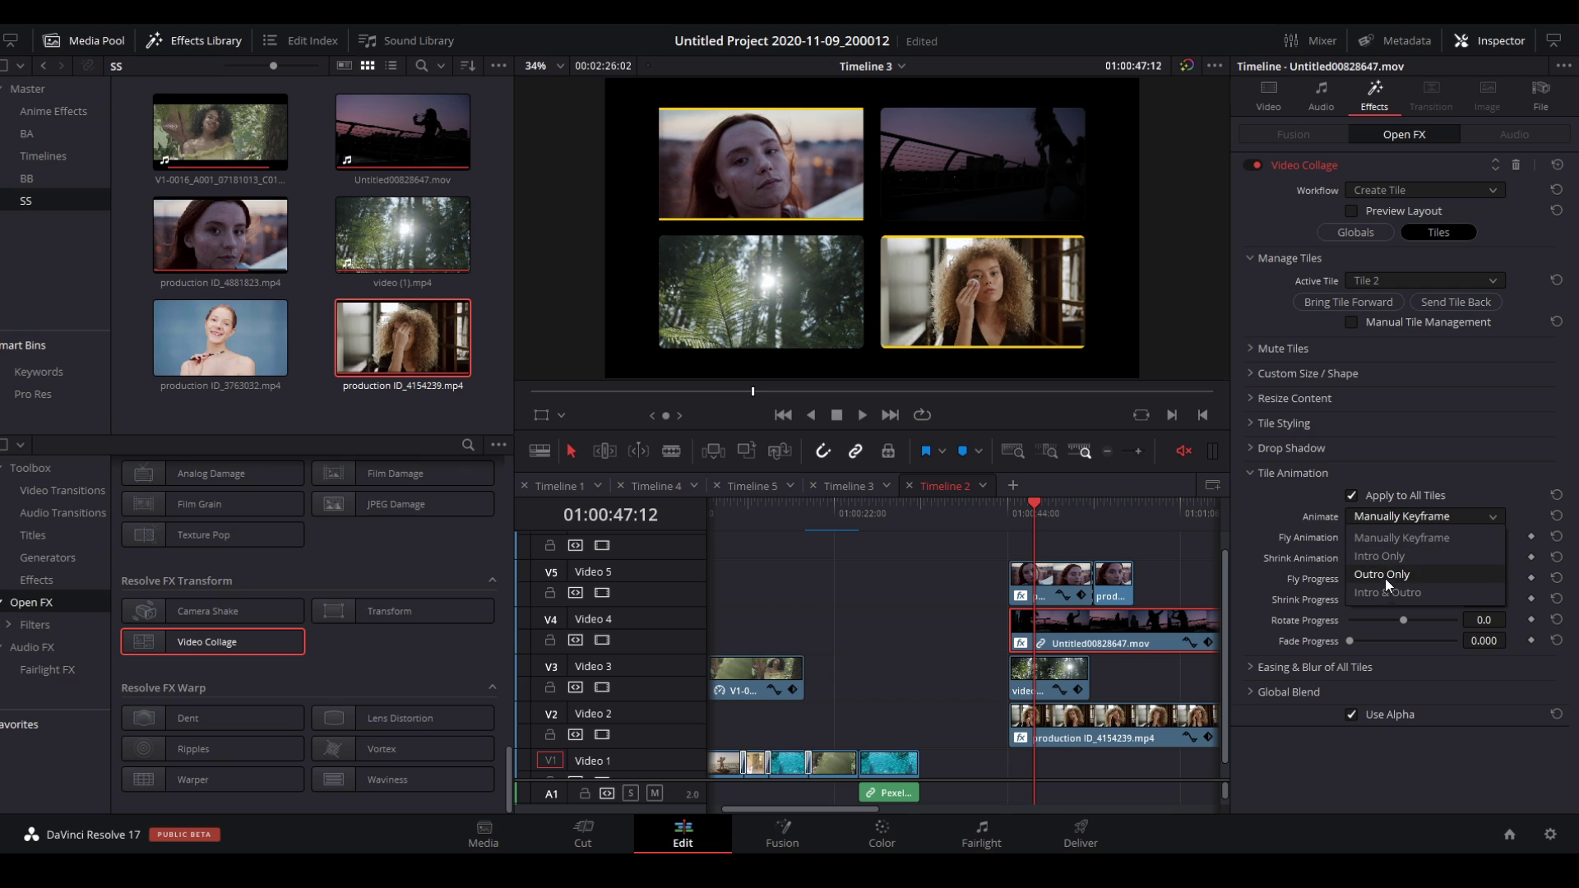
click(1382, 585)
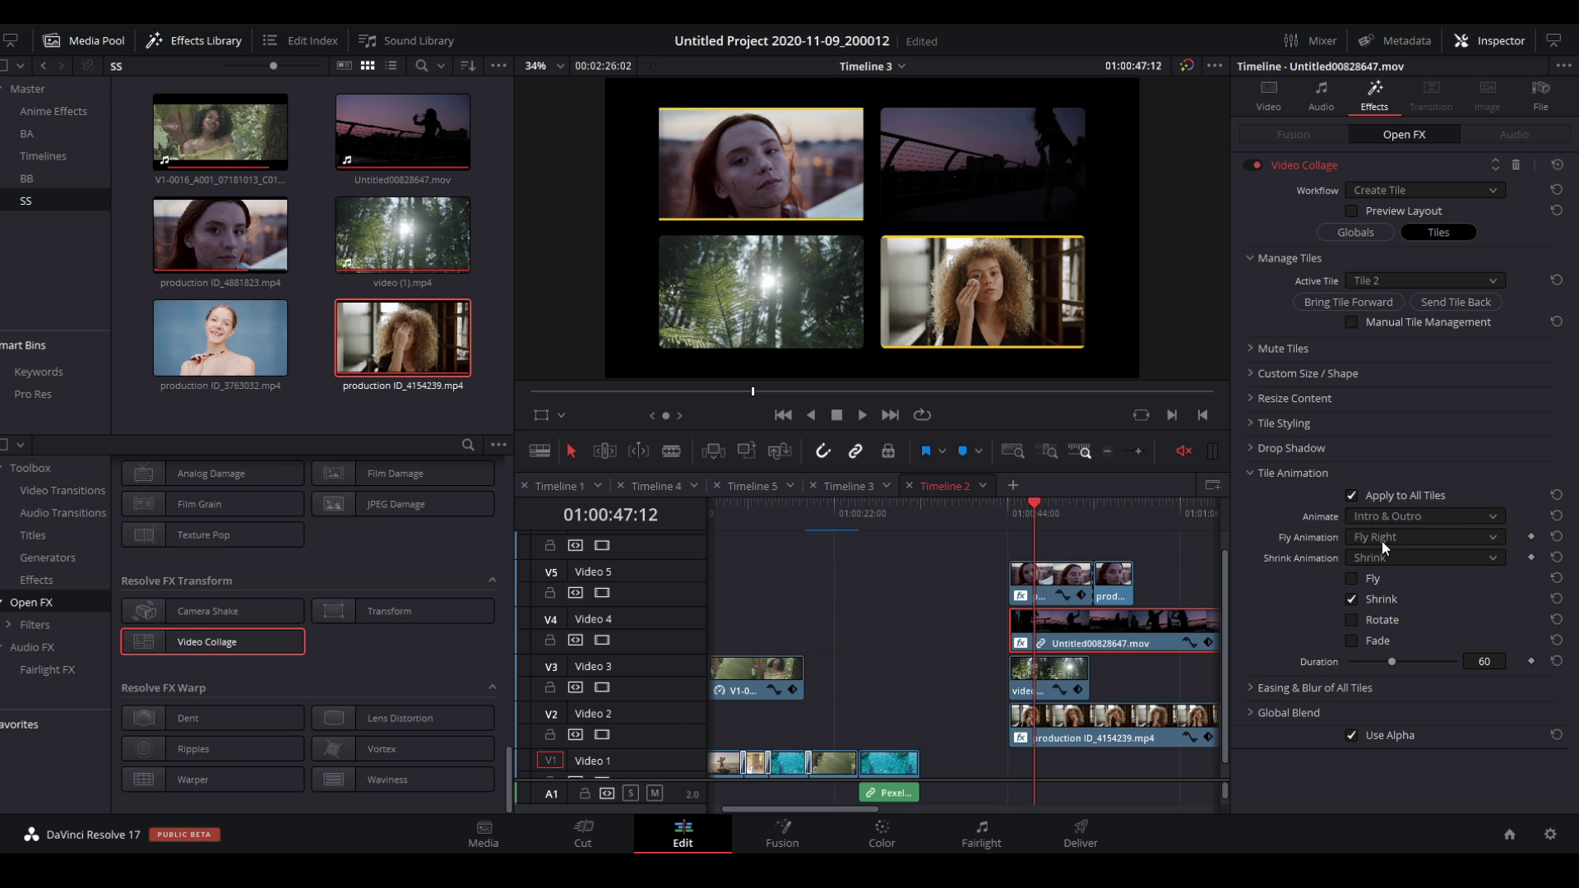
click(1382, 542)
click(1383, 595)
click(1012, 512)
key(space)
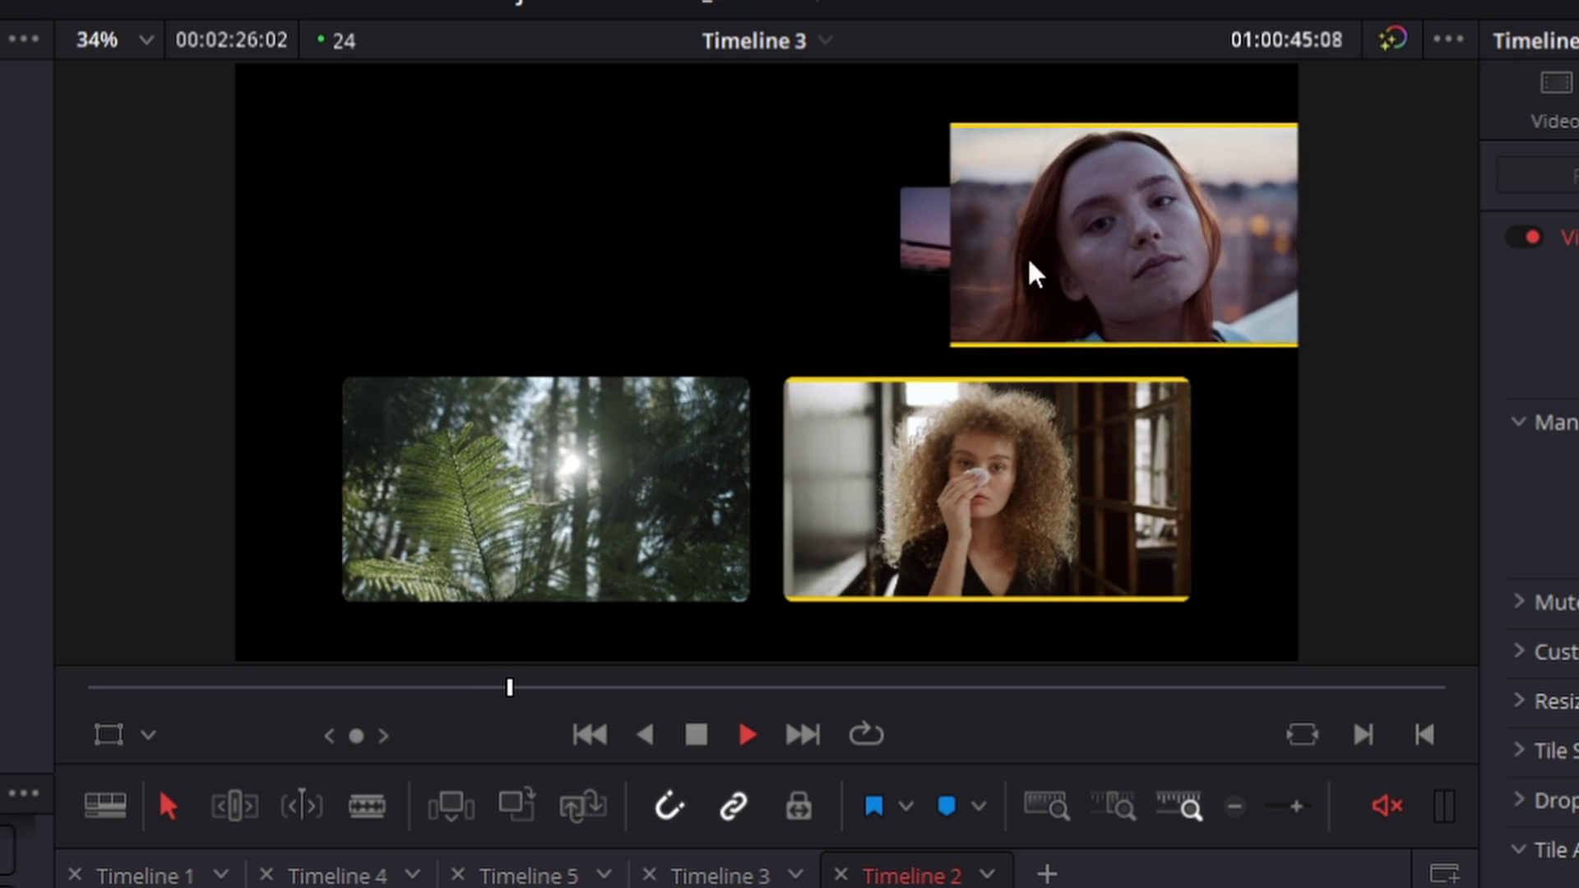
key(space)
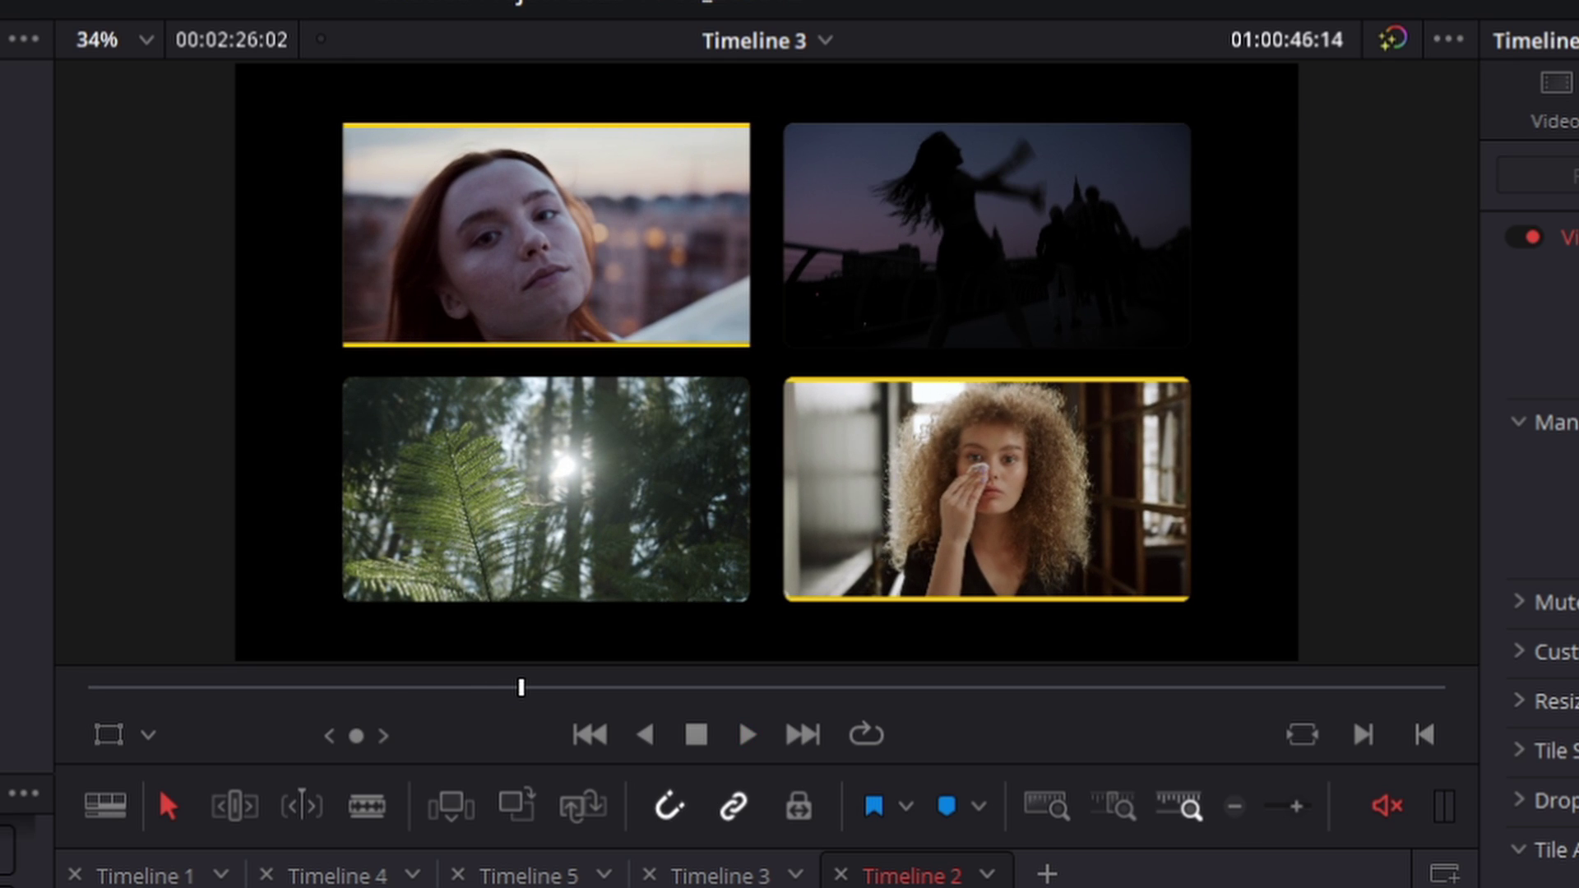
Disable the clips on Video 2 and Video 3 and play back the intros of the two upper tiles
key(Delete)
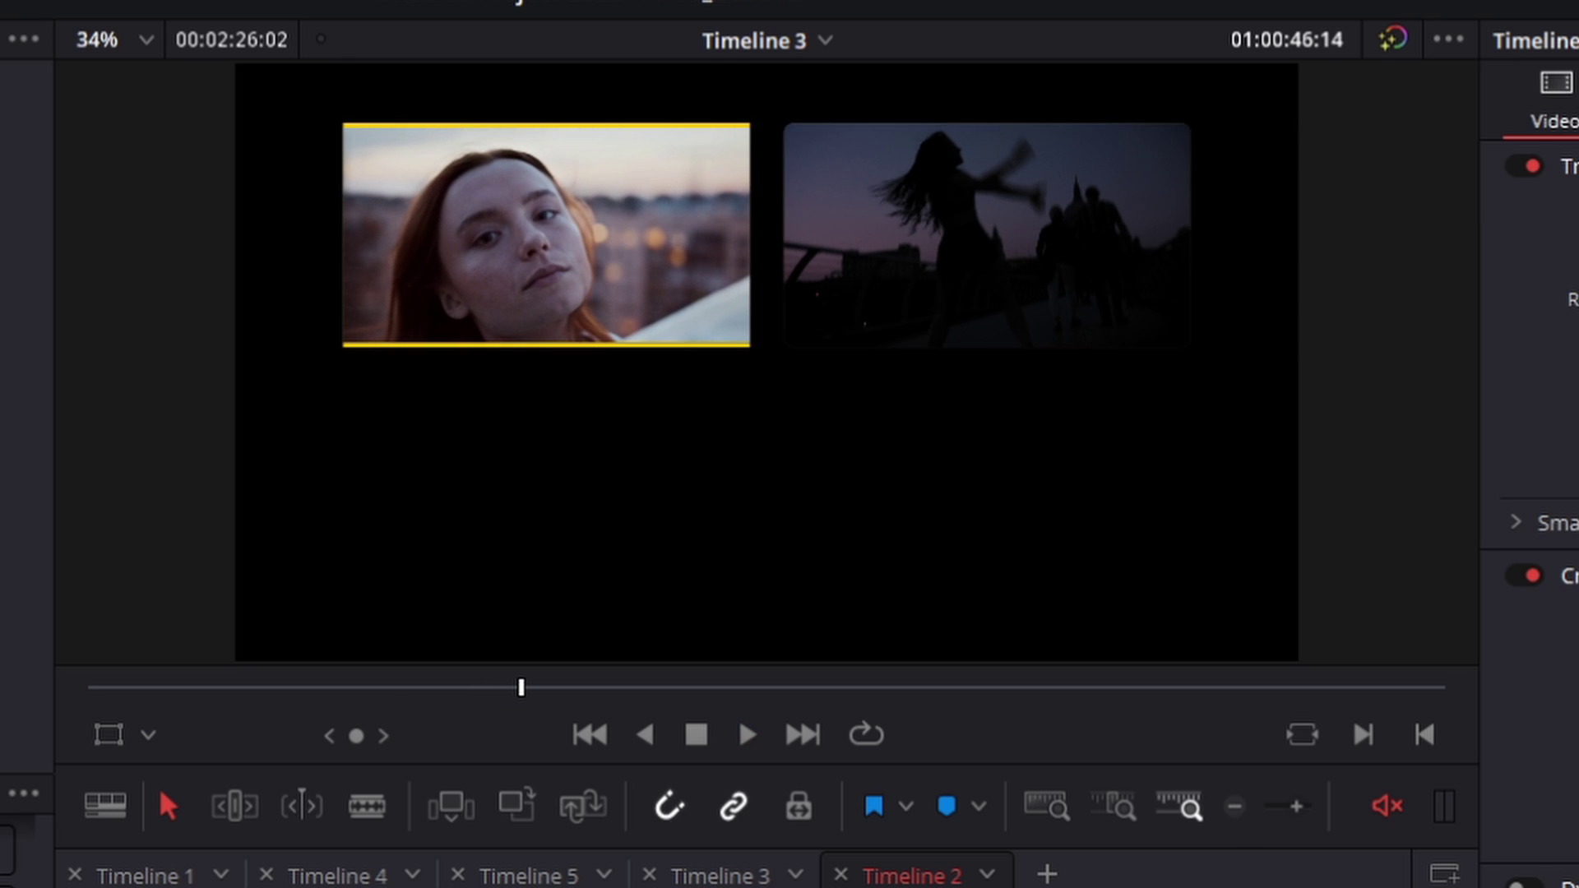
key(space)
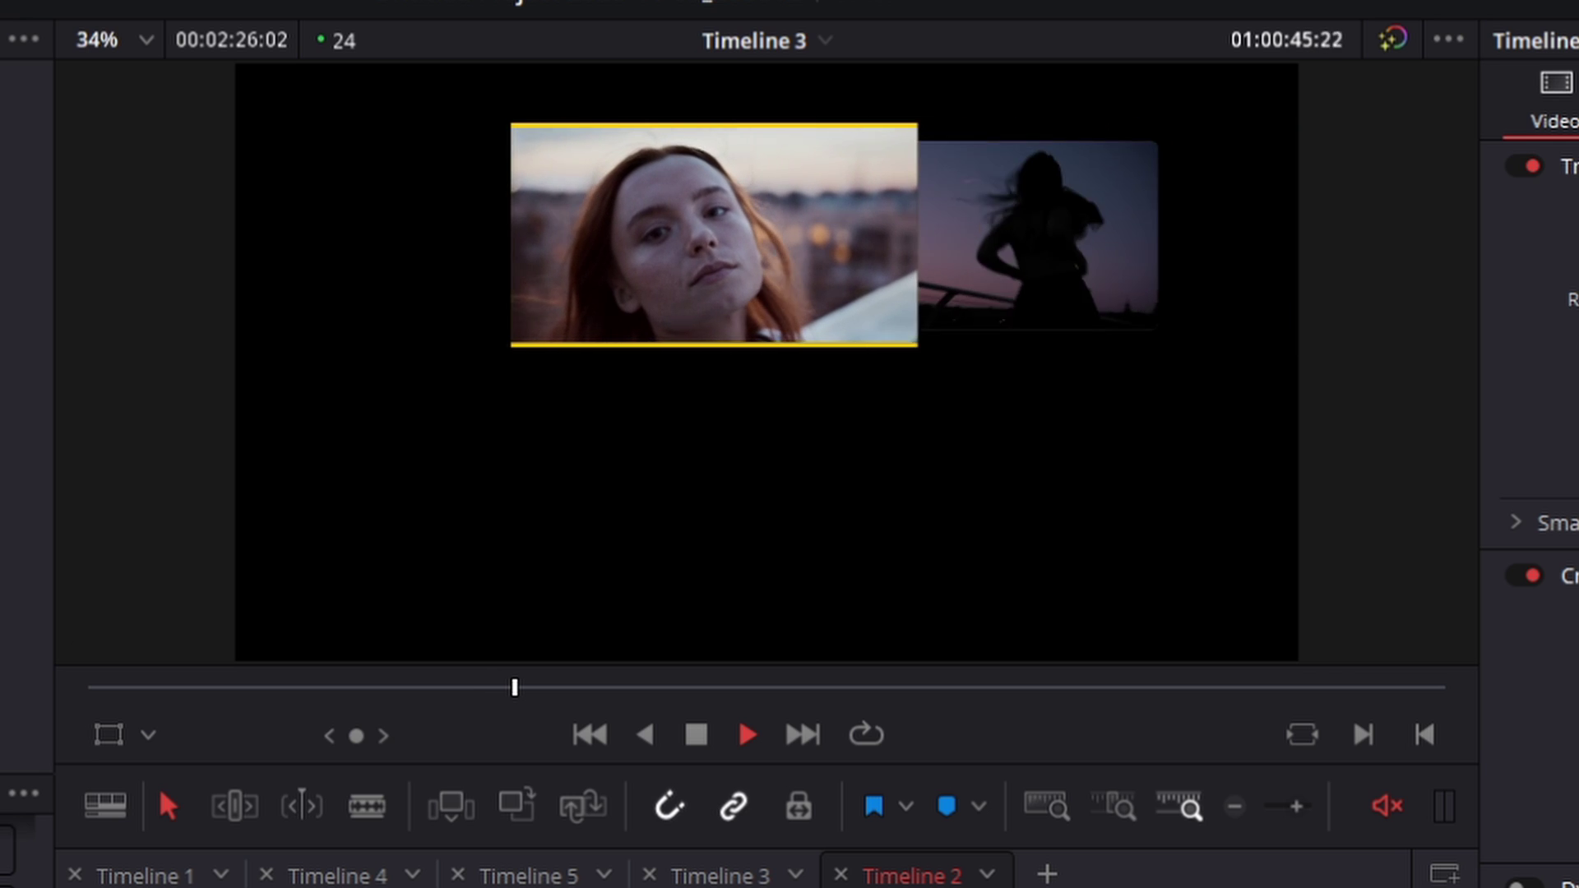
key(space)
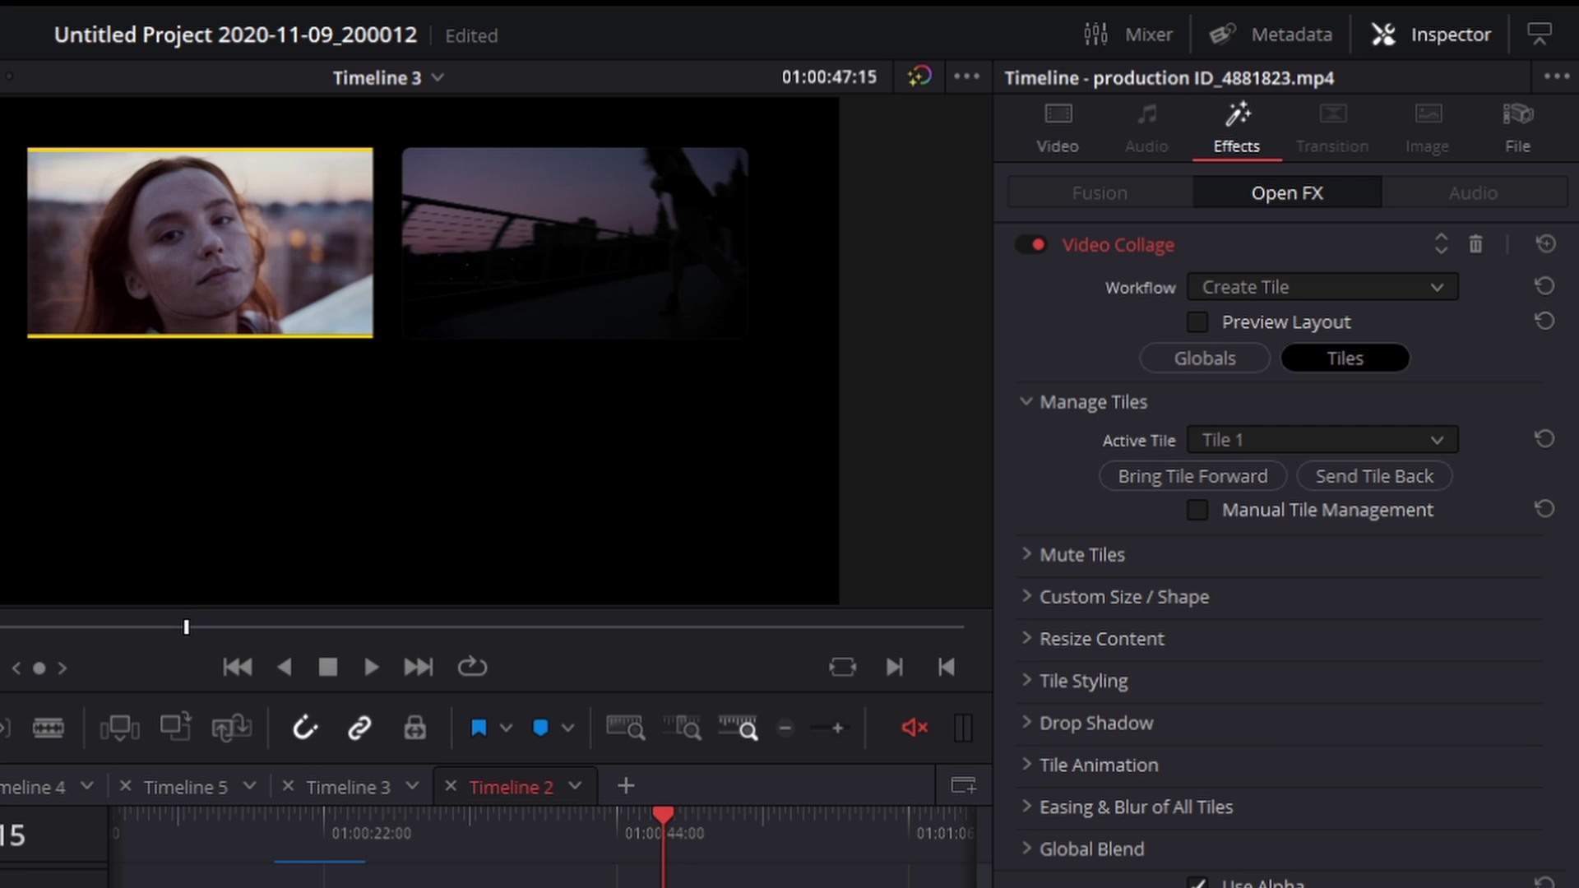
Change the Video Collage workflow of the long Untitled00828647.mov clip on Video 4 to Create Background
scroll(543, 847, right, 5)
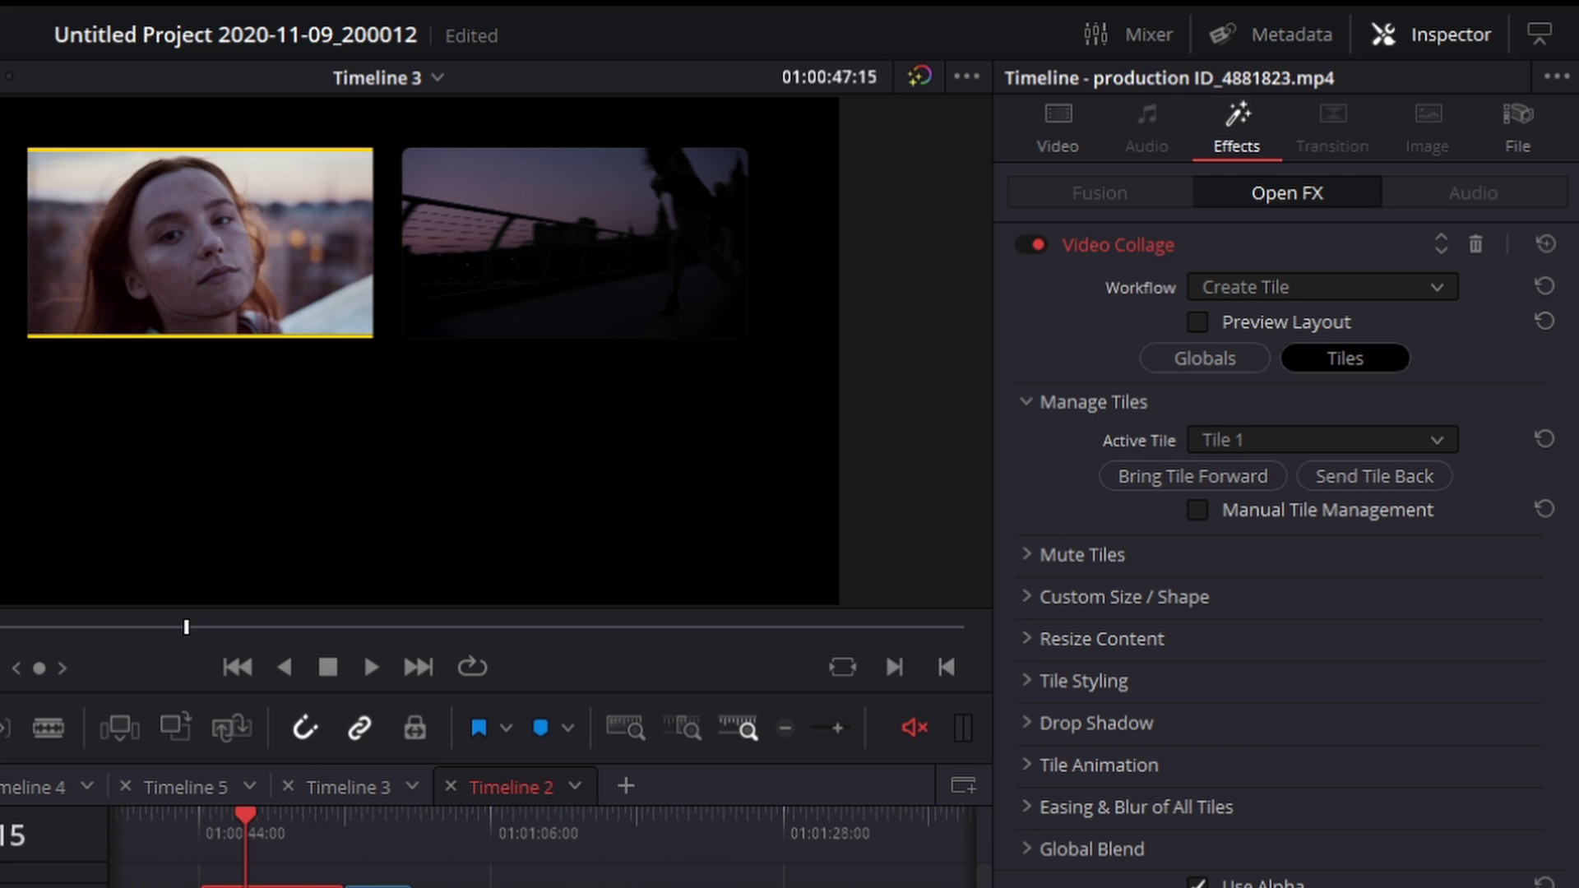
key(ctrl+minus)
click(1300, 287)
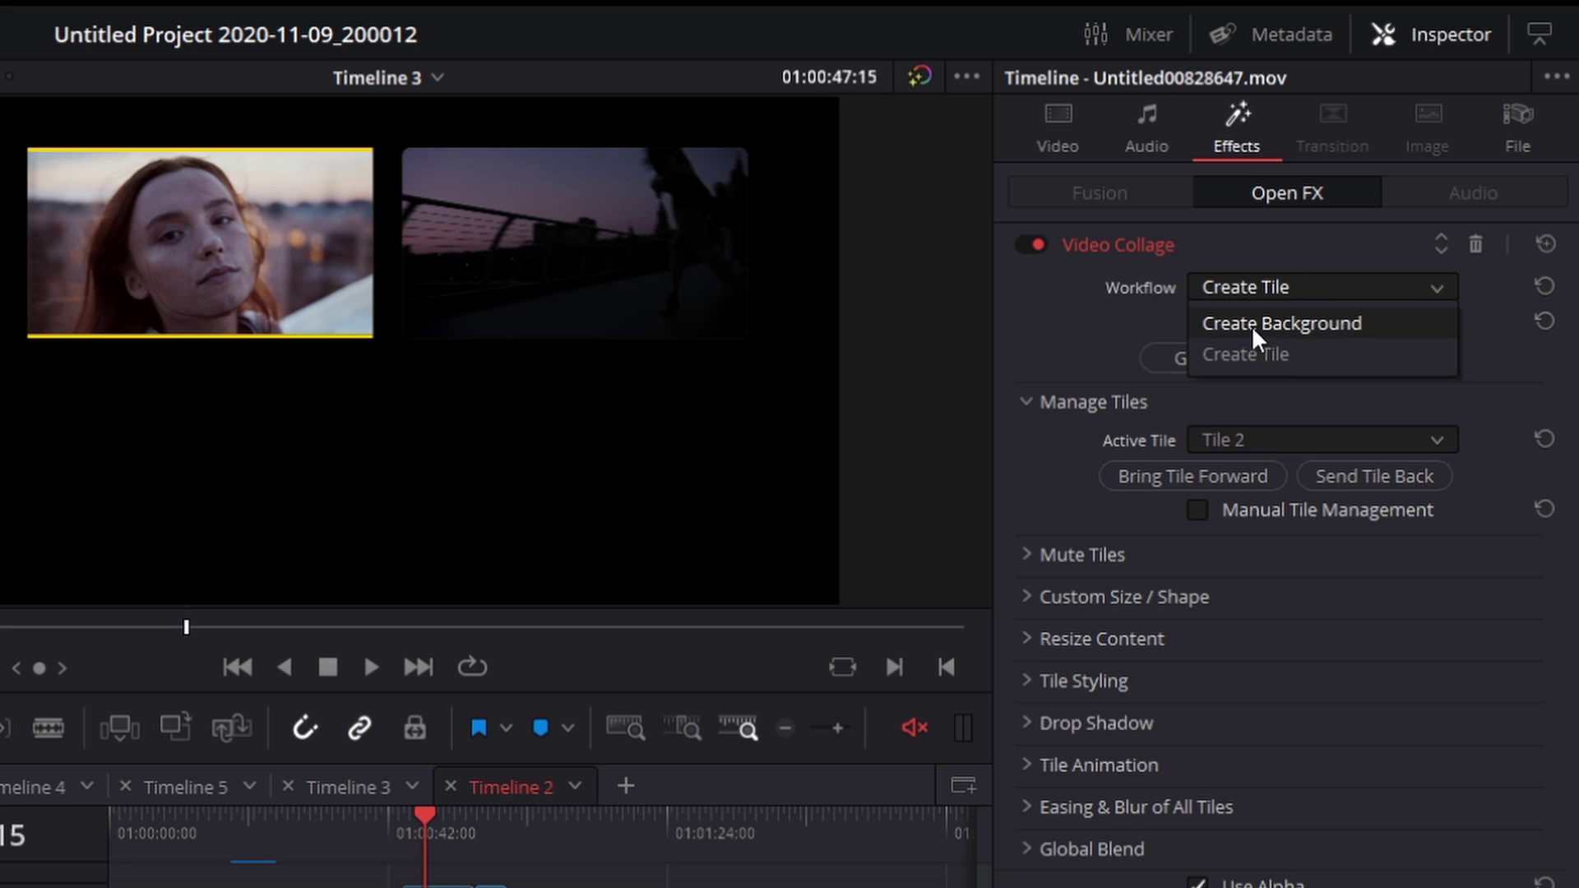
click(1252, 324)
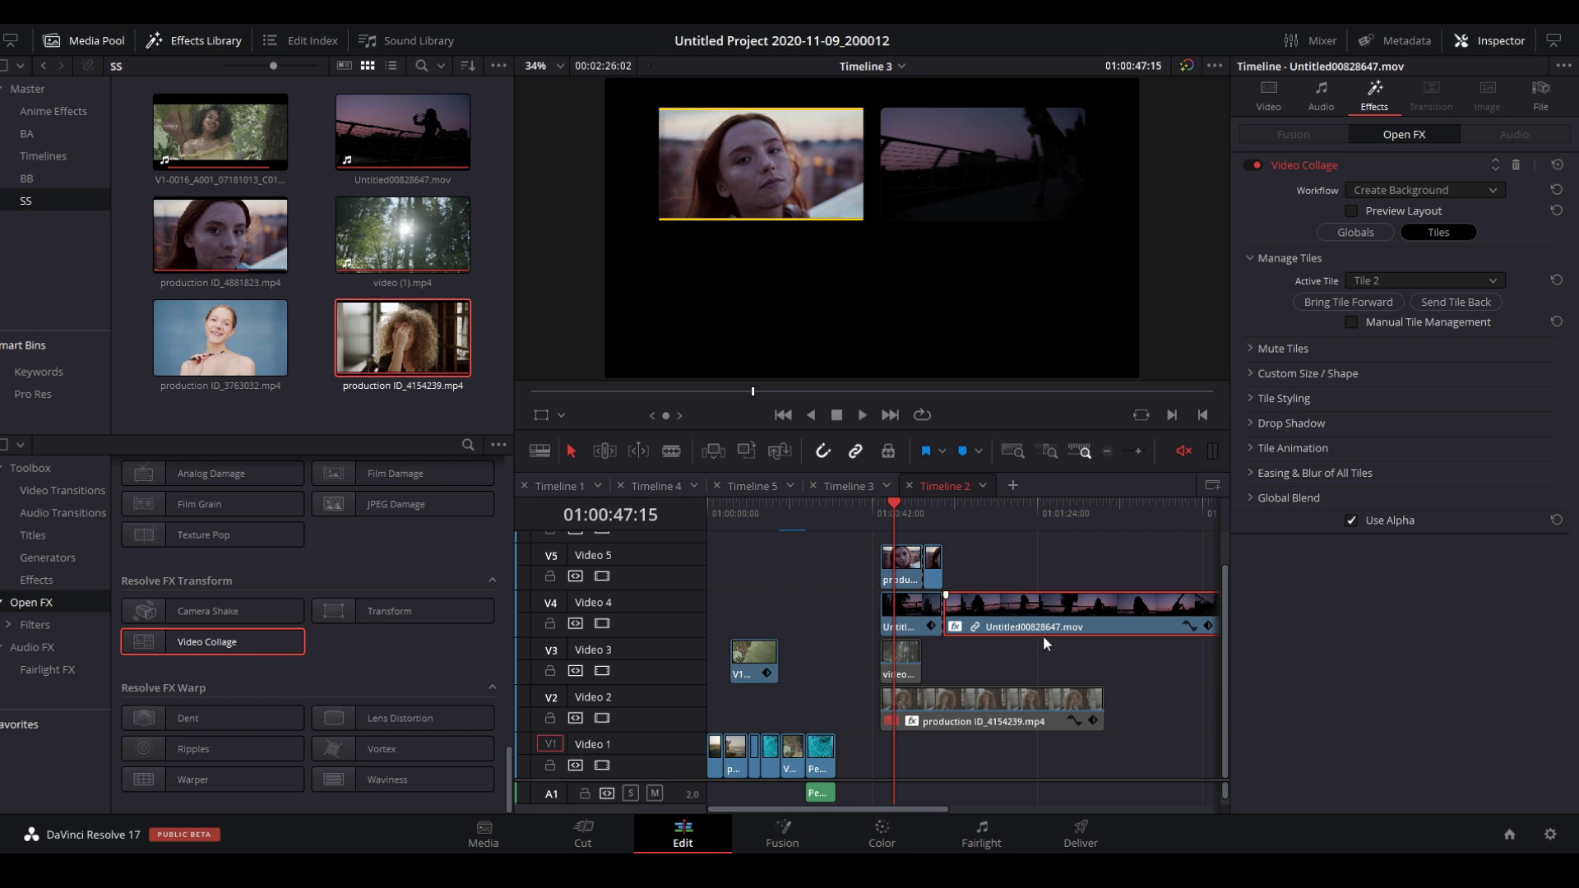
Replace the long Untitled00828647.mov clip on Video 4 with video (1).mp4 starting at 01:01:47:00, and save the project
key(Delete)
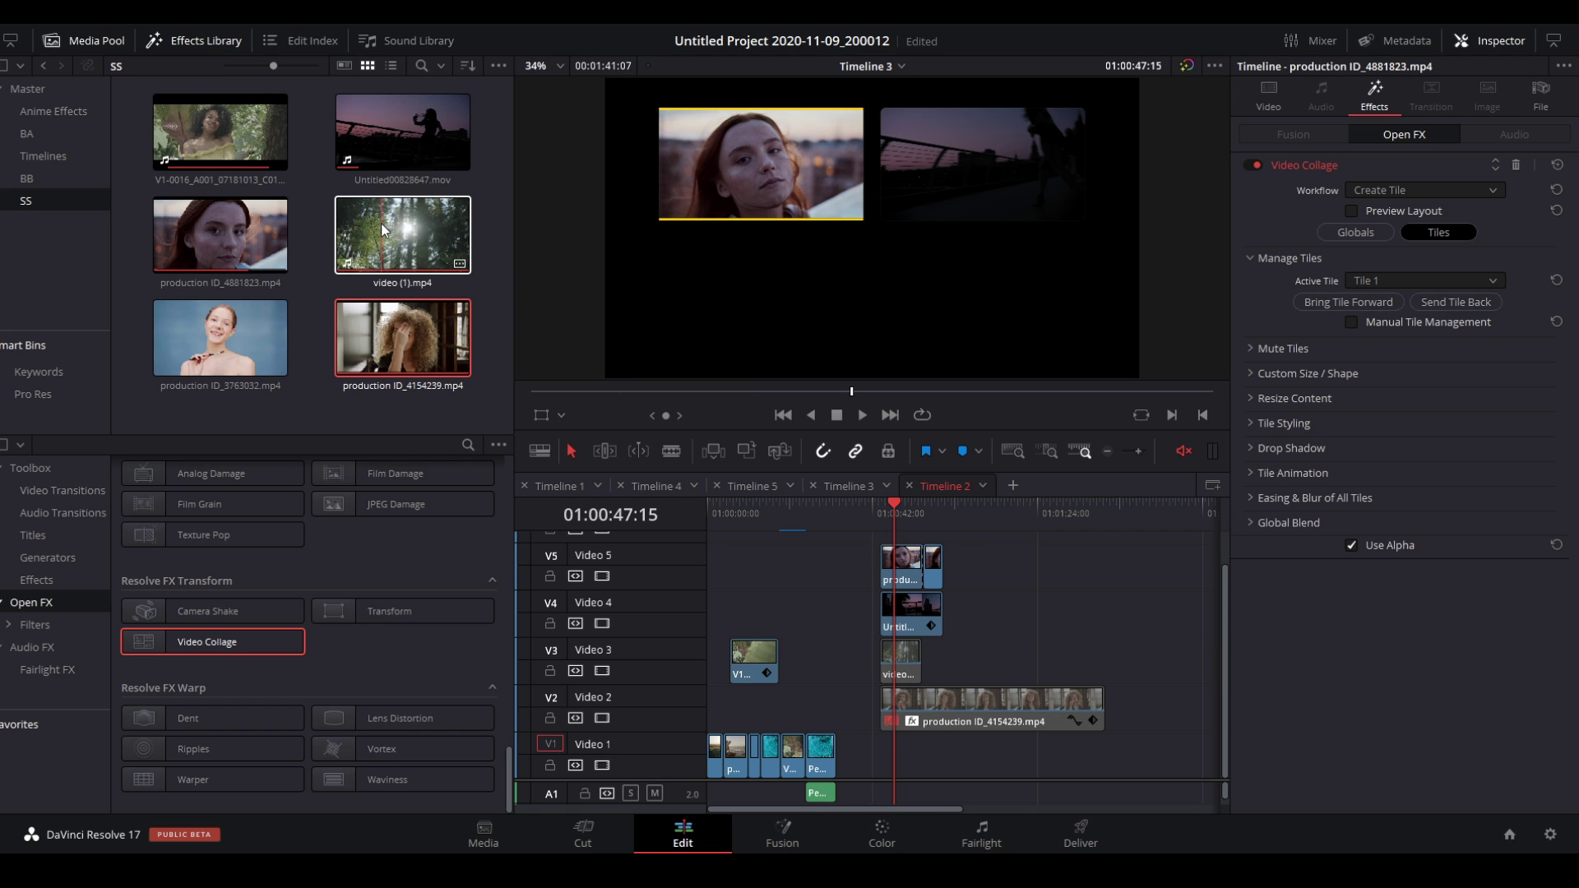
drag(383, 231, 1148, 610)
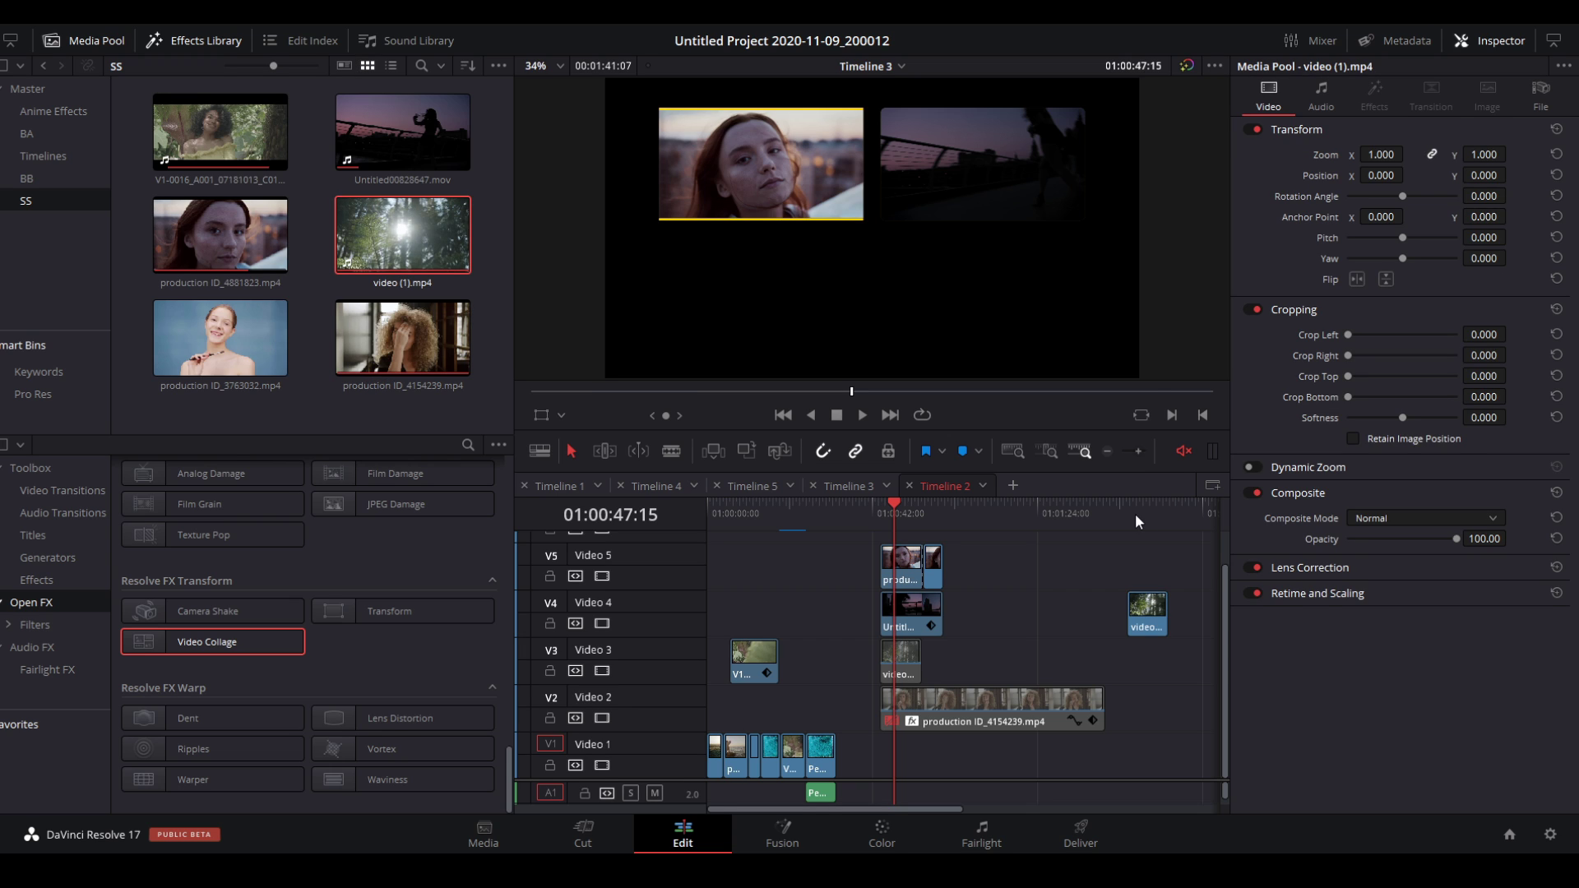
click(1136, 513)
key(ctrl+s)
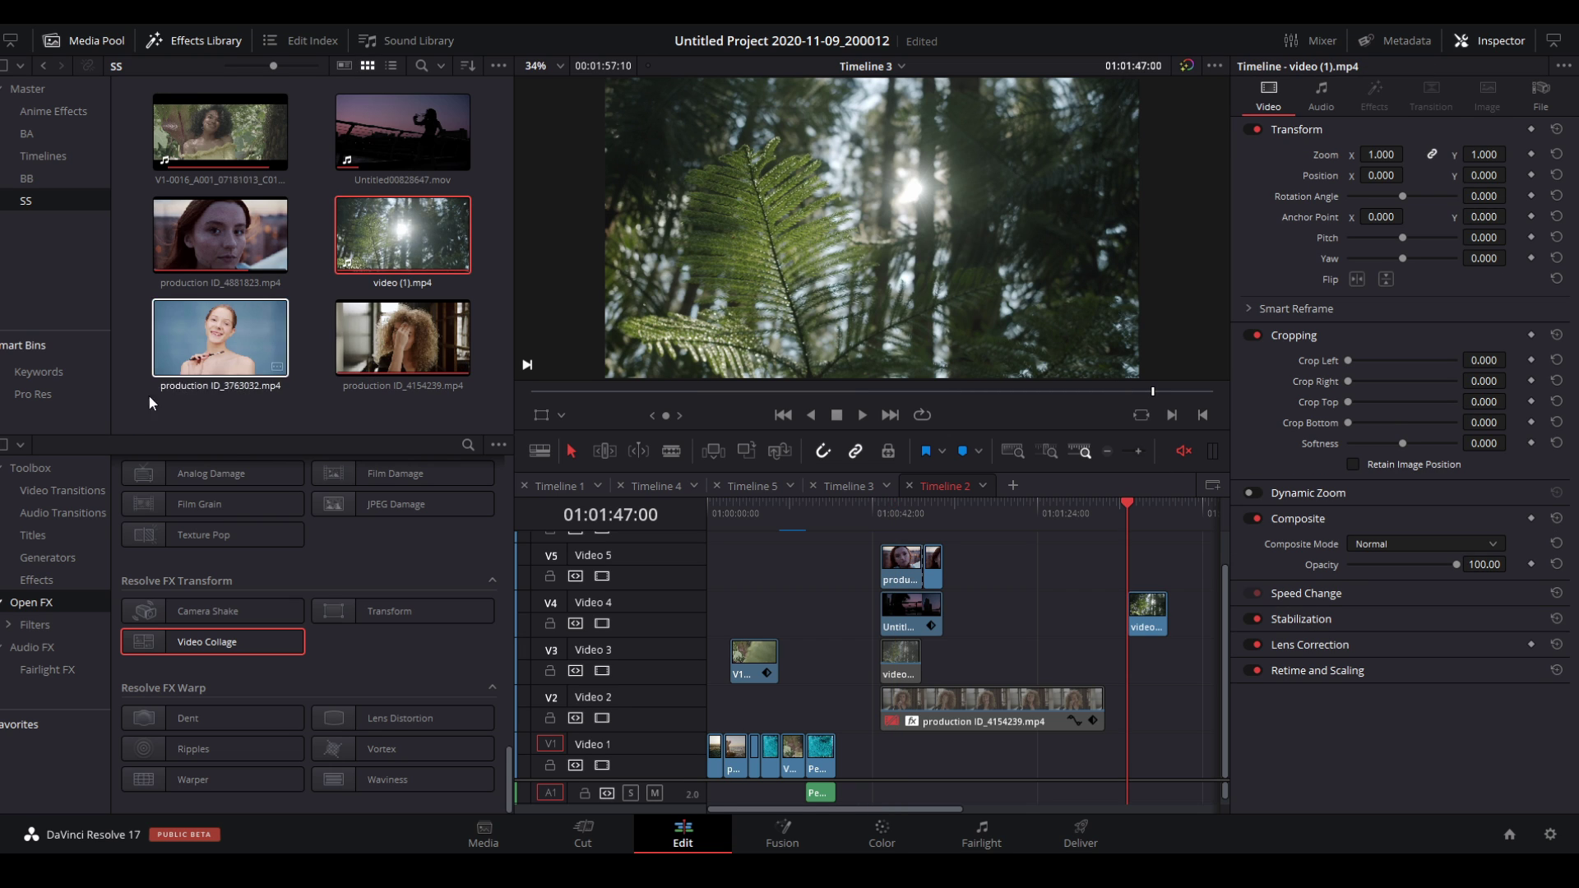
Apply the DVE Fusion effect to the new video (1).mp4 clip on Video 4
click(97, 37)
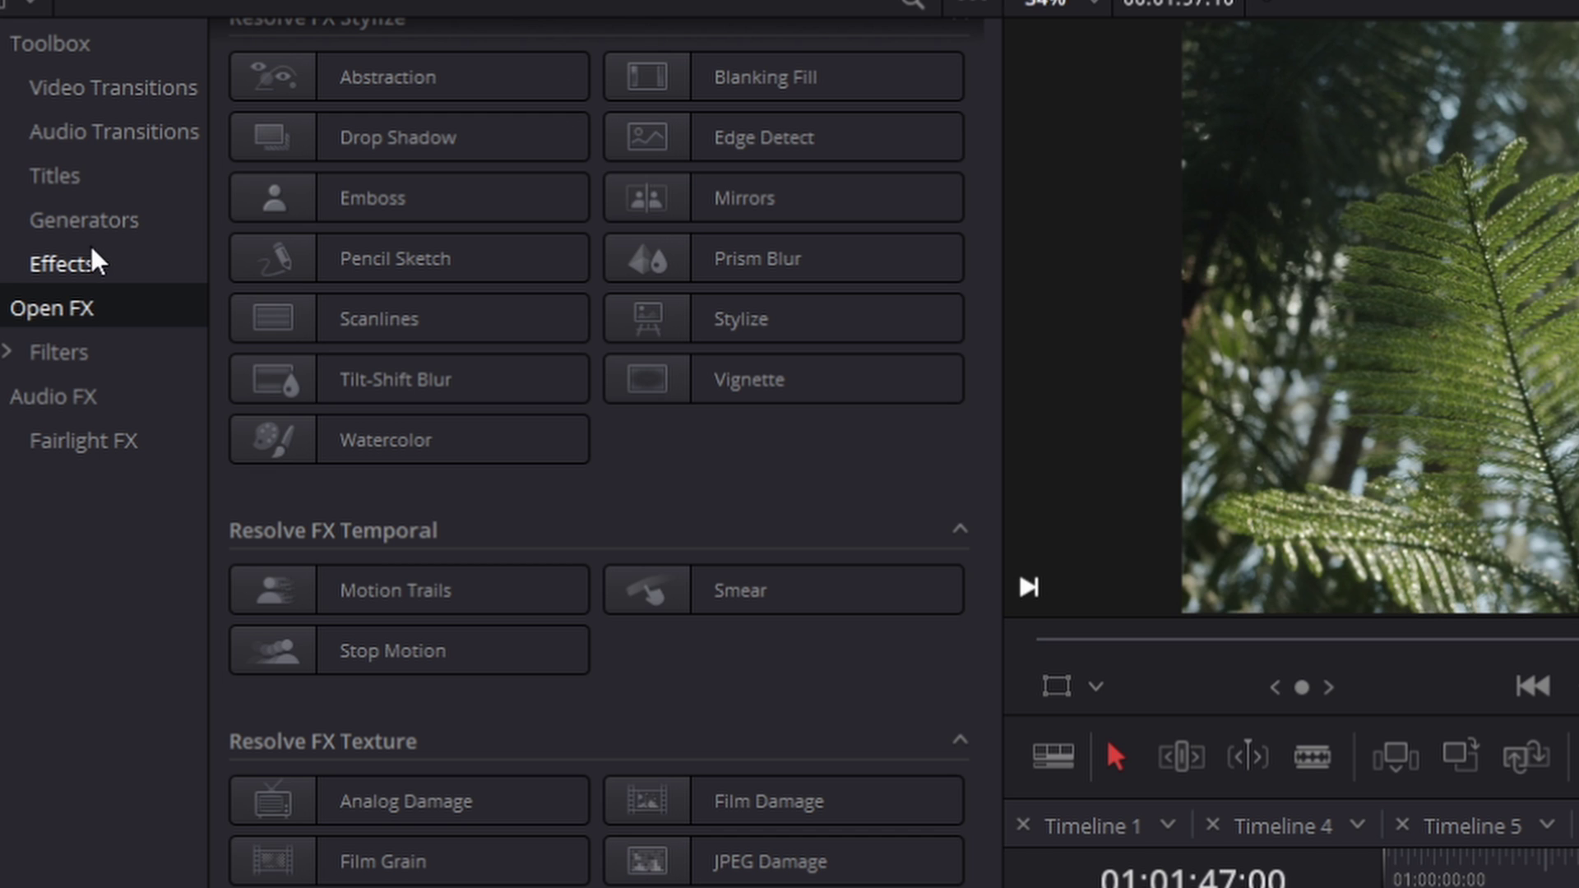
click(45, 201)
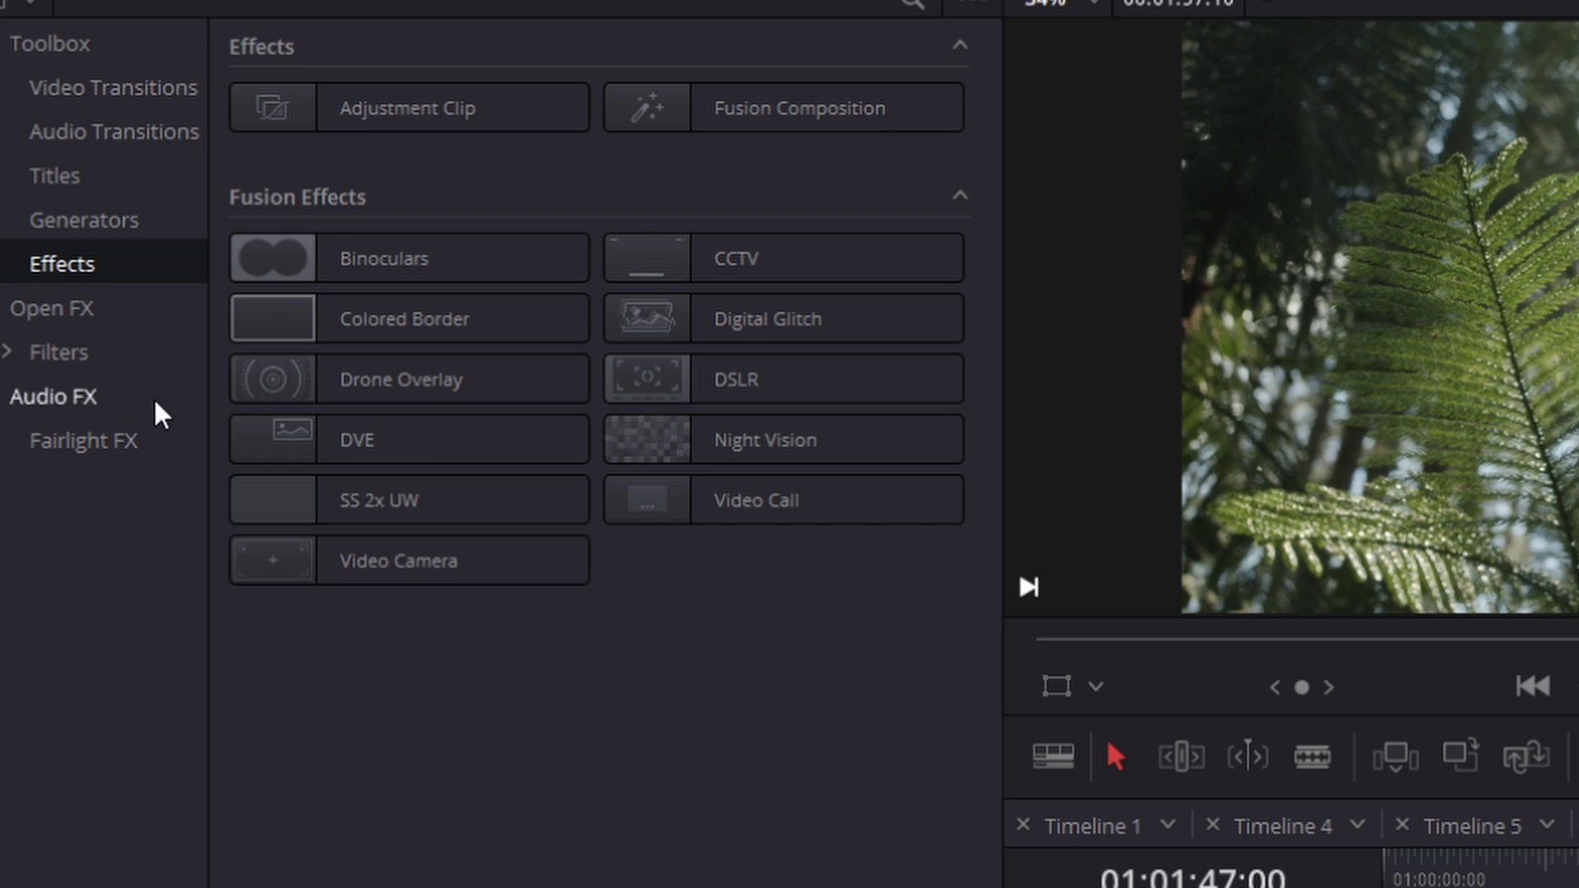
drag(295, 440, 1154, 642)
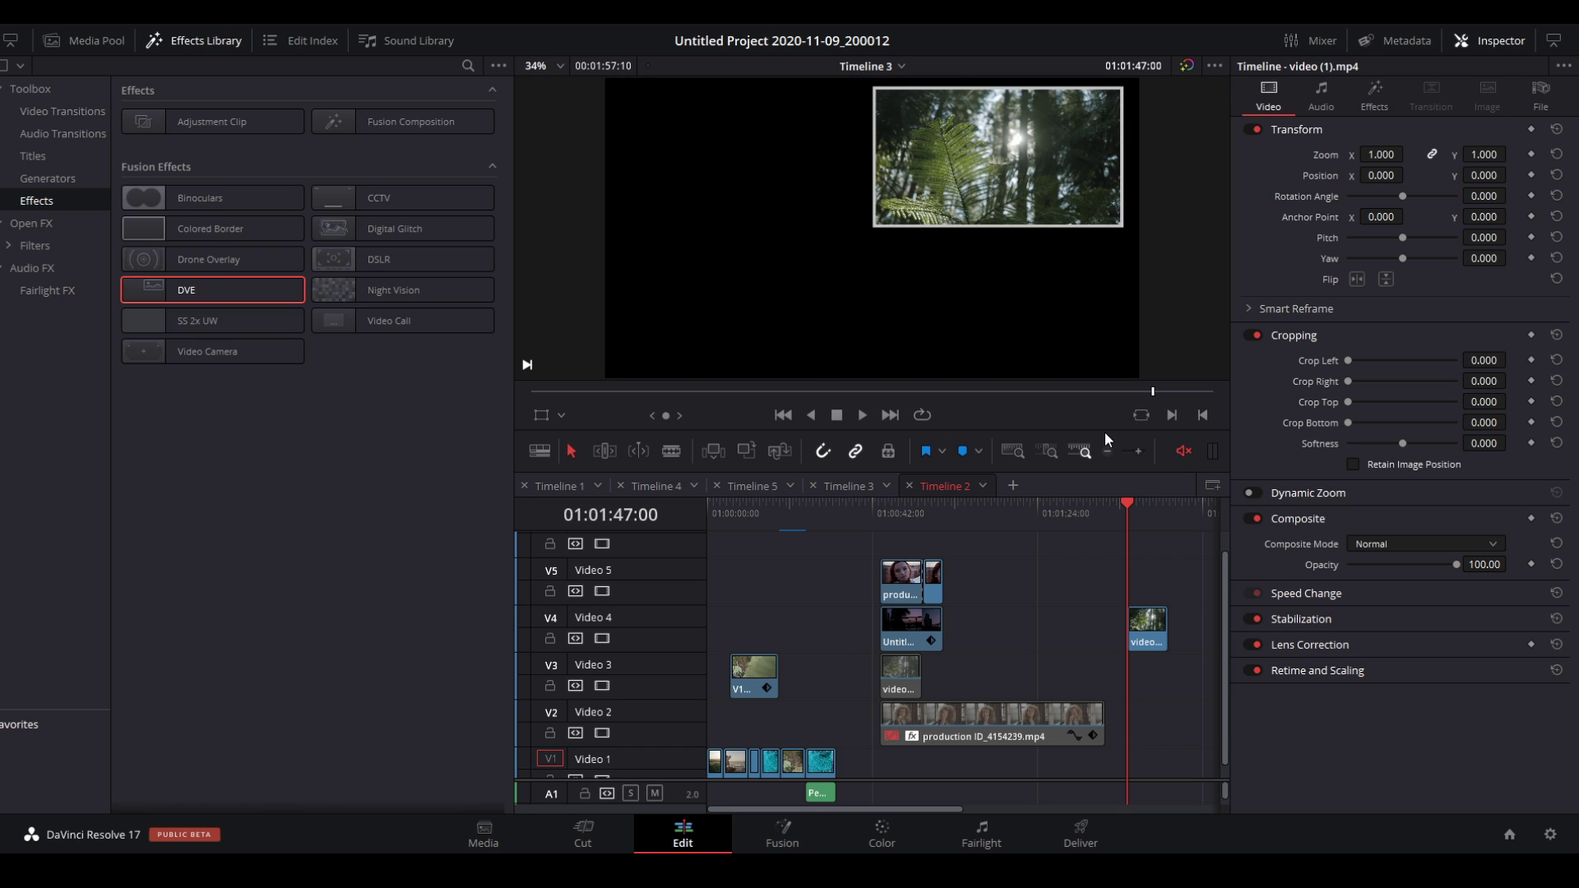
Place production ID_3763032.mp4 on Video 3 directly beneath the fern clip and apply the DVE effect to it
click(96, 40)
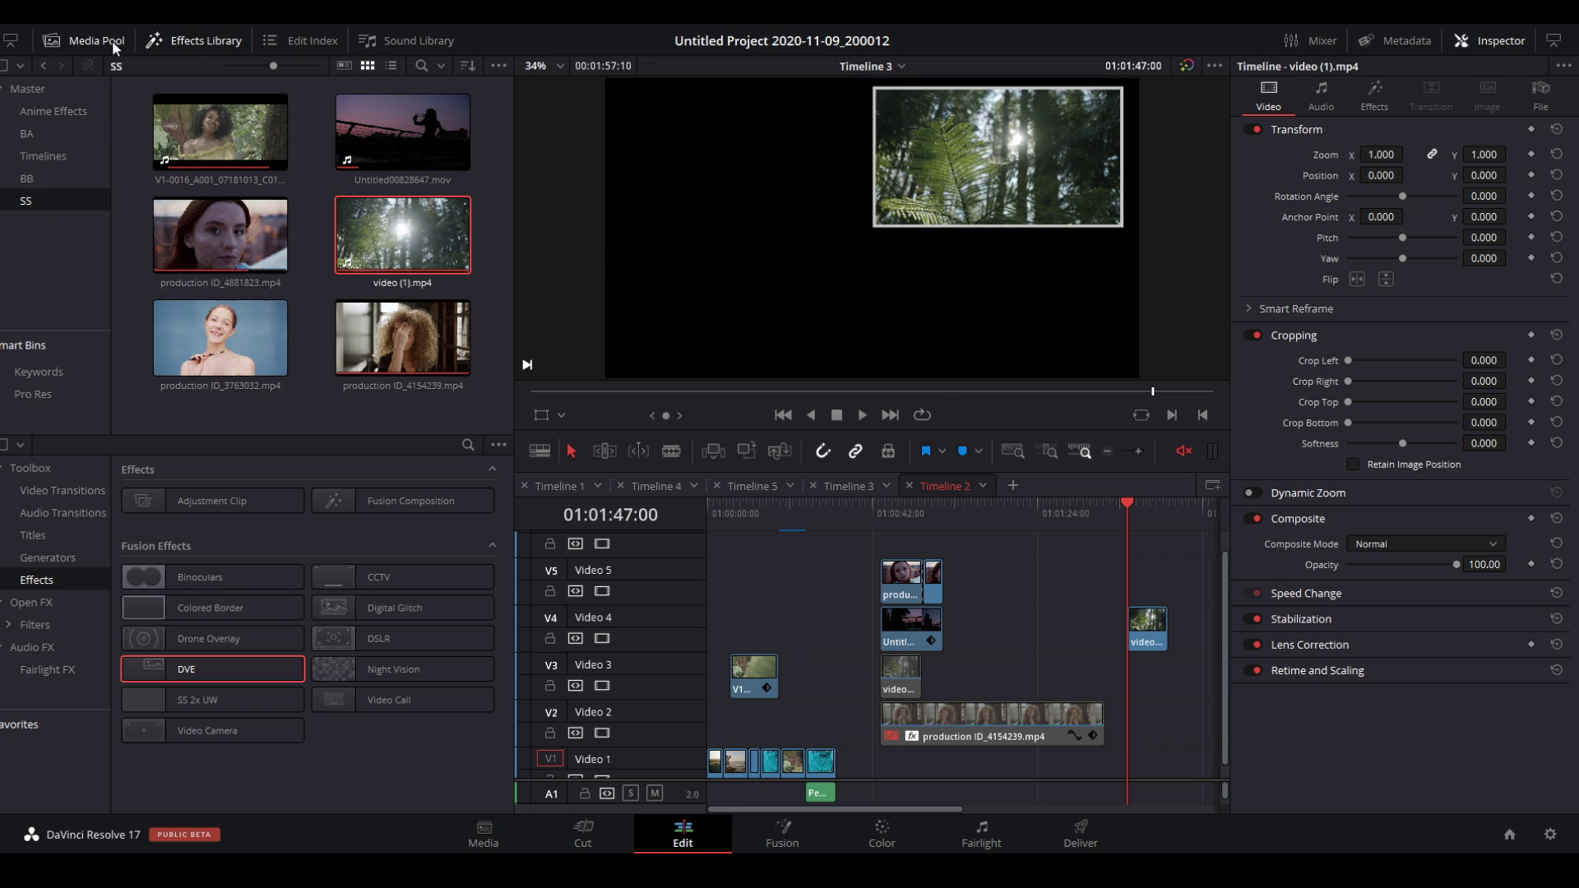
drag(221, 338, 1151, 683)
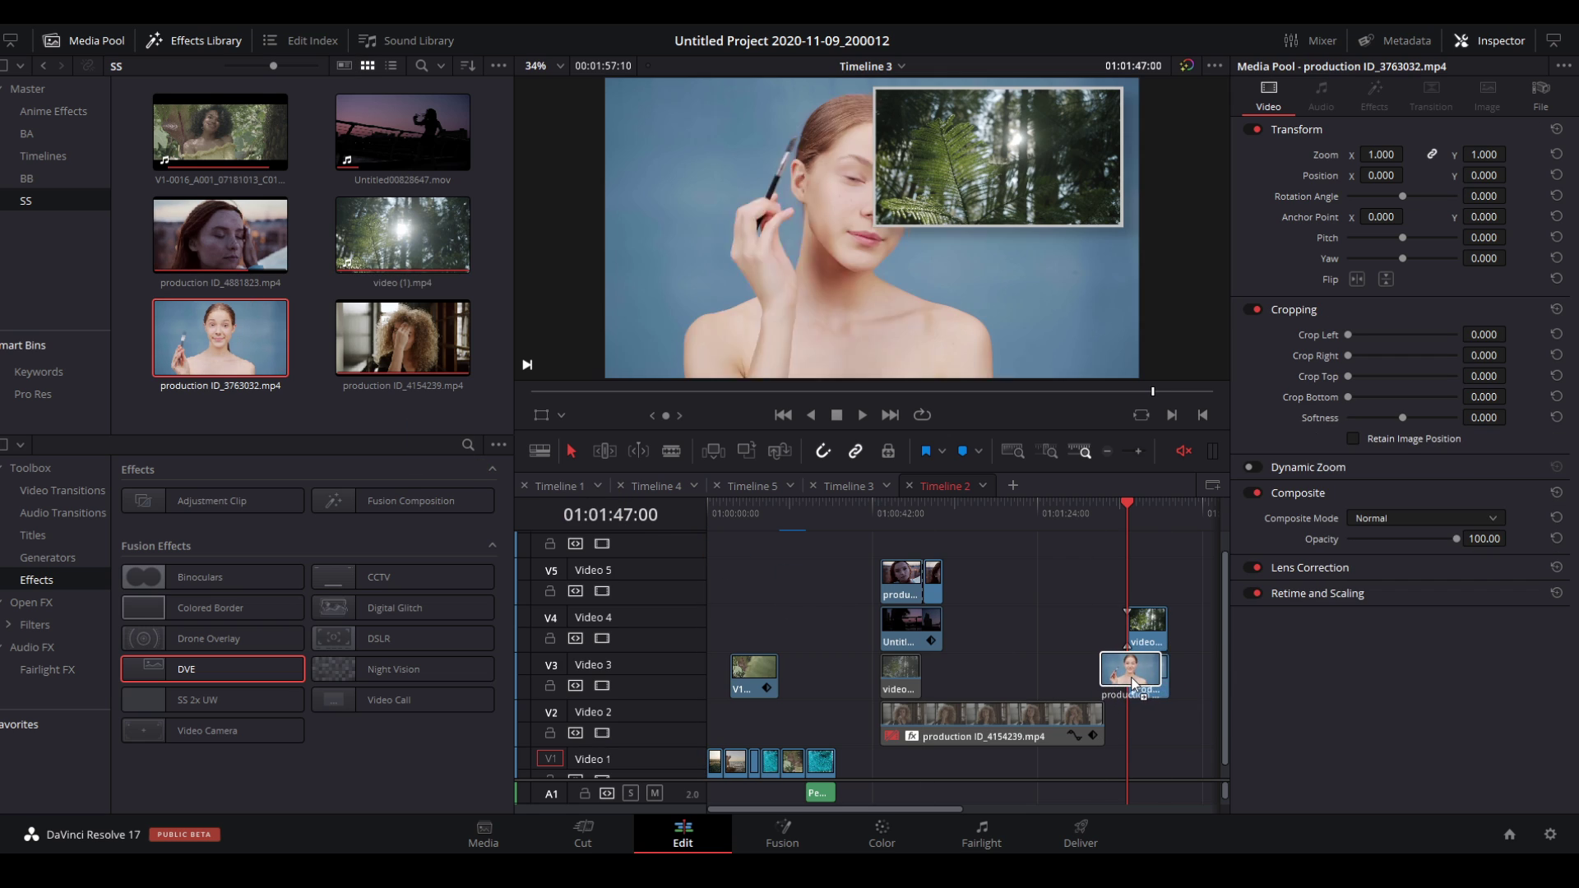
drag(177, 673, 1149, 678)
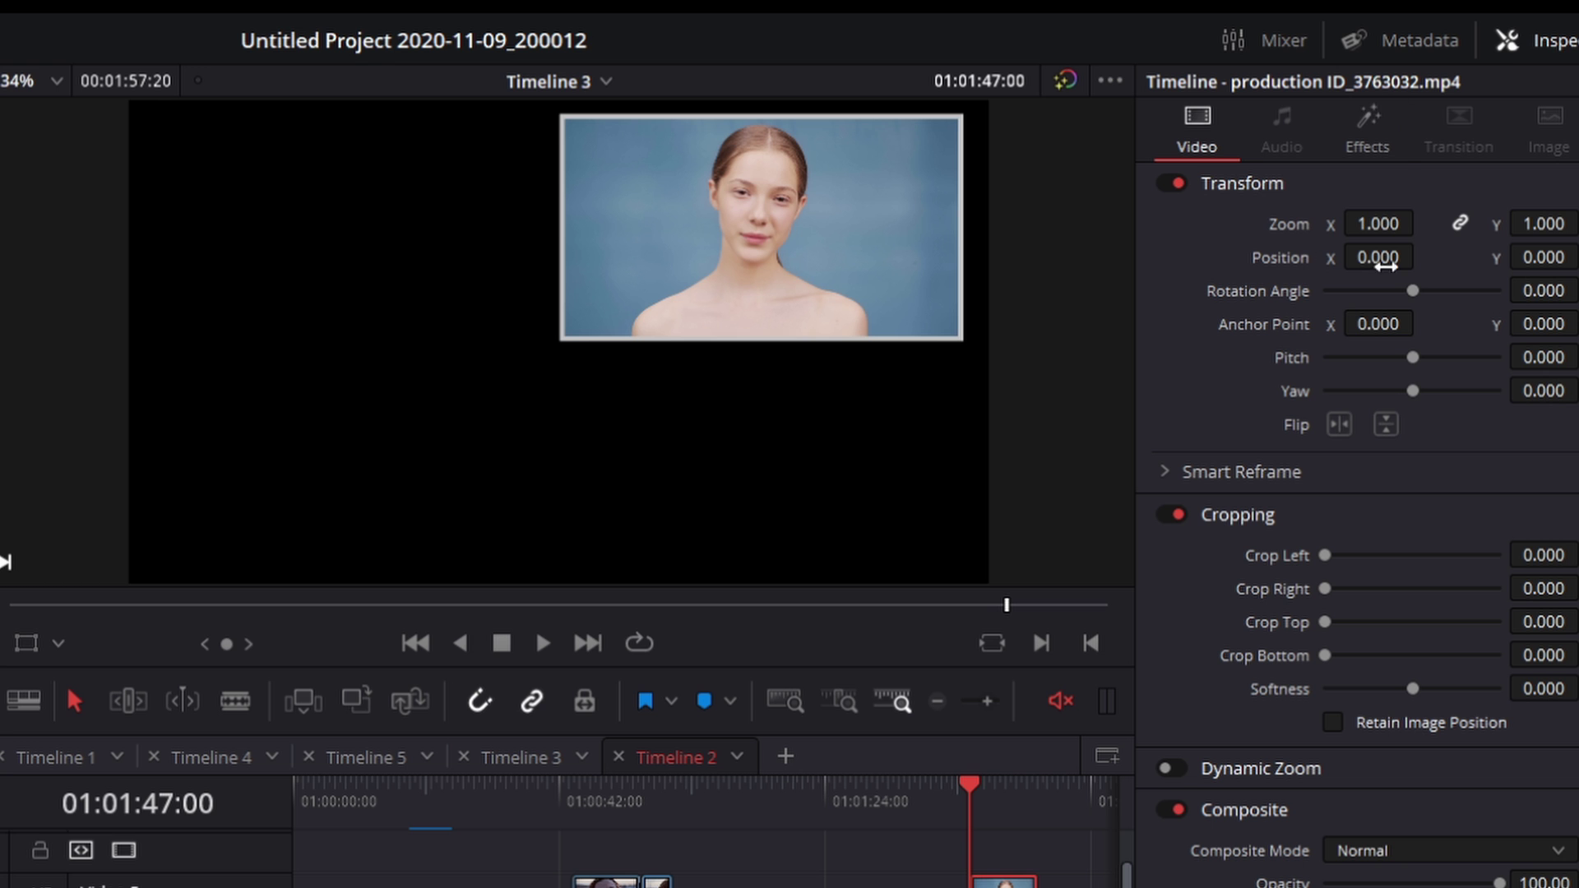
Set the DVE Position X of production ID_3763032.mp4 to 0.254, beside the fern picture, and play back both clips
click(1379, 148)
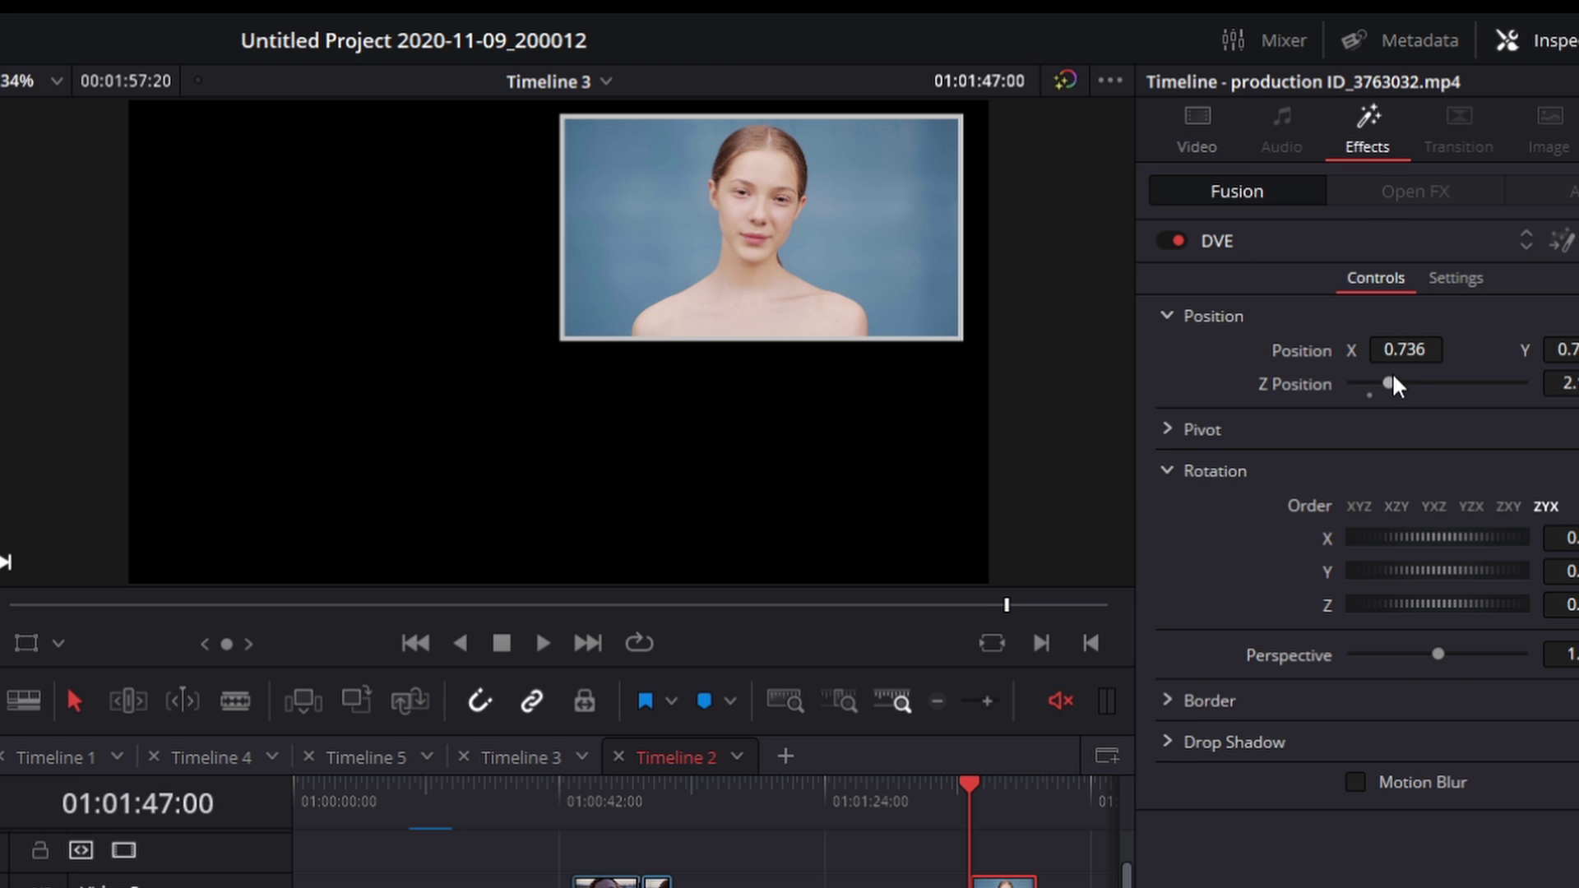
drag(1424, 342, 1230, 344)
key(space)
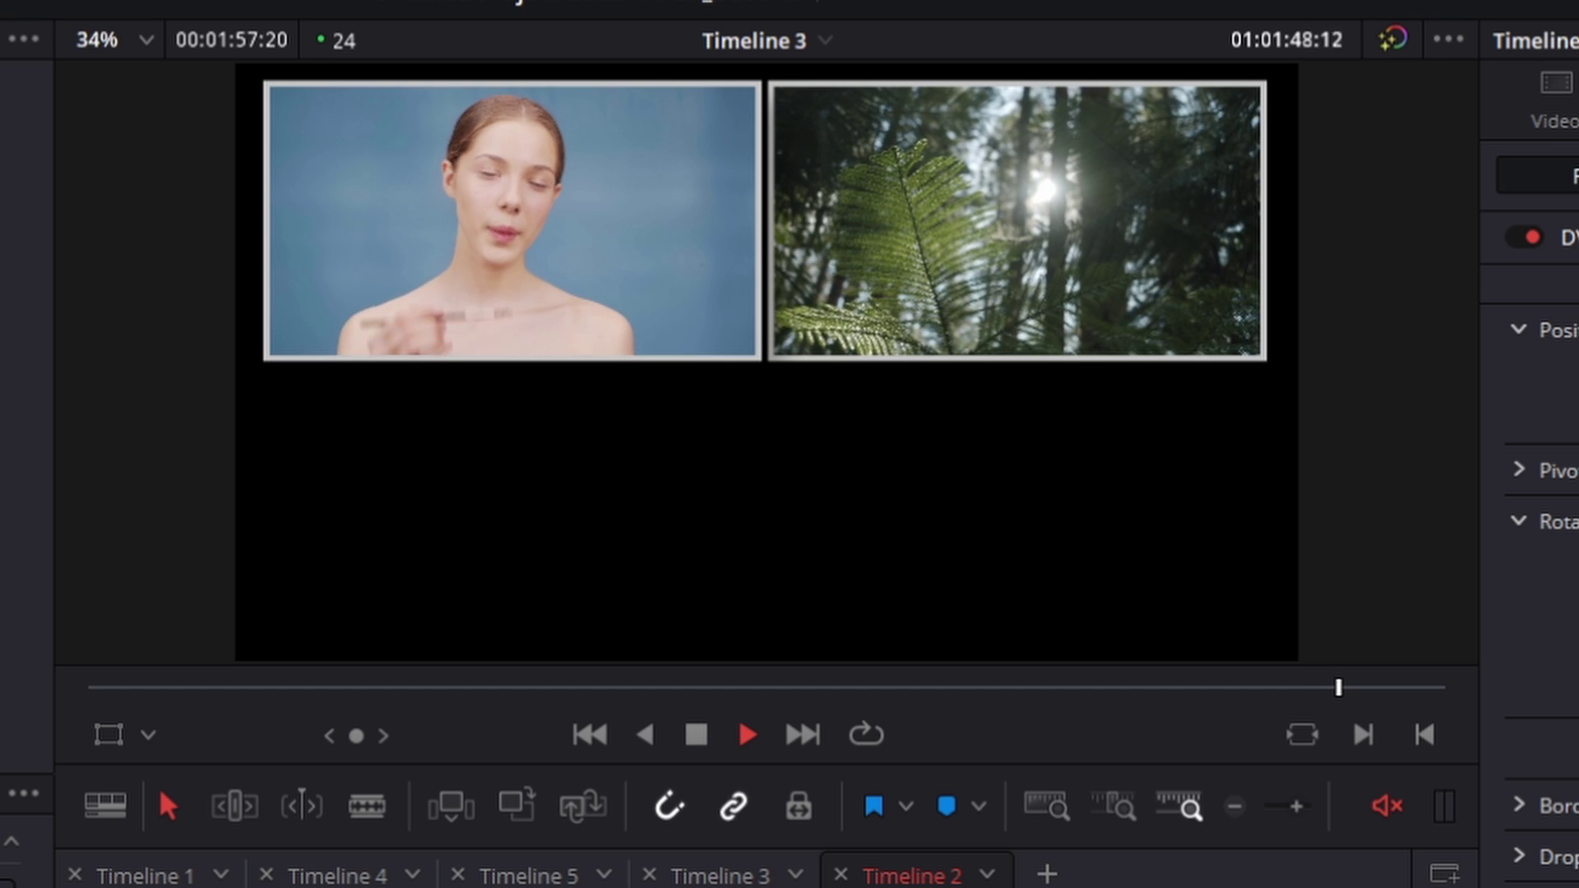
key(space)
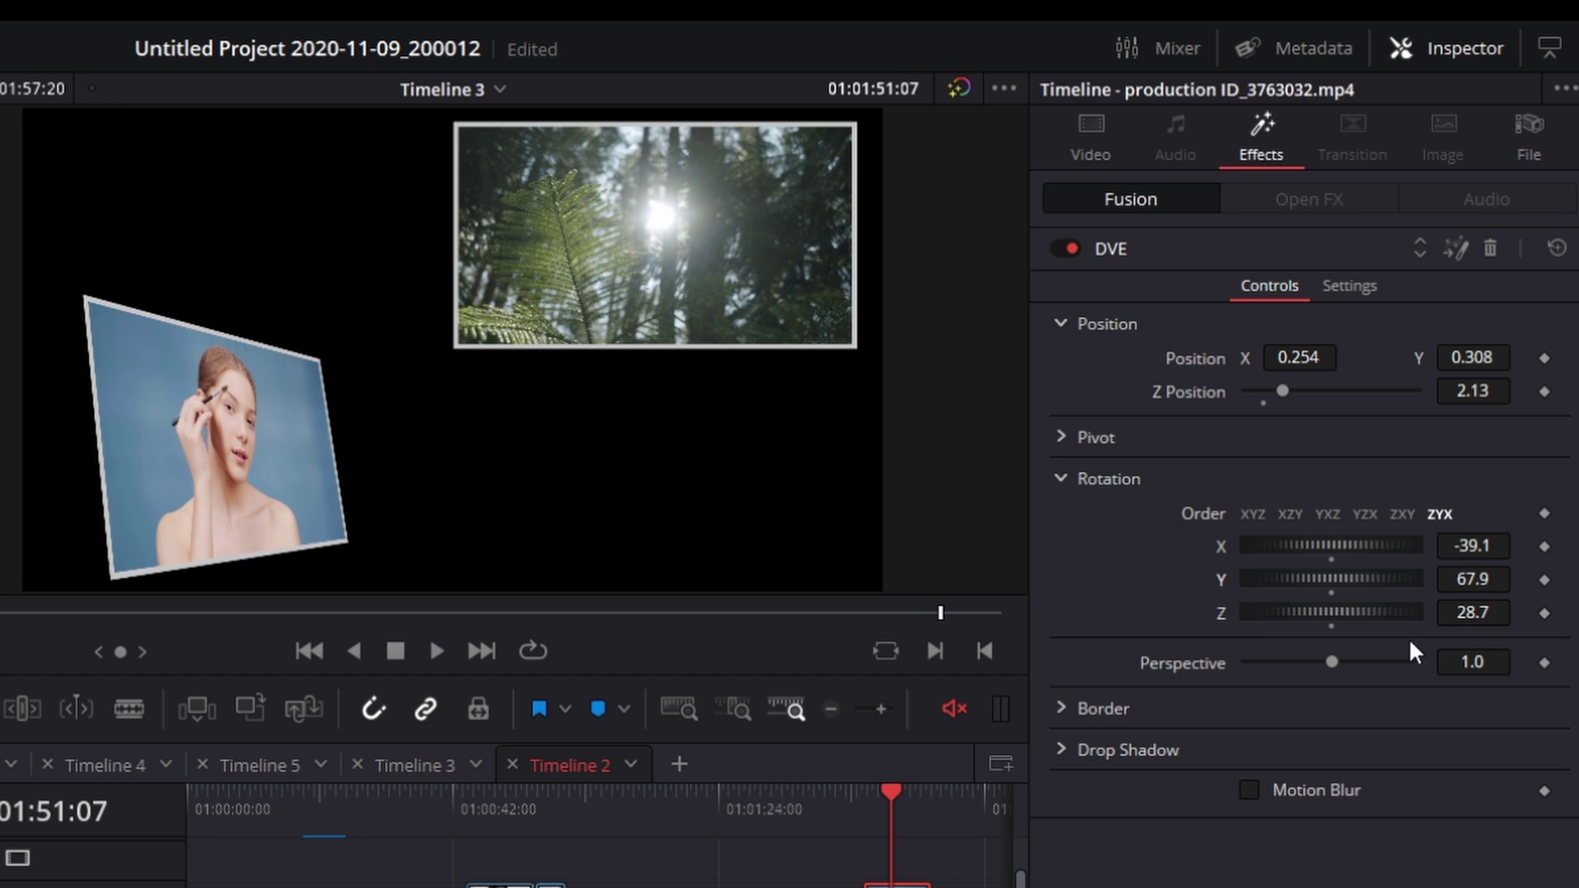
Set the DVE Perspective of production ID_3763032.mp4 to 0.922 and play back from 01:01:47:00
drag(1332, 663, 1326, 665)
click(862, 793)
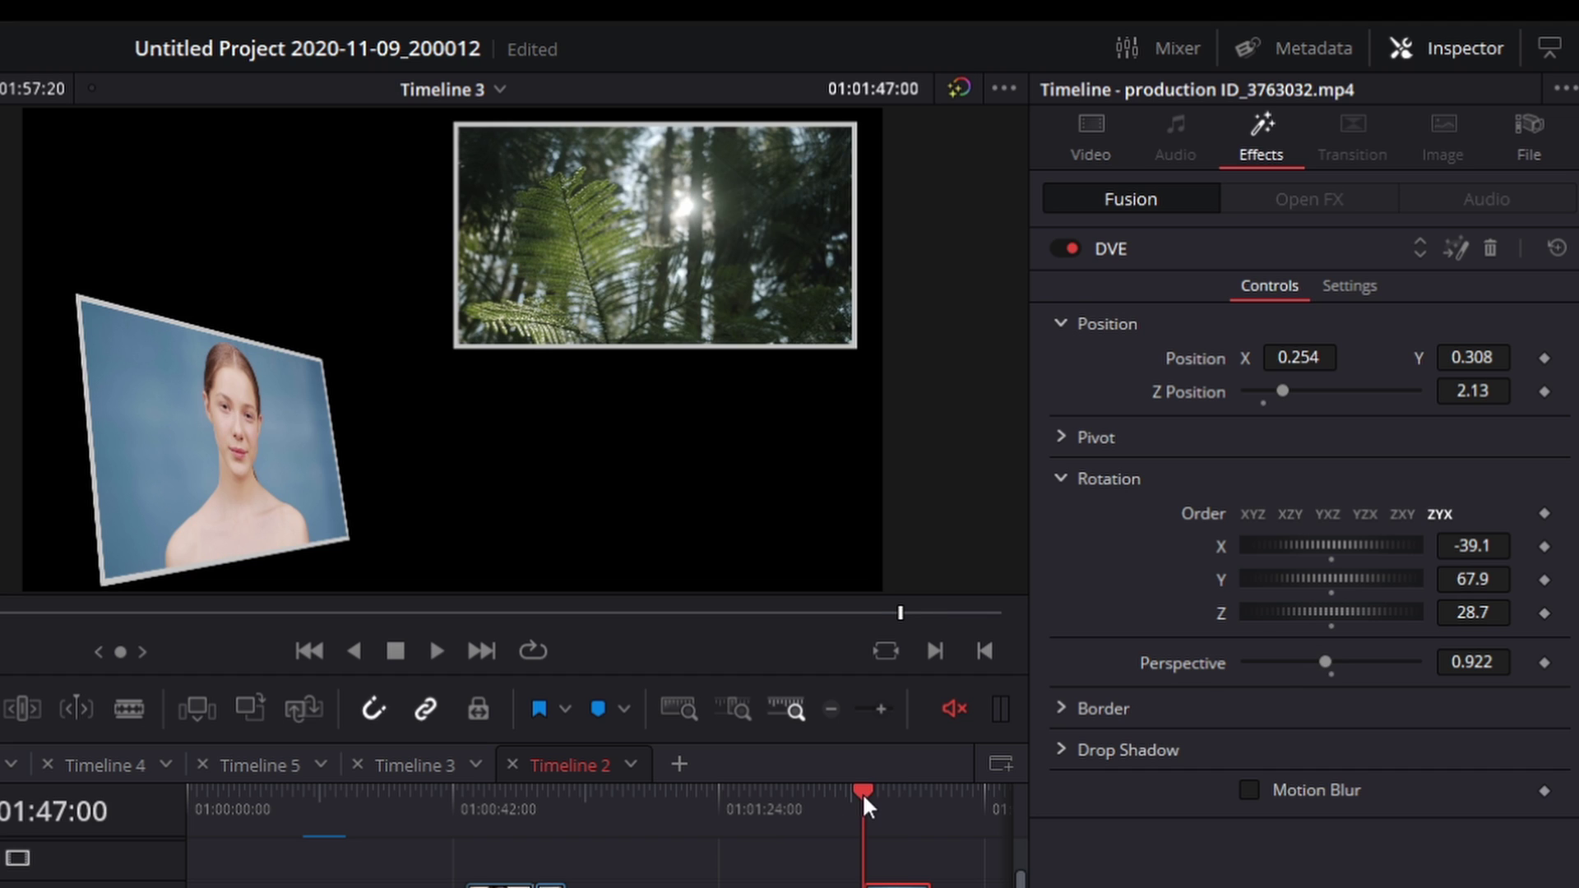
key(space)
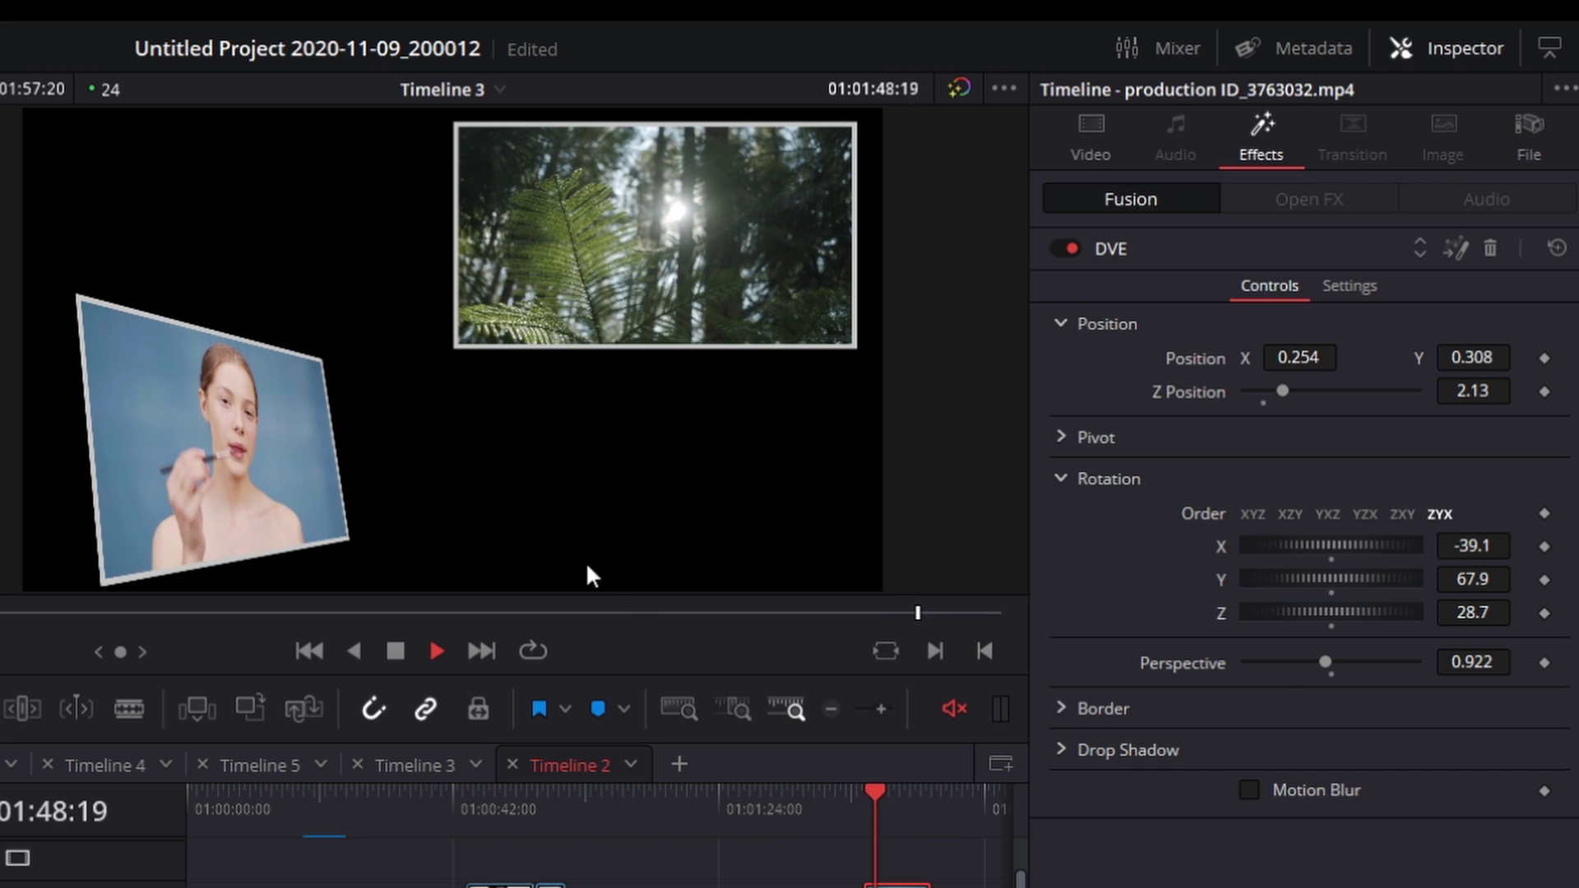